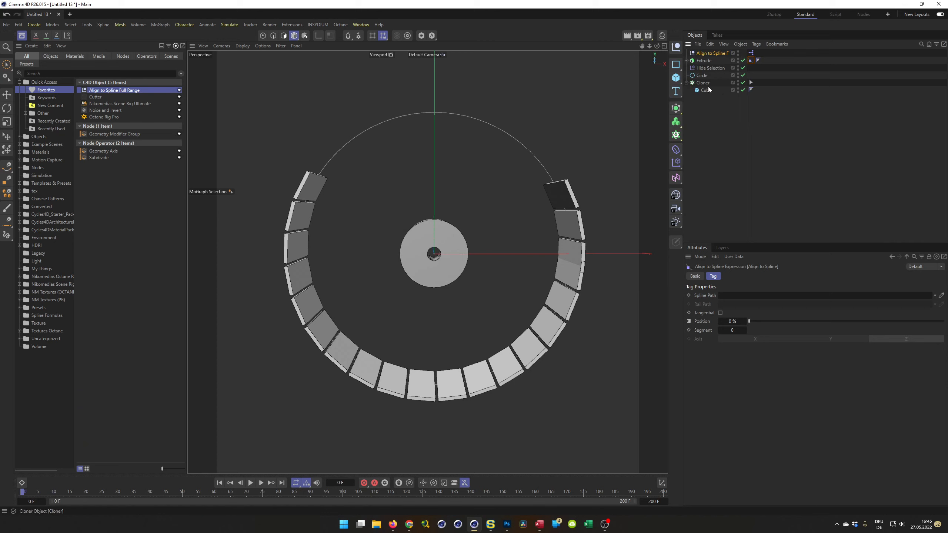
- Assign the Circle as the spline path of the Extrude's Align to Spline tag and set the circle's bank rotation to -90°
left_click_drag(702, 75, 731, 295)
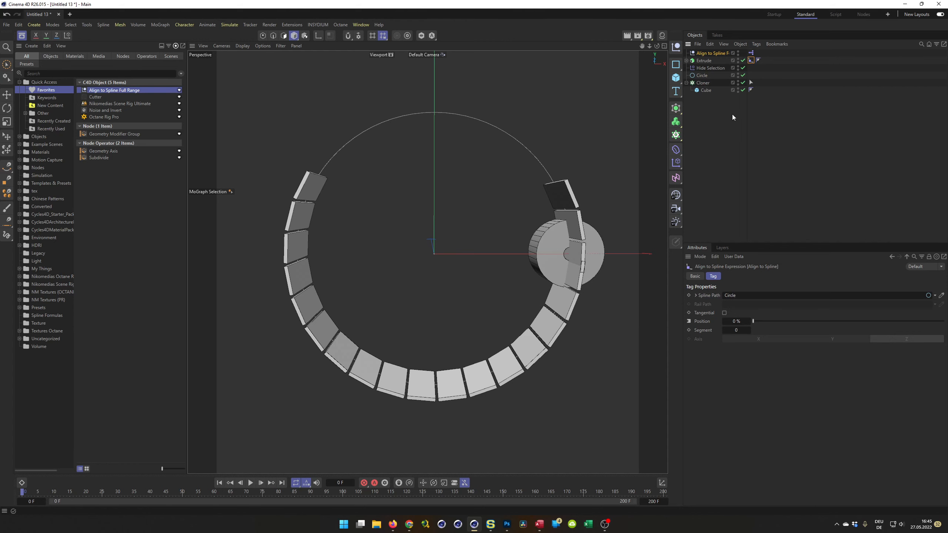
left_click(702, 76)
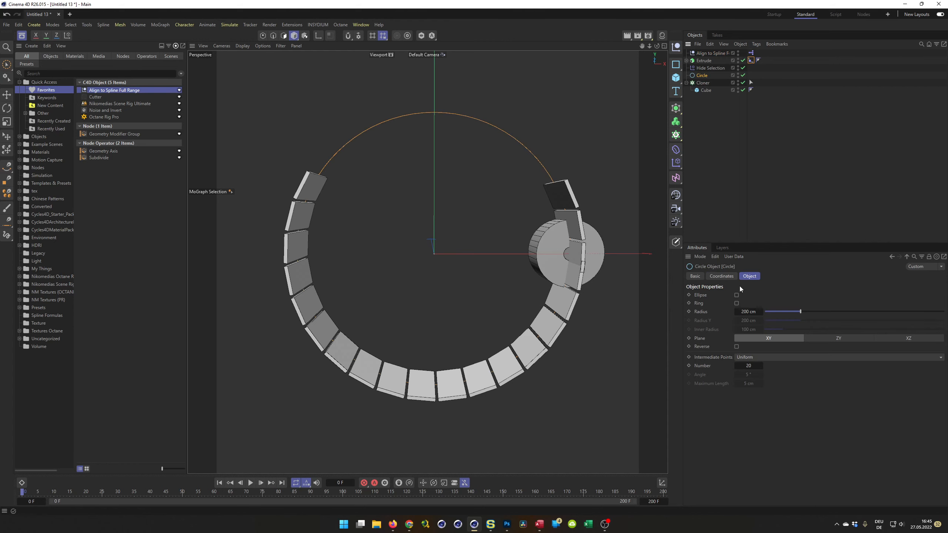
left_click(722, 276)
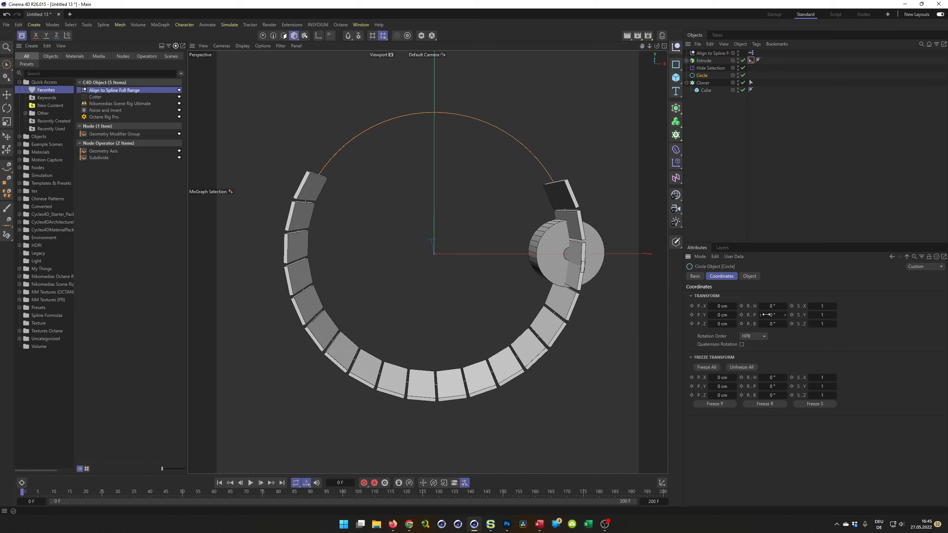
left_click_drag(769, 314, 785, 328)
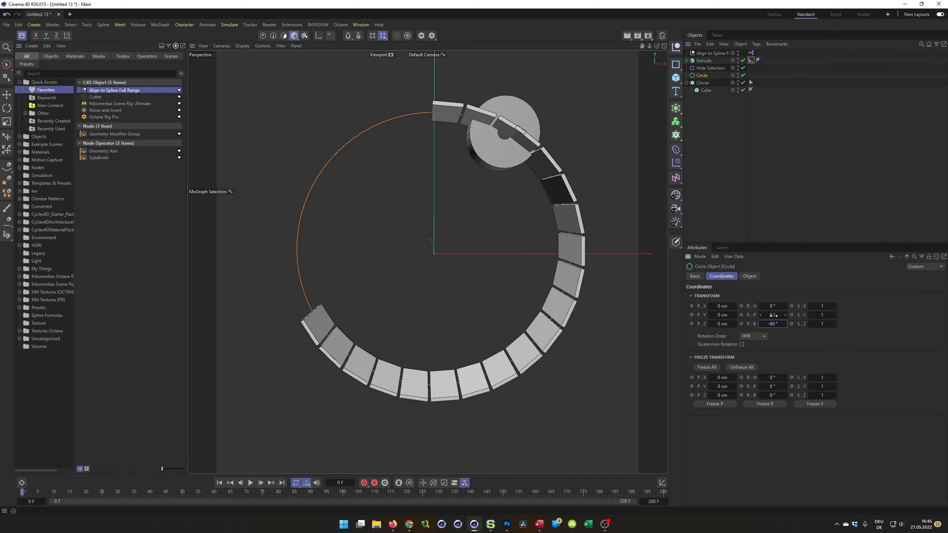
type("-90")
key("Return")
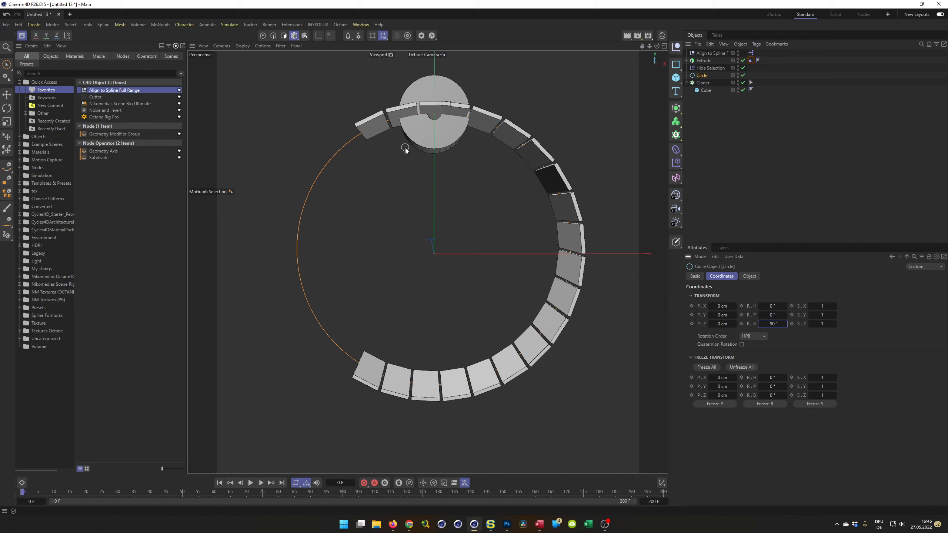
- Set the Cloner's offset along the circle to -25 %
left_click(702, 83)
left_click(750, 277)
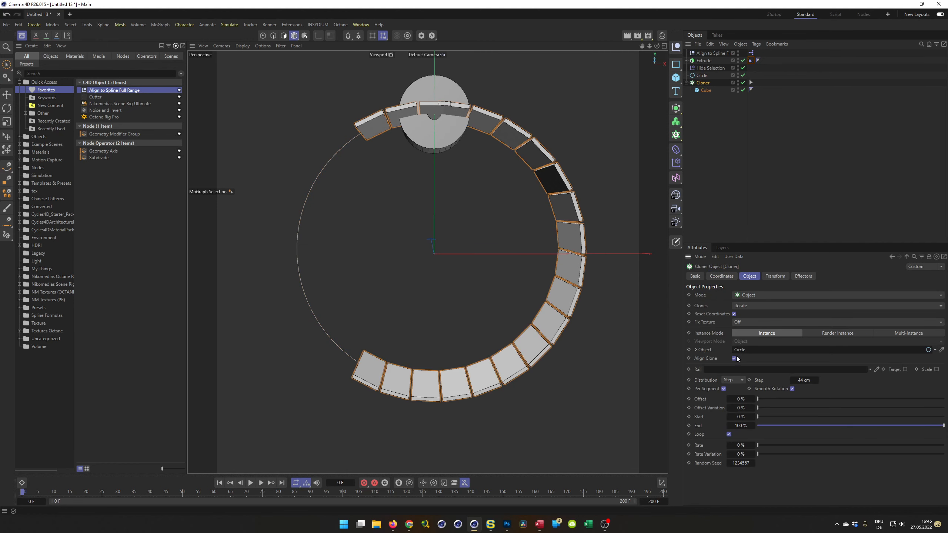
double_click(741, 398)
type("-25")
key("Return")
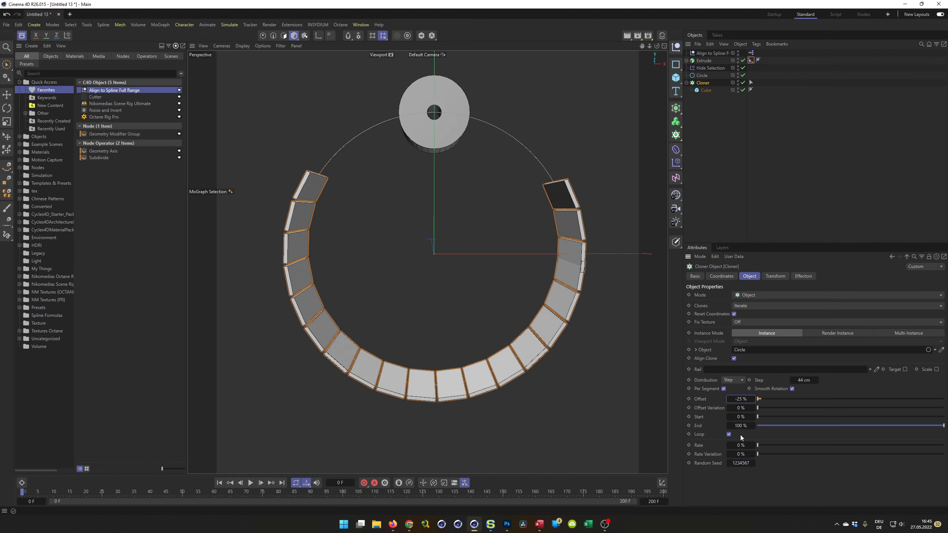
- Play back the tube's movement along the circle and rewind to the first frame
left_click_drag(476, 123, 434, 139, "alt")
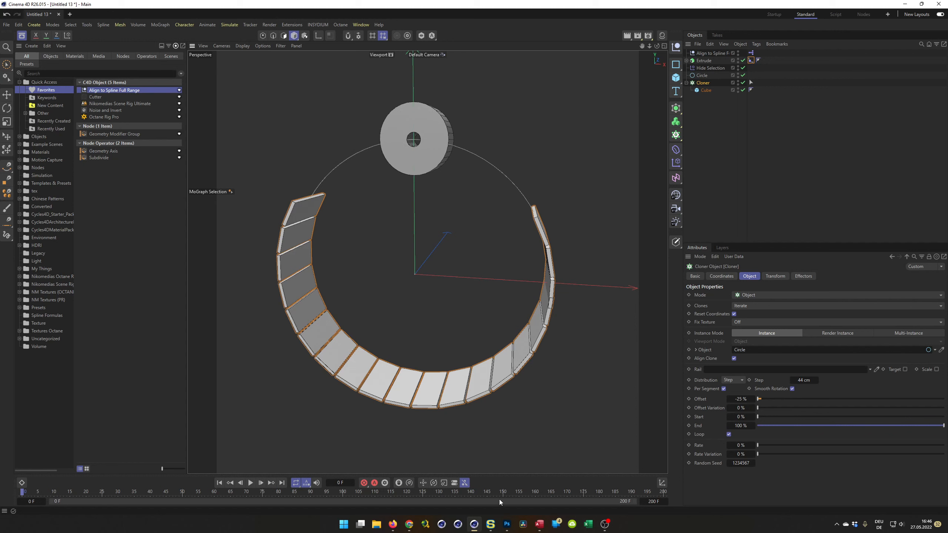
left_click(250, 482)
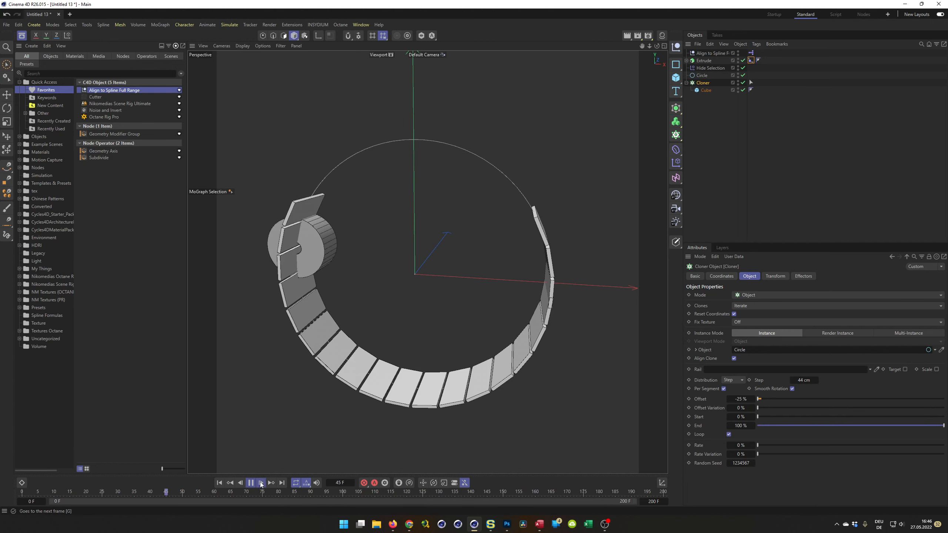
left_click(251, 483)
key("shift+f")
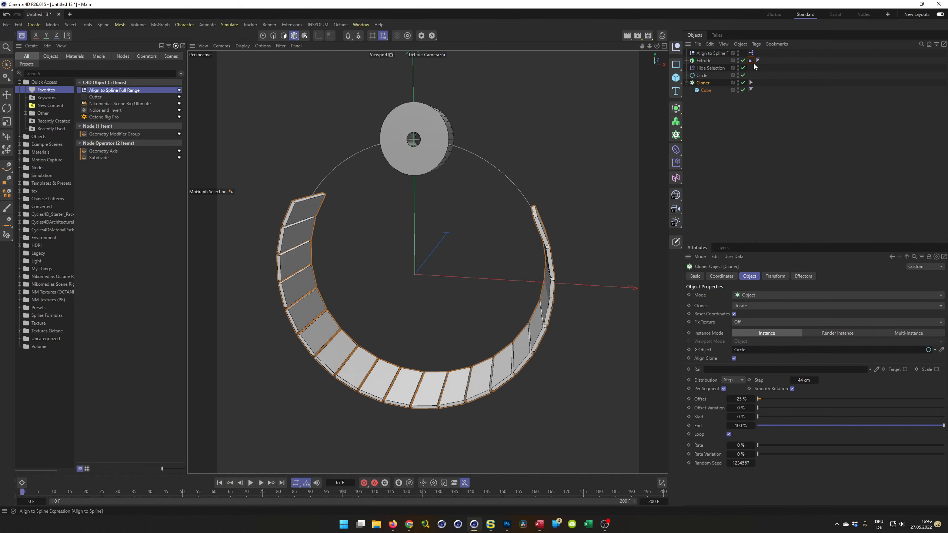
- Shorten the animation to 100 frames and replay the tube's movement along the circle
left_click(652, 501)
type("100")
key("Return")
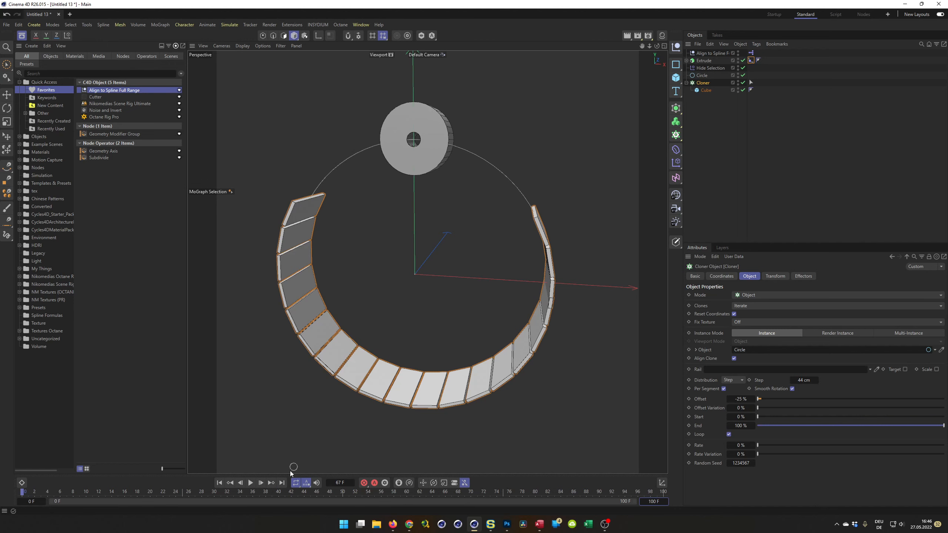
left_click(252, 483)
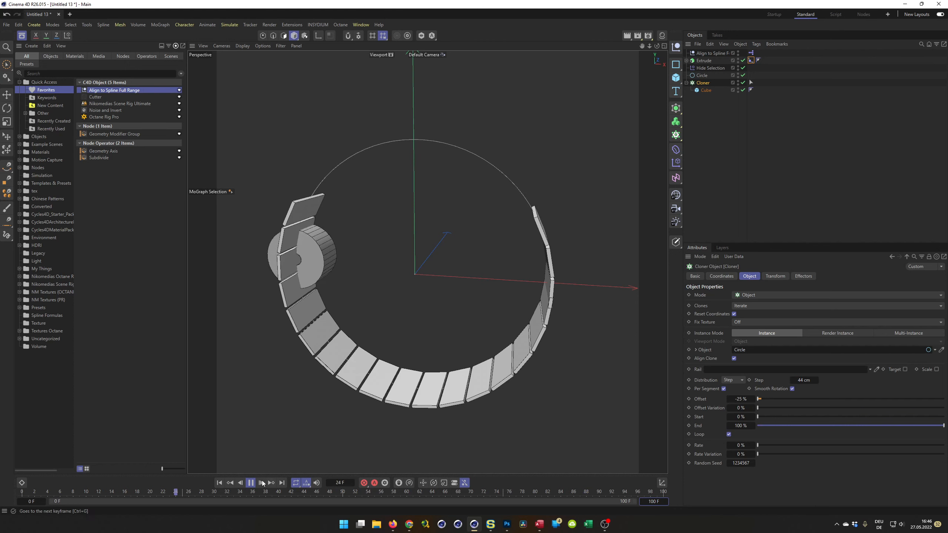
left_click(251, 483)
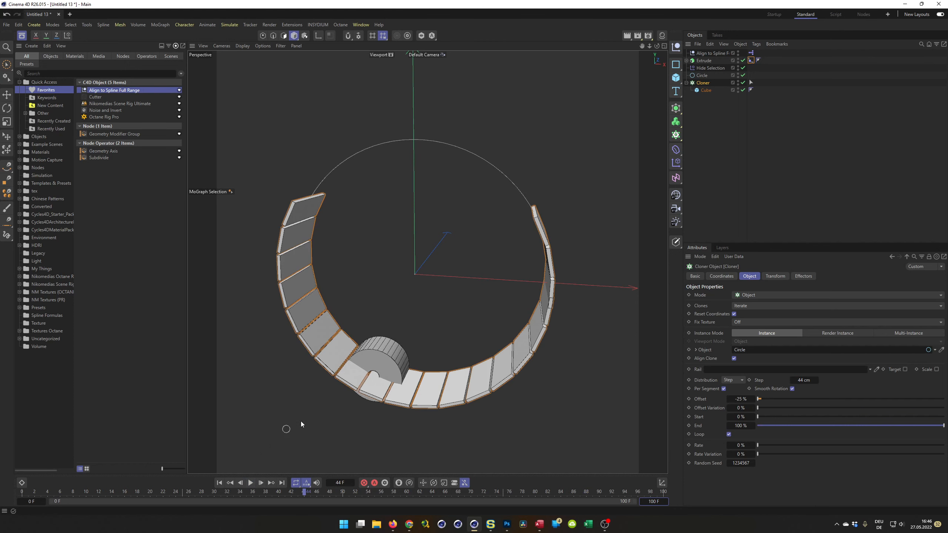
- Open the XPresso setup of the Align to Spline Full Range null and examine its Range Mapper and Project Settings nodes against the project's time settings
double_click(751, 54)
left_click_drag(787, 59, 281, 127)
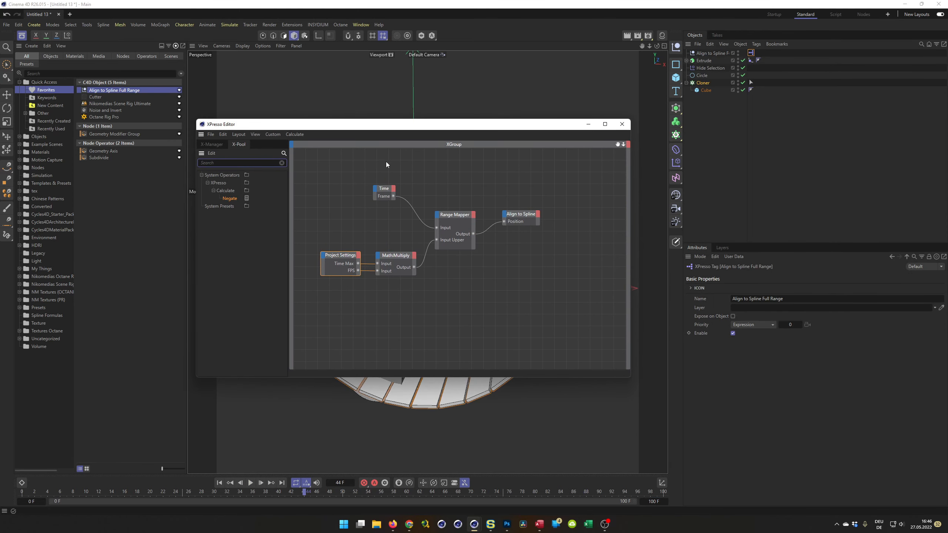
left_click_drag(376, 125, 360, 163)
left_click_drag(434, 254, 436, 244)
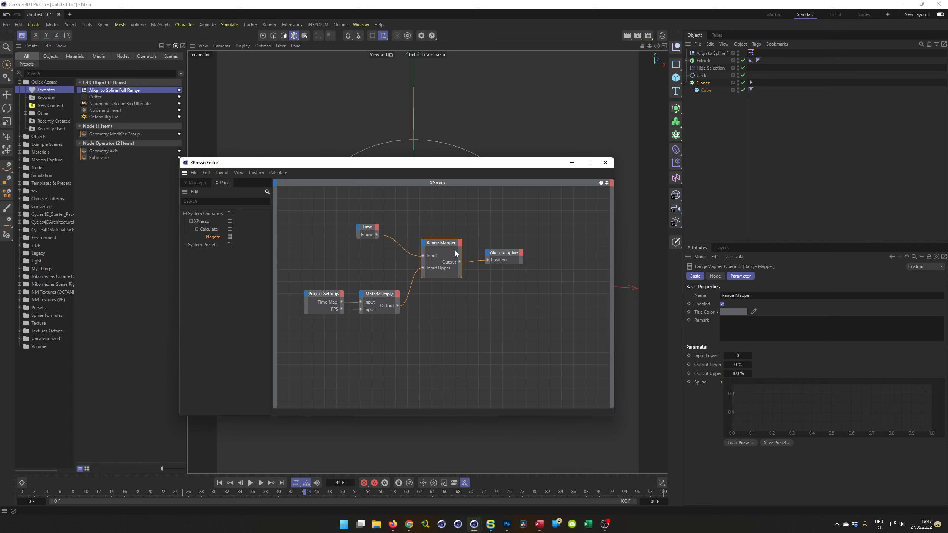
left_click(713, 277)
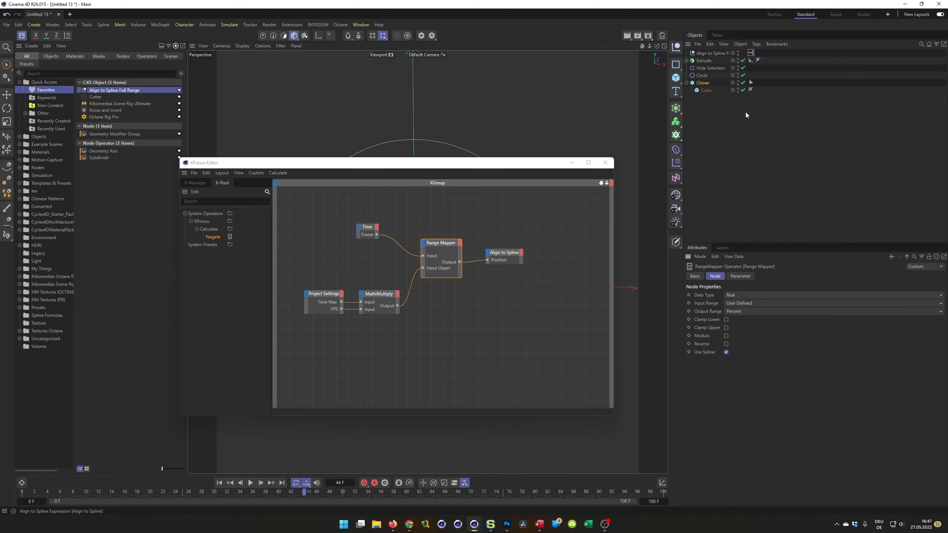
left_click_drag(504, 253, 528, 254)
left_click(318, 294)
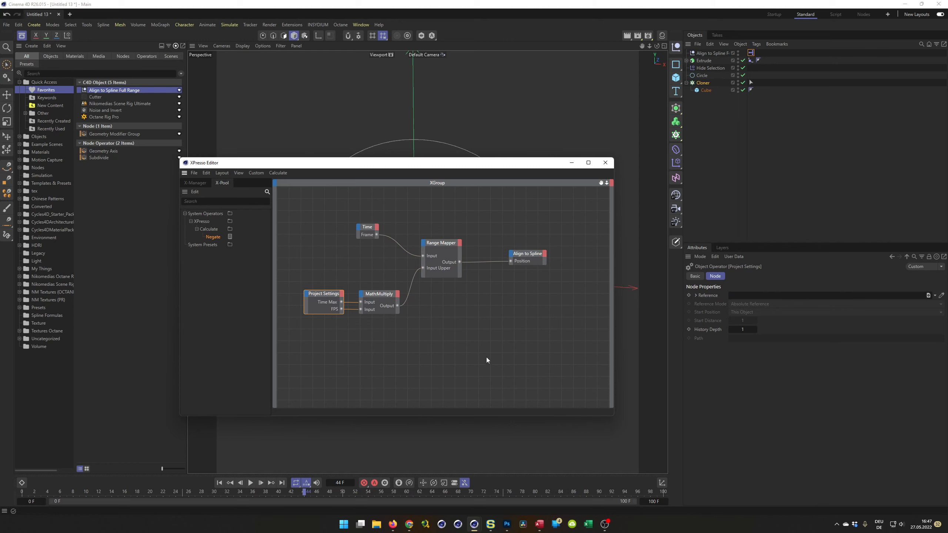
key("ctrl+d")
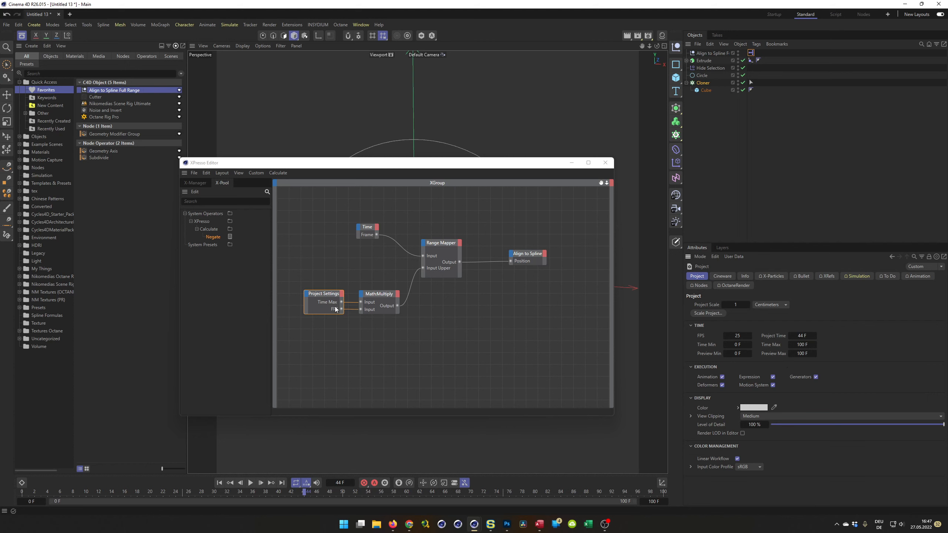
- Examine the Math:Multiply function and the Range Mapper's node and parameter values, and close the XPresso Editor
left_click(371, 295)
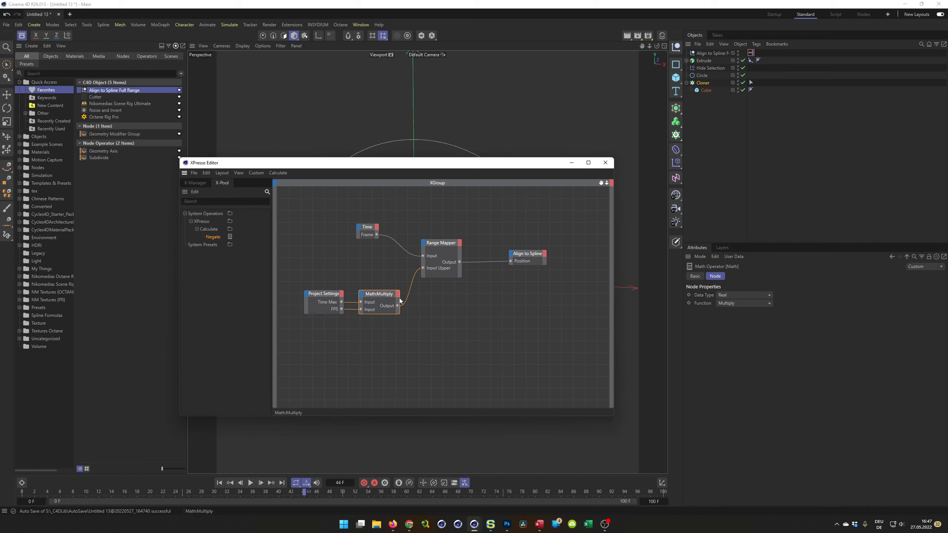
left_click(445, 243)
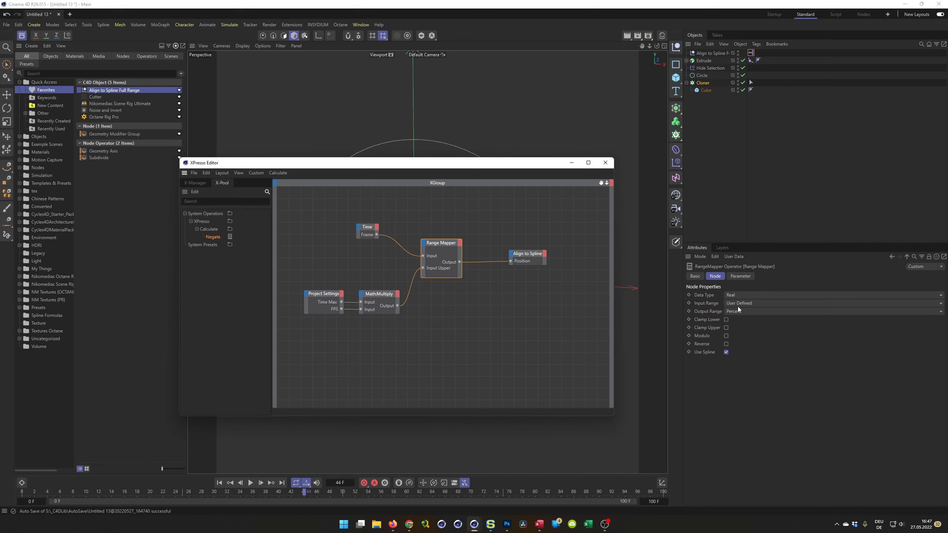
left_click(740, 277)
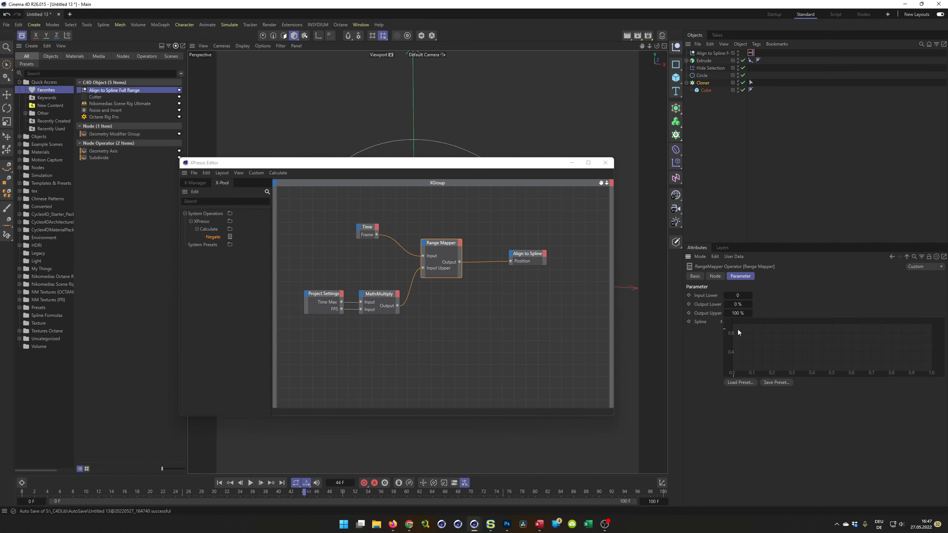
left_click(715, 276)
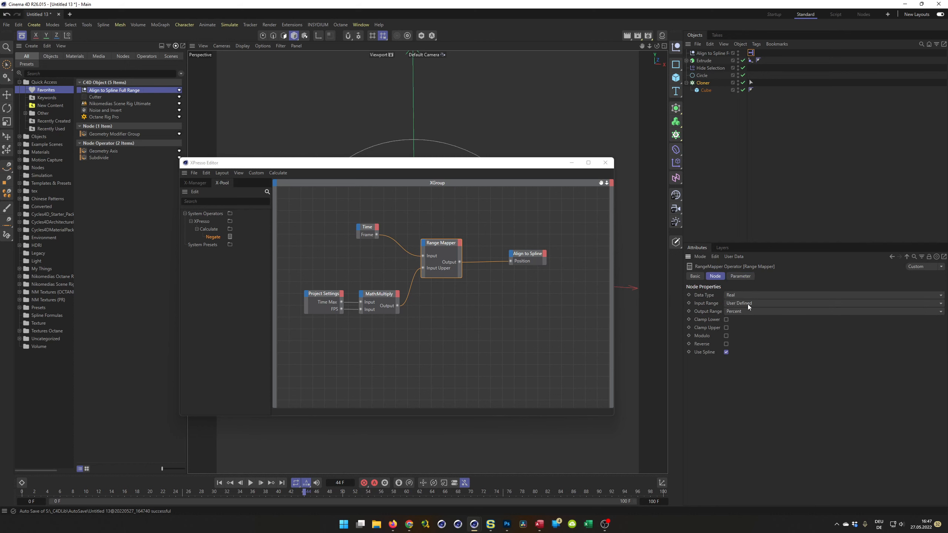
left_click(741, 276)
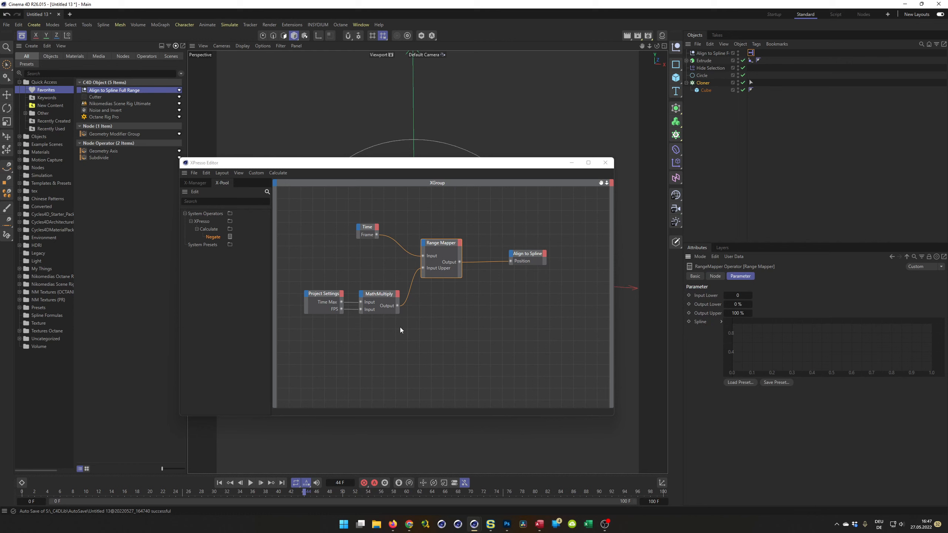
left_click(605, 162)
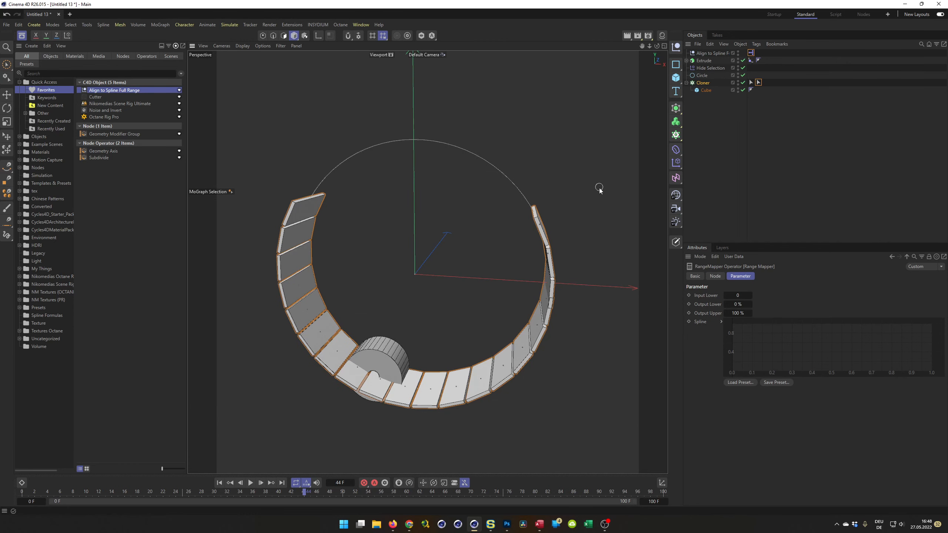
- Examine the tube's placement across the ring's width from the top, and display the Extrude's object properties
mouse_move(416, 370)
left_mouse_down("alt")
mouse_move(428, 377)
mouse_move(387, 386)
mouse_move(380, 404)
left_mouse_up("alt")
left_click_drag(370, 358, 348, 403, "alt")
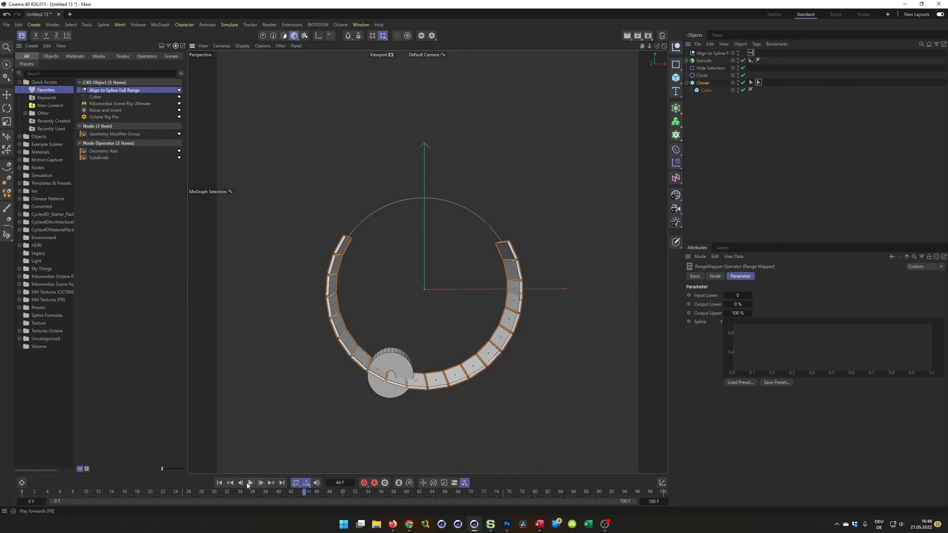
mouse_move(429, 347)
left_mouse_down("alt")
mouse_move(473, 340)
mouse_move(433, 354)
mouse_move(398, 351)
mouse_move(380, 326)
mouse_move(407, 359)
mouse_move(439, 338)
mouse_move(481, 341)
mouse_move(404, 339)
left_mouse_up("alt")
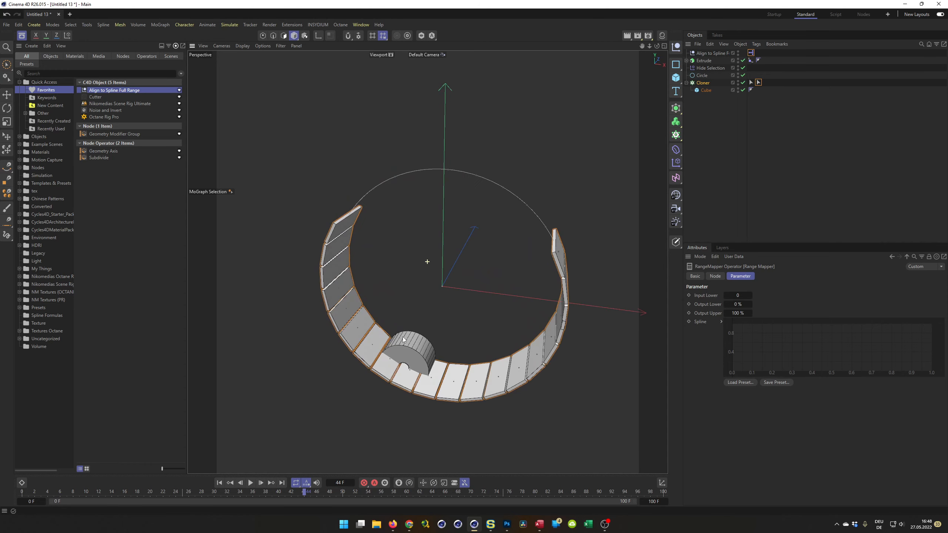
middle_click(431, 345)
middle_click(493, 230)
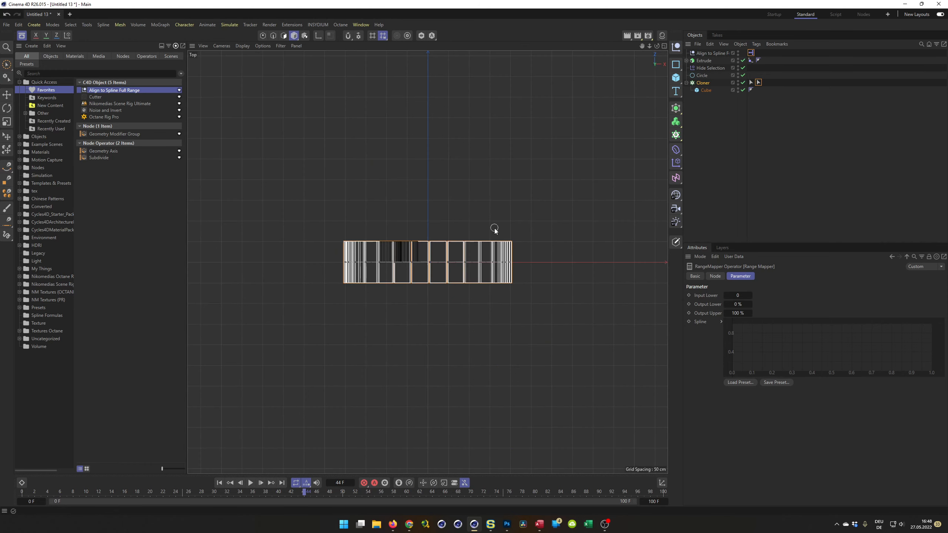
scroll(415, 242, "up", 5)
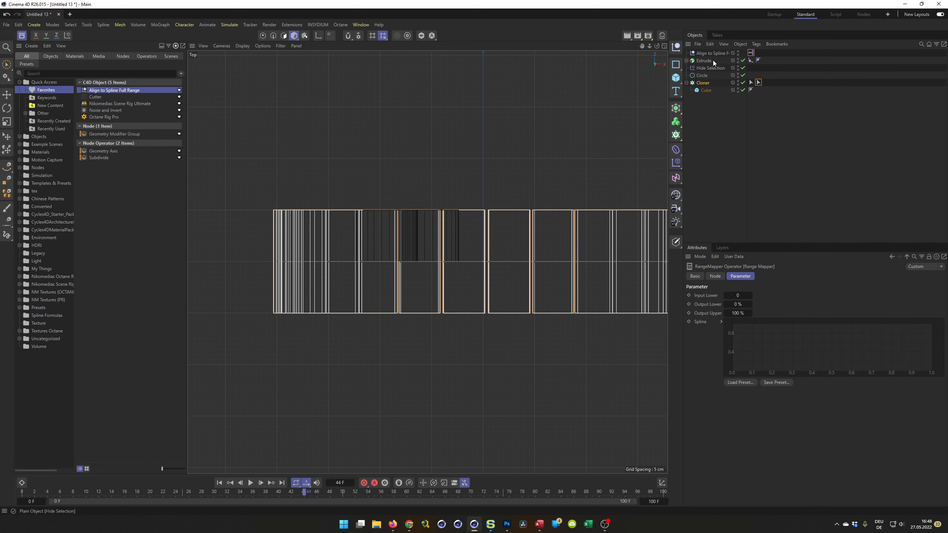
left_click(751, 56)
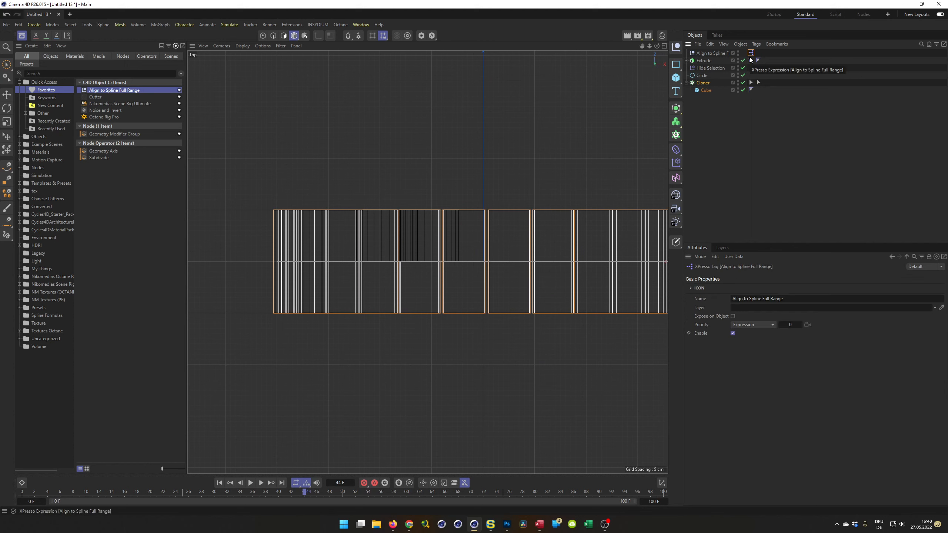
left_click(686, 60)
left_click(702, 61)
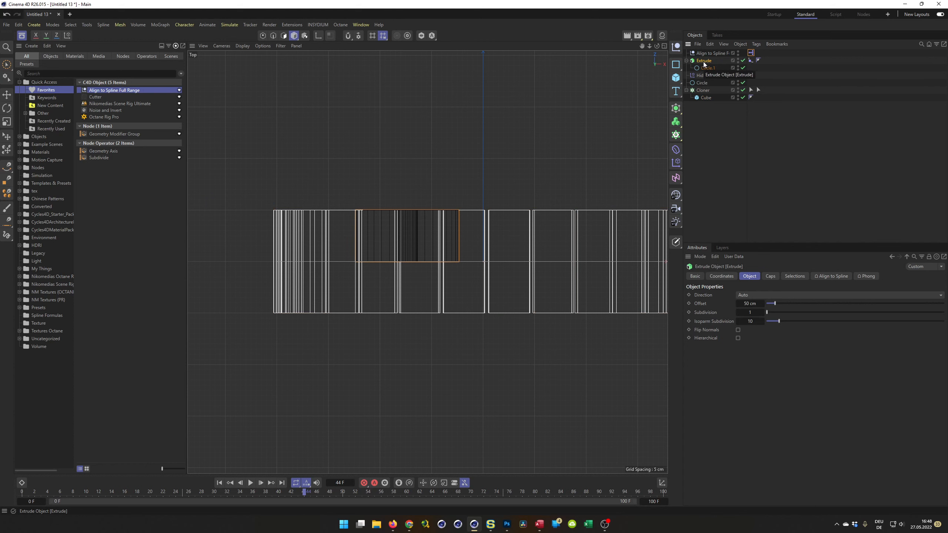
- Nest the Extrude under a new null named Tube and move its Align to Spline tag onto that null
left_click(676, 49)
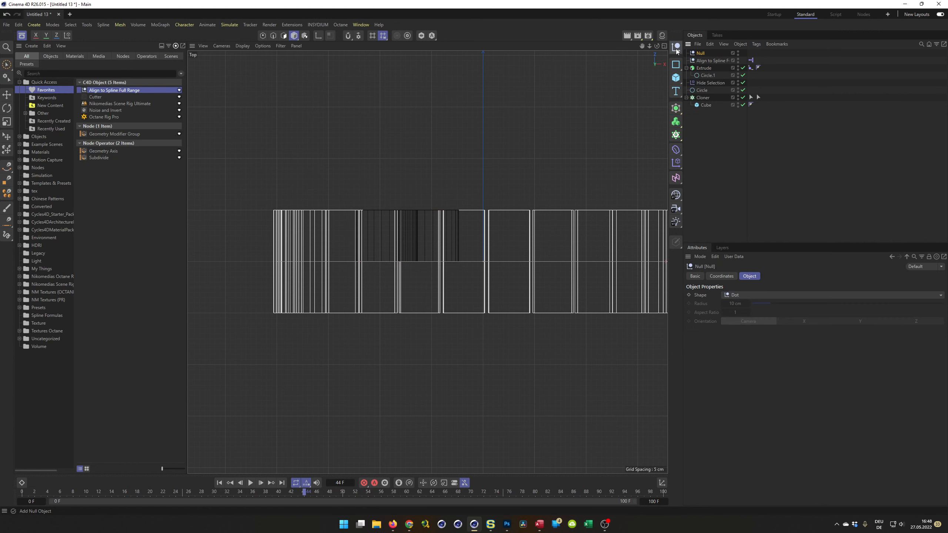
left_click_drag(705, 68, 702, 65)
double_click(704, 60)
key("Return")
mouse_move(701, 70)
left_mouse_down()
mouse_move(703, 62)
mouse_move(750, 65)
left_mouse_up()
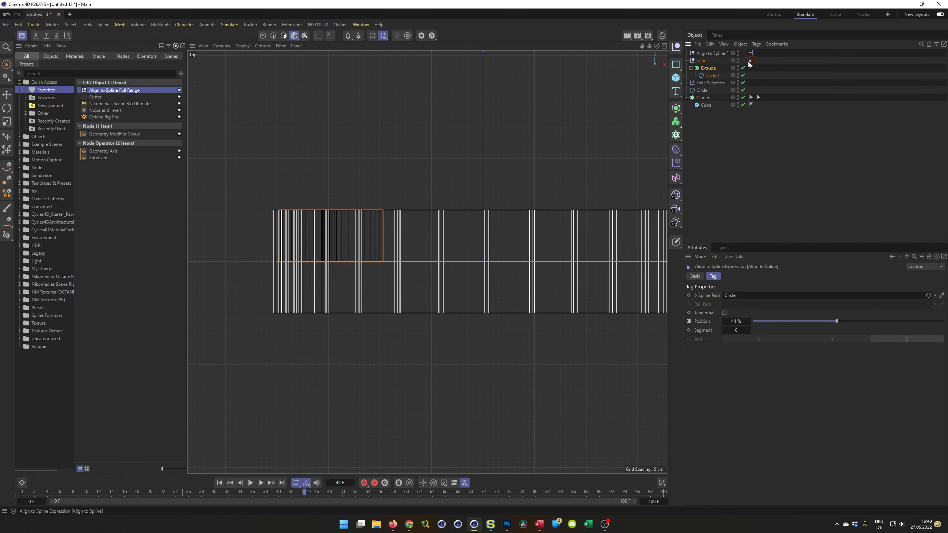
- Take the Extrude back out of the Tube null in the object hierarchy and select the null
middle_click(322, 278)
middle_click(305, 188)
left_click_drag(327, 275, 535, 199, "alt")
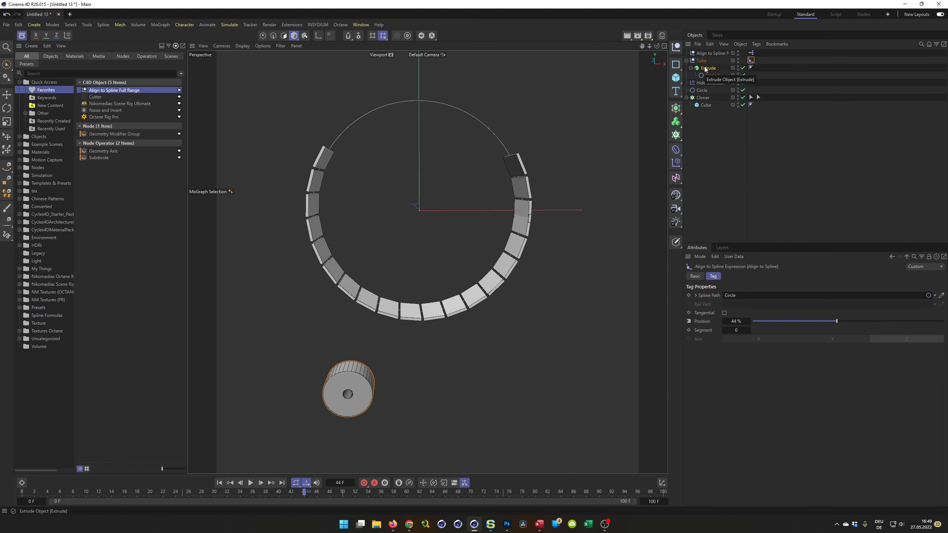
left_click_drag(705, 70, 702, 57)
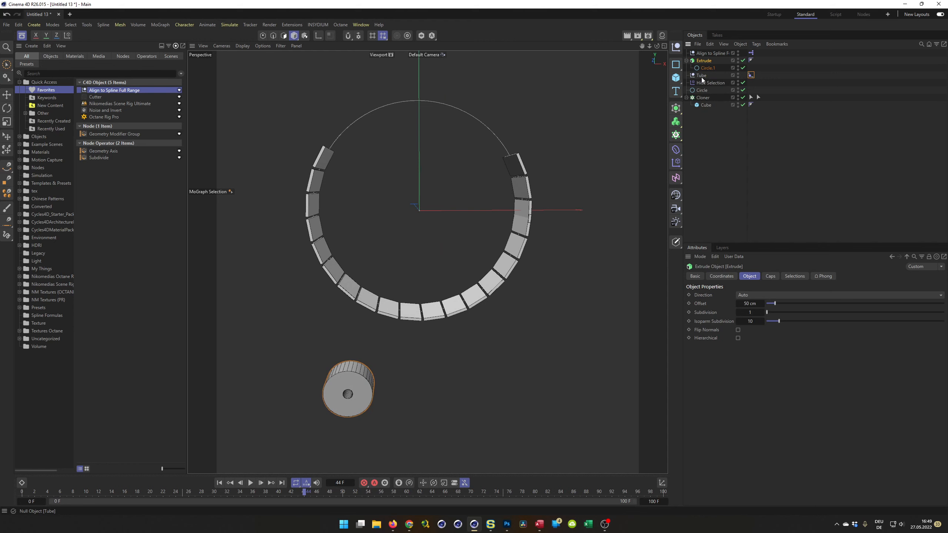
left_click(702, 77)
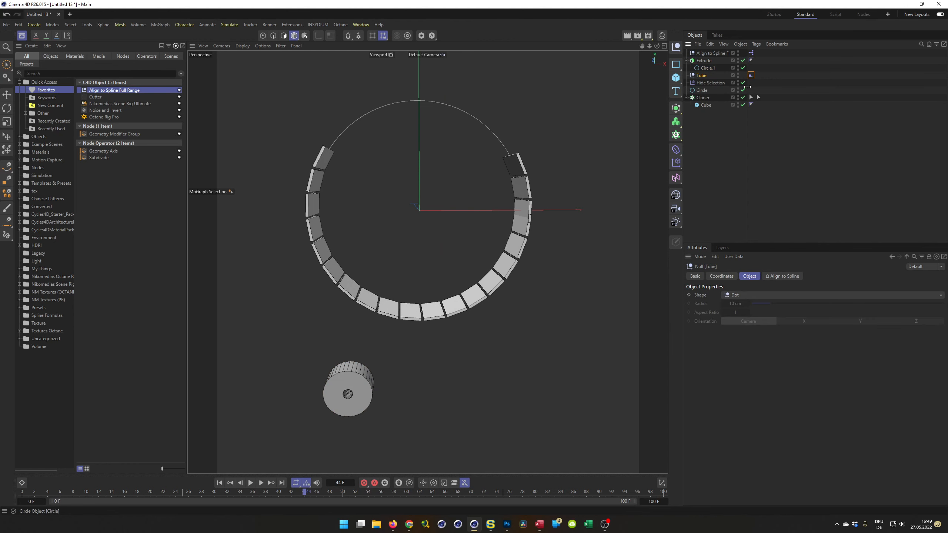
- Move the Align to Spline tag back onto the Extrude and, at frame 0, delete the Tube null
left_click_drag(759, 65, 759, 60)
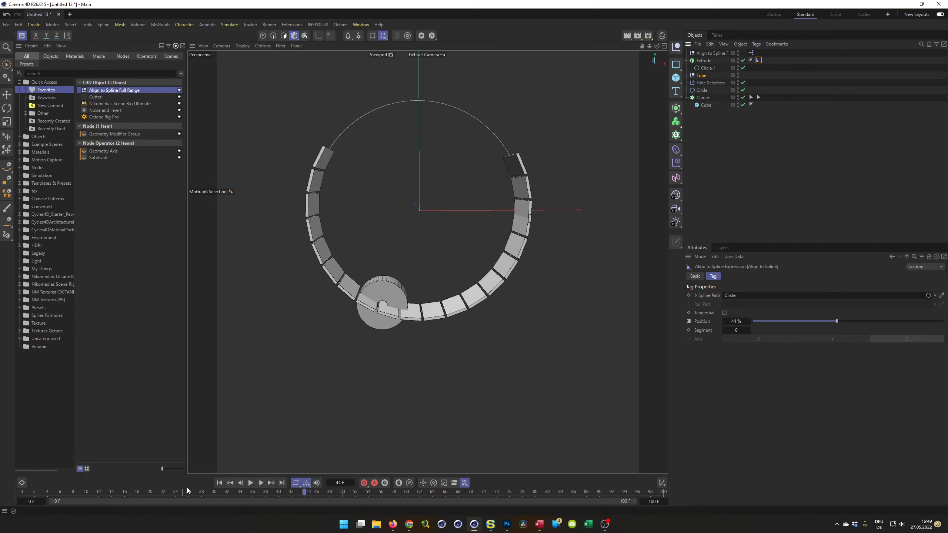
left_click(219, 483)
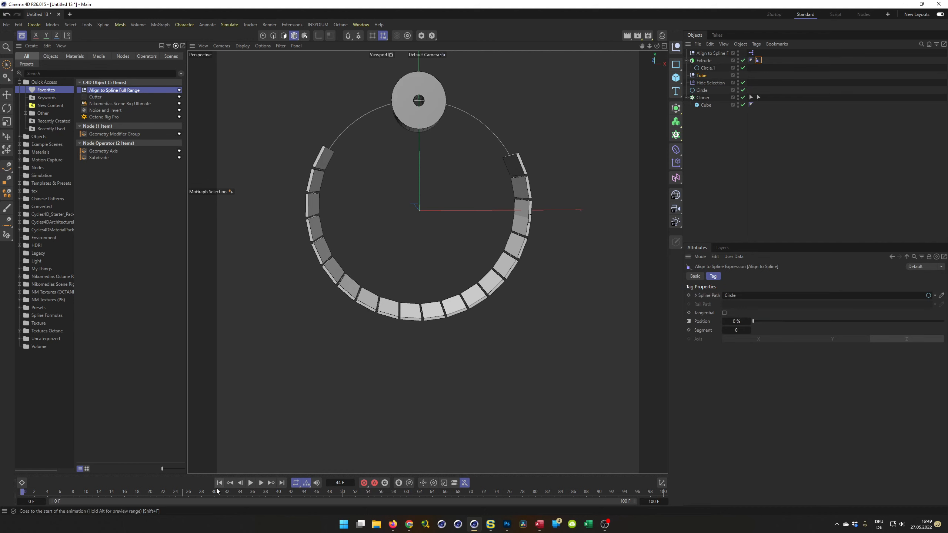
left_click(701, 76)
key("Delete")
- Group the Extrude under a new null and transfer its Align to Spline tag onto that null
left_click(701, 62)
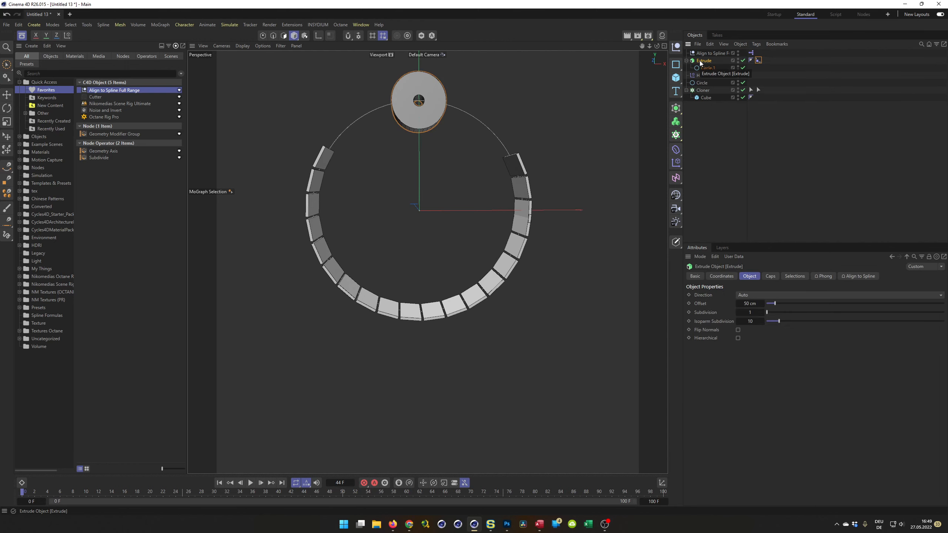
key("alt+g")
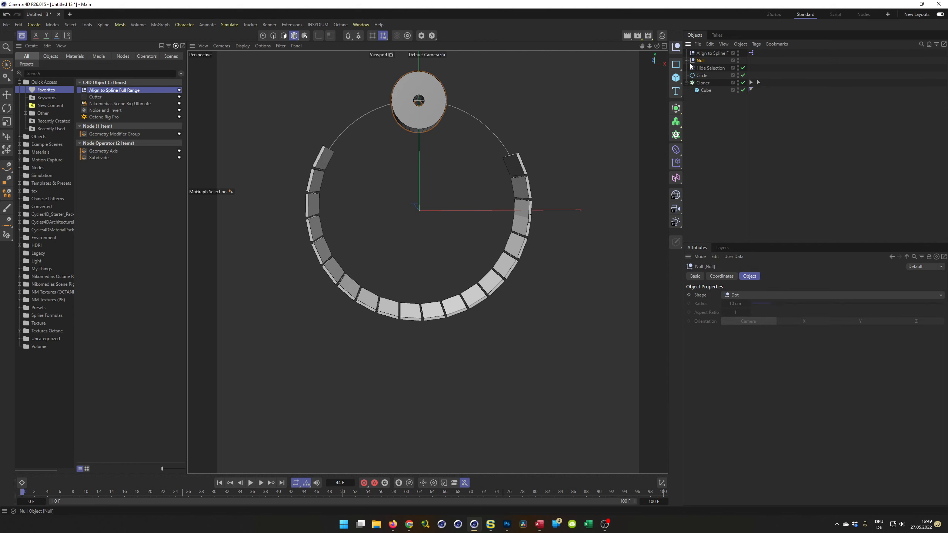
left_click(686, 61)
left_click_drag(751, 53, 755, 61)
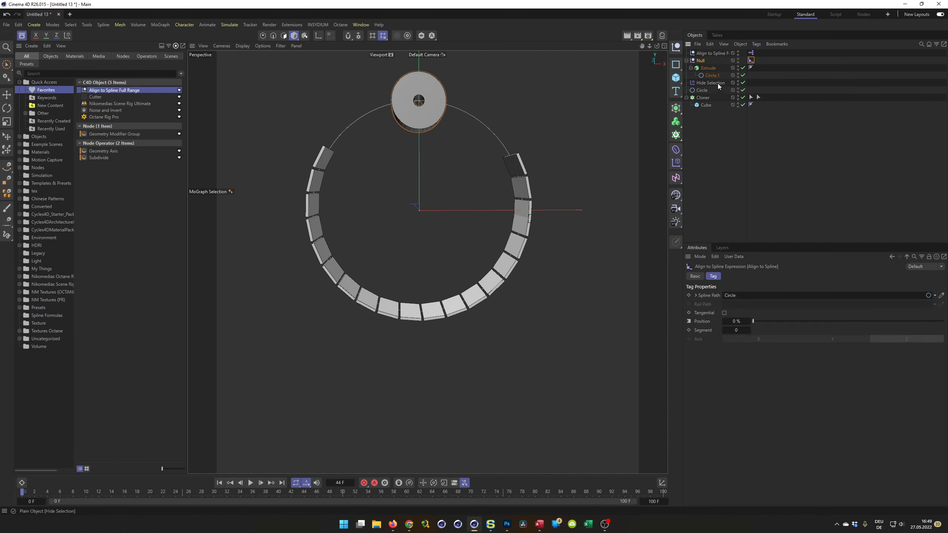
left_click(702, 60)
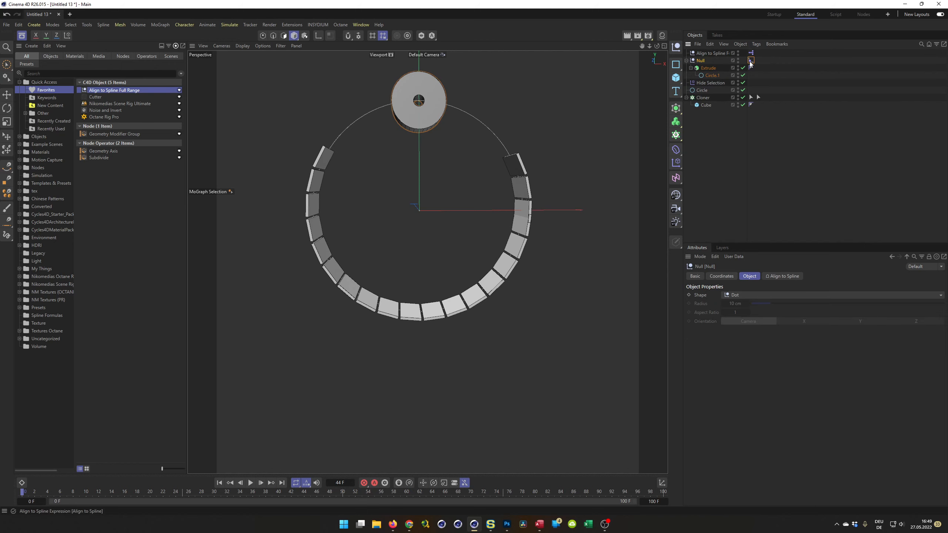
- Shift the tube's Circle.1 spline along Z in the top view so the tube sits centred across the ring's width
left_click(716, 69)
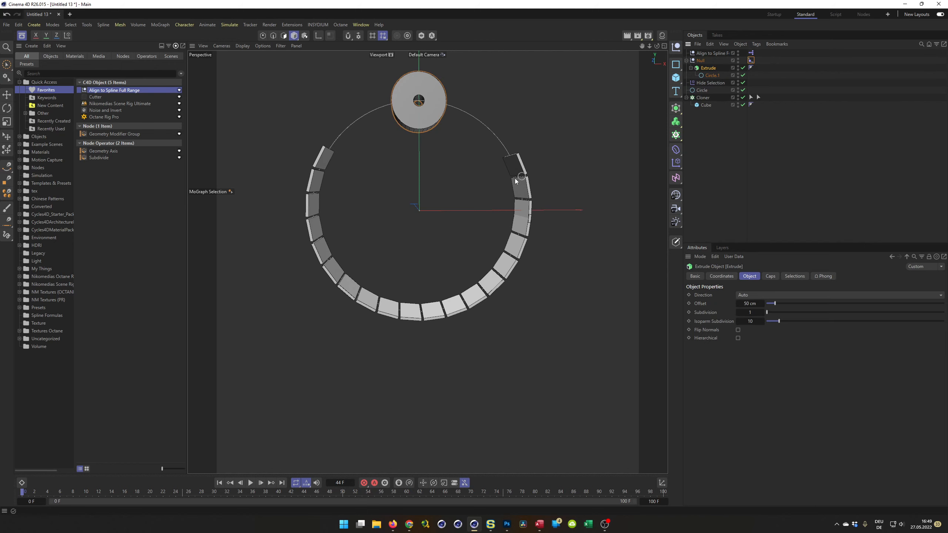
left_click(715, 76)
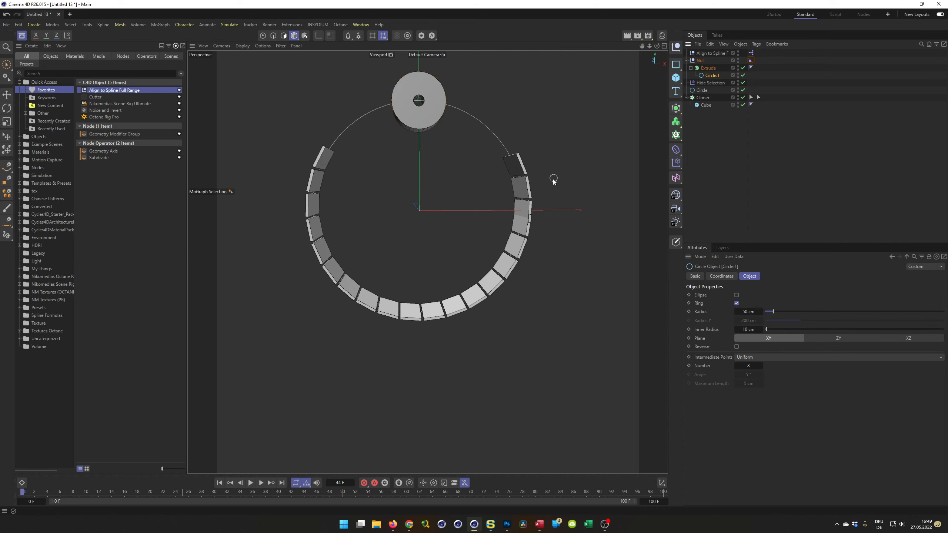
middle_click(537, 197)
middle_click(534, 203)
scroll(422, 207, "up", 2)
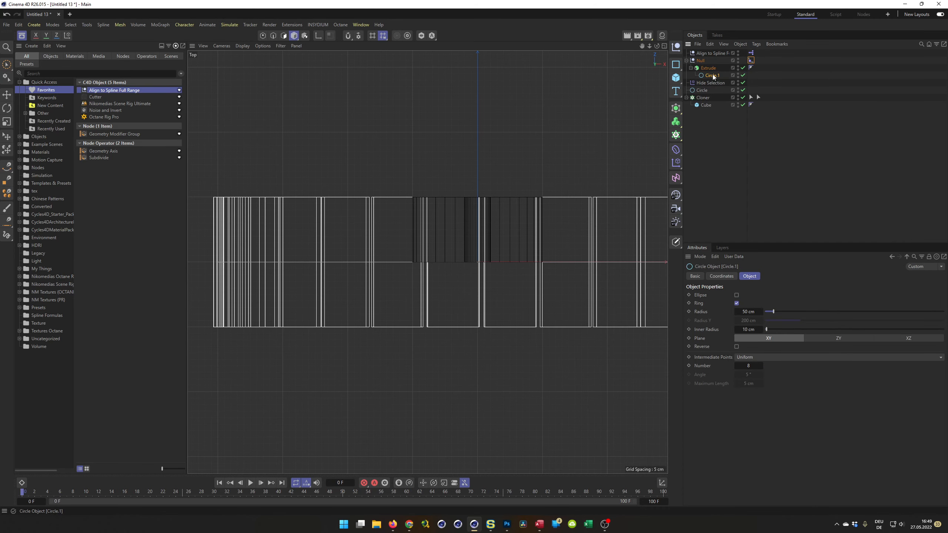
key("e")
left_click_drag(478, 209, 475, 240)
middle_click(460, 322)
middle_click(370, 214)
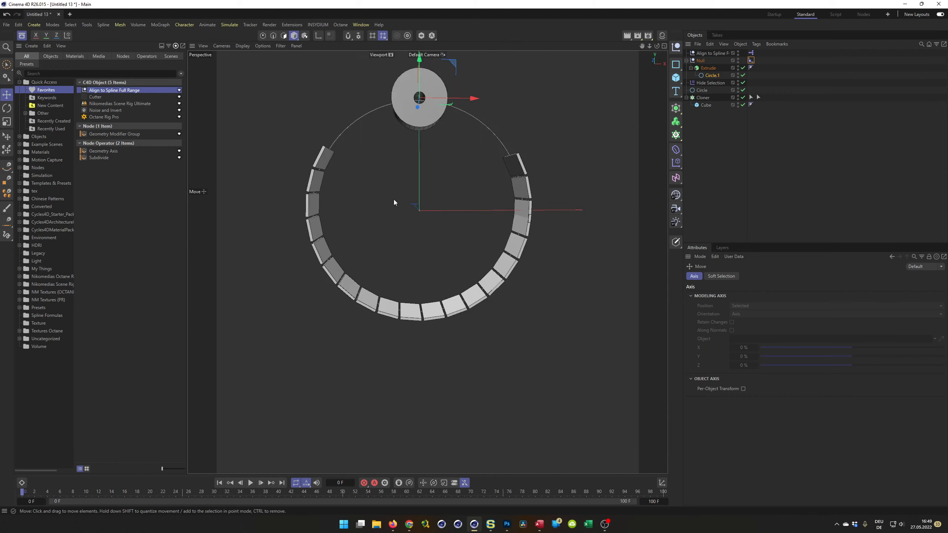
- Play the animation and examine the centred tube's path around the ring in the perspective and front views
left_click_drag(471, 84, 418, 183, "alt")
left_click(253, 482)
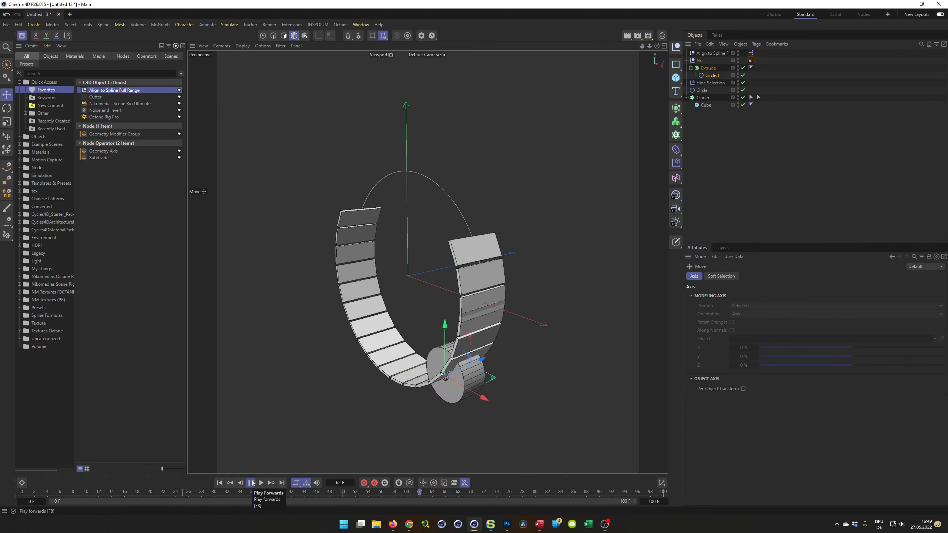
left_click(252, 483)
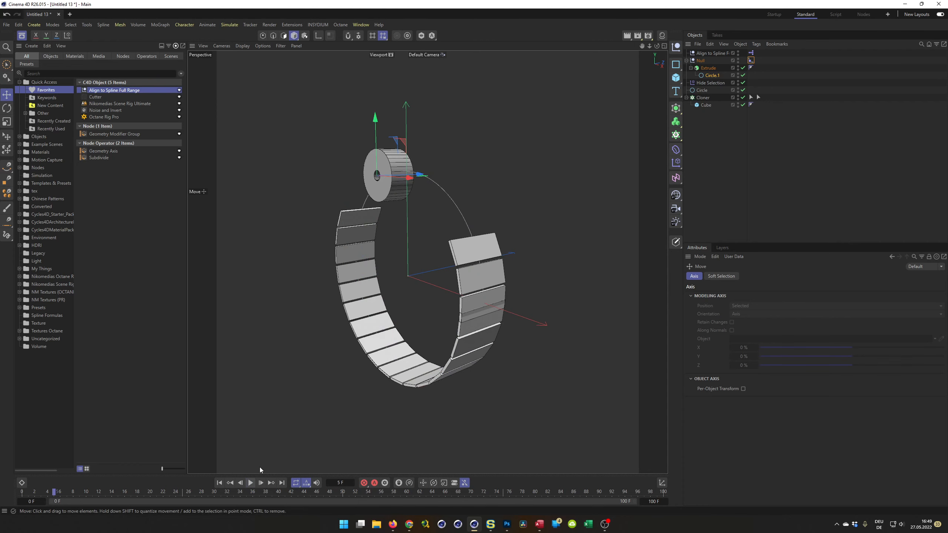
left_click_drag(402, 184, 345, 185, "alt")
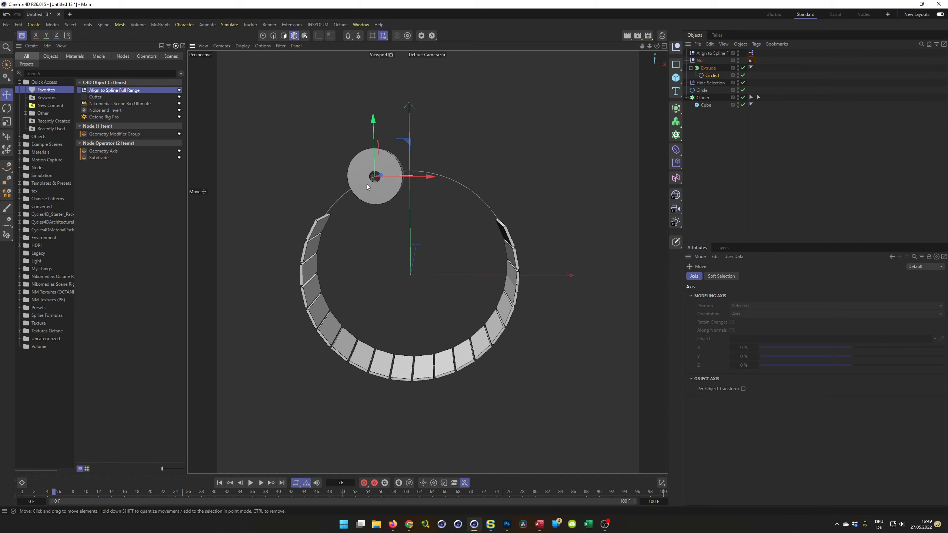
right_click_drag(367, 184, 377, 178, "alt")
left_click_drag(391, 172, 385, 188, "alt")
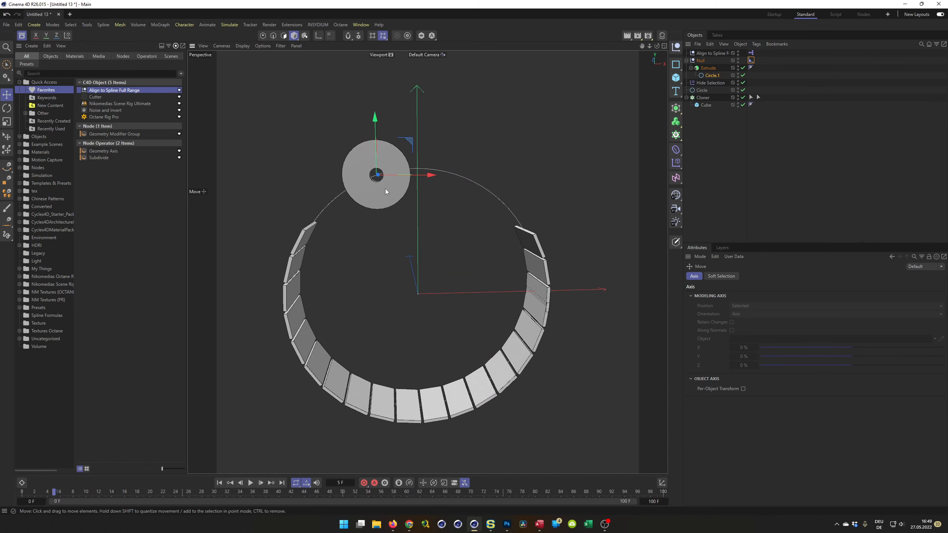
middle_click(385, 192)
middle_click(441, 303)
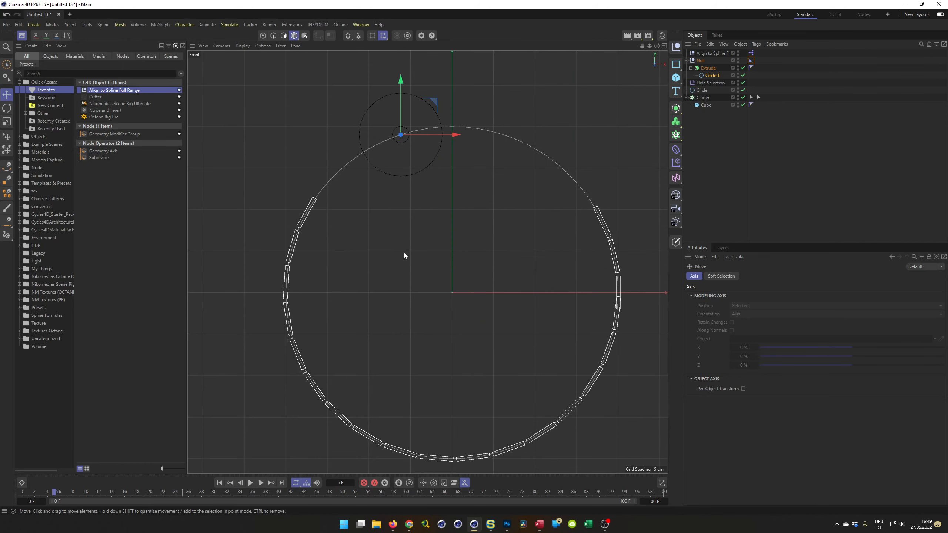
scroll(390, 226, "down", 2)
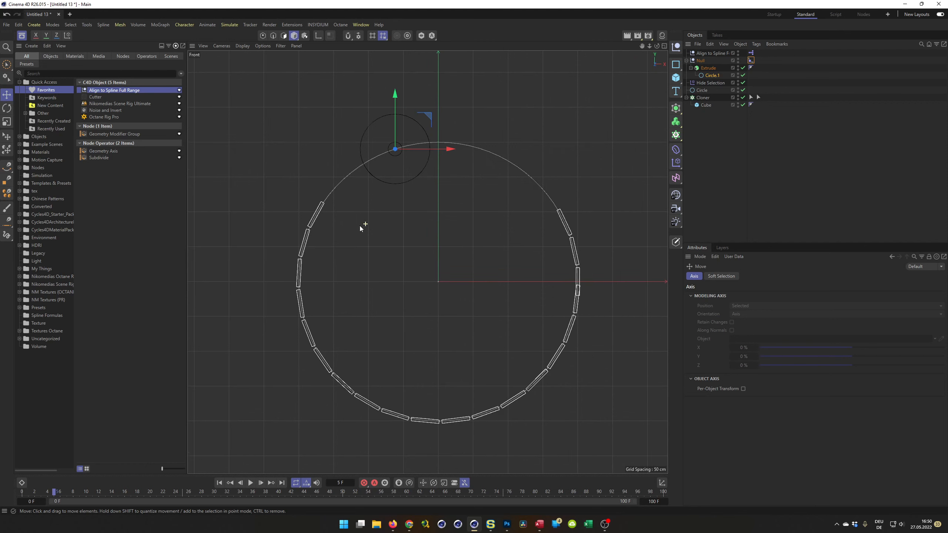
- Set the Cloner's transform X position to -25 cm to offset the clones outward from the circle
left_click(702, 99)
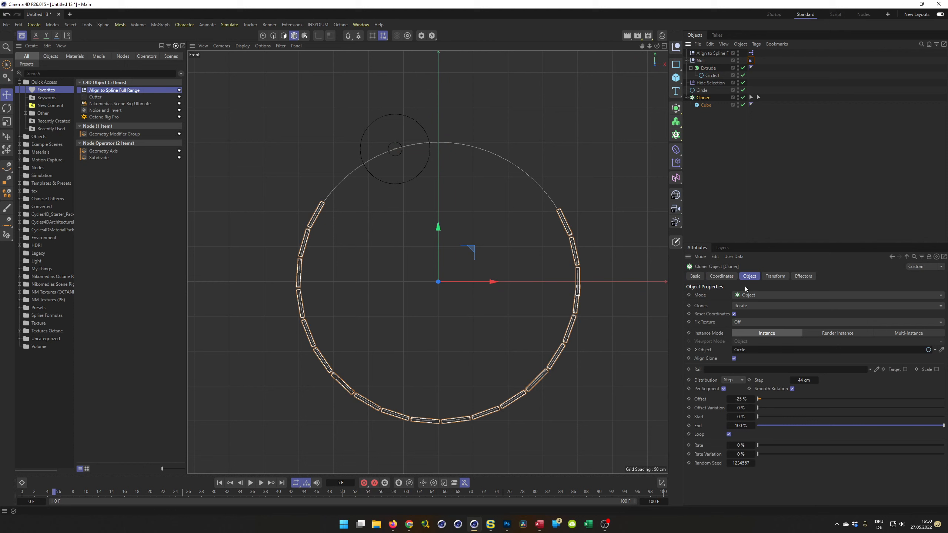
left_click(775, 277)
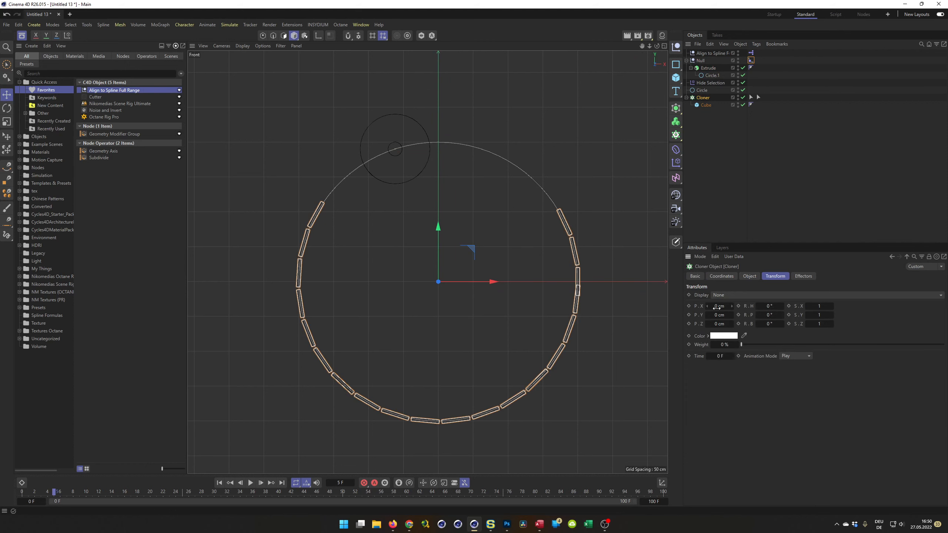
left_click_drag(719, 306, 692, 306)
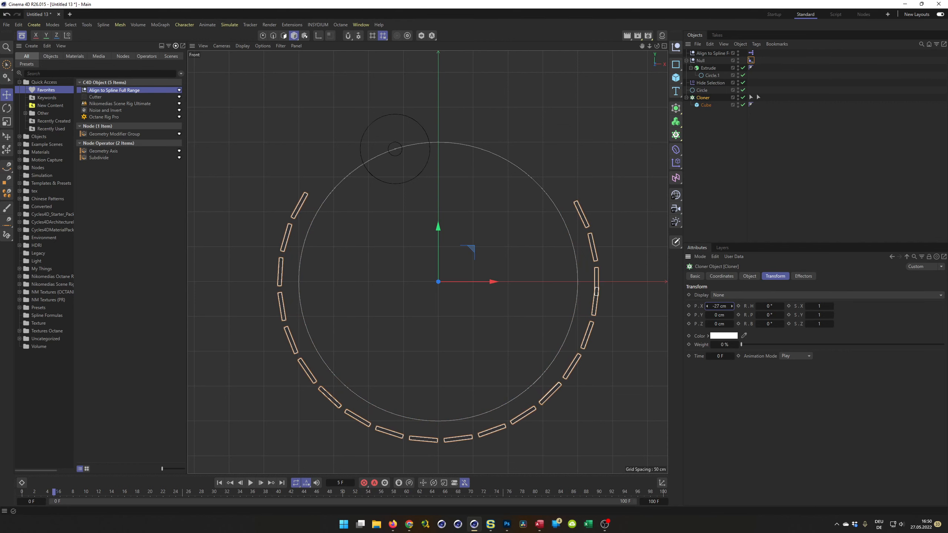
left_click(723, 306)
type("-25")
key("Return")
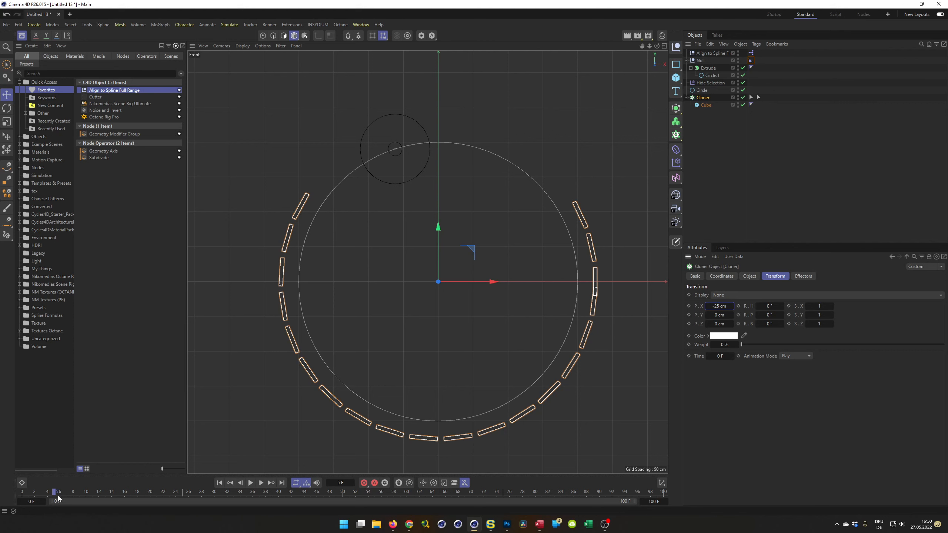
- Advance the animation to frame 17 and set the Cloner's transform X position to -30 cm
left_click_drag(57, 497, 128, 505)
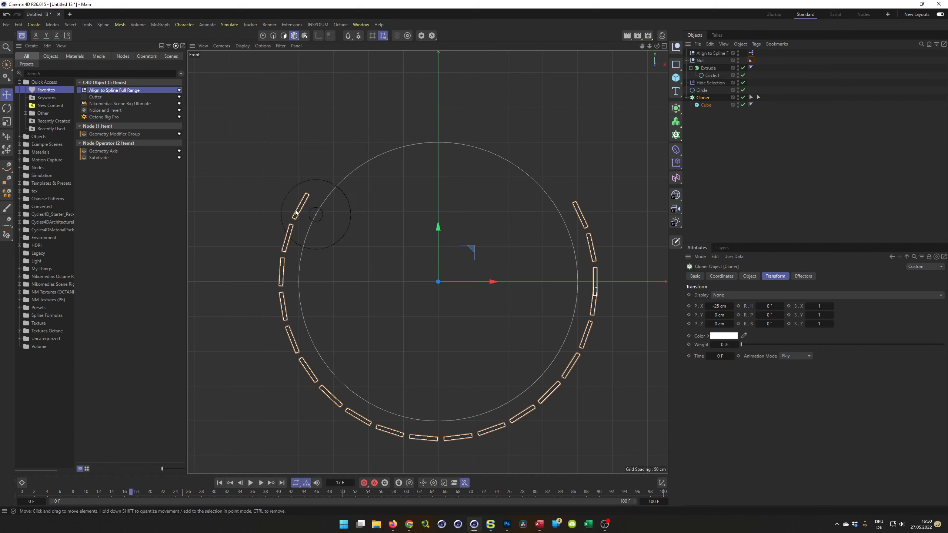
left_click(718, 305)
type("-30")
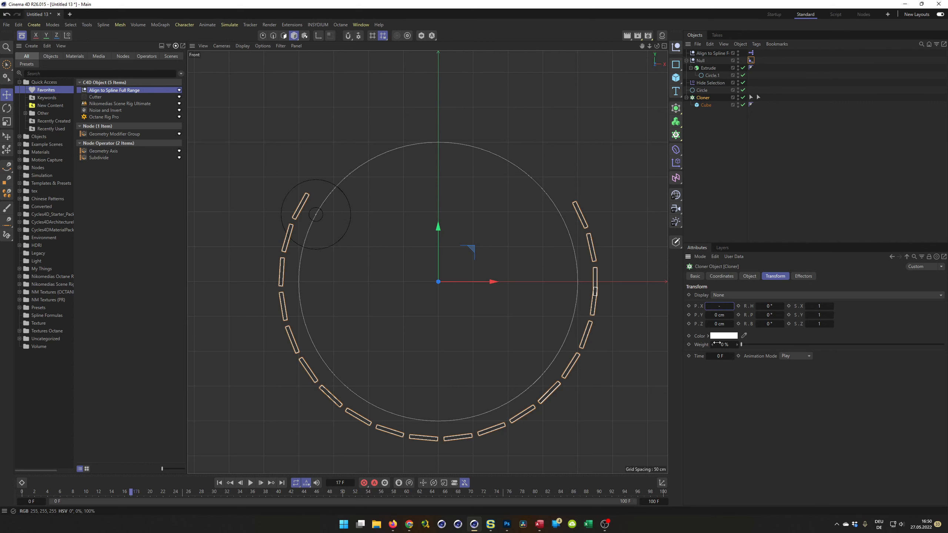
key("Return")
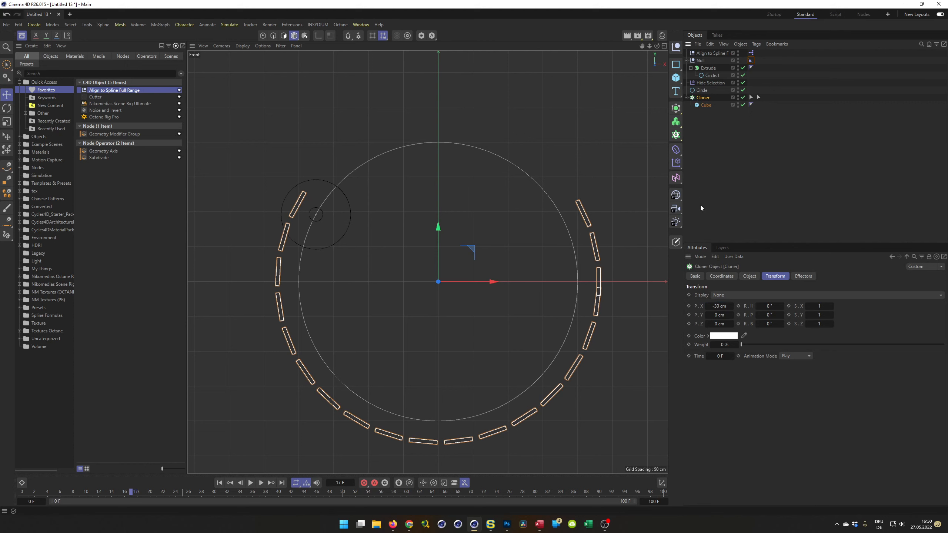
- Add a Plain effector directly above the Cloner in the hierarchy and enable its Position parameter
left_click(677, 165)
left_click_drag(717, 83, 699, 101)
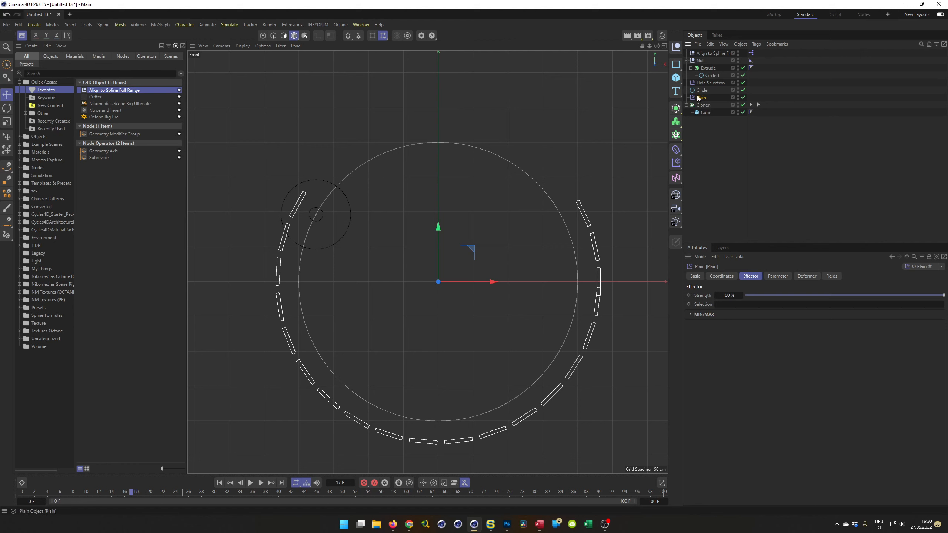
left_click(773, 277)
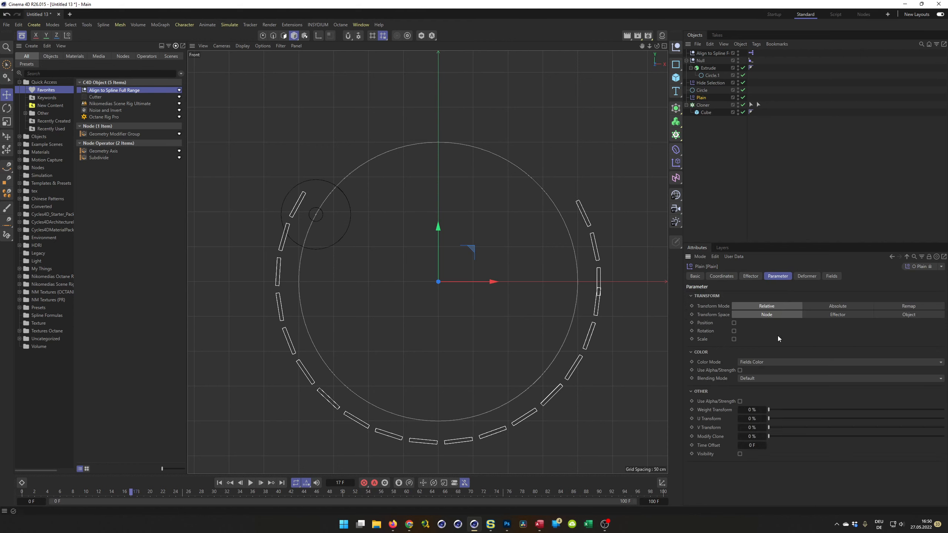
left_click(733, 323)
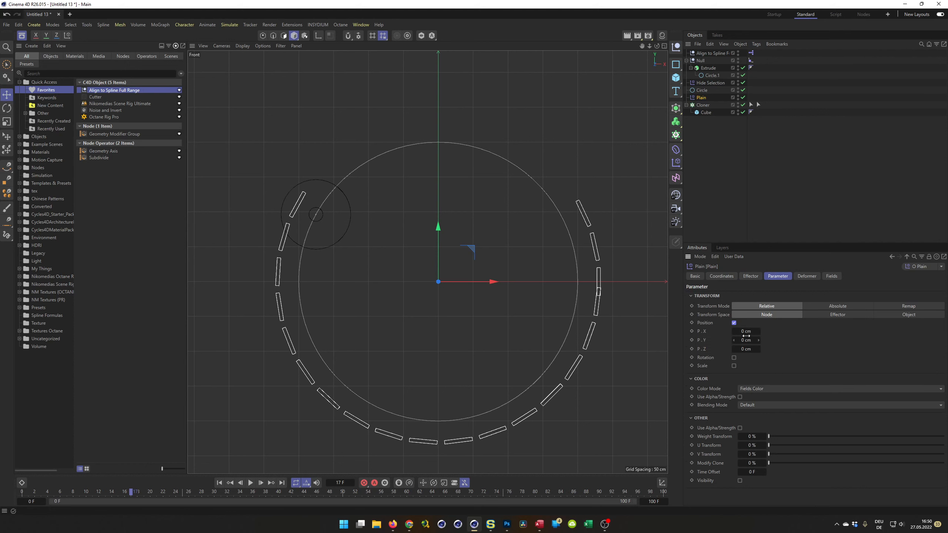
- Set the Plain effector's X position to -25 cm to push the clones further outward
left_click_drag(746, 331, 728, 331)
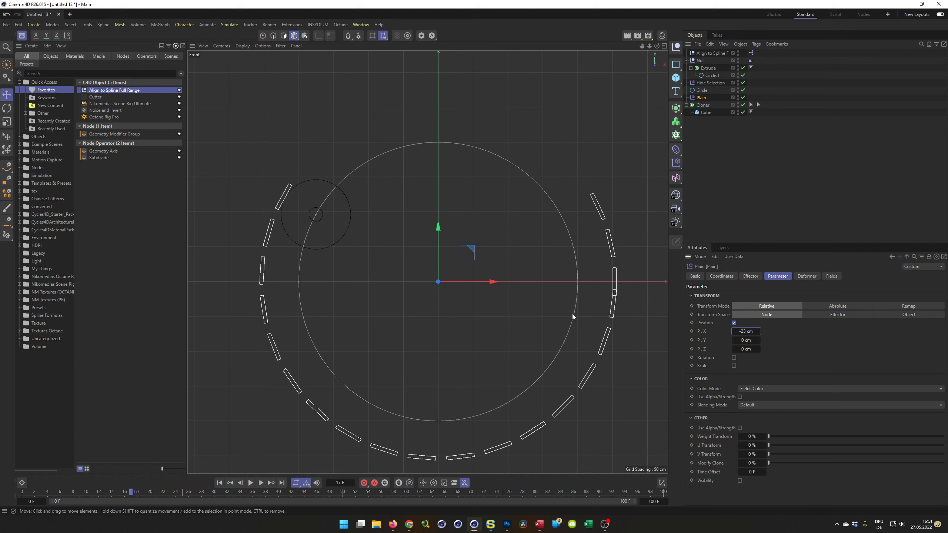
left_click(744, 331)
type("-25")
key("Return")
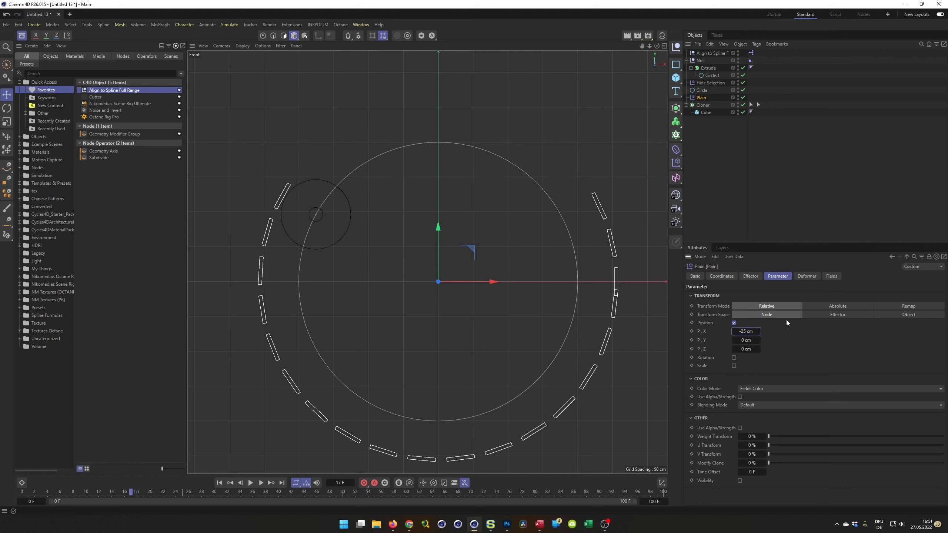
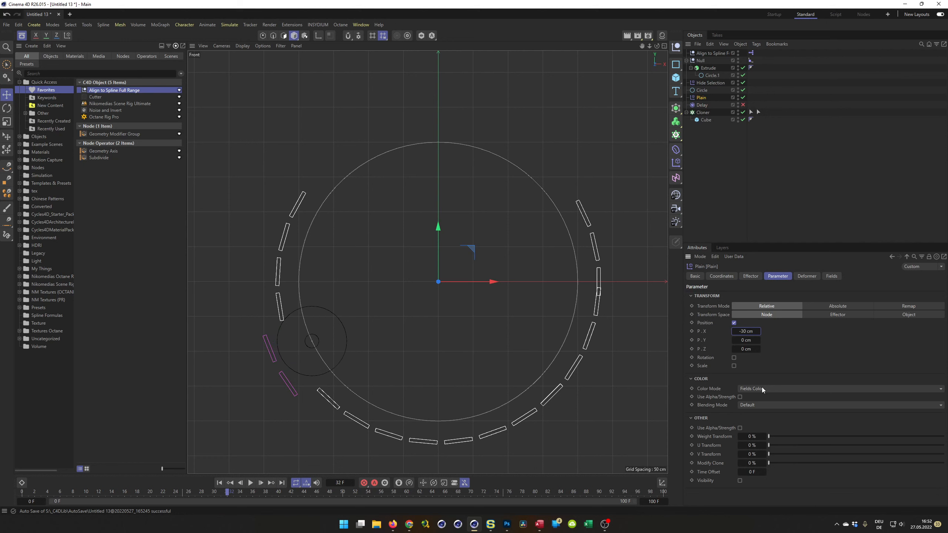
- Enable the Delay effector and play the animation, stopping at frame 81
left_click(743, 106)
left_click(250, 483)
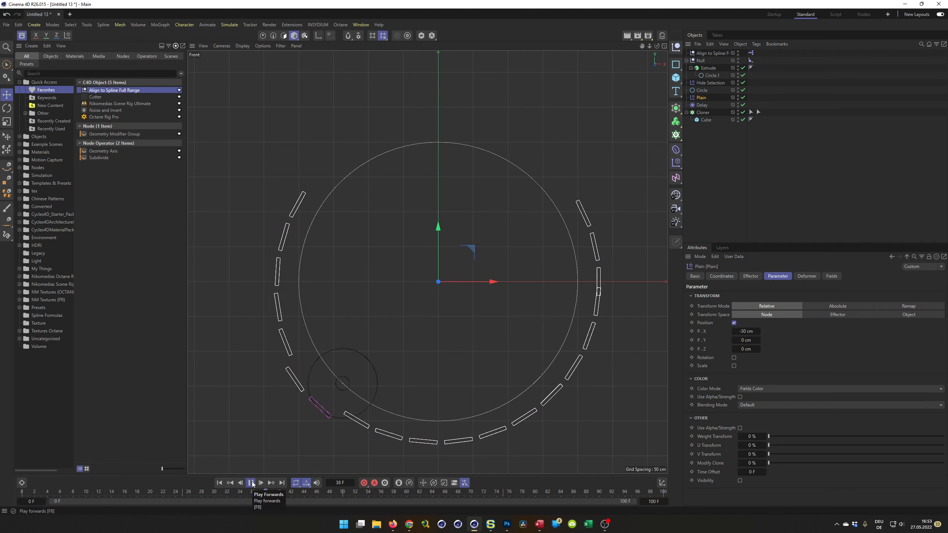
left_click(252, 483)
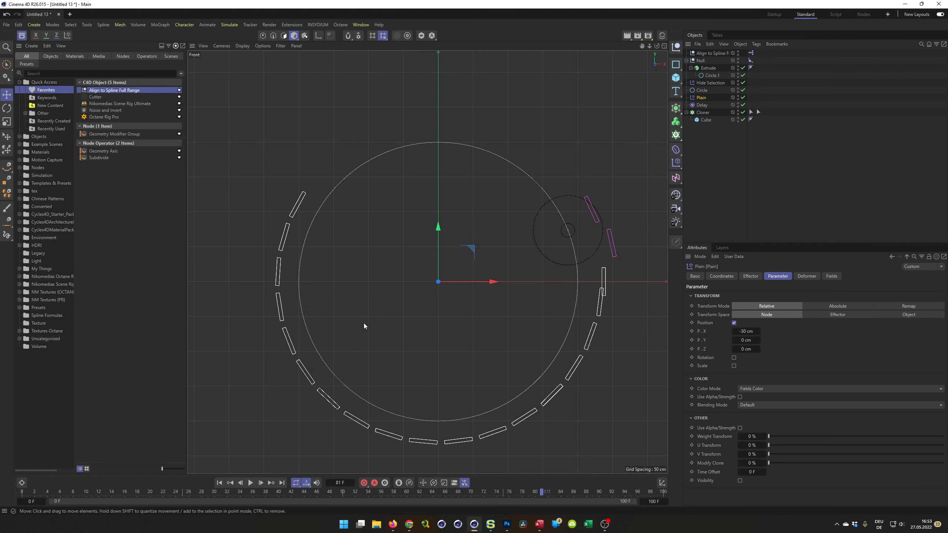
- Examine the tube against the displaced cubes up close in perspective, and display the Extrude's object properties
middle_click(556, 195)
middle_click(362, 177)
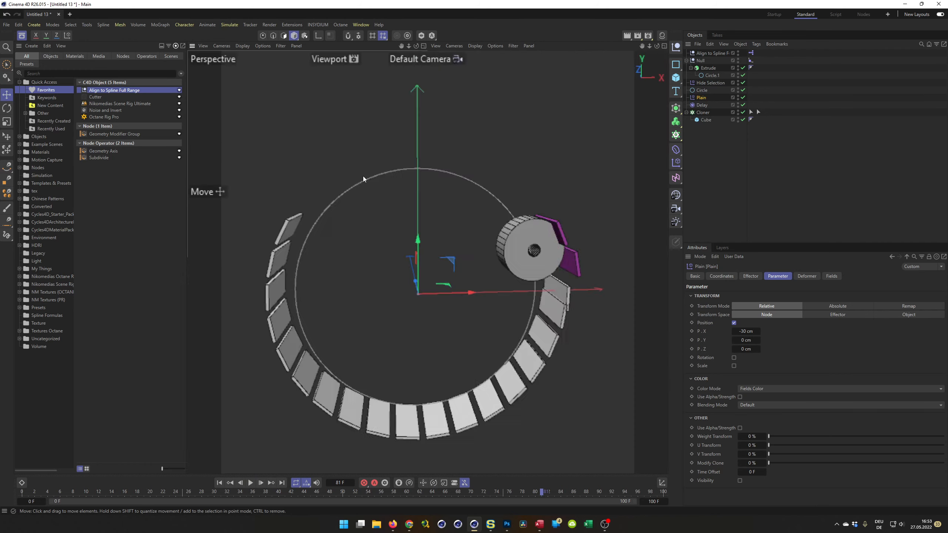
left_click_drag(536, 249, 461, 245, "alt")
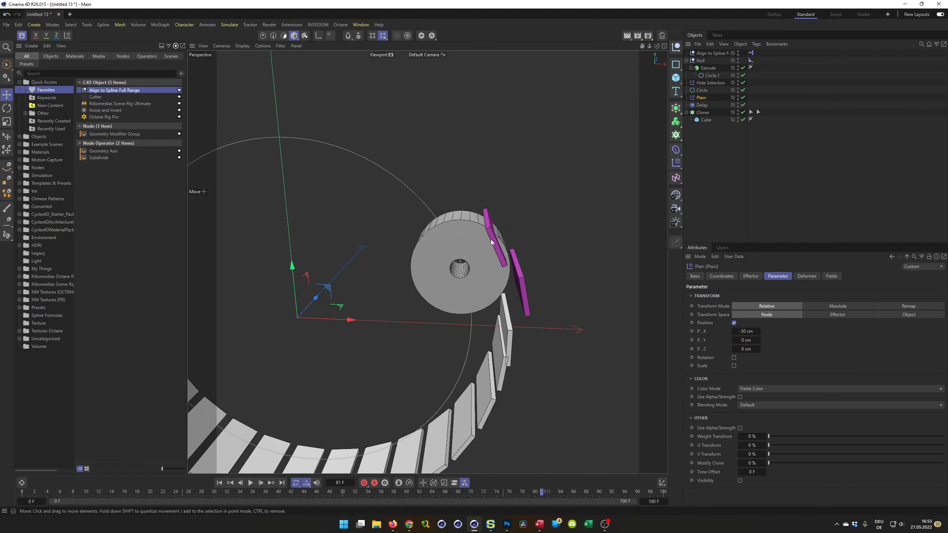
mouse_move(460, 234)
left_mouse_down("alt")
mouse_move(474, 241)
mouse_move(390, 272)
left_mouse_up("alt")
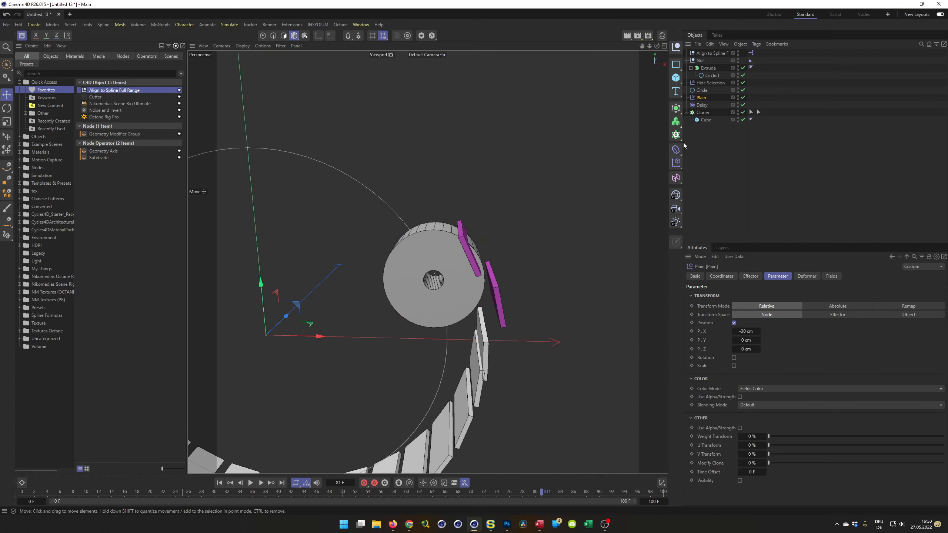
left_click(691, 68)
left_click(709, 69)
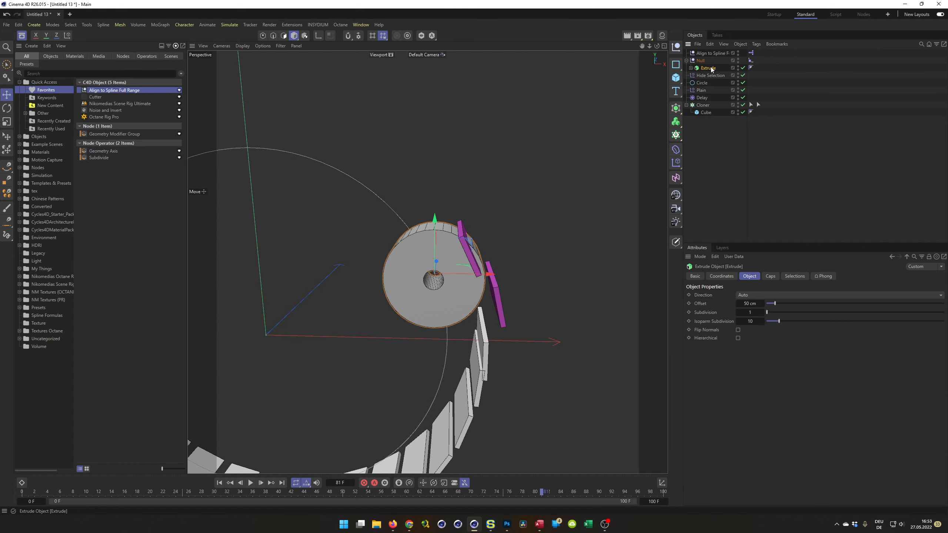
- Duplicate the Extrude inside the Null as Extrude.small and hide the original Extrude
left_click_drag(708, 68, 713, 73, "ctrl")
left_click(704, 76)
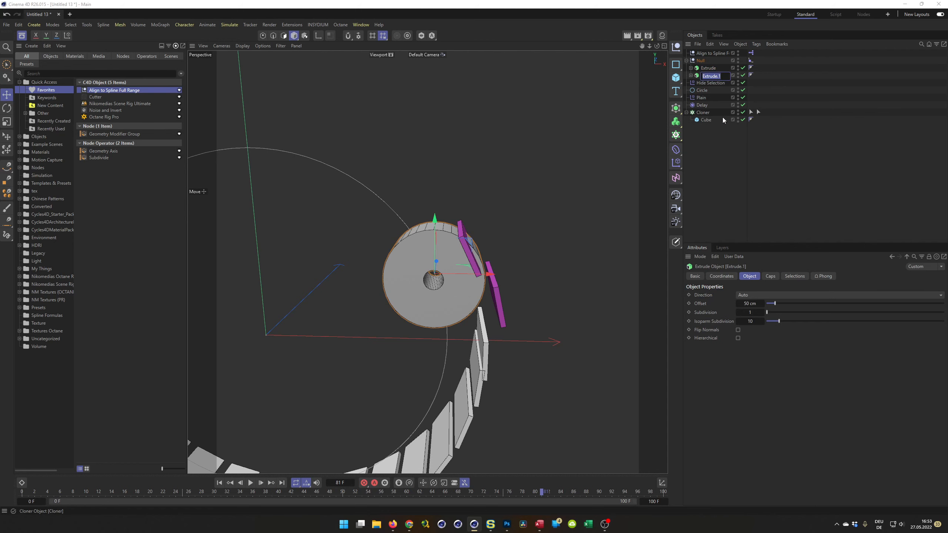
type("small")
key("Return")
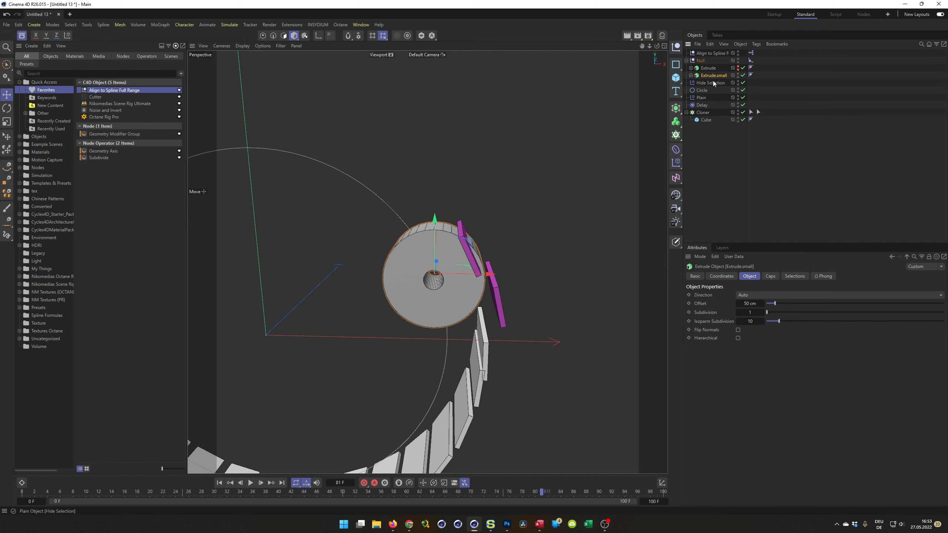
- Set the circle spline inside Extrude.small to a radius of 40 cm and an inner radius of 5 cm
left_click(690, 76)
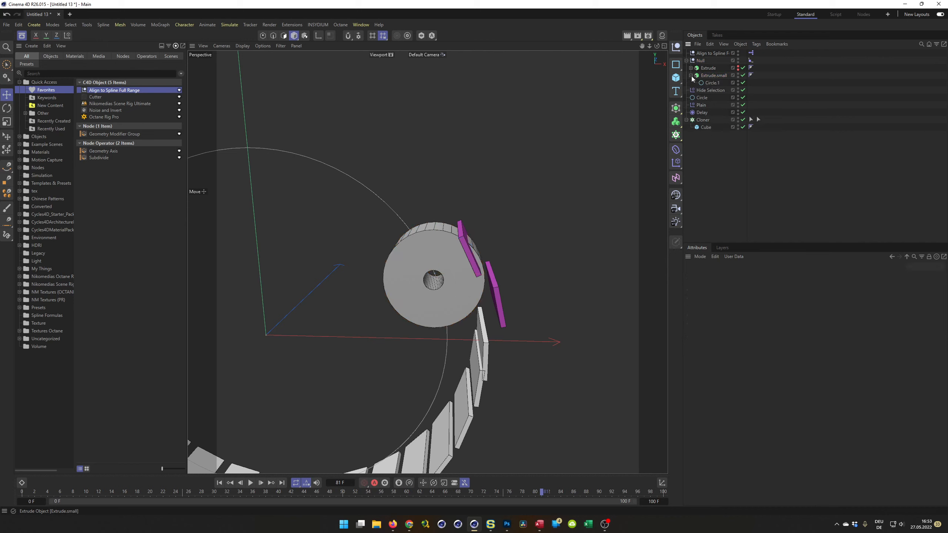
left_click(712, 83)
left_click(749, 311)
type("40")
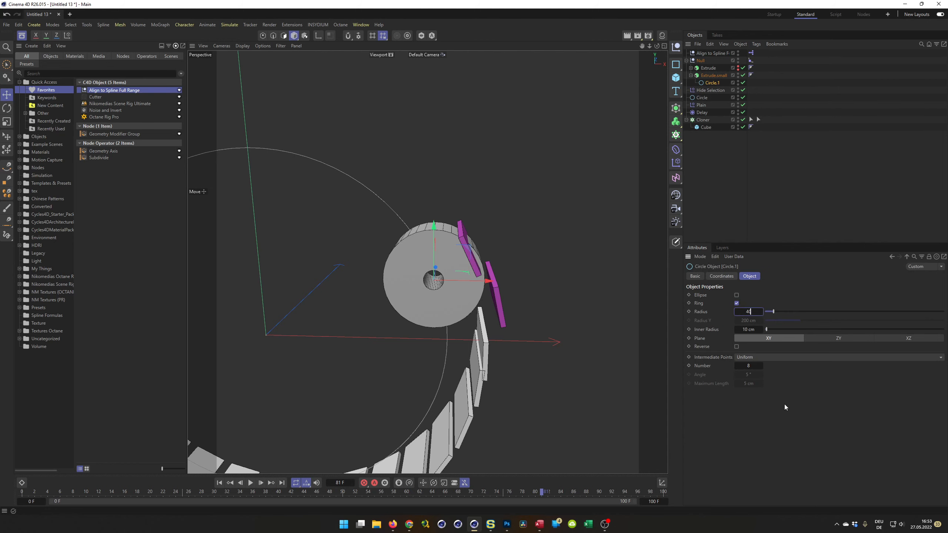
key("Tab")
type("5")
key("Return")
- Play the animation from the start in the front view to check the smaller tube, stopping at frame 77
left_click_drag(483, 270, 463, 289, "alt")
middle_click(463, 290)
middle_click(481, 321)
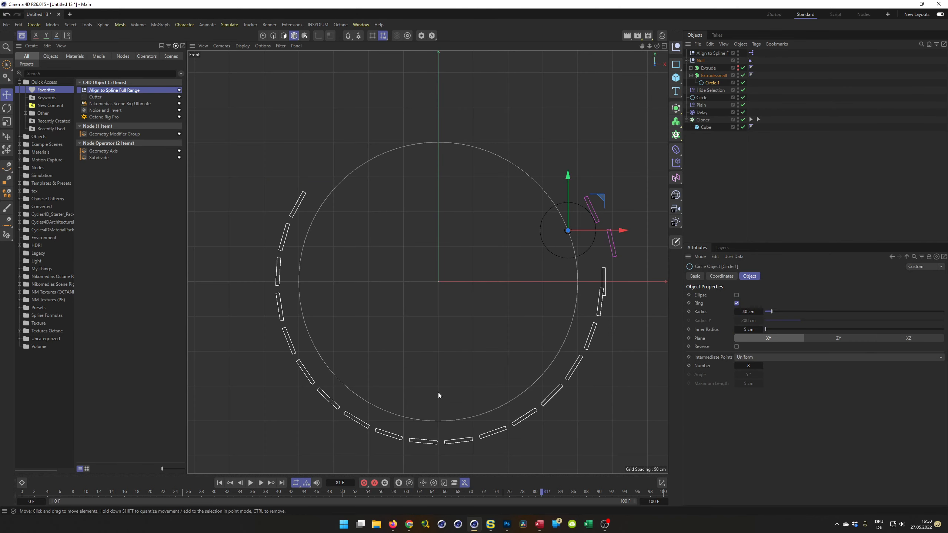
left_click(218, 484)
left_click(250, 483)
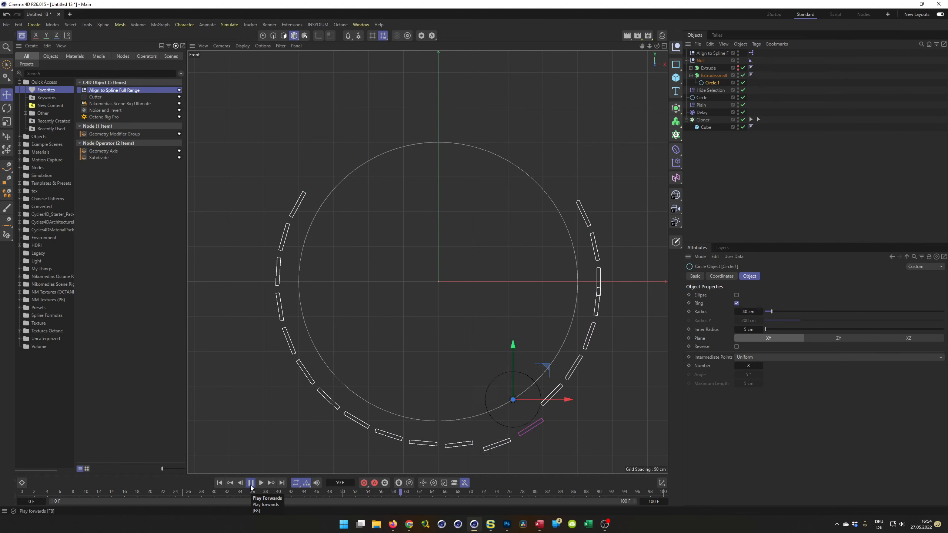
left_click(250, 483)
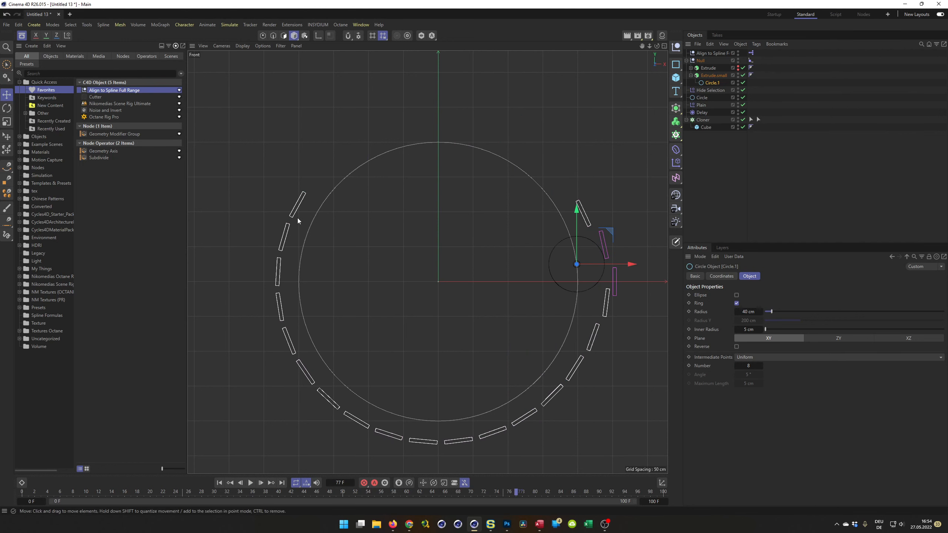
- Resize the cloned Cube to 46 cm in Z and 10 cm in X
left_click(705, 127)
left_click(745, 313)
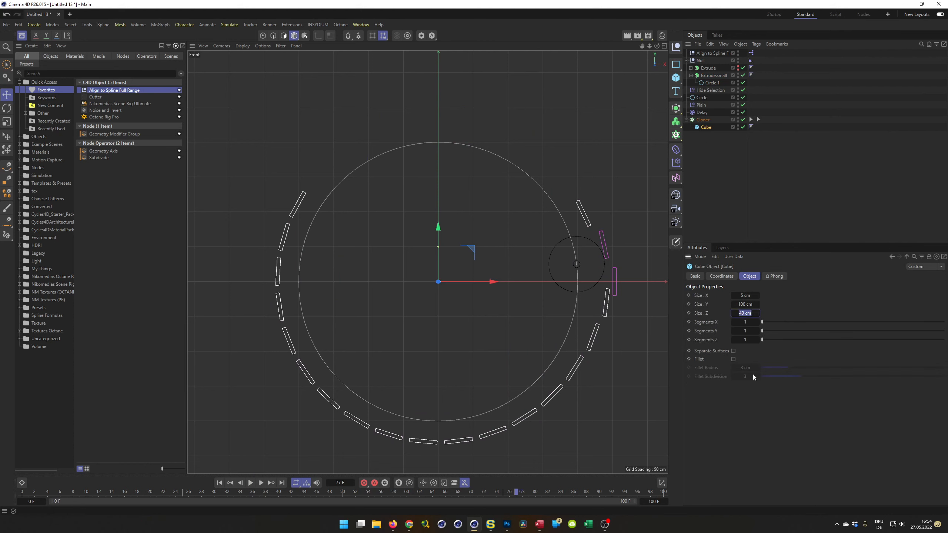
left_click(758, 314)
left_click(758, 295)
left_click(758, 296)
left_click(757, 295)
left_click(758, 295)
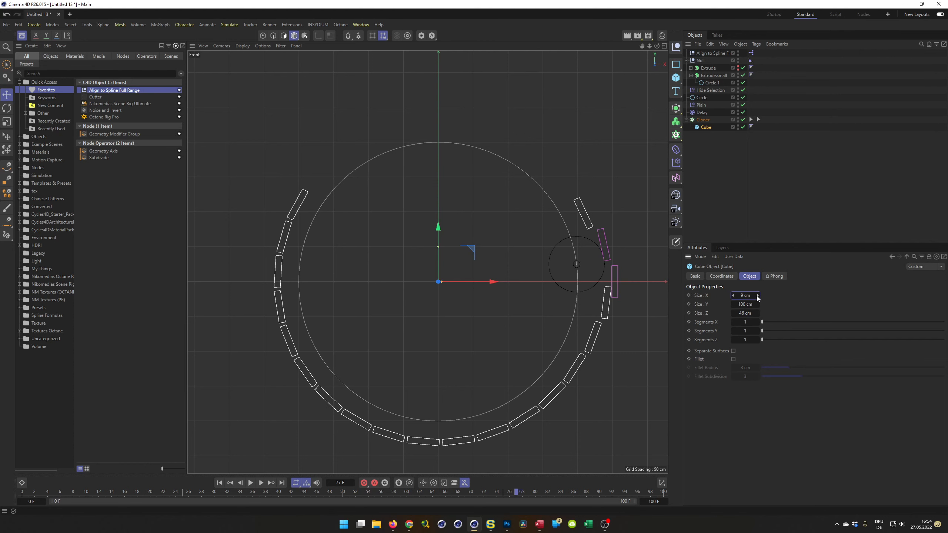
left_click(758, 295)
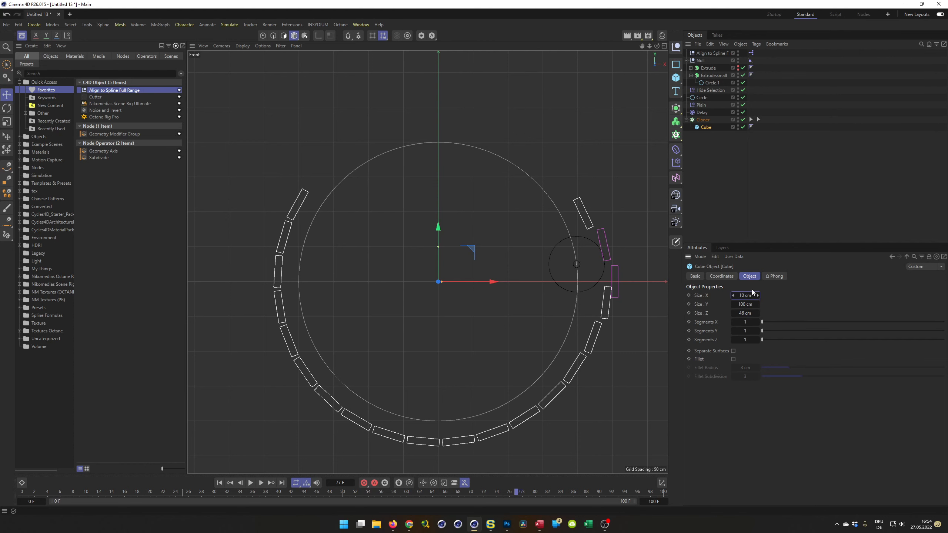
- Set the Cloner's transform X position to -34 cm and play the animation, stopping at frame 36
left_click(703, 120)
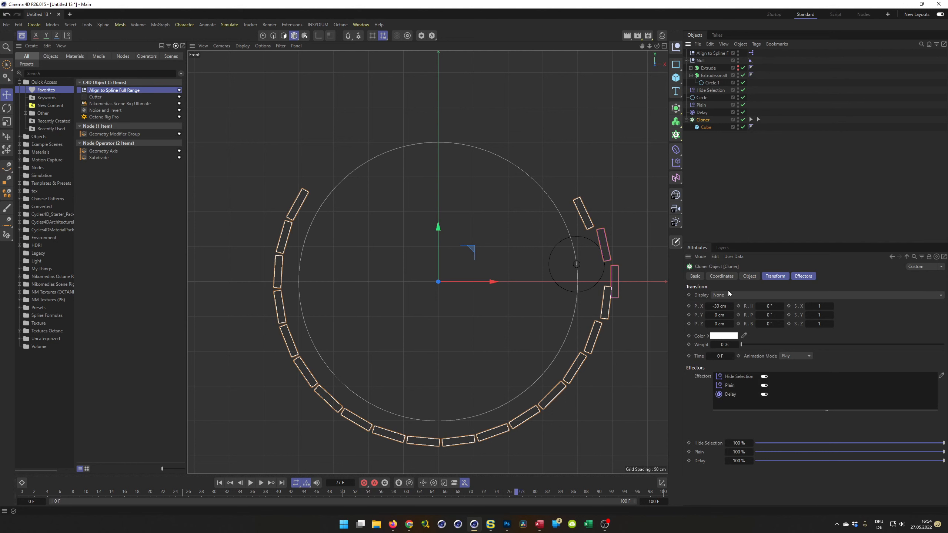
left_click(708, 307)
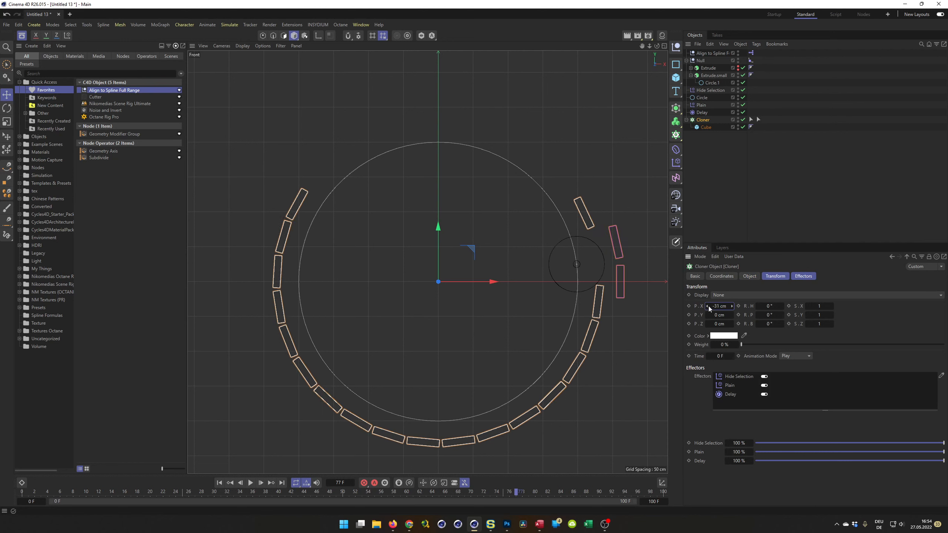
left_click(708, 306)
left_click(708, 306)
left_click(708, 307)
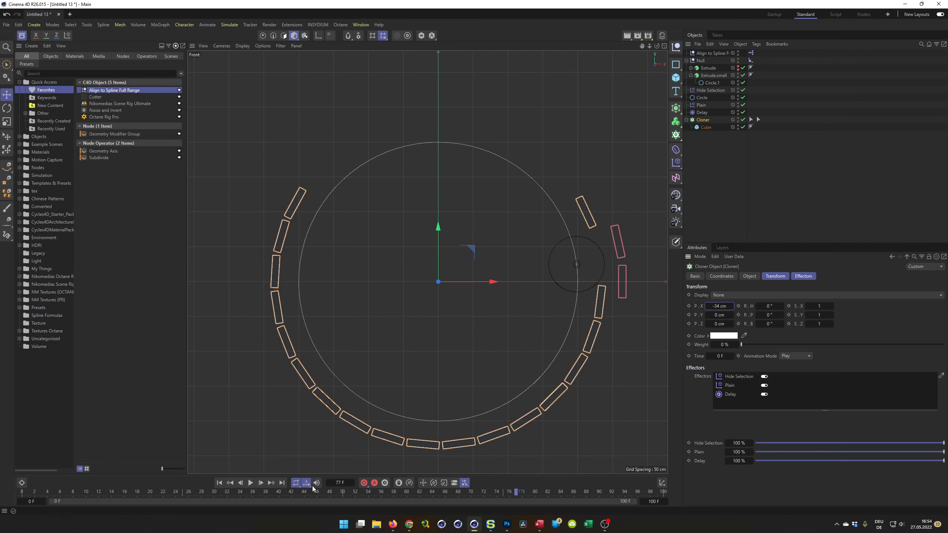
left_click(250, 483)
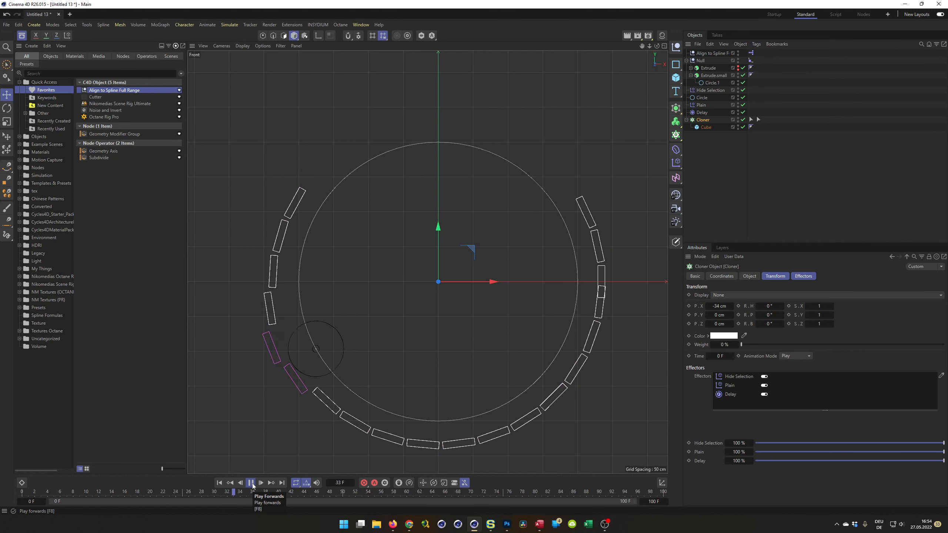
left_click(251, 483)
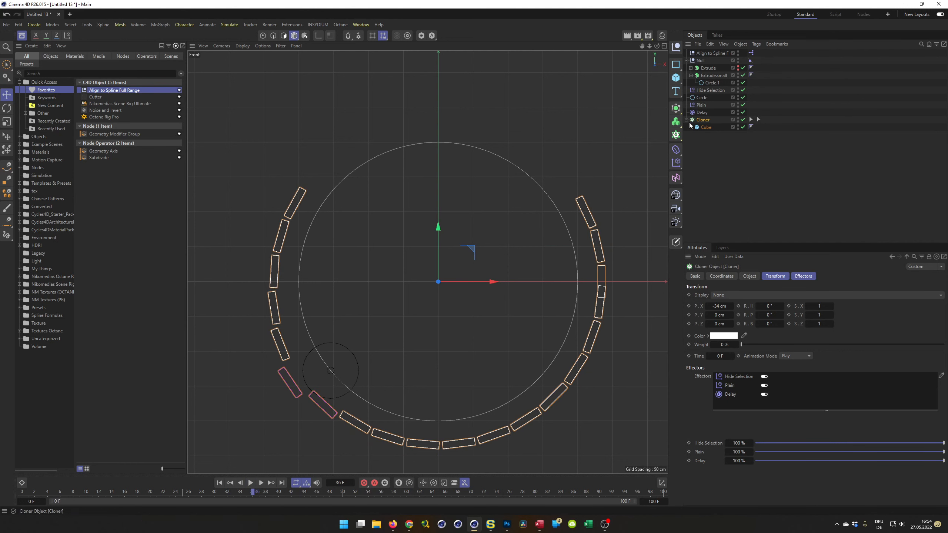
- Set the Plain effector's color mode to Off so it no longer tints the clones
left_click(701, 105)
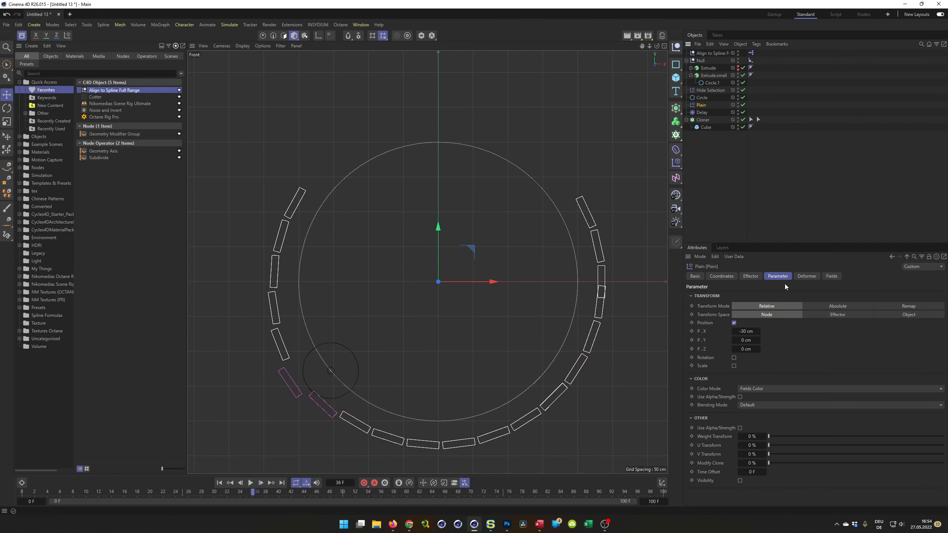
left_click(770, 389)
left_click(778, 398)
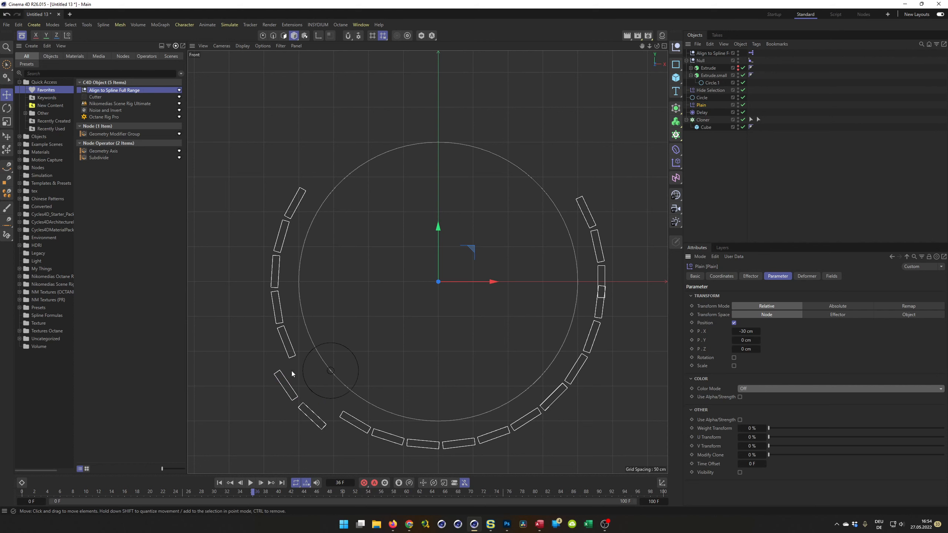
left_click(743, 113)
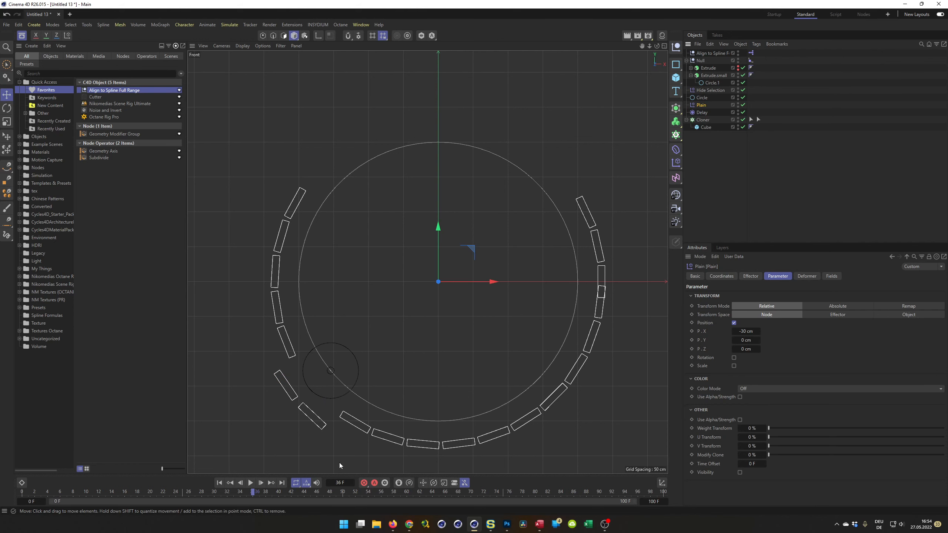
- Play the animation from the start in the perspective view with the whole ring framed, stopping at frame 2
key("shift+f")
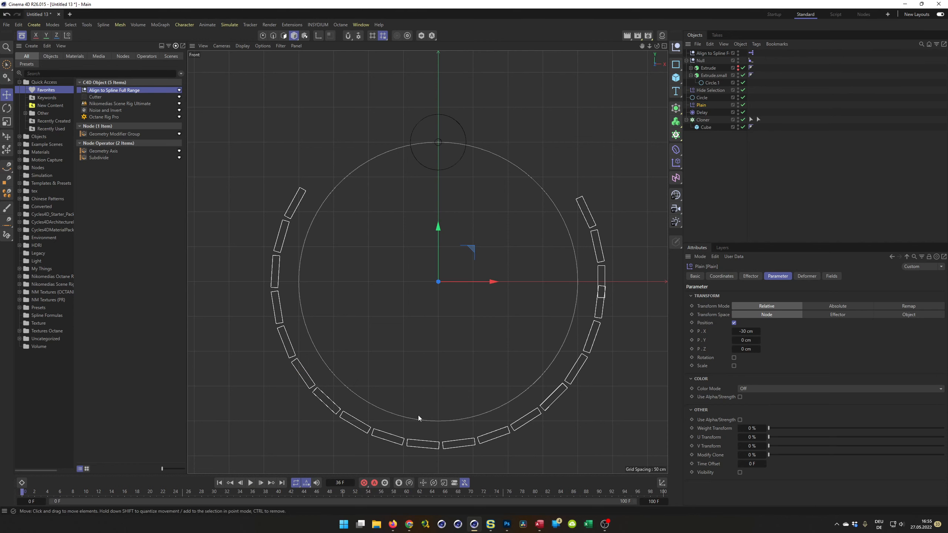
key("F5")
key("F1")
scroll(351, 284, "down", 3)
middle_click_drag(355, 287, 403, 287, "alt")
left_click_drag(402, 288, 404, 246, "alt")
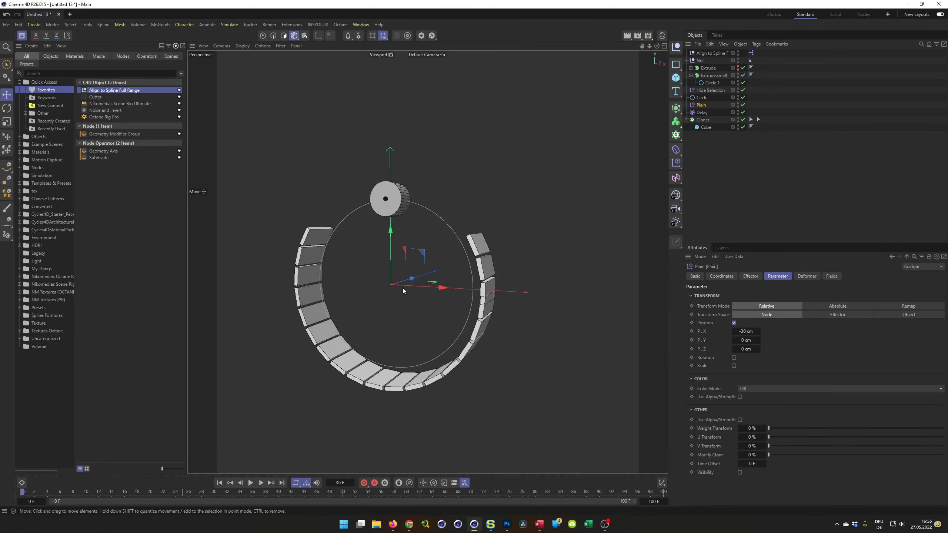
scroll(404, 287, "up", 1)
left_click_drag(428, 277, 440, 269, "alt")
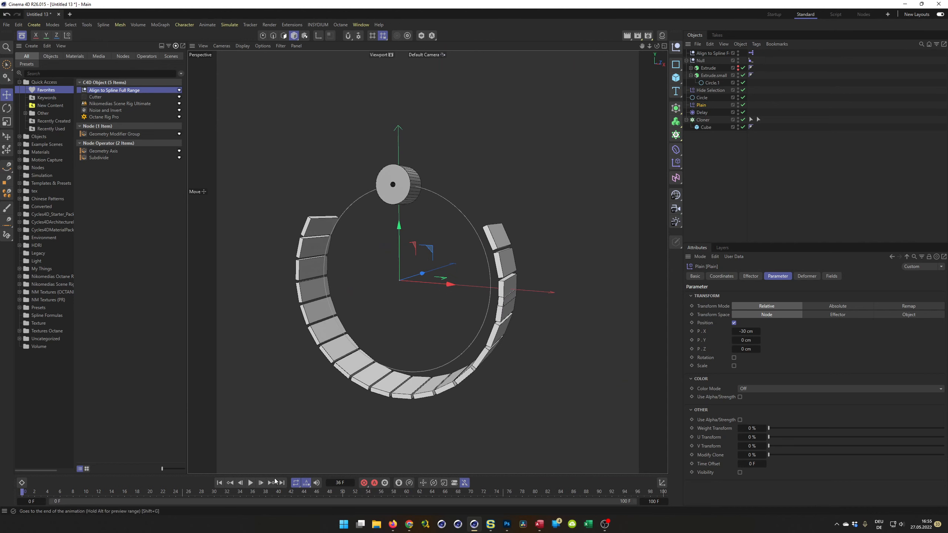
left_click(250, 483)
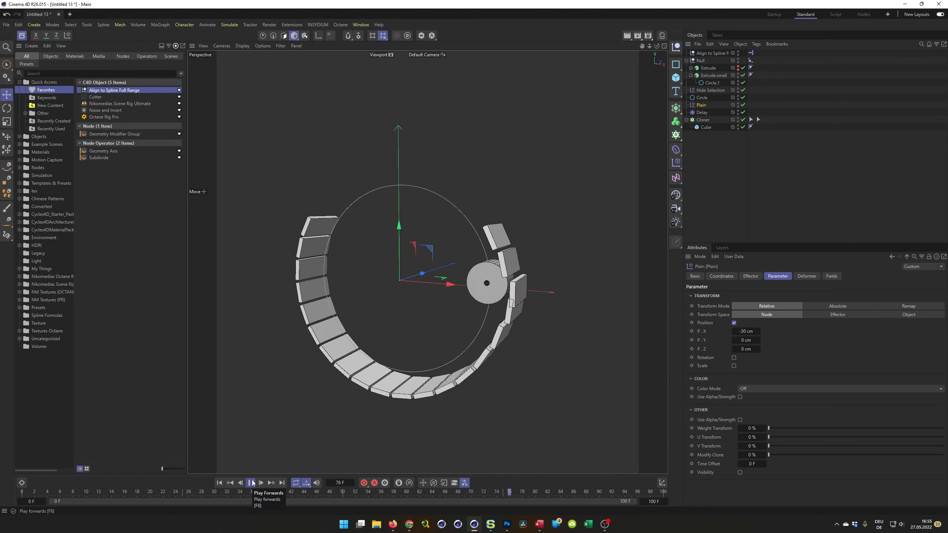
left_click(251, 483)
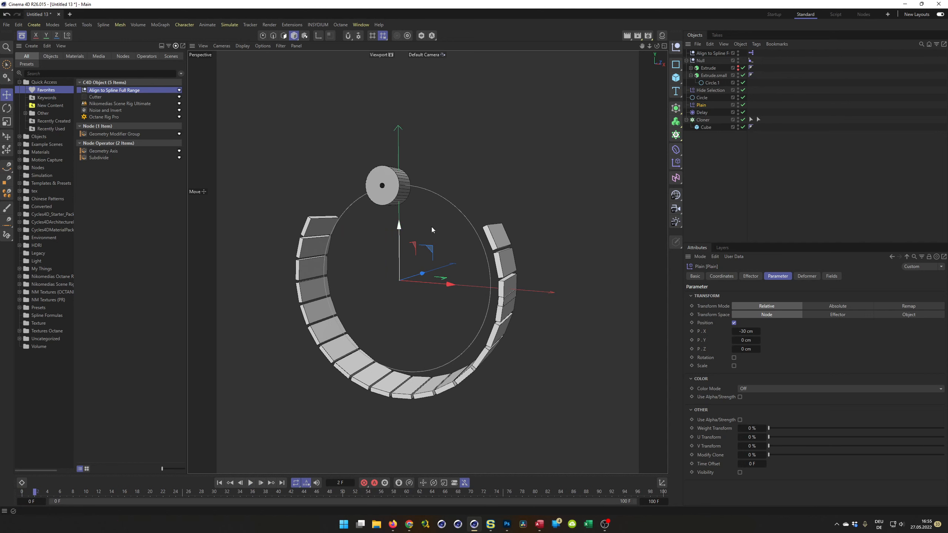
- Scale up the circle spline of Extrude.small slightly and play the animation, stopping at frame 30
left_click(709, 83)
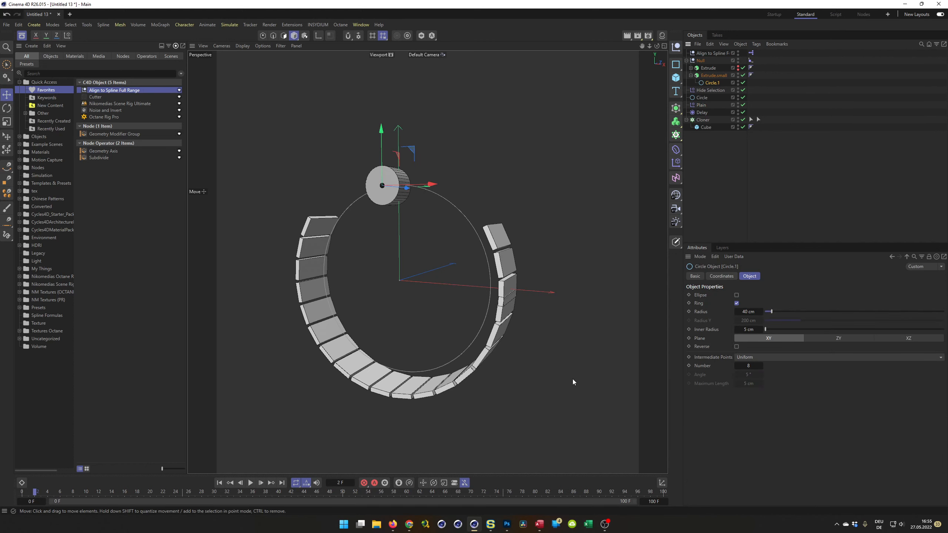
key("t")
left_click_drag(570, 378, 596, 373)
left_click(250, 483)
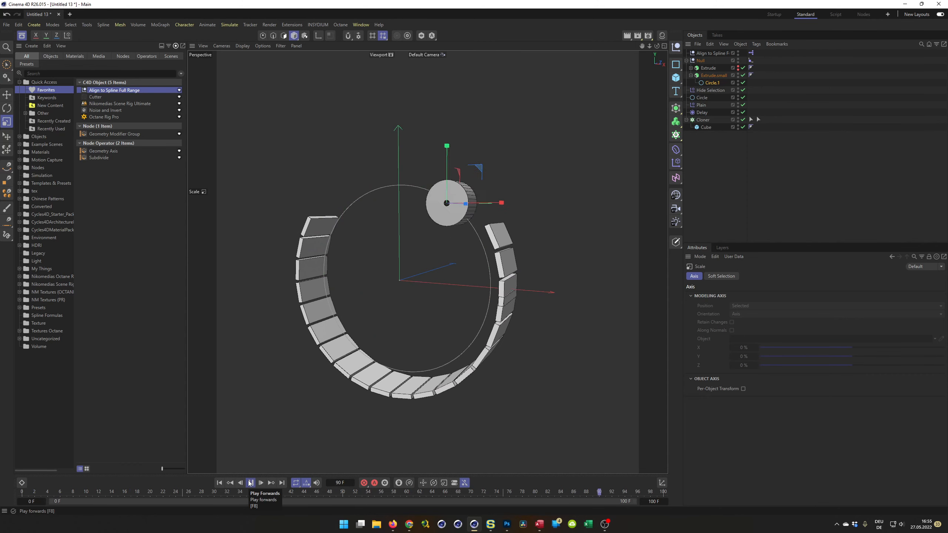
left_click(250, 483)
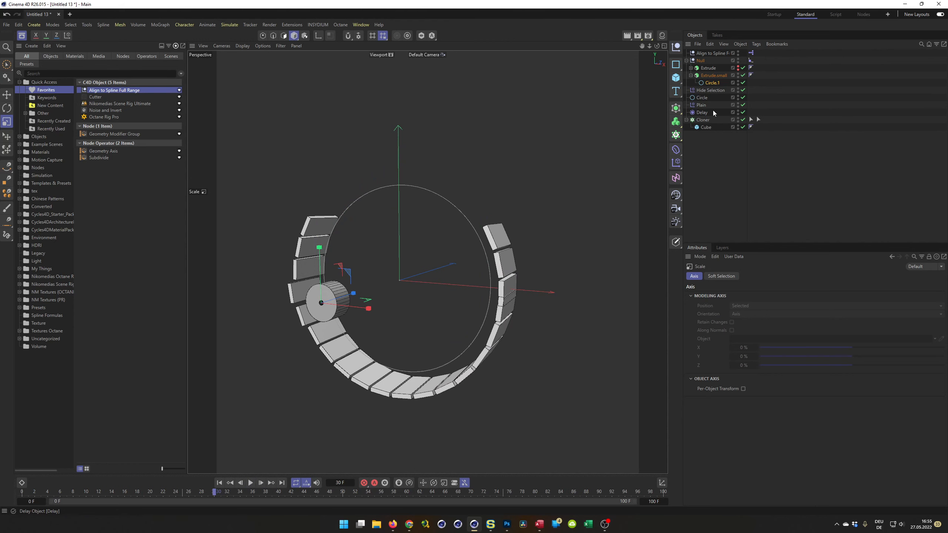
- Set the Plain effector's X position to -35 cm
left_click(704, 106)
left_click(743, 333)
type("-35")
key("Return")
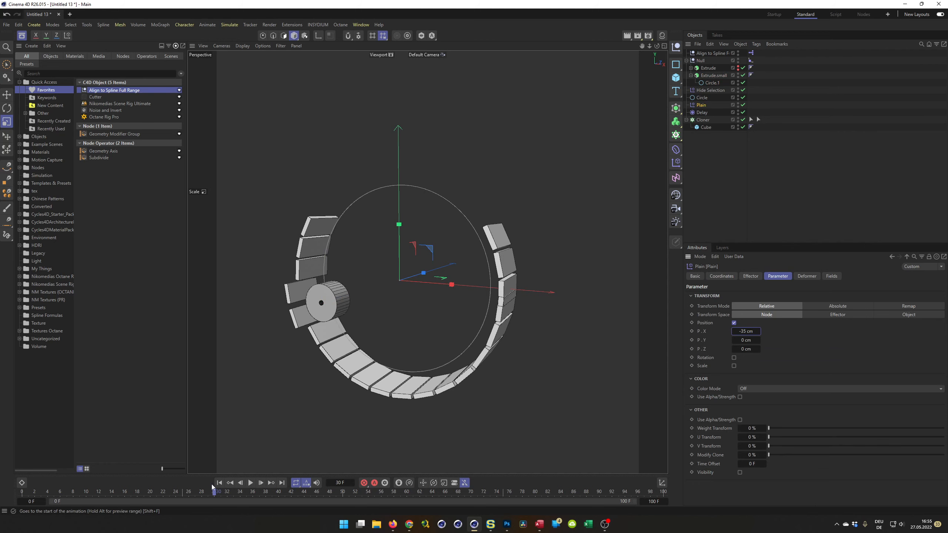
- Play the animation from the start, stopping at frame 96, and return to frame 0 in the front view
left_click(219, 483)
left_click(250, 483)
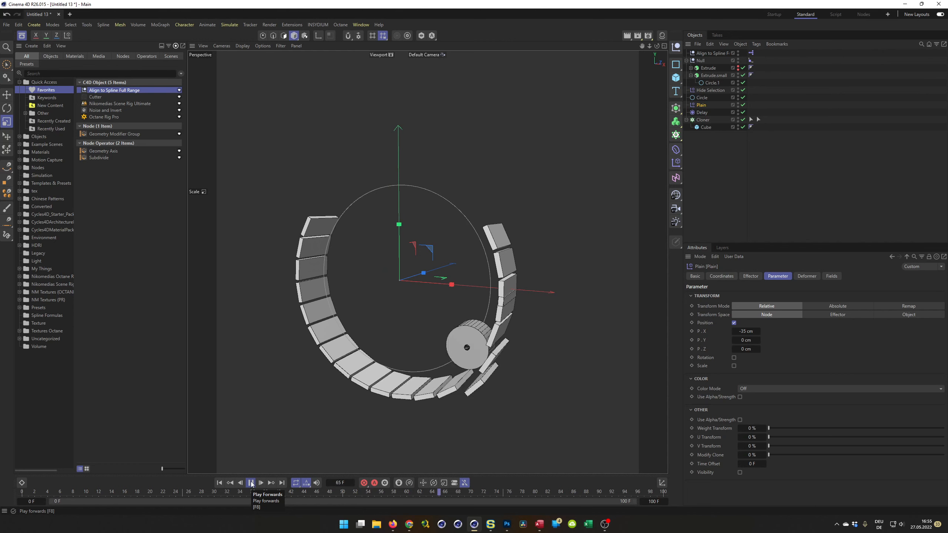
left_click(251, 483)
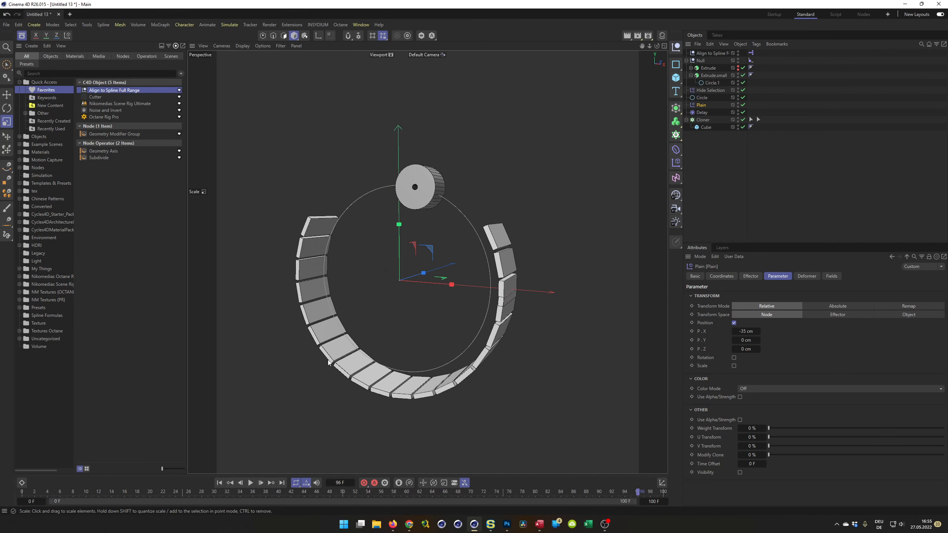
middle_click(451, 258)
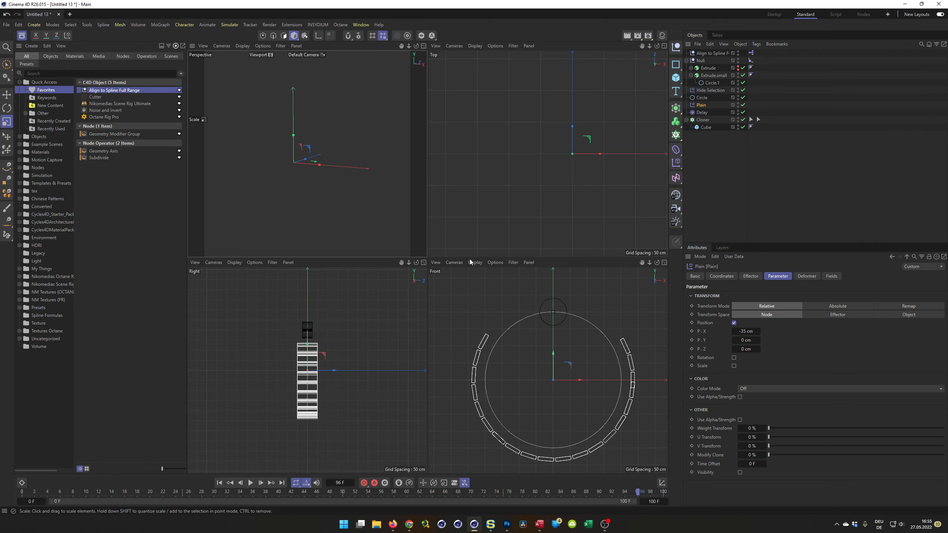
middle_click(494, 329)
left_click(219, 483)
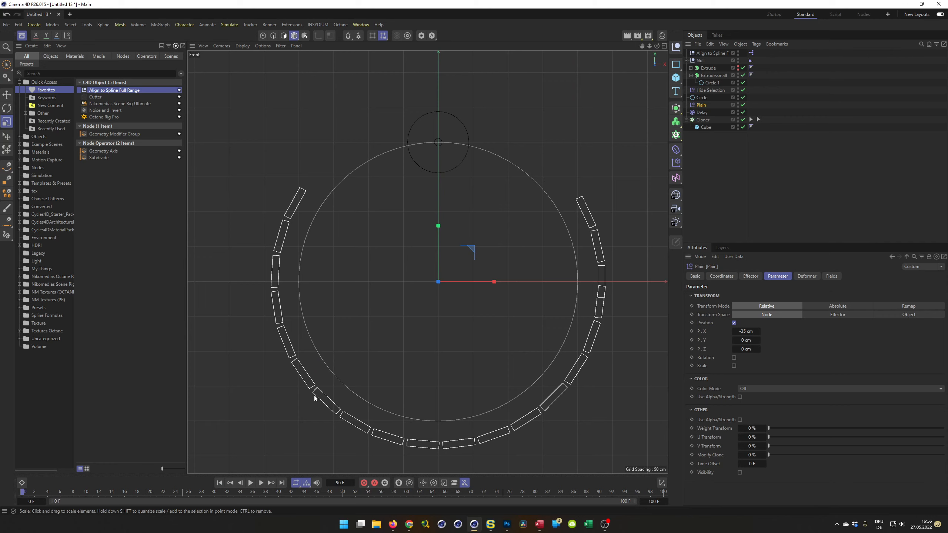
- Save the scene in the _Temp folder as LoopRunner_Tutorial, checking the reference post's title in the browser
key("ctrl+s")
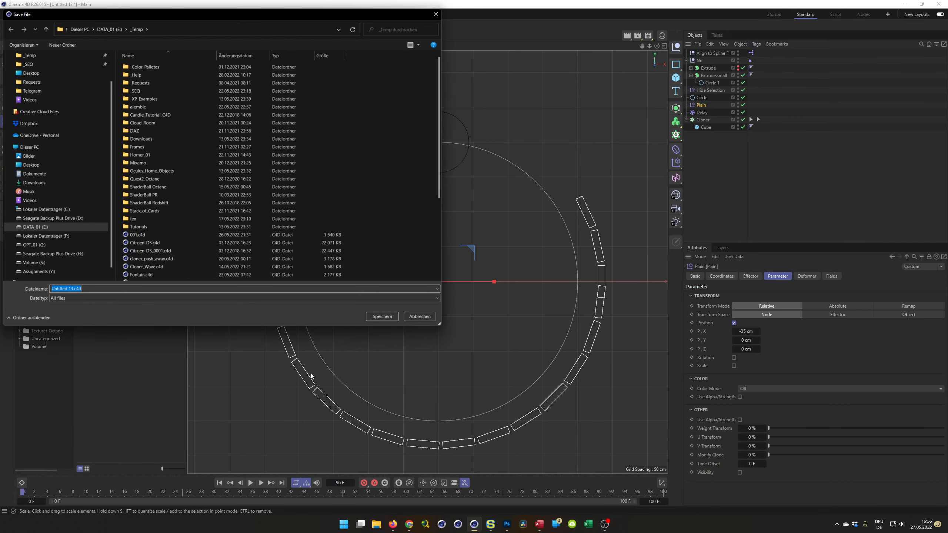
key("alt+Tab")
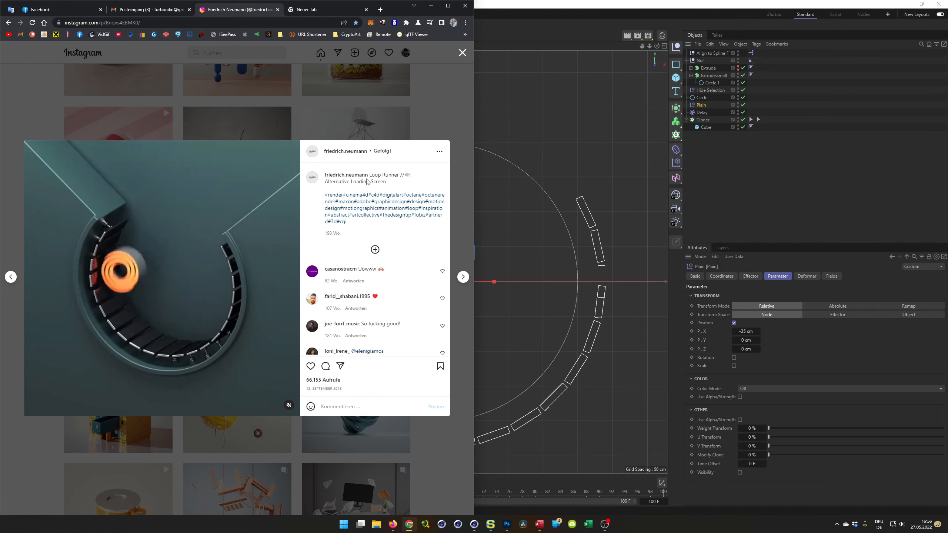
left_click(539, 8)
type("LoopRunner_Tutorial")
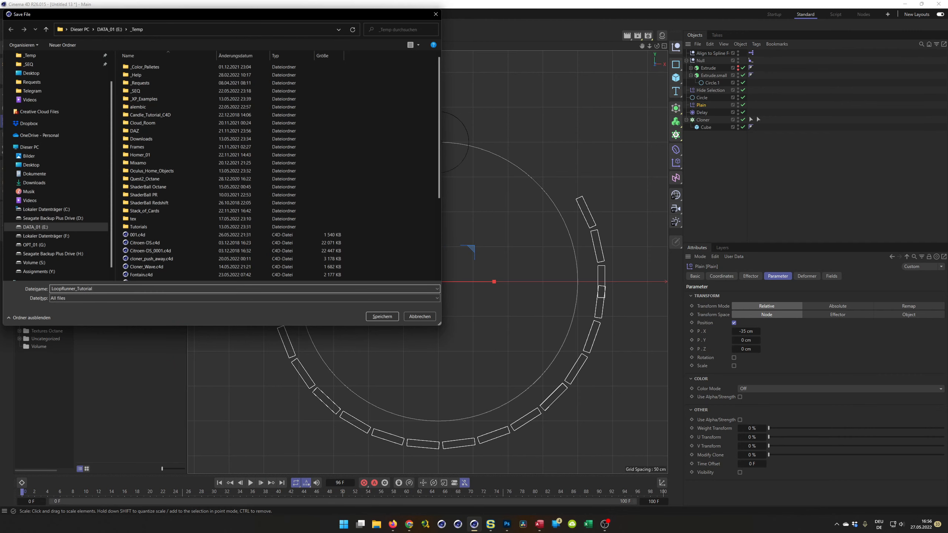
key("Return")
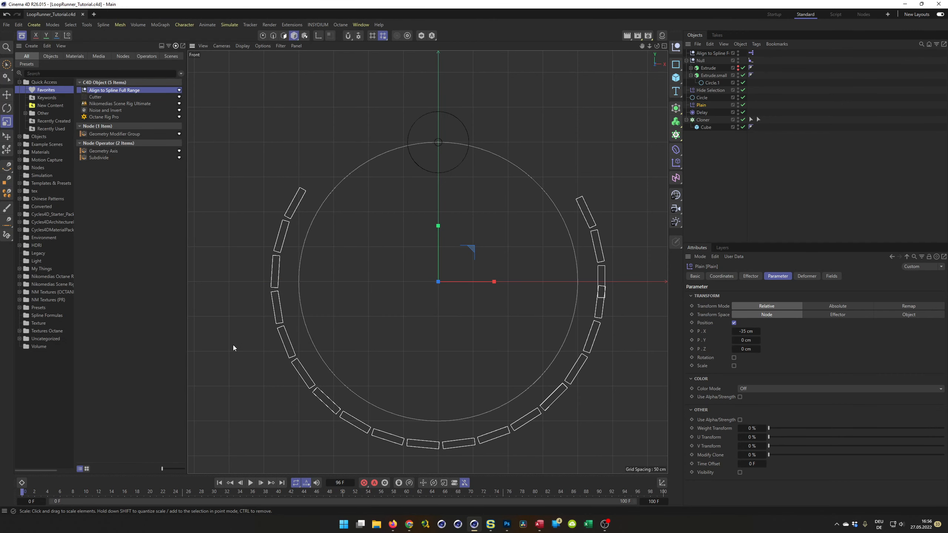
- Check the reference post in the browser, return to the scene, hide the Cloner and disable it, its Cube and the Plain and Delay effectors
key("super")
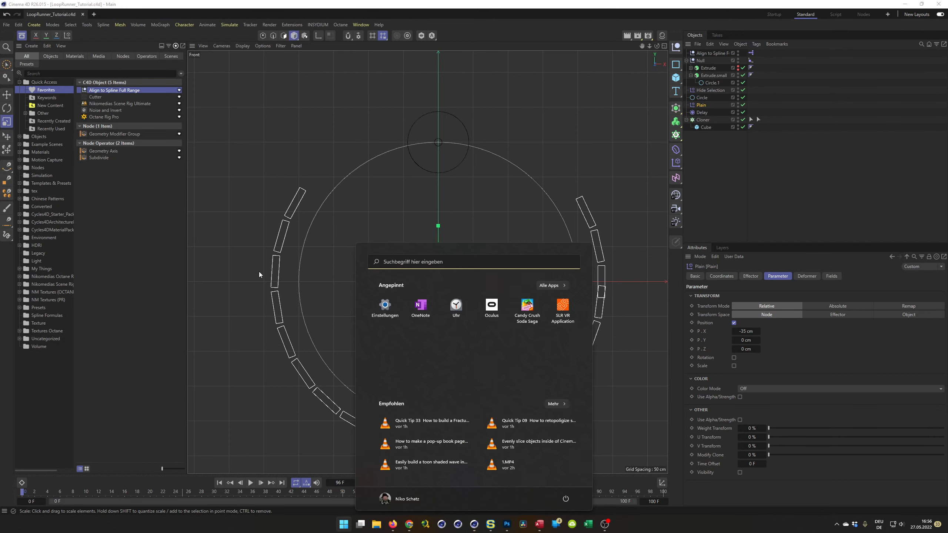
key("alt+Tab")
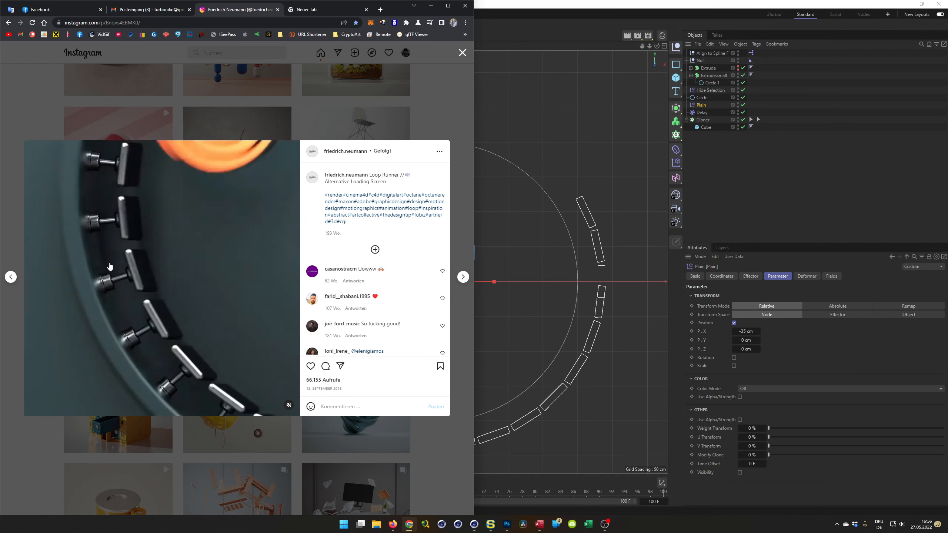
left_click(570, 27)
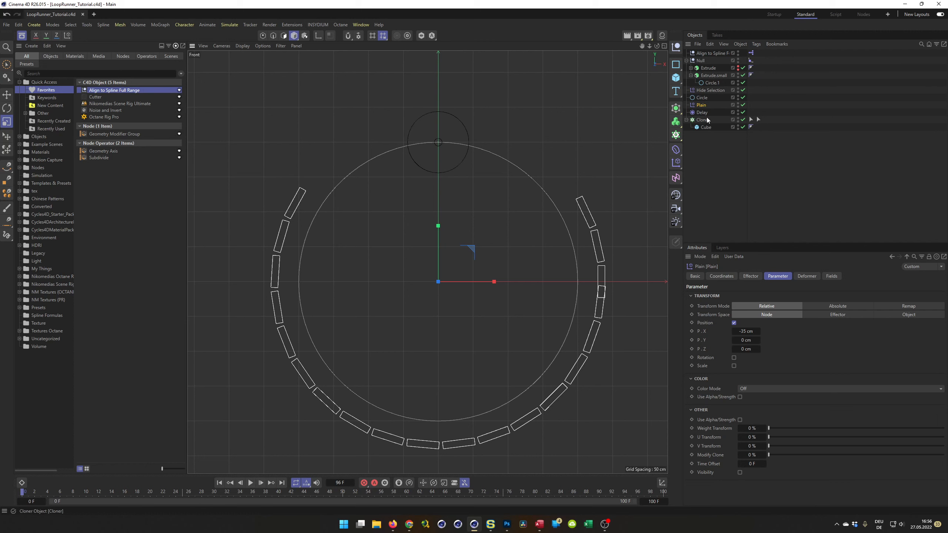
left_click(743, 105)
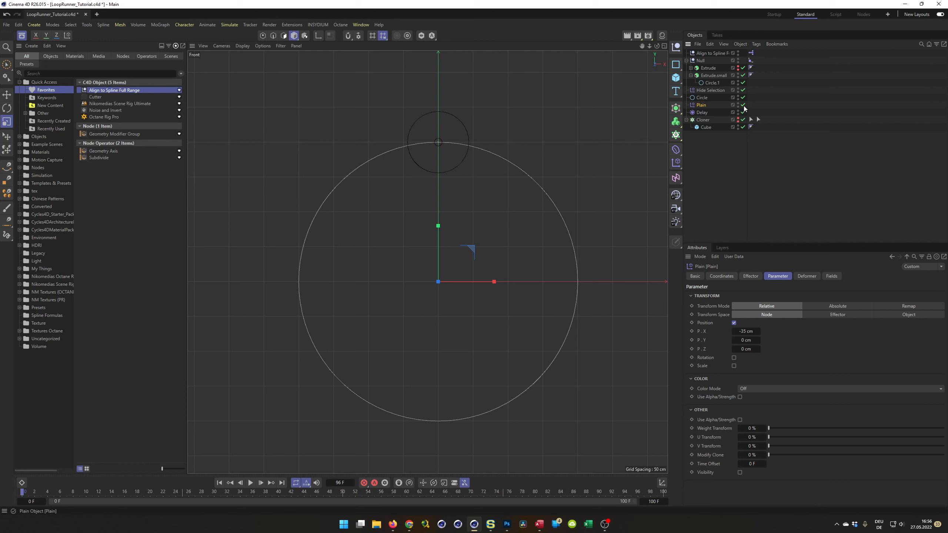
left_click_drag(743, 113, 751, 183)
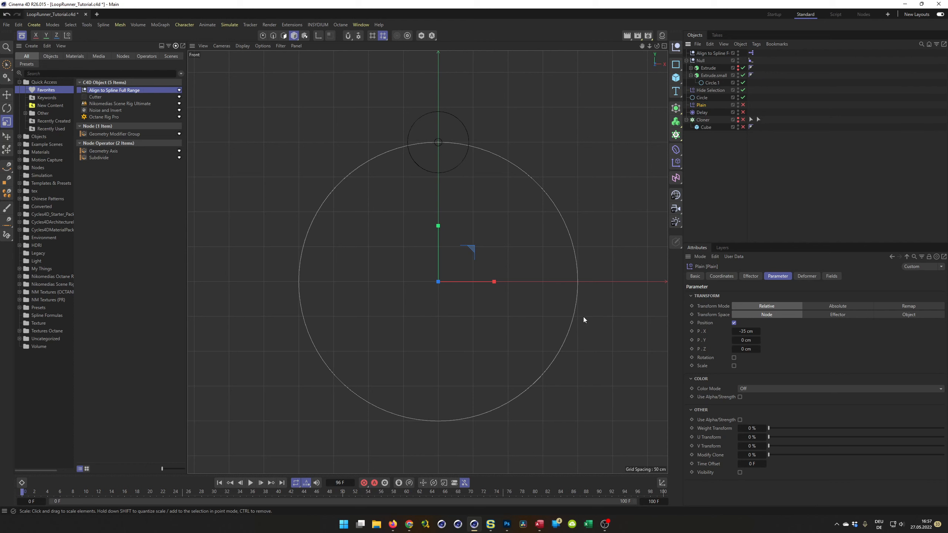
- Play the animation without the cloned cubes, stopping at frame 17, and return to frame 0
left_click(251, 483)
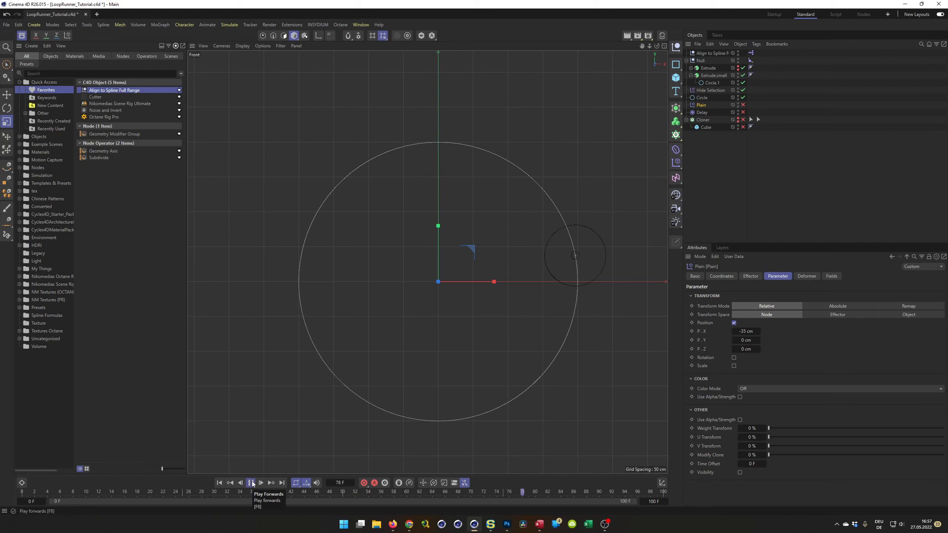
left_click(251, 483)
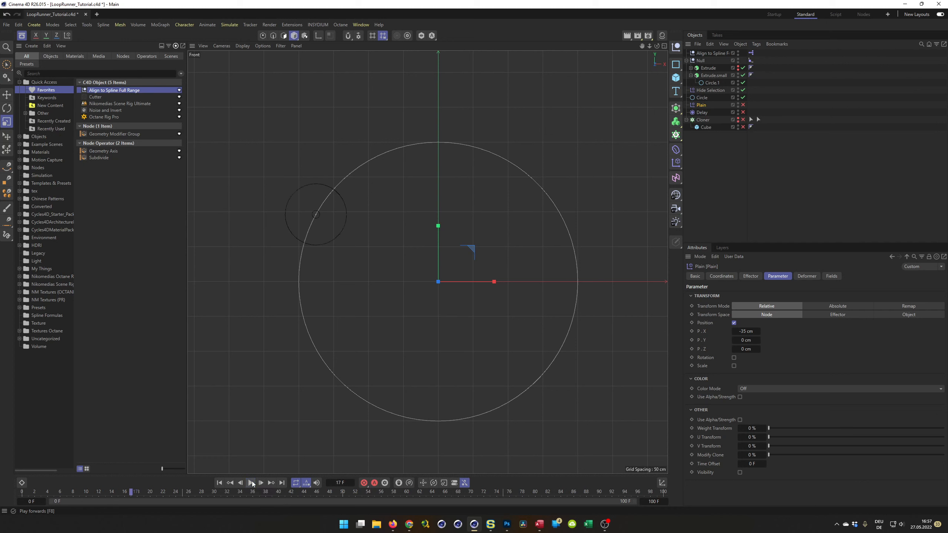
left_click(220, 483)
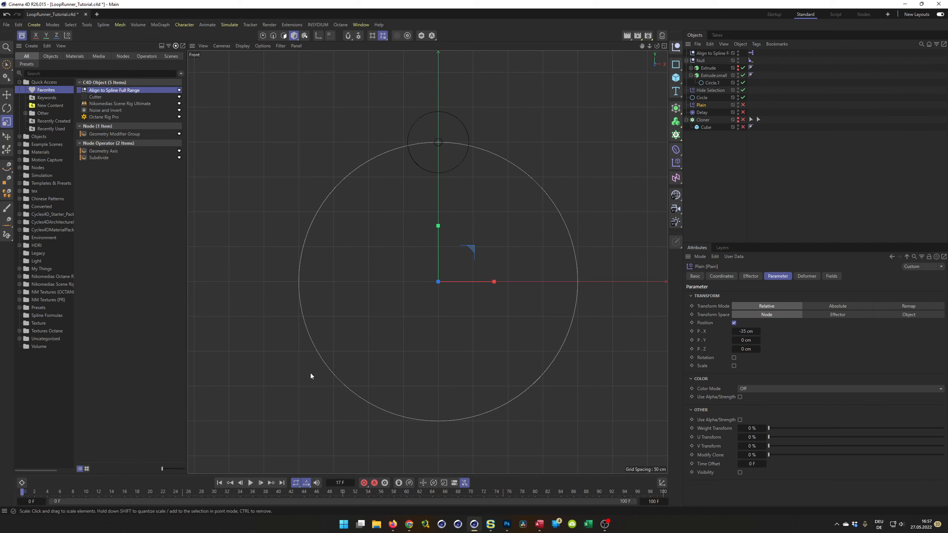
- Add the PlayRewind command to the timeline's playback controls and test it by playing the animation and rewinding to frame 0
key("shift+c")
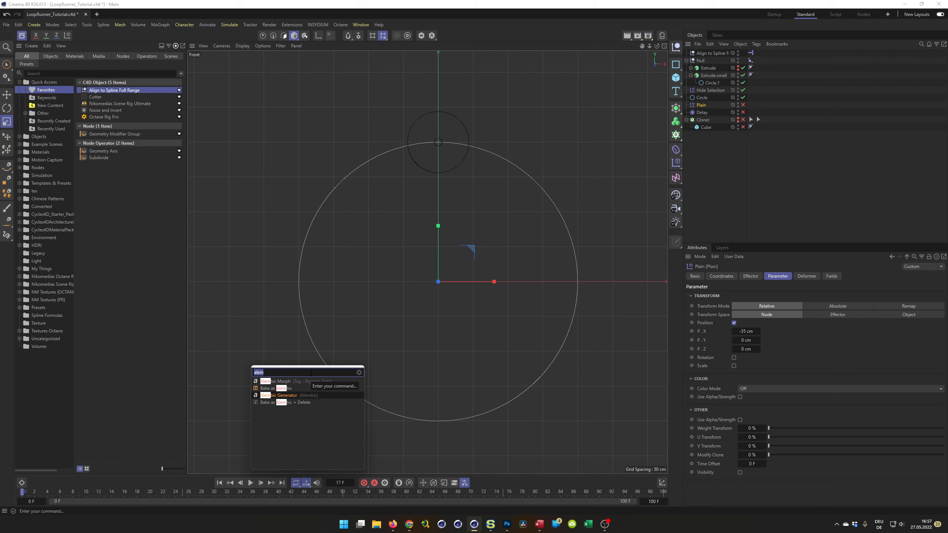
type("play")
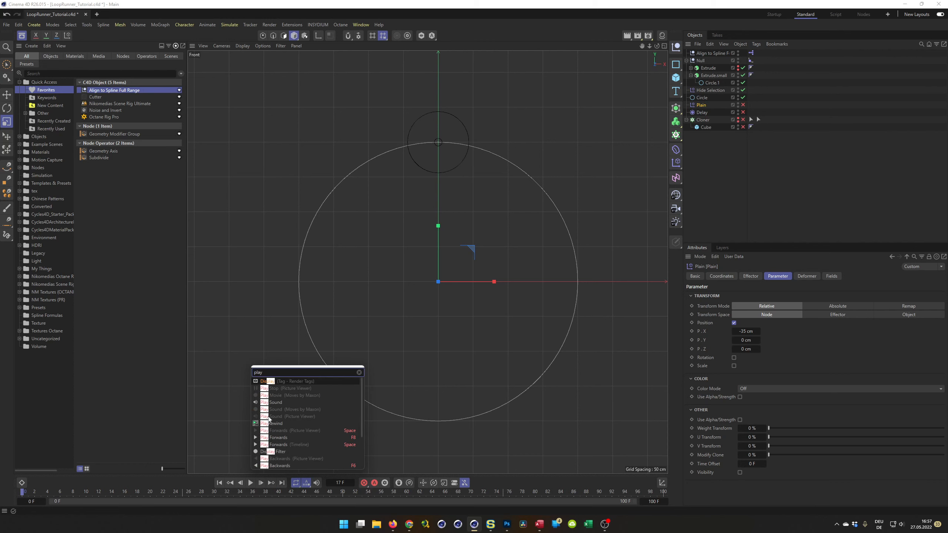
left_click_drag(256, 427, 255, 483)
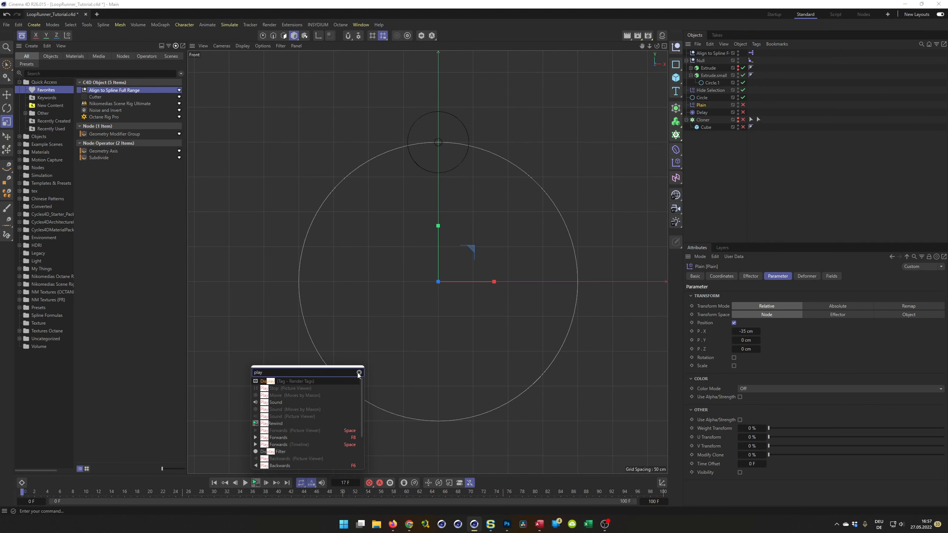
left_click(753, 213)
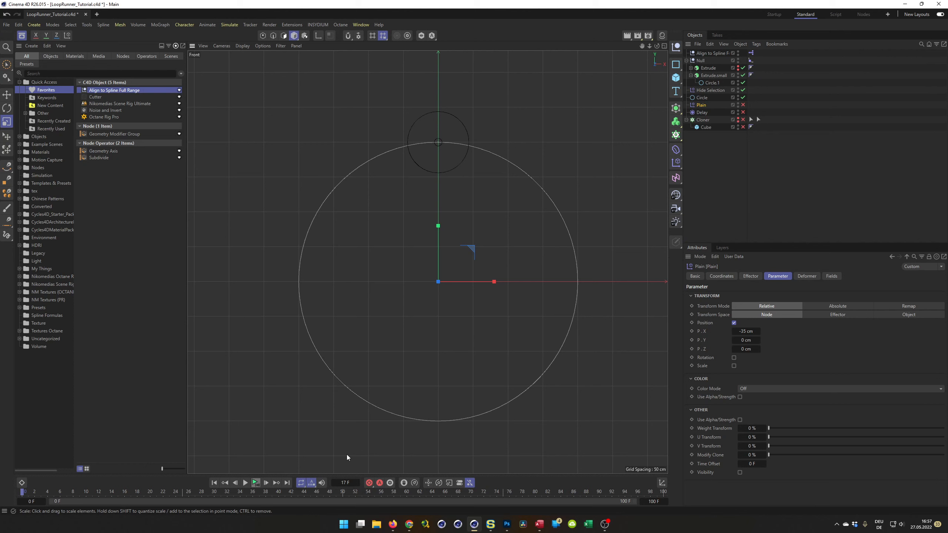
left_click(255, 483)
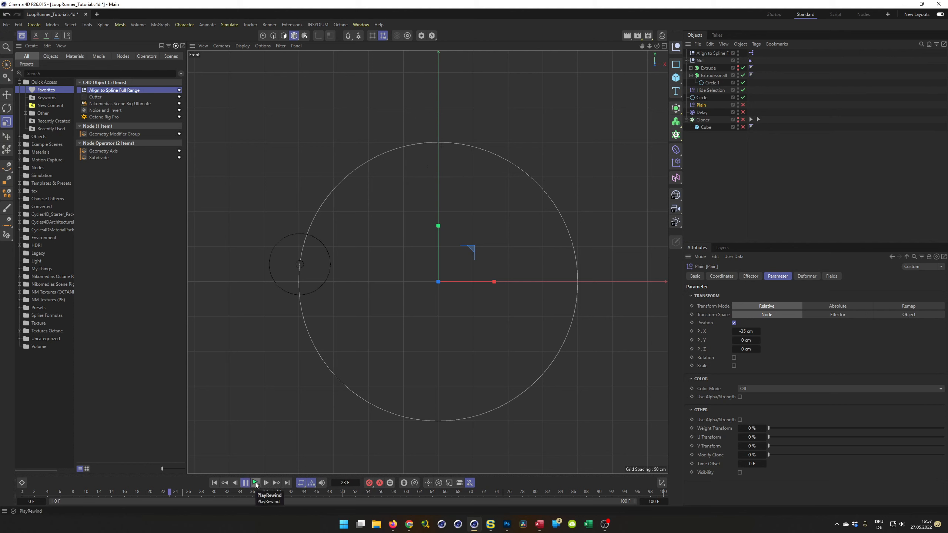
left_click(255, 483)
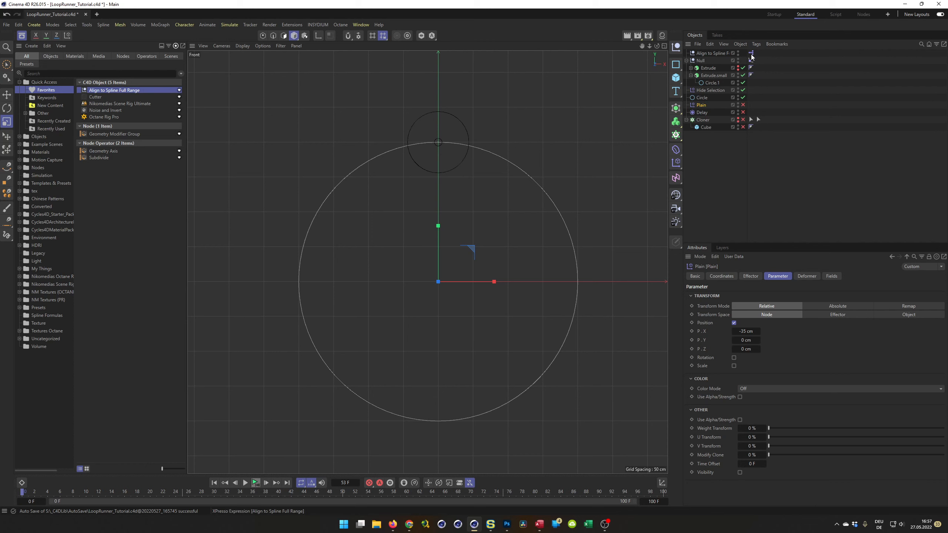
- Open the node graph of the Align to Spline Full Range XPresso tag in a reduced window beside the circle path
double_click(757, 119)
left_click_drag(752, 55, 84, 28)
left_click_drag(209, 30, 197, 52)
left_click_drag(442, 299, 260, 320)
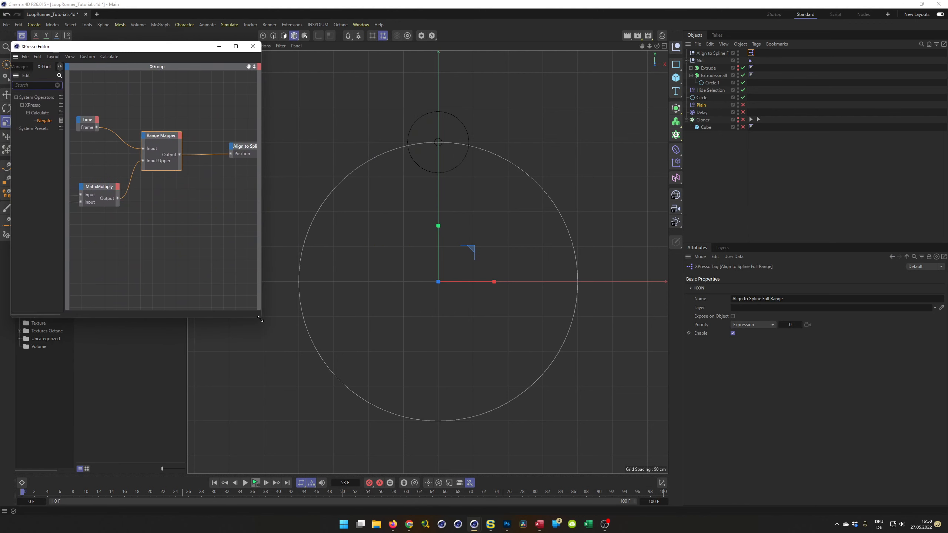
- Load the rising Ease-ease spline preset into the Range Mapper node and preview the eased motion by playing the animation
left_click(165, 134)
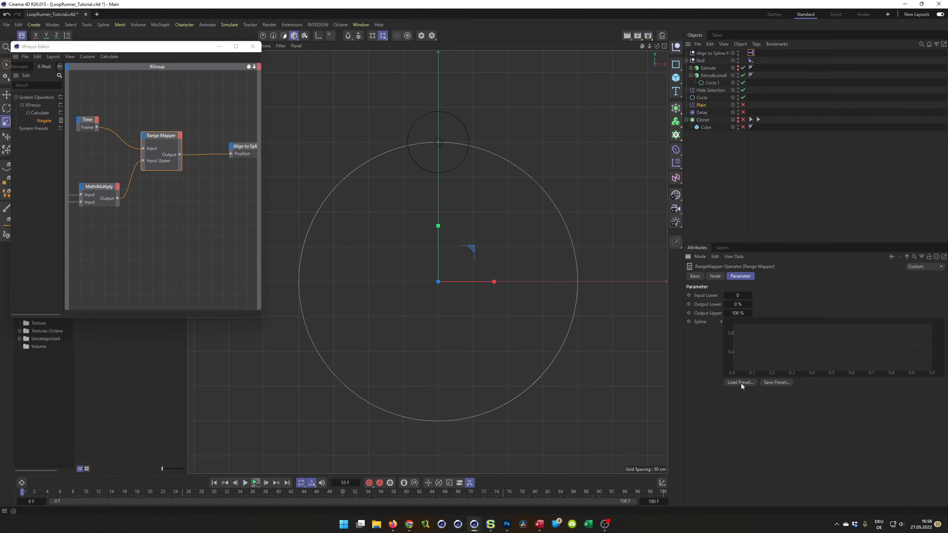
left_click(741, 384)
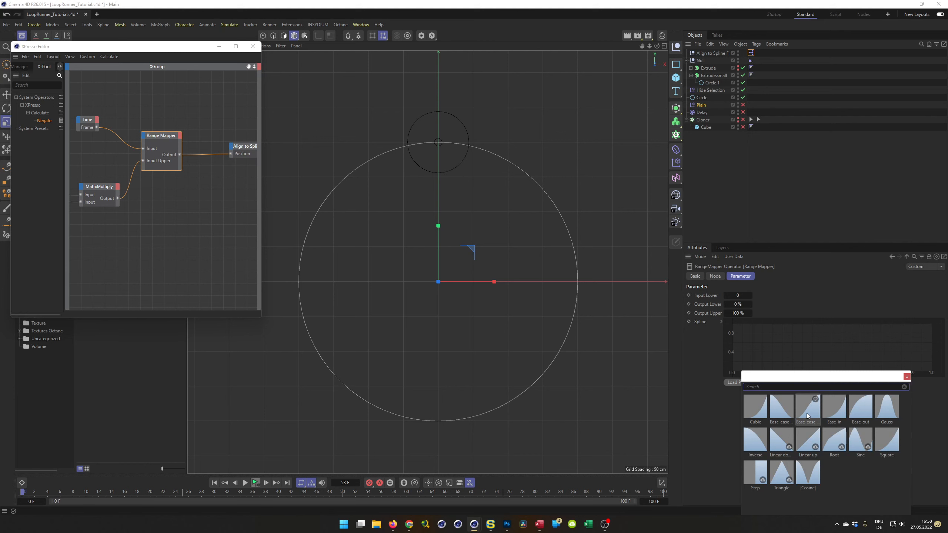
left_click(807, 413)
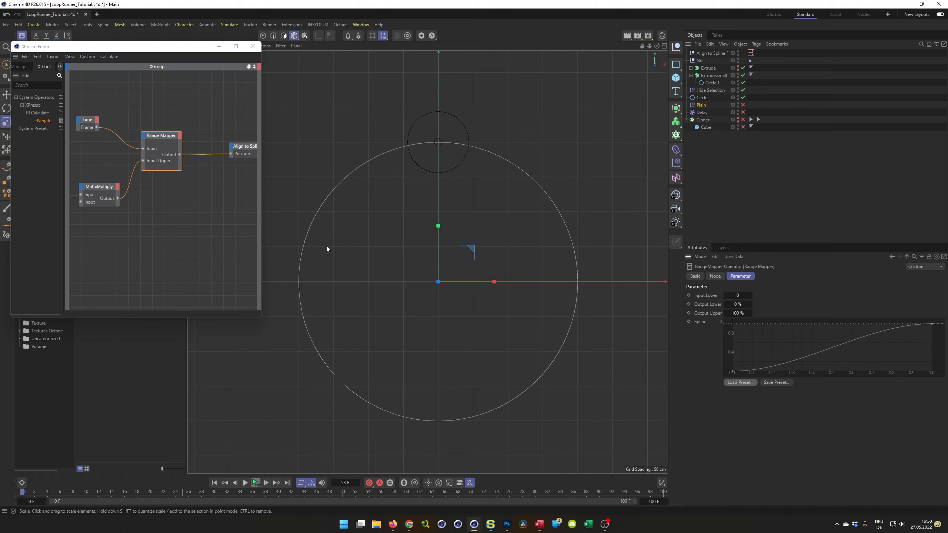
left_click(254, 483)
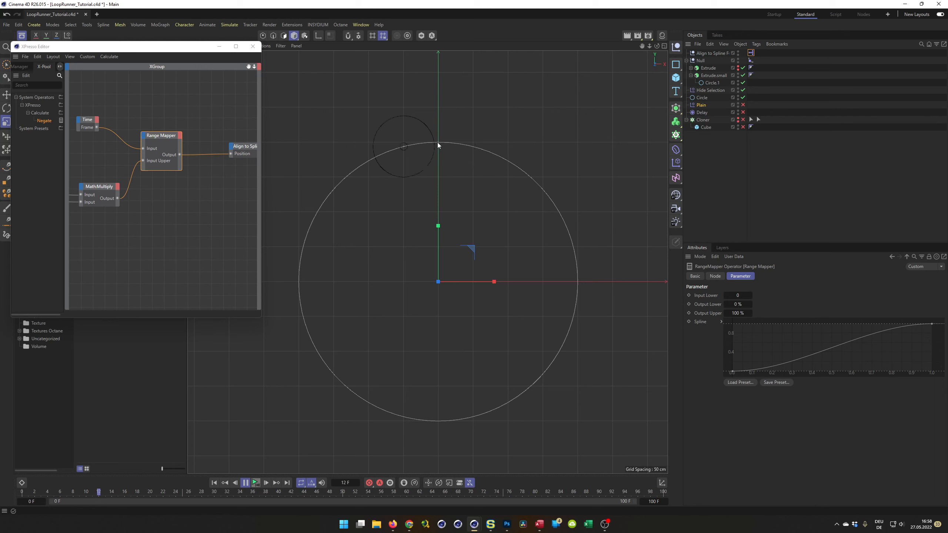
left_click(246, 482)
- Lengthen and tilt both tangents of the Range Mapper spline towards its middle for a stronger ease, fine-tuning them during playback
left_click_drag(935, 316, 690, 437)
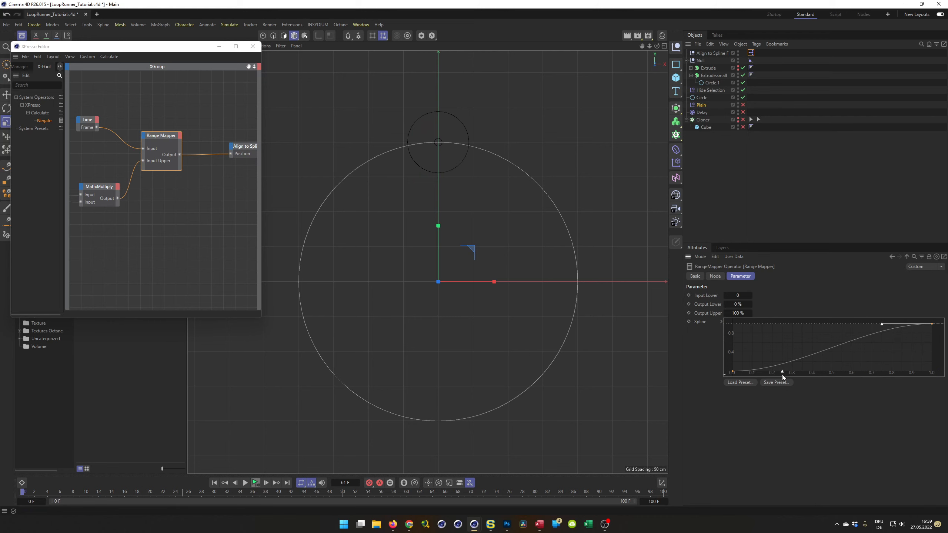
left_click_drag(784, 371, 831, 363)
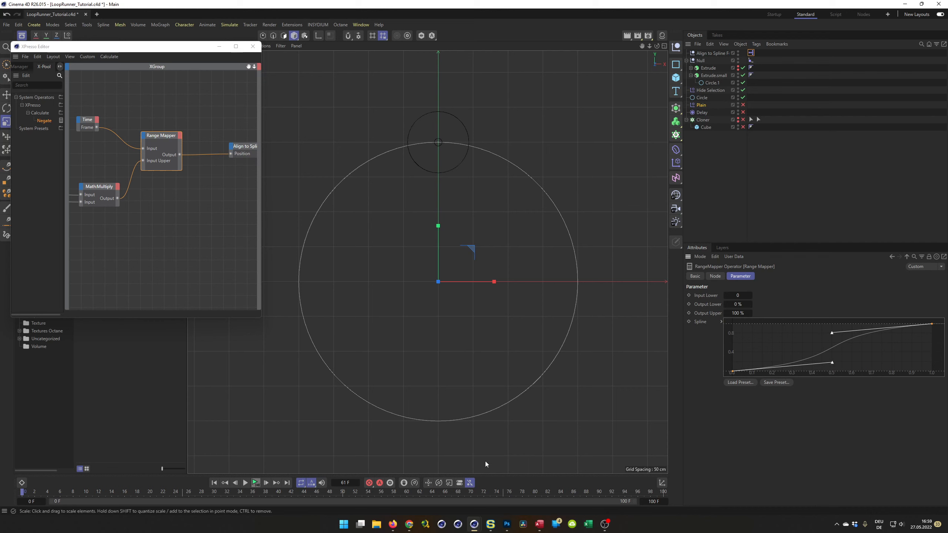
left_click(255, 483)
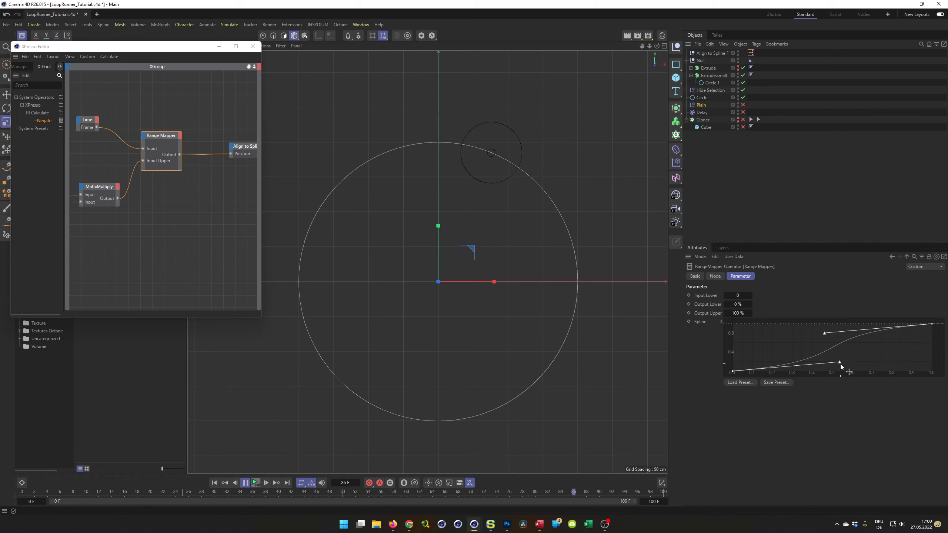
left_click_drag(840, 363, 840, 361)
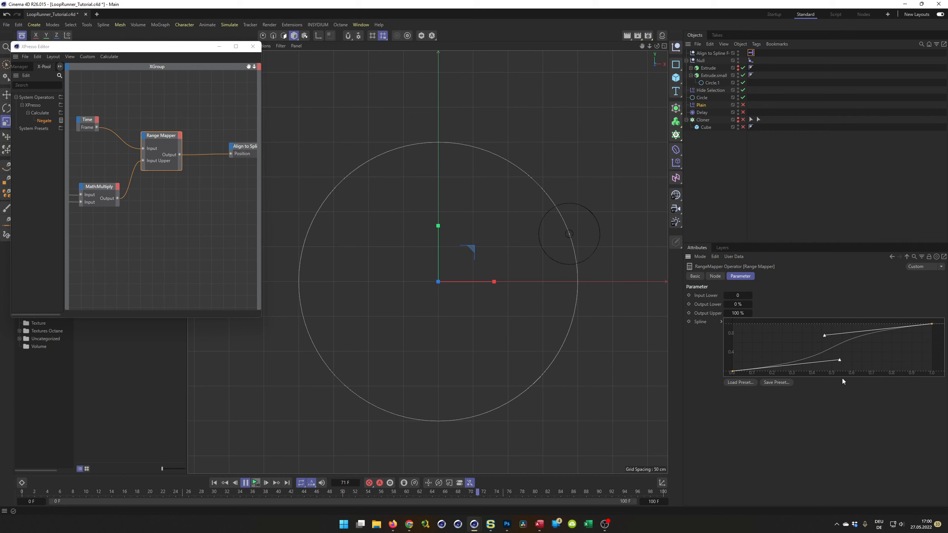
- Close the XPresso editor, then rewind the animation to frame 0 and save the scene
left_click(253, 47)
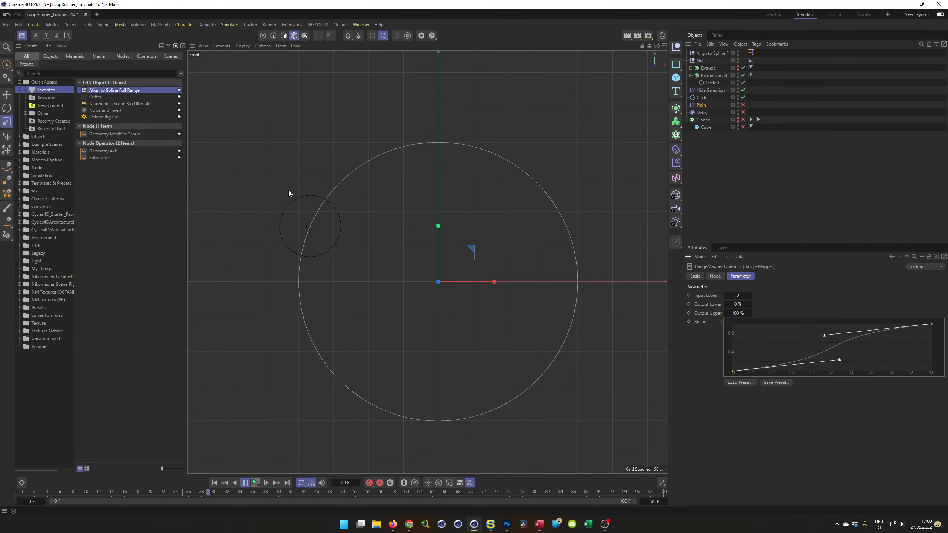
left_click(256, 485)
key("ctrl+s")
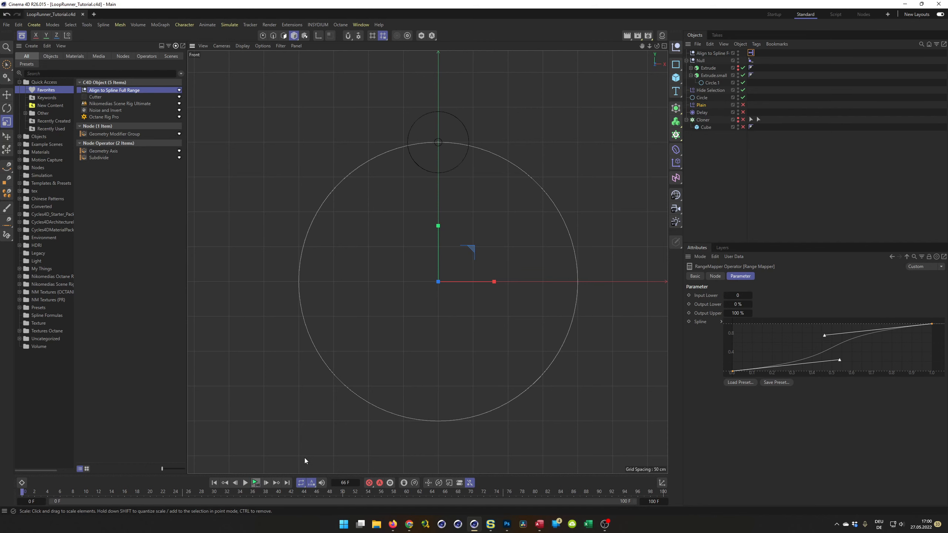
- Examine the small extruded wheel up close in the perspective view and compare it with the reference post in the browser
middle_click(325, 441)
middle_click(334, 211)
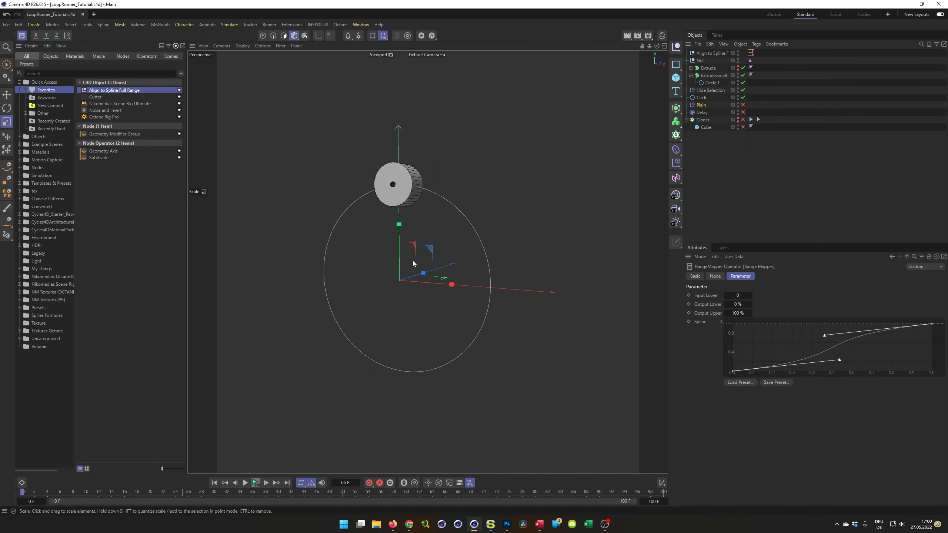
left_click_drag(411, 183, 408, 176, "alt")
right_click_drag(406, 175, 432, 171, "alt")
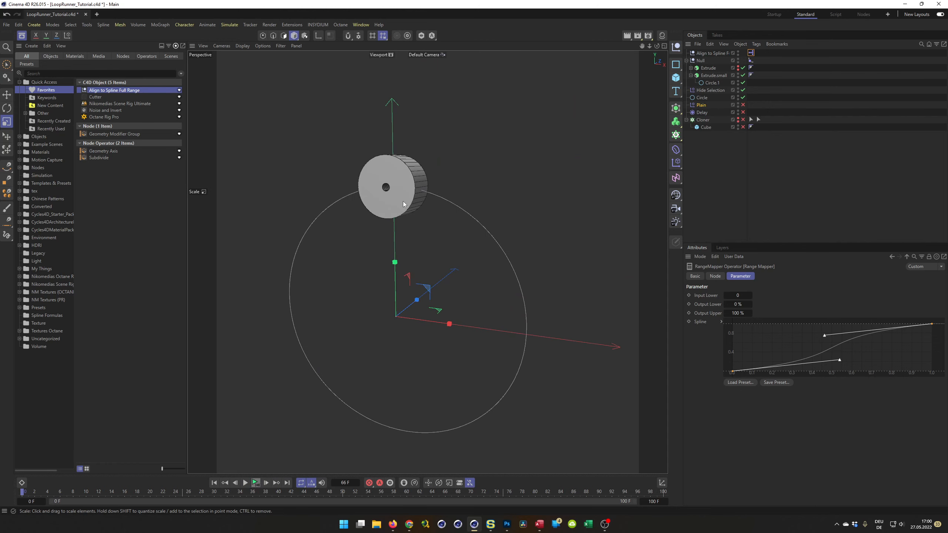
key("alt+Tab")
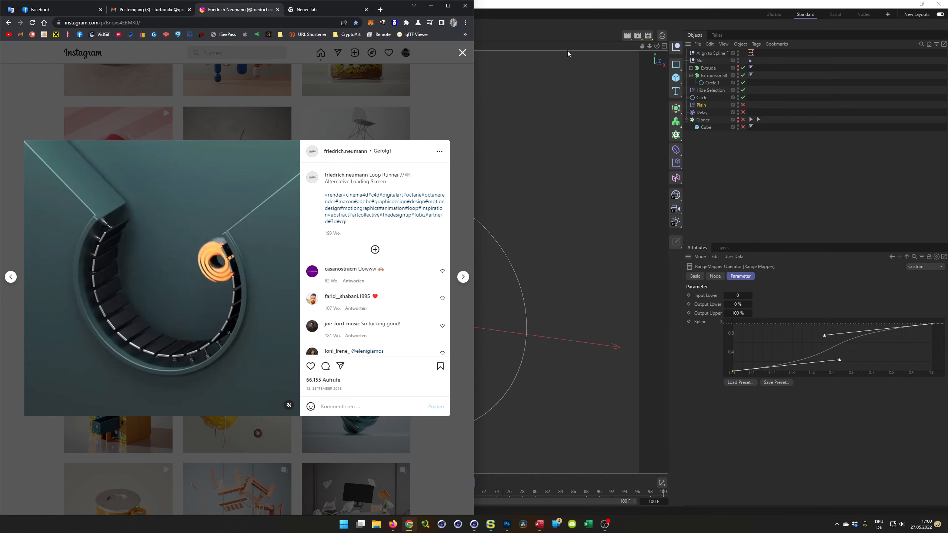
left_click(584, 20)
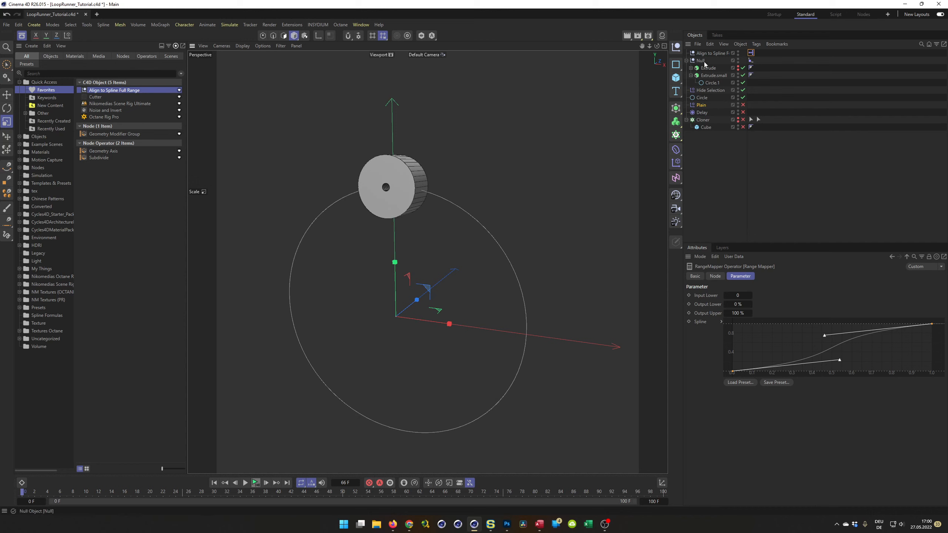
- Show the material manager and create a new default material
left_click(664, 38)
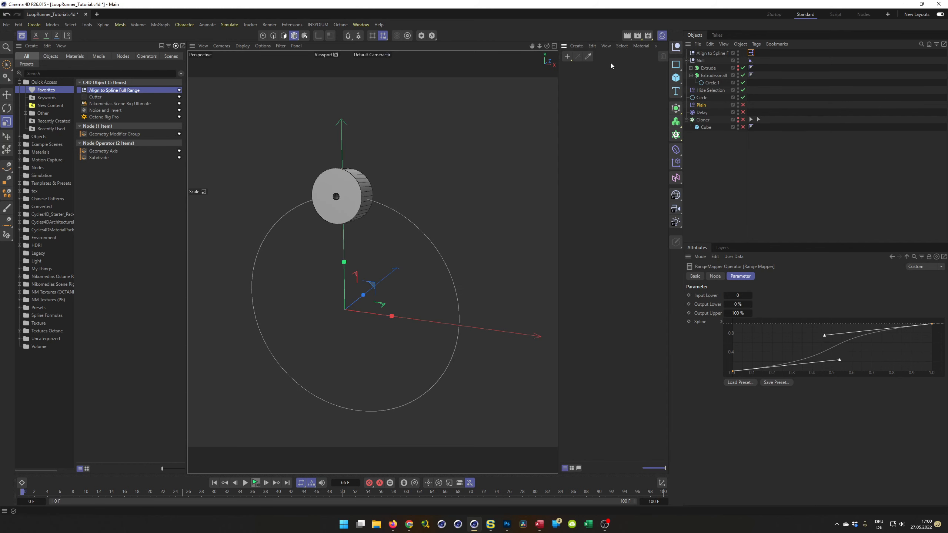
double_click(582, 100)
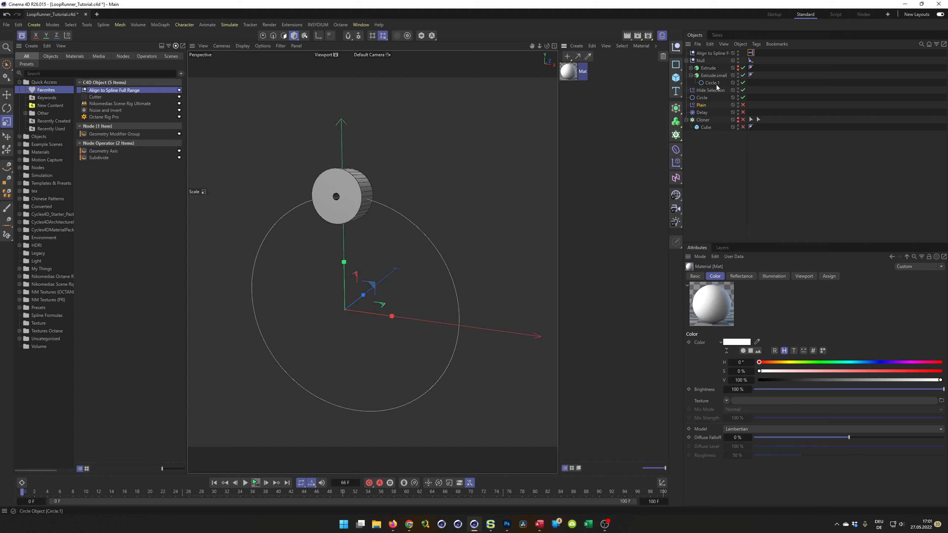
- Set the number of uniform intermediate points to 20 on the Circle.1 spline inside Extrude.small
left_click(710, 76)
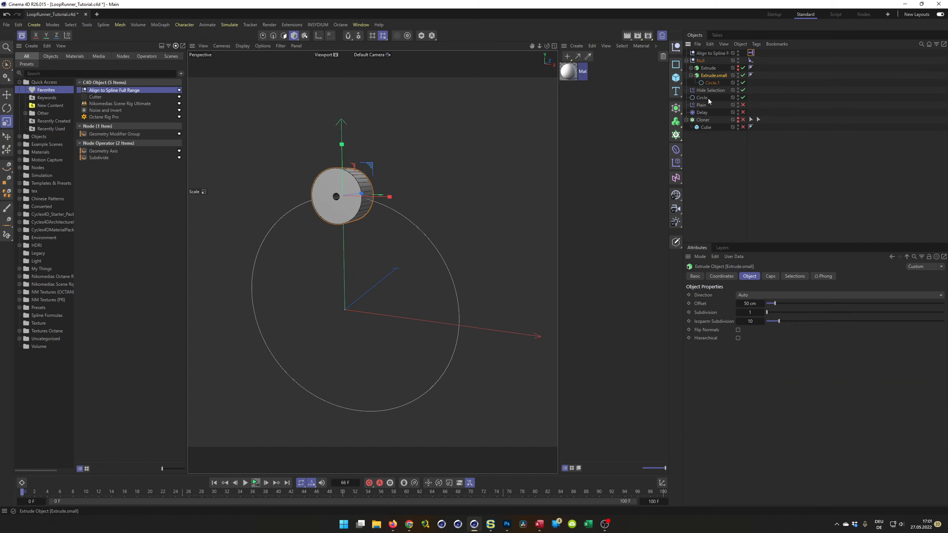
right_click_drag(355, 183, 429, 168, "alt")
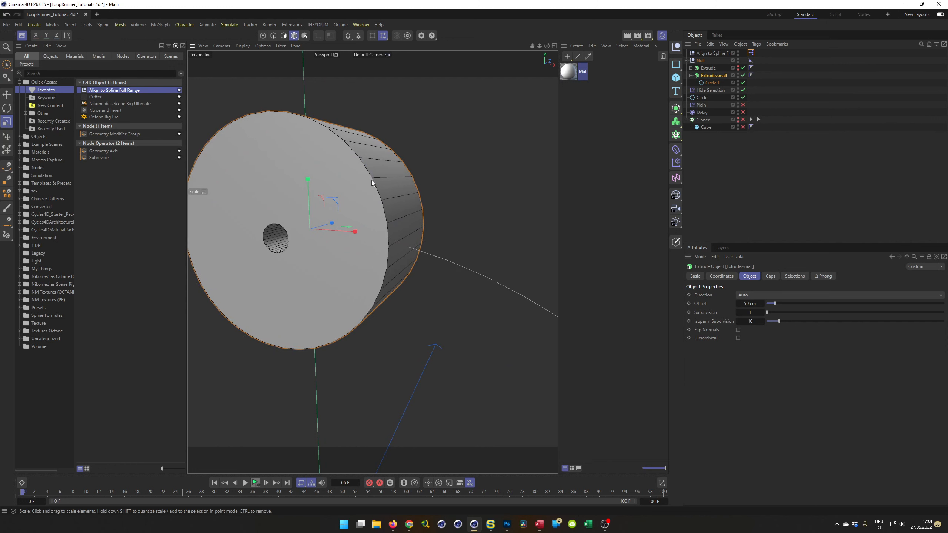
left_click(711, 83)
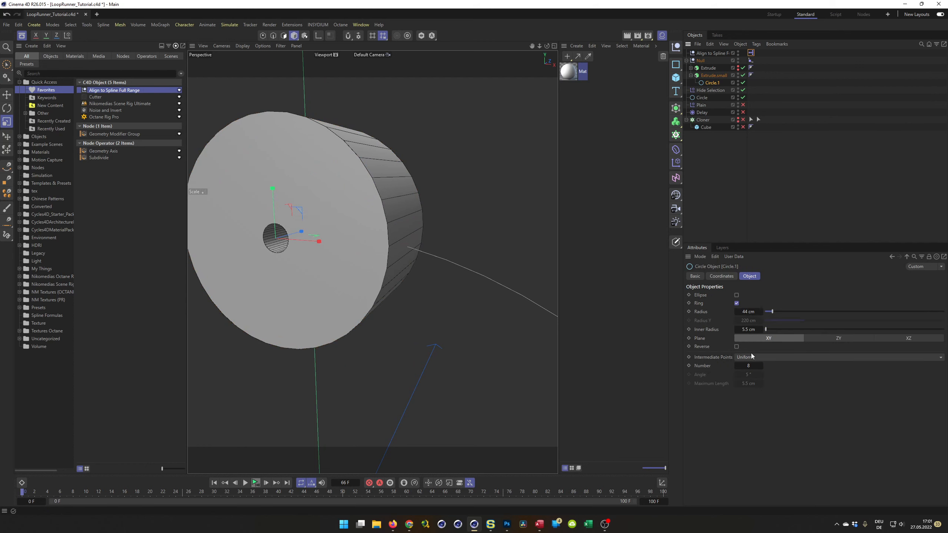
left_click(748, 365)
type("20")
key("Return")
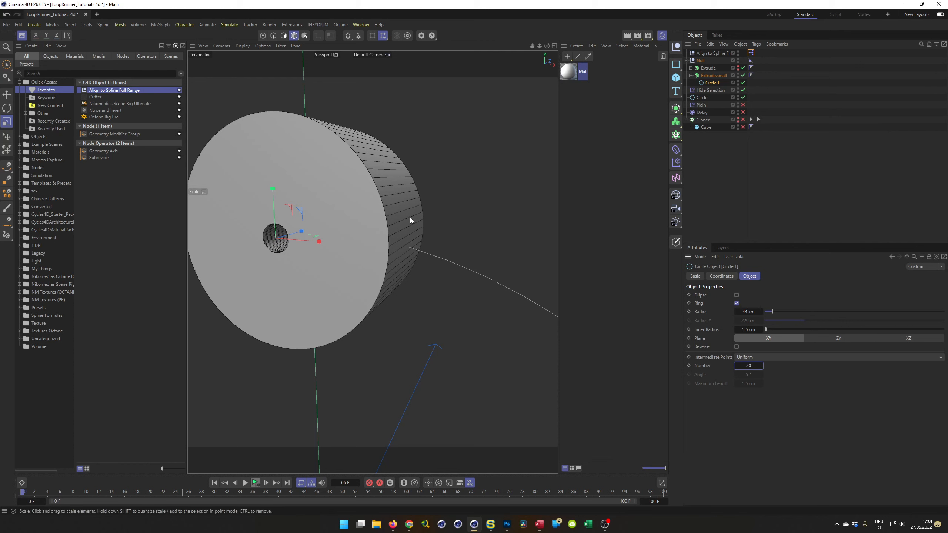
- Give the caps of Extrude.small a round bevel with a size of 2 cm
left_click(716, 76)
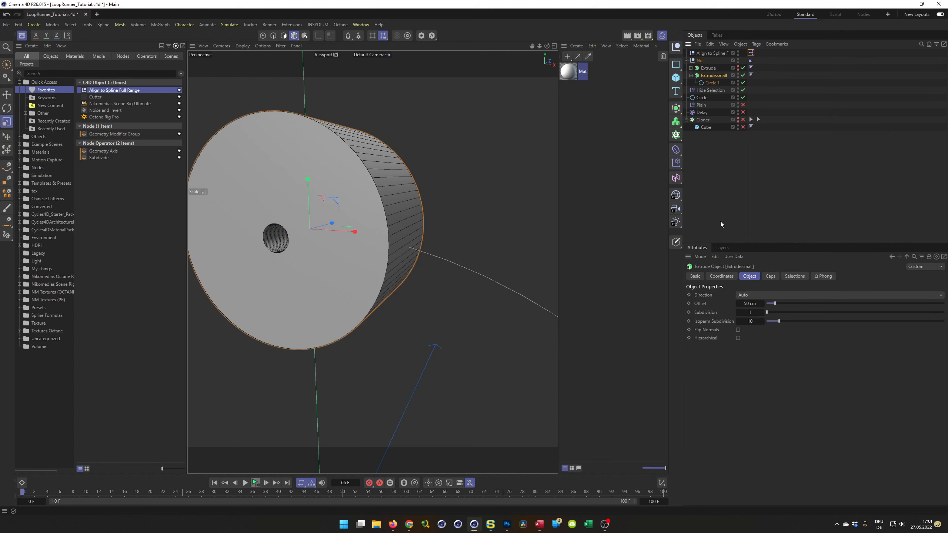
left_click(765, 277)
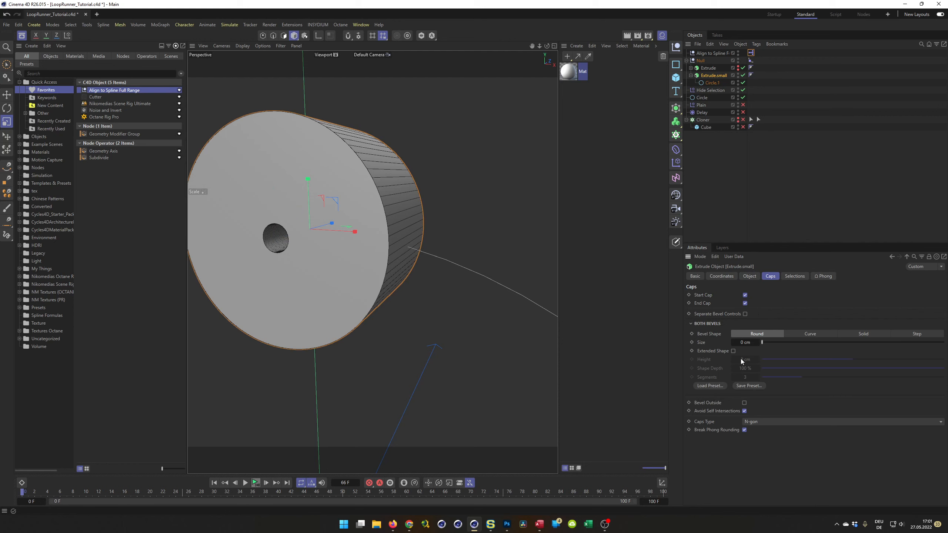
left_click(750, 342)
type("2")
key("Return")
left_click_drag(377, 212, 474, 265, "alt")
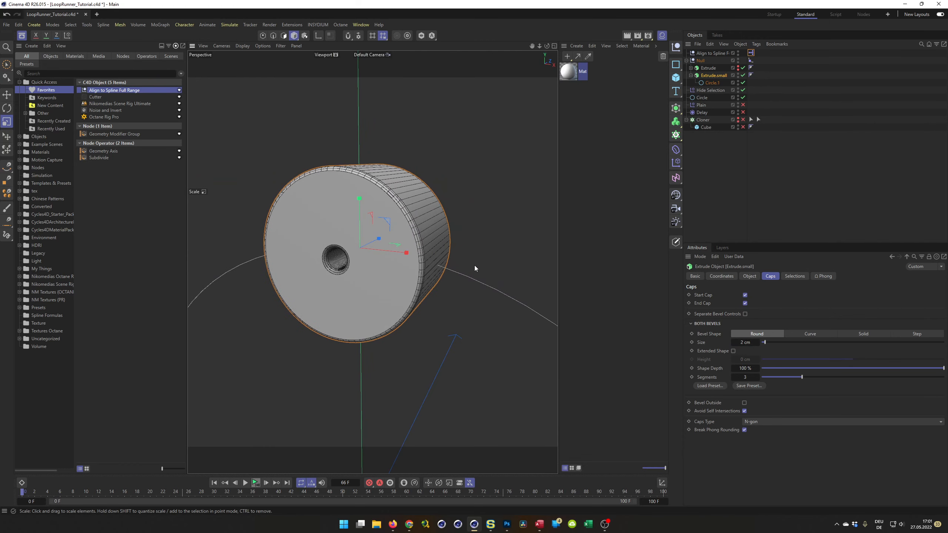
- Darken the new material's color to a value (V) of 10 %
double_click(572, 75)
left_click(606, 151)
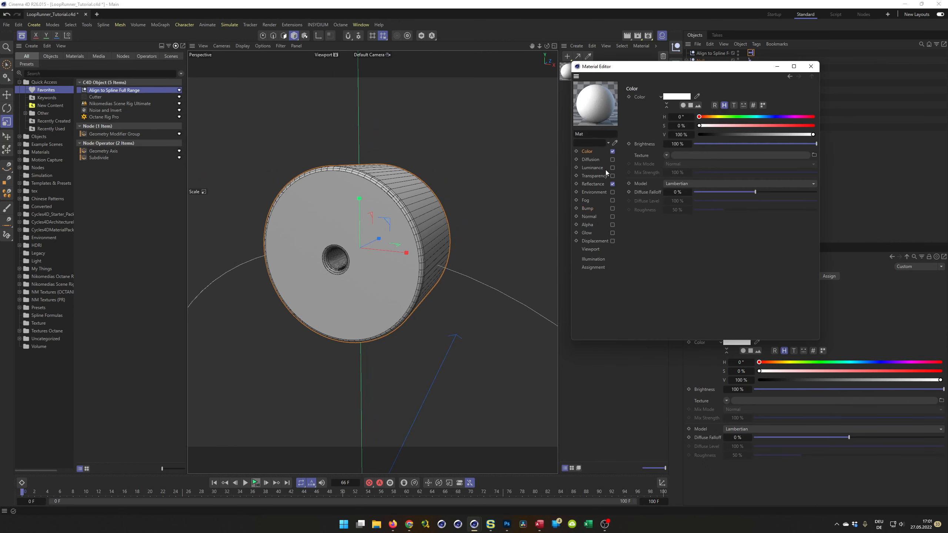
left_click_drag(706, 134, 710, 134)
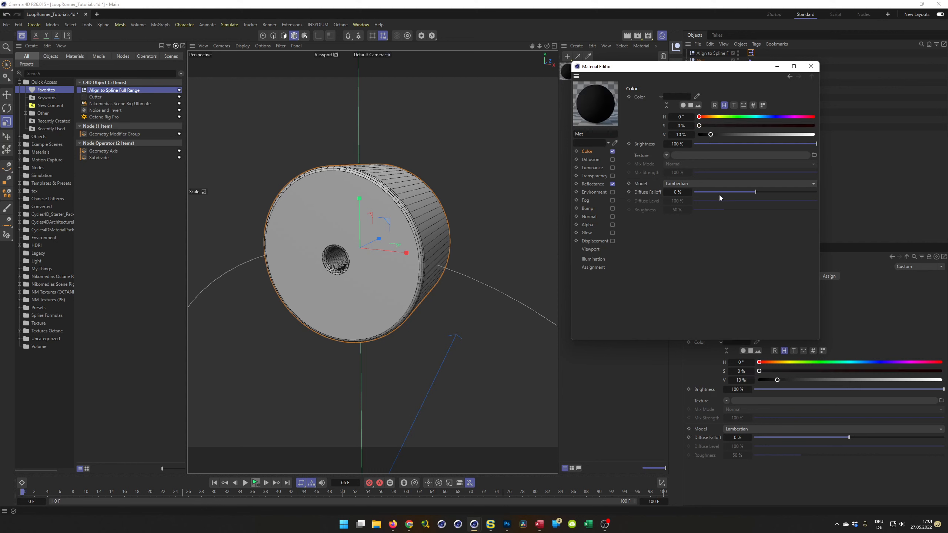
- Raise the default specular layer's reflection strength to 100 % and set its Fresnel to Dielectric with the PET preset
left_click(594, 183)
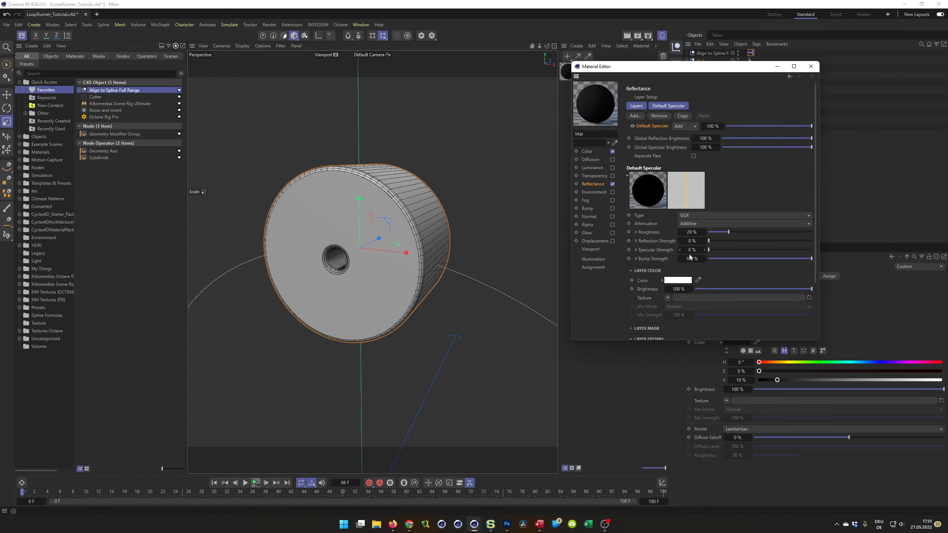
left_click_drag(713, 239, 811, 241)
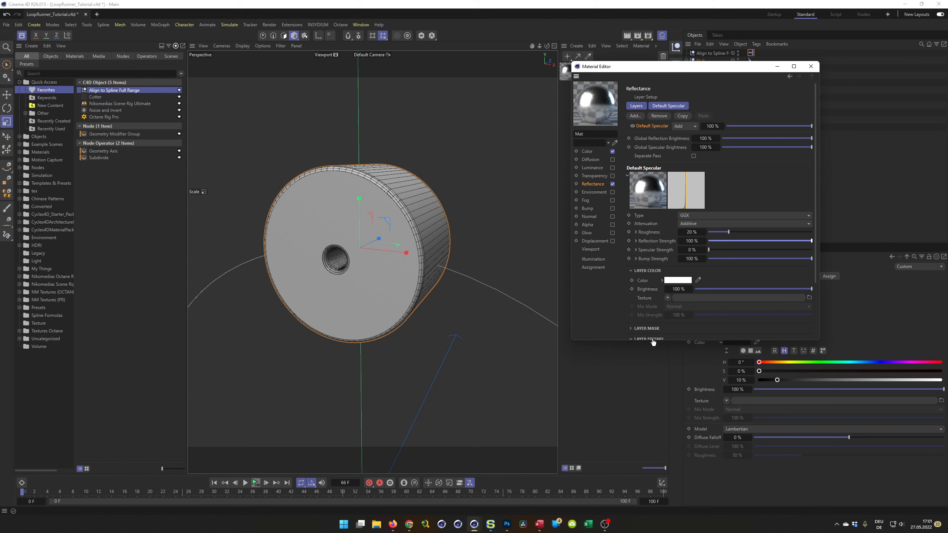
left_click_drag(652, 341, 652, 425)
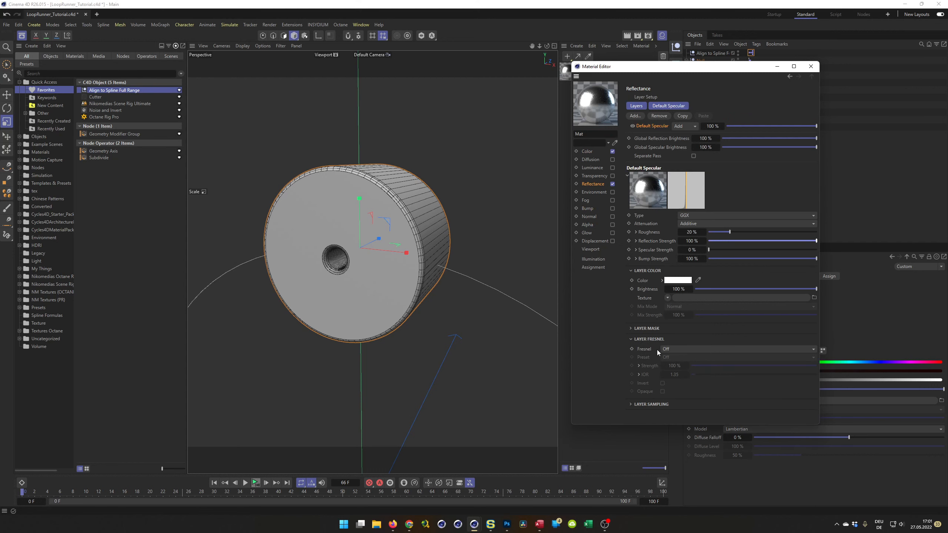
left_click(680, 349)
left_click(714, 367)
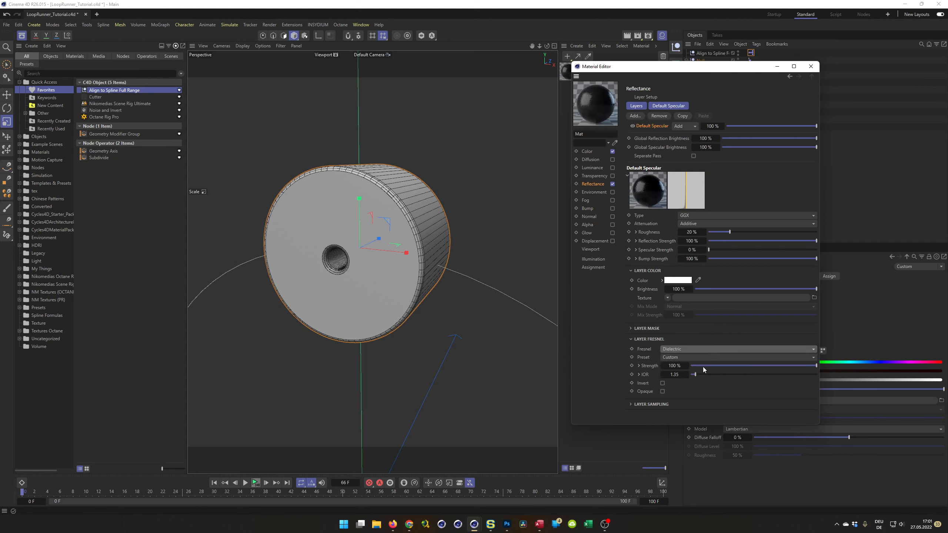
left_click(703, 358)
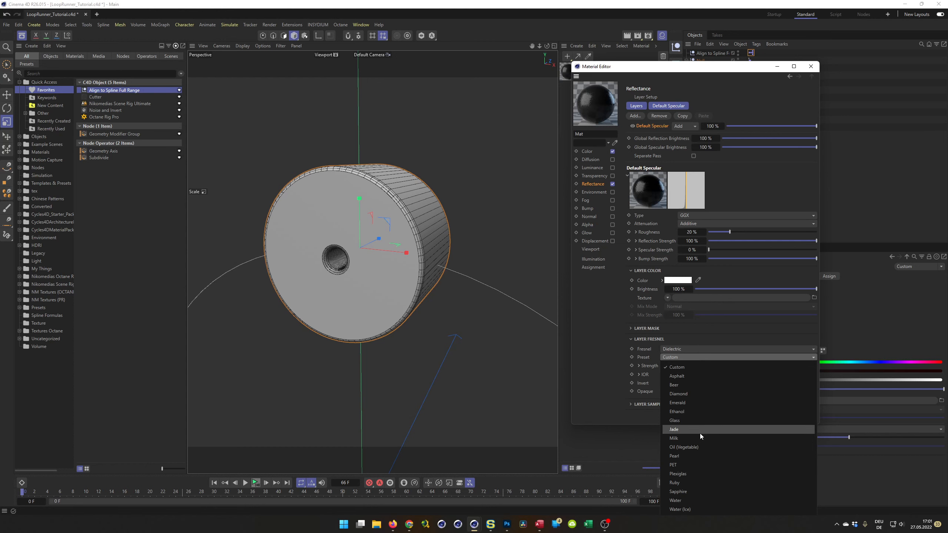
left_click(695, 464)
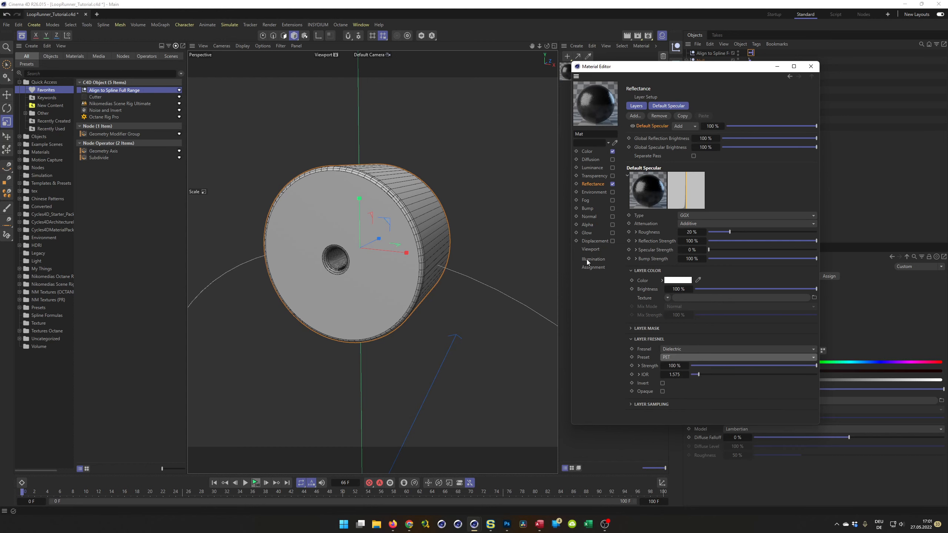
- Apply the dark material to Extrude.small and close the material editor
left_click_drag(686, 71, 574, 177)
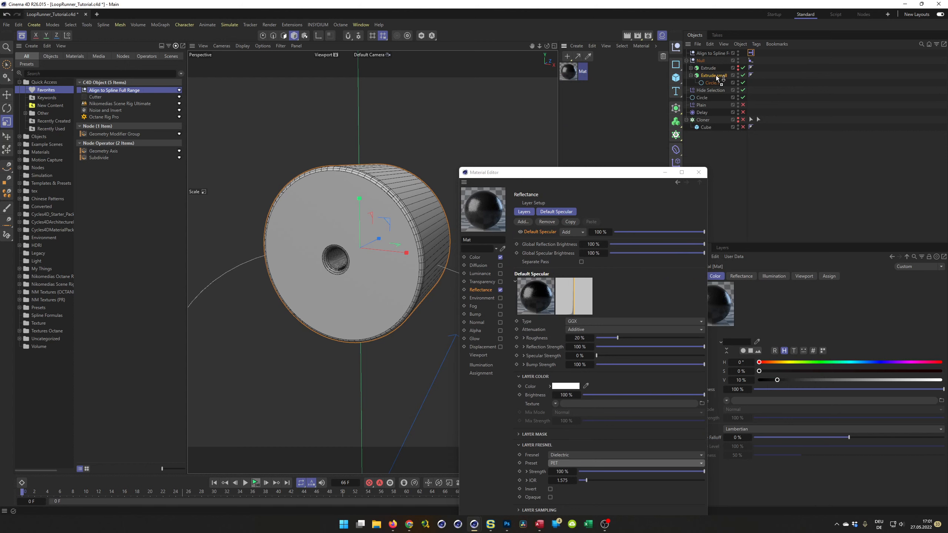
left_click_drag(715, 75, 715, 75)
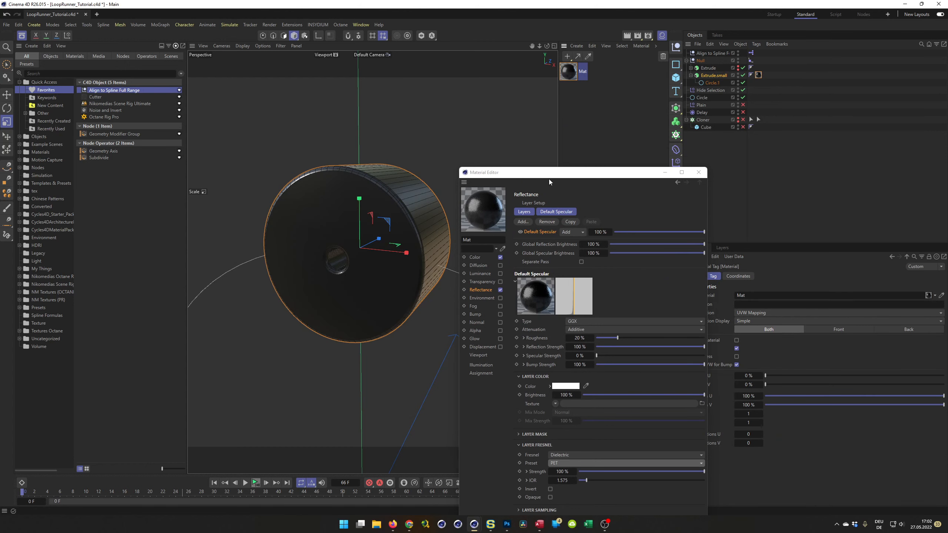
left_click_drag(553, 176, 569, 157)
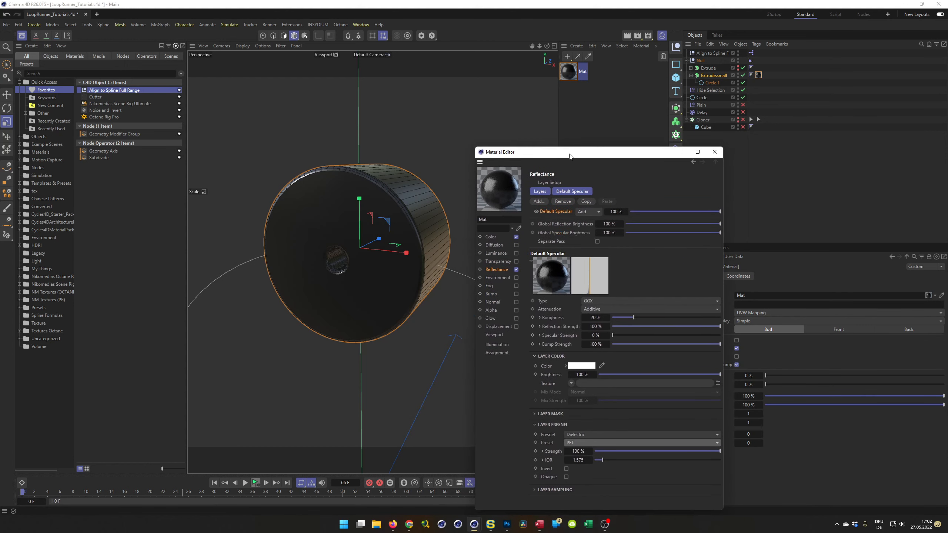
left_click(714, 152)
- Rename the material as Base and duplicate it
double_click(584, 72)
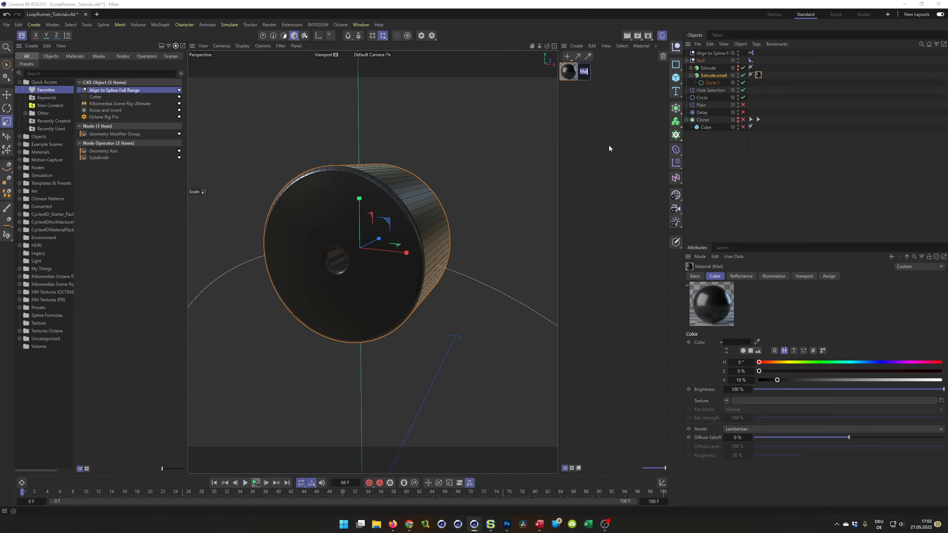
type("Base")
key("Return")
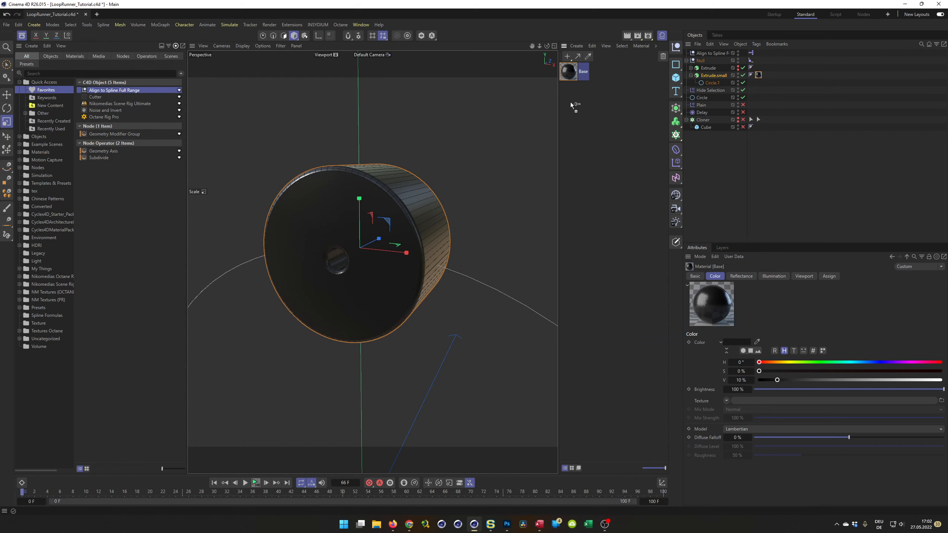
left_click_drag(570, 102, 571, 103, "ctrl")
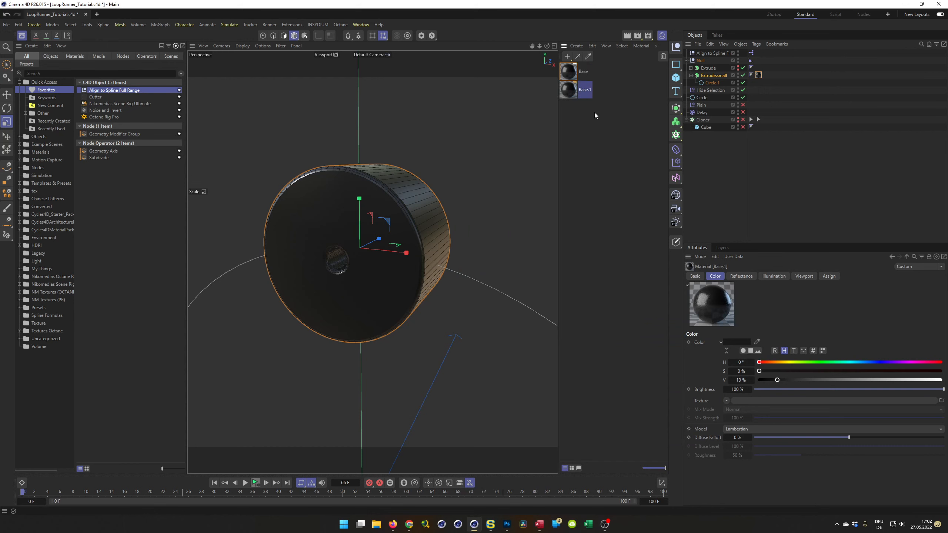
- Load the Tiles surface shader as the color texture of the duplicated material Base.1
double_click(573, 94)
left_click_drag(600, 88, 504, 136)
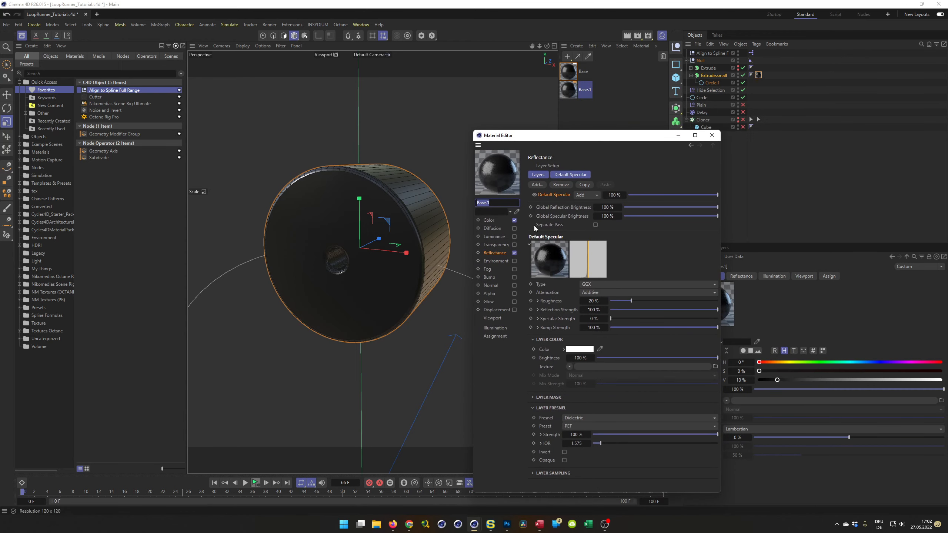
left_click(489, 220)
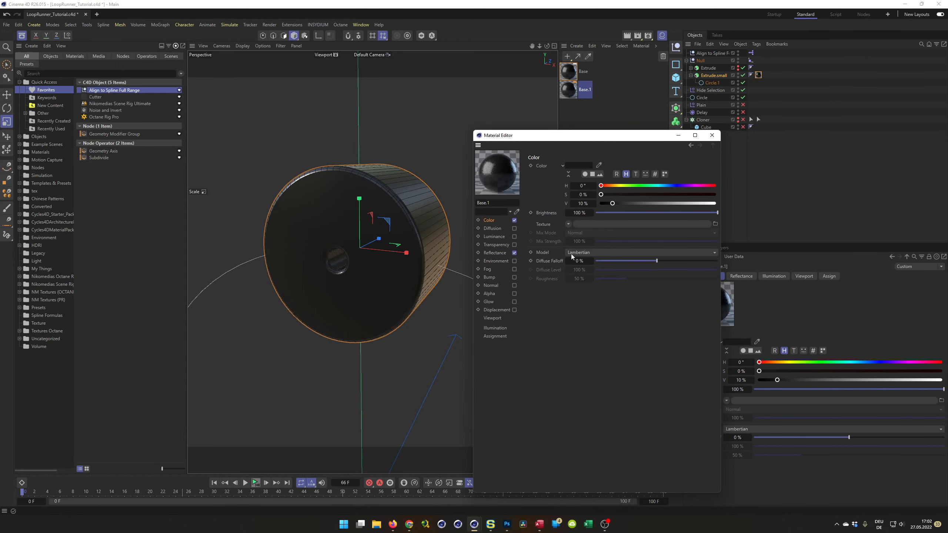
left_click(567, 224)
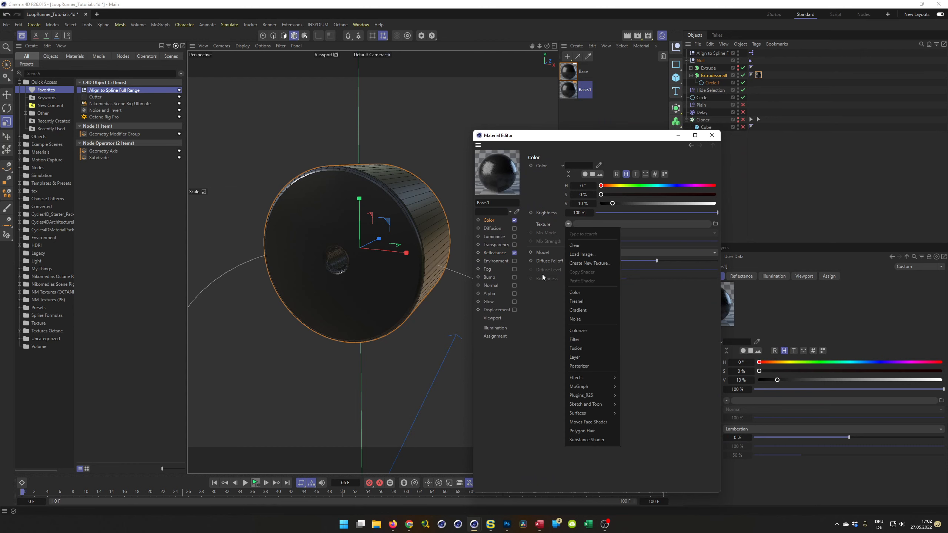
mouse_move(600, 413)
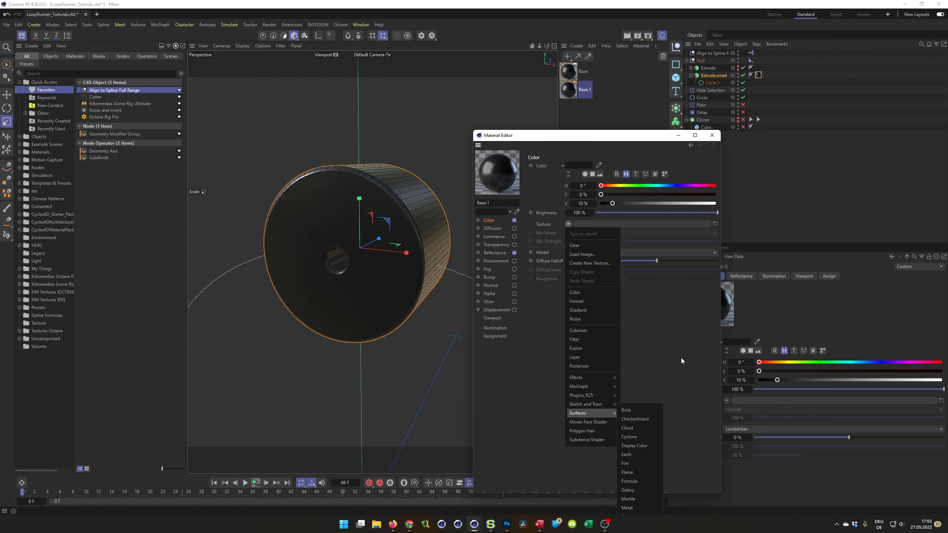
left_click(627, 151)
left_click_drag(615, 138, 576, 27)
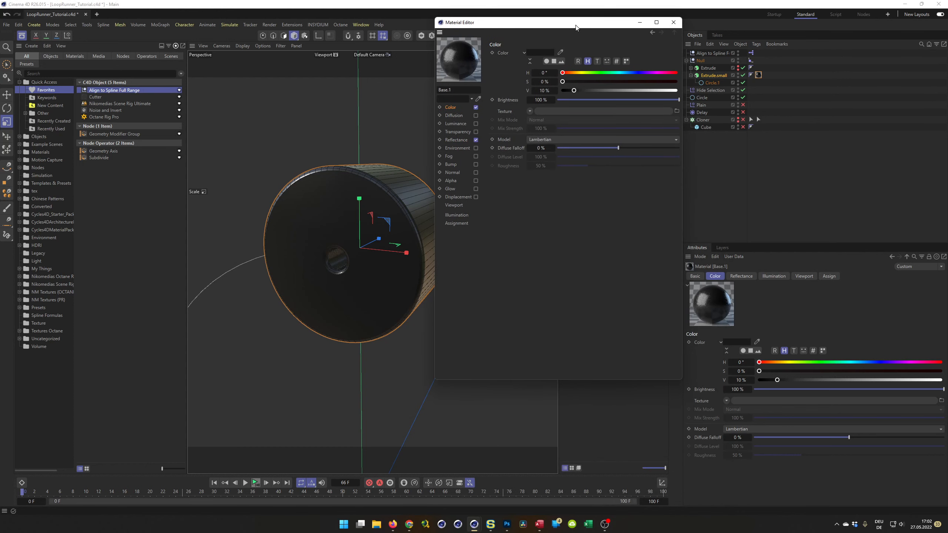
left_click(529, 111)
mouse_move(555, 303)
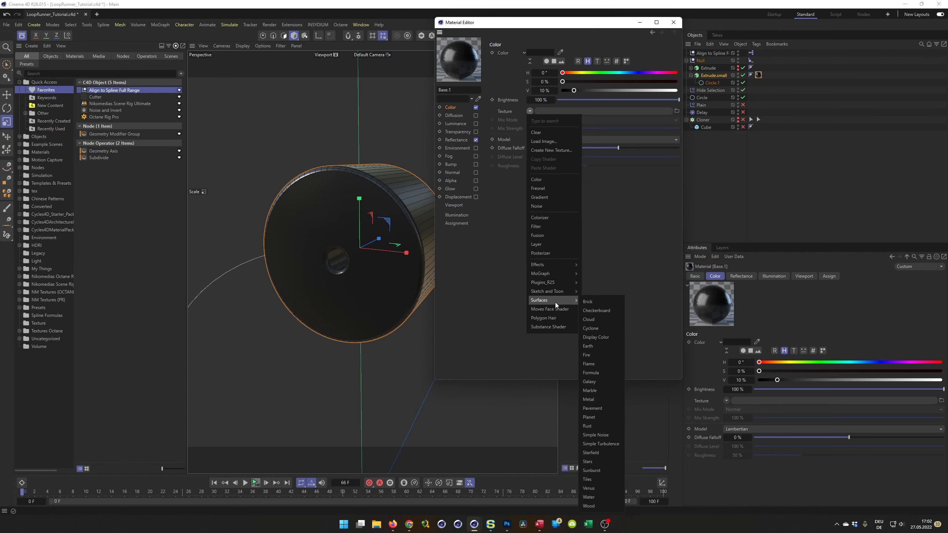
left_click(597, 478)
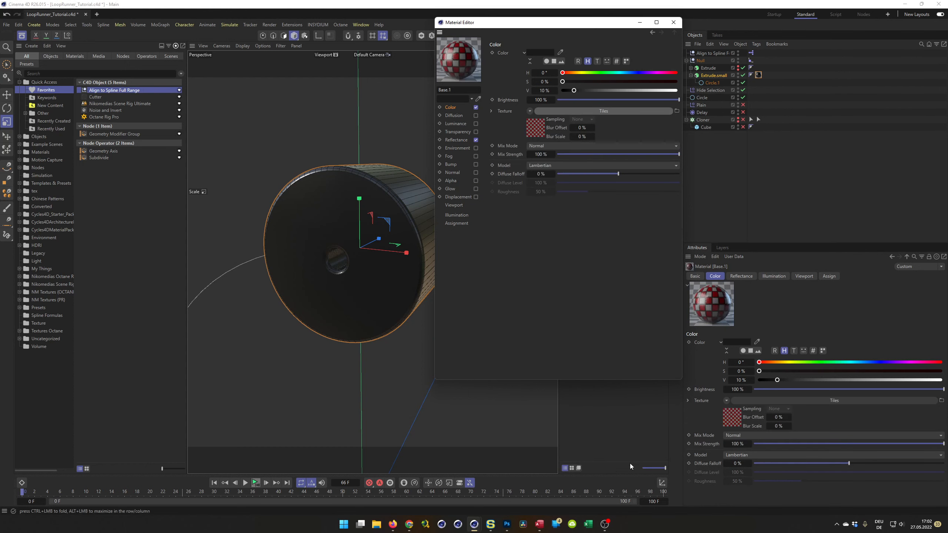
- Set the Tiles shader's pattern to Spiral 1
left_click(543, 133)
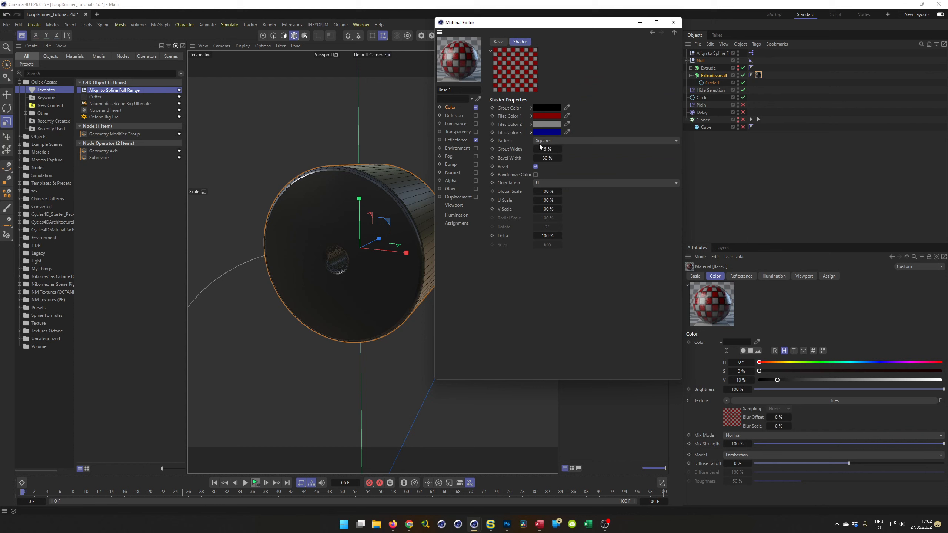
left_click(548, 141)
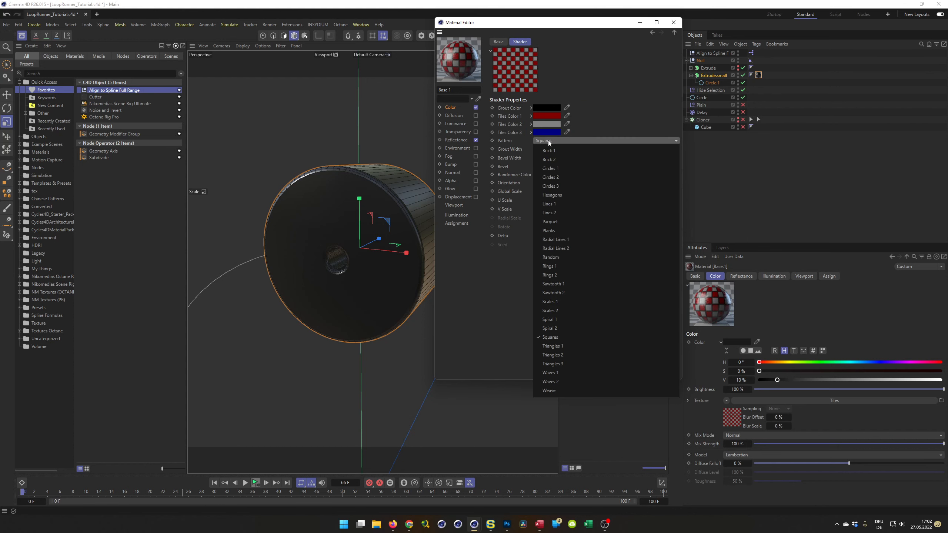
left_click(551, 319)
left_click_drag(547, 31, 666, 143)
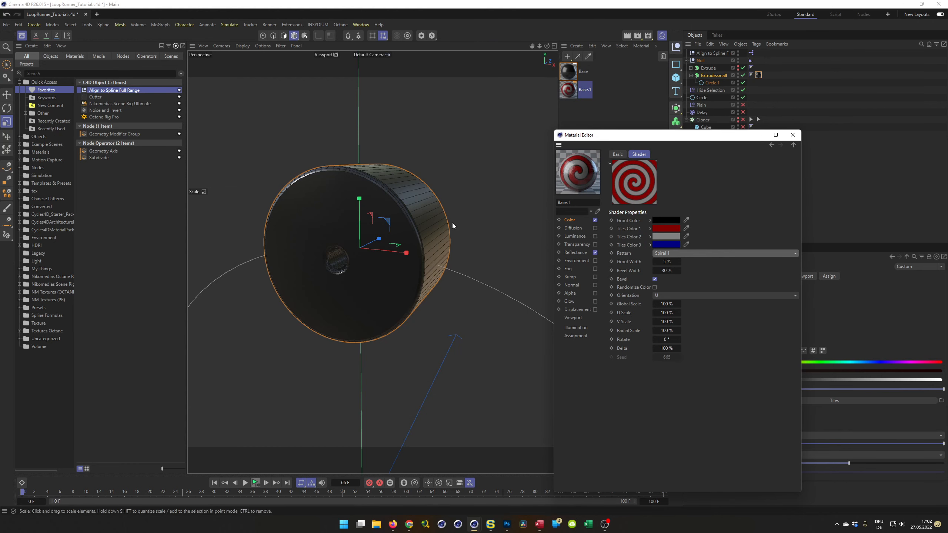
- Darken Tiles Color 2 of the spiral shader to a value (V) of 10 %
left_click(571, 221)
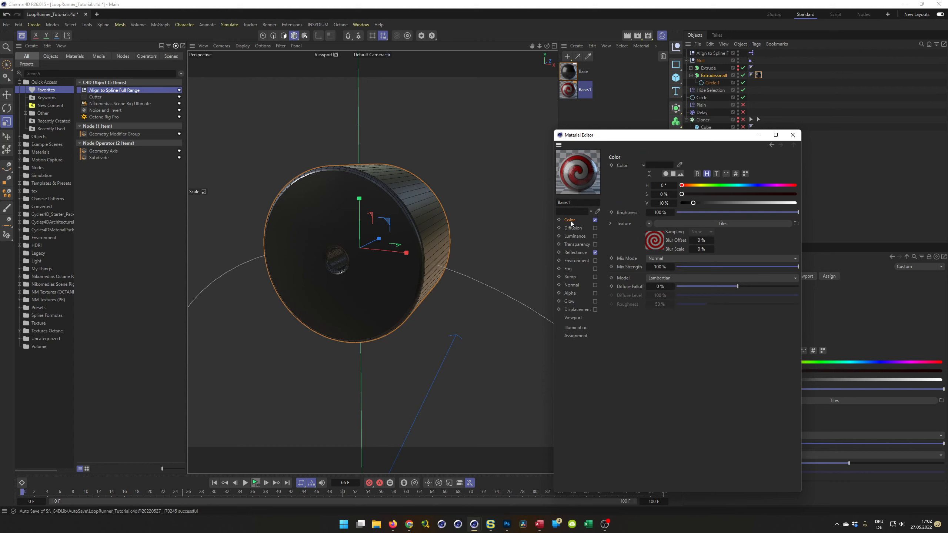
left_click(651, 246)
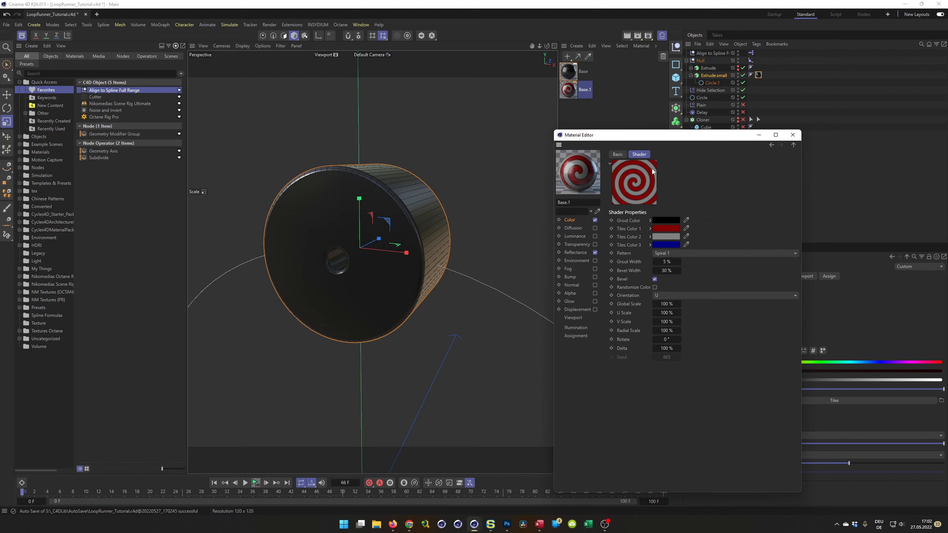
mouse_move(666, 238)
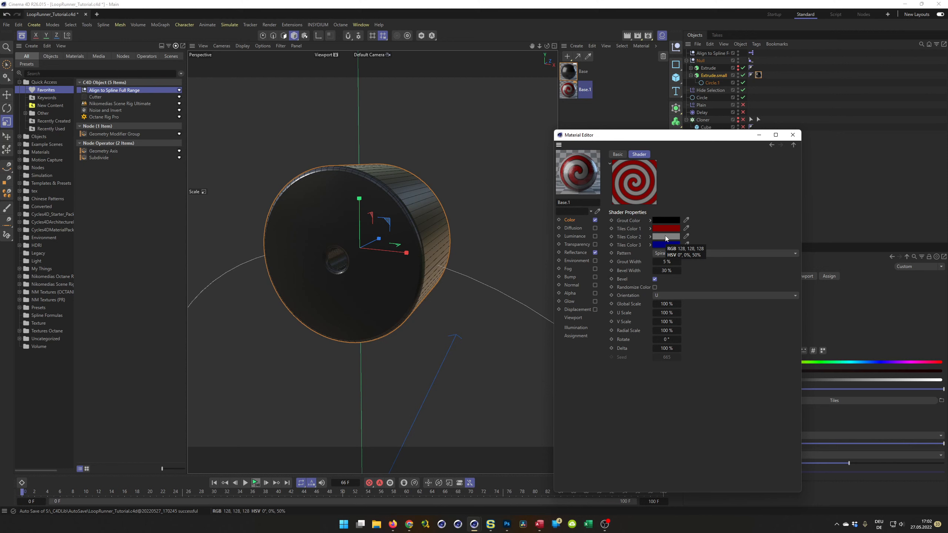
left_click(666, 237)
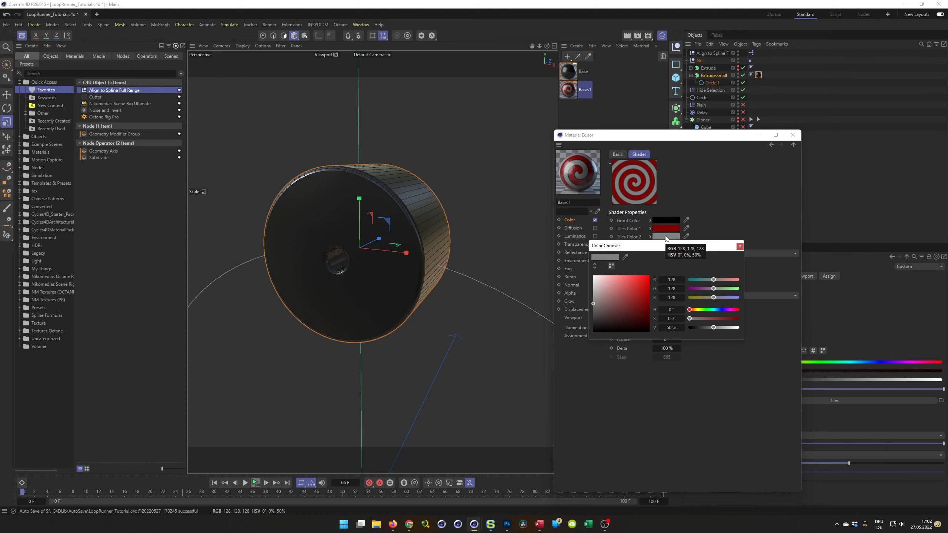
left_click(677, 328)
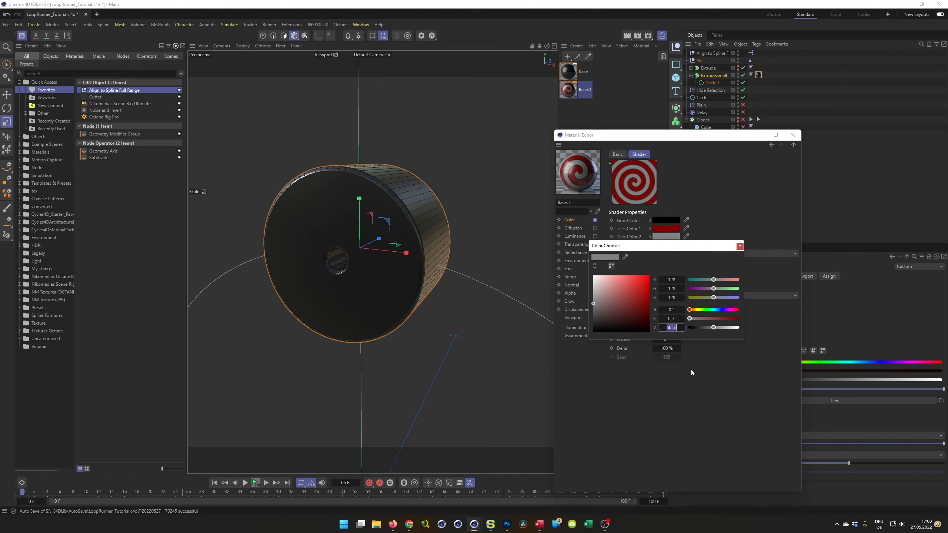
type("10")
key("Return")
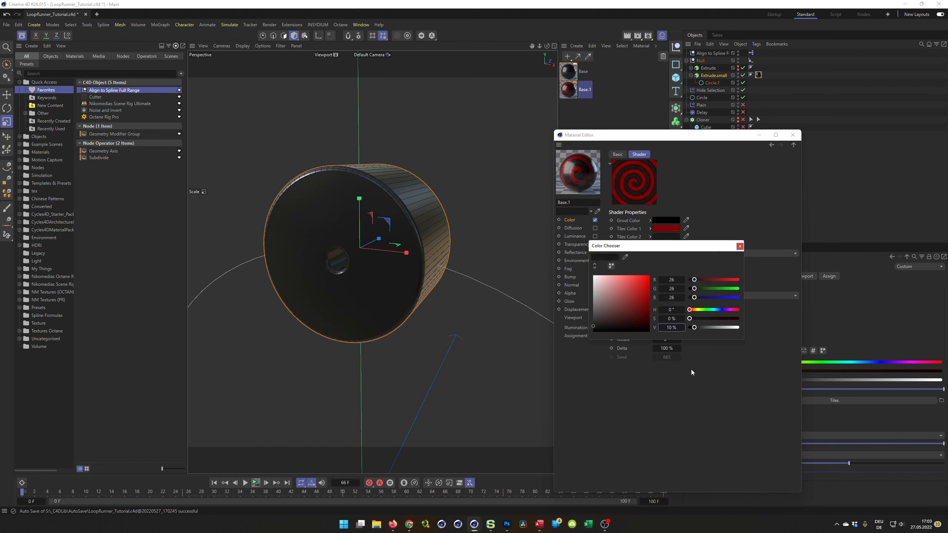
- Set the spiral shader's Grout Color to a value (V) of 10 %
left_click(669, 220)
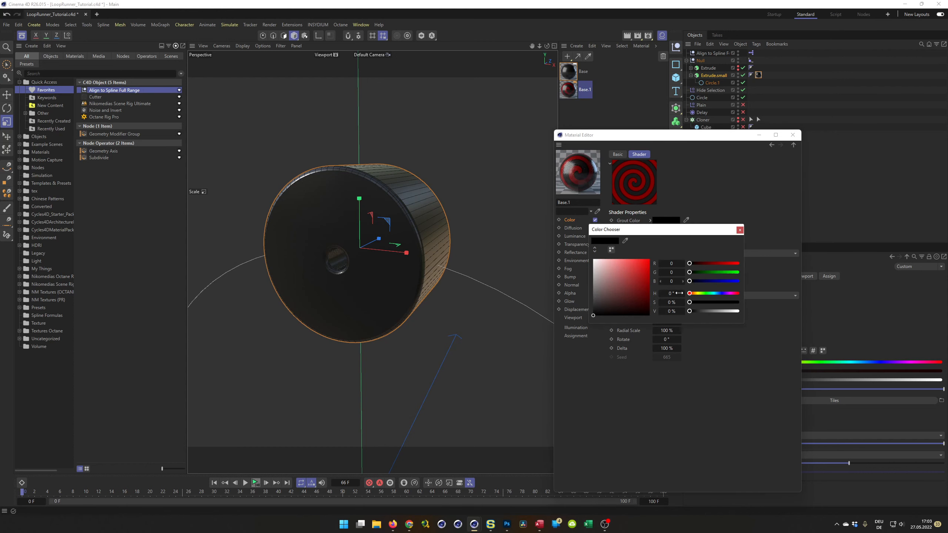
type("10")
key("Return")
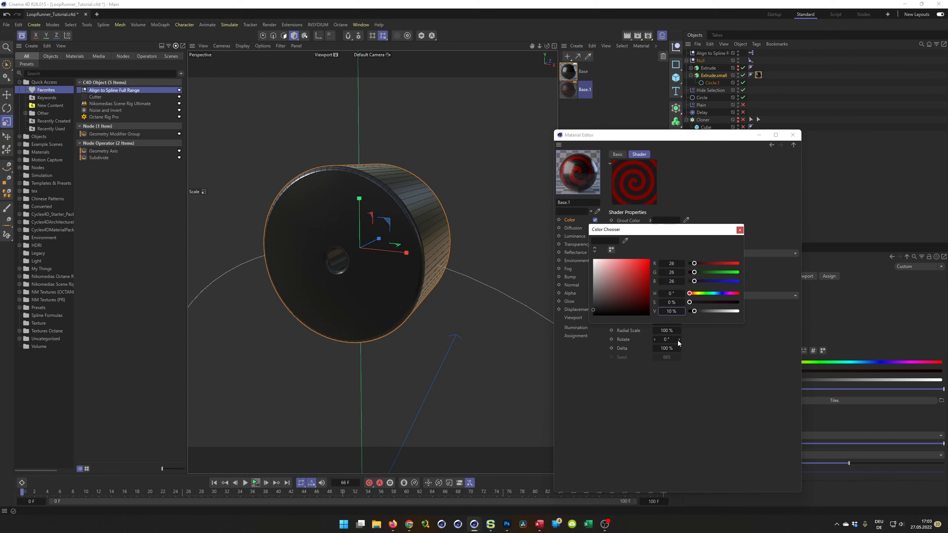
- Apply the spiral material Base.1 to the Extrude.small object and close the material editor
left_click(740, 231)
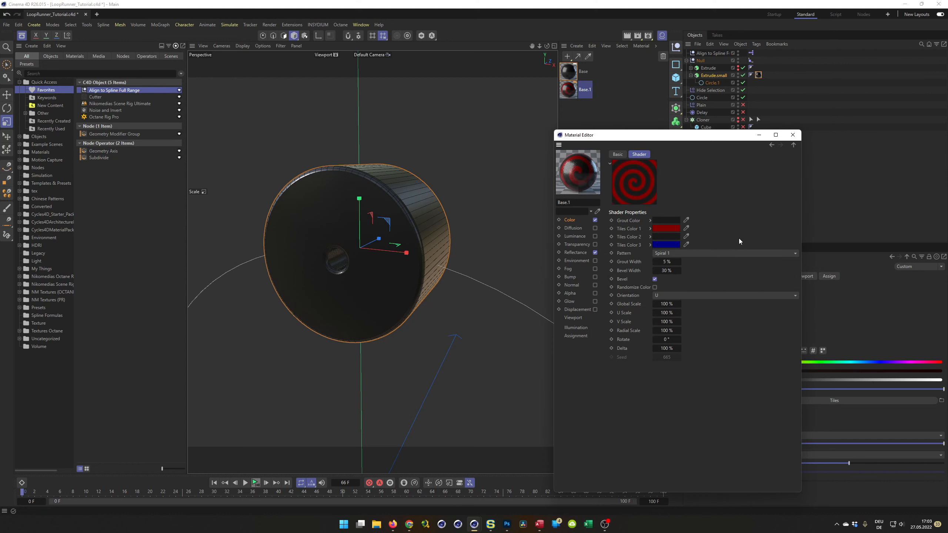
left_click_drag(676, 138, 609, 177)
left_click_drag(569, 91, 718, 76)
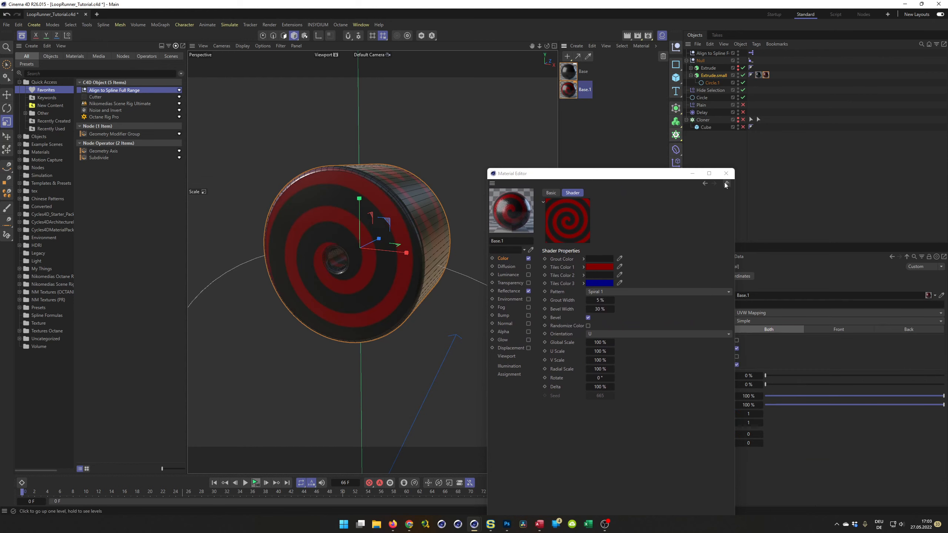
left_click_drag(395, 224, 378, 245, "alt")
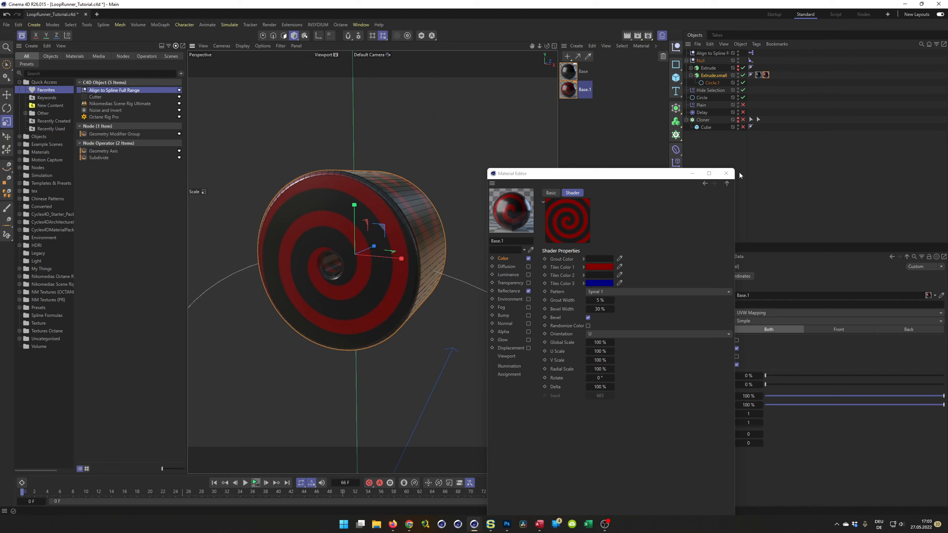
left_click(725, 173)
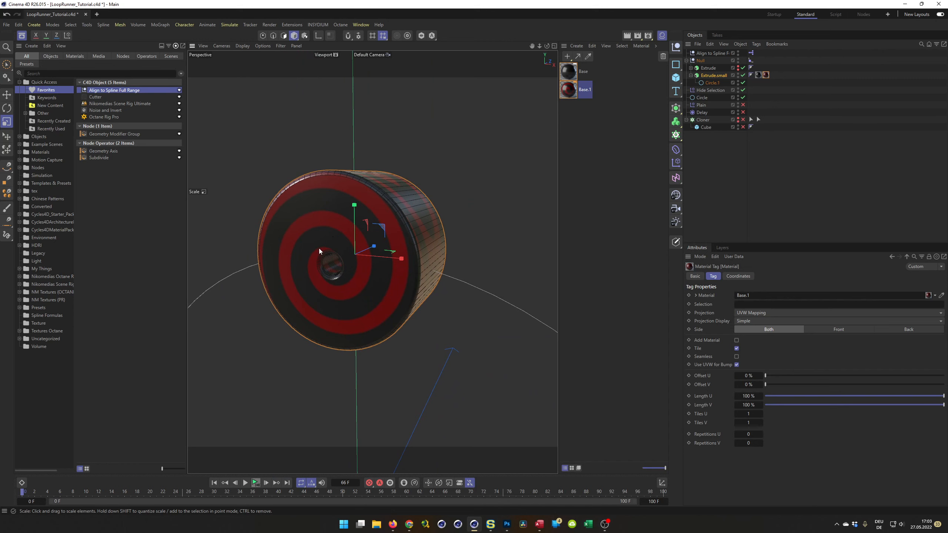
- Restrict the Base.1 material tag on Extrude.small to the cap selection C1
mouse_move(345, 197)
left_mouse_down("alt")
mouse_move(374, 187)
mouse_move(344, 183)
left_mouse_up("alt")
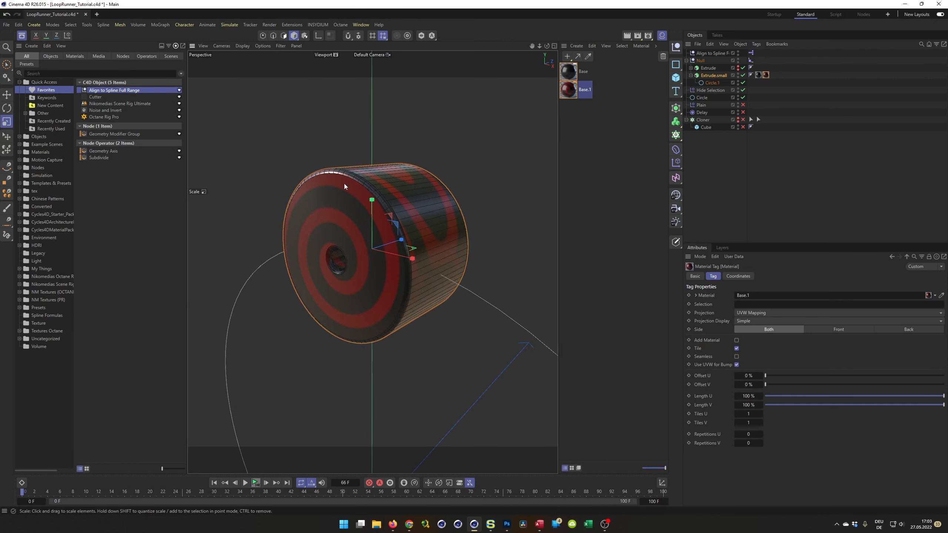
left_click_drag(351, 258, 376, 257, "alt")
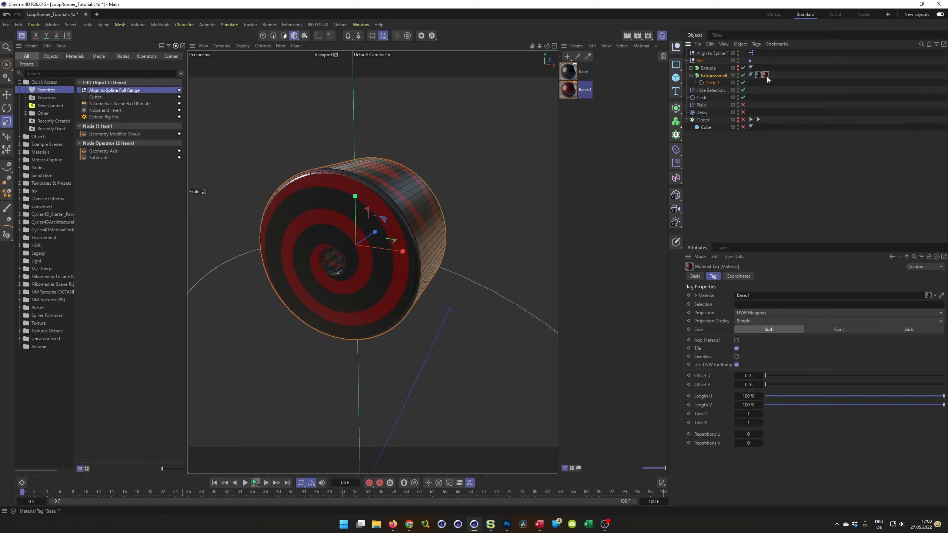
left_click(755, 304)
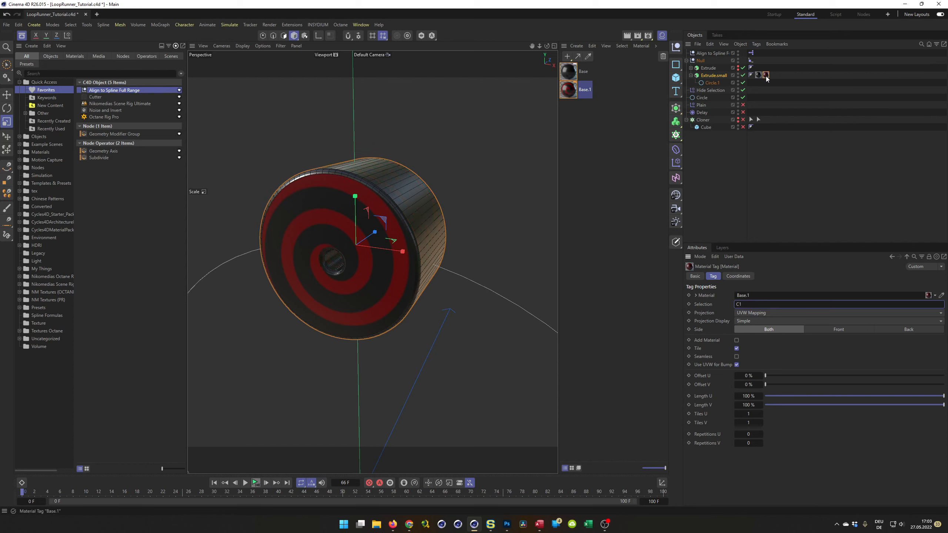
- Duplicate the Base.1 material tag on Extrude.small and set the copy's selection to C2
left_click_drag(764, 76, 774, 75, "ctrl")
left_click(755, 304)
key("shift+Left")
type("2")
left_click_drag(405, 229, 405, 229, "alt")
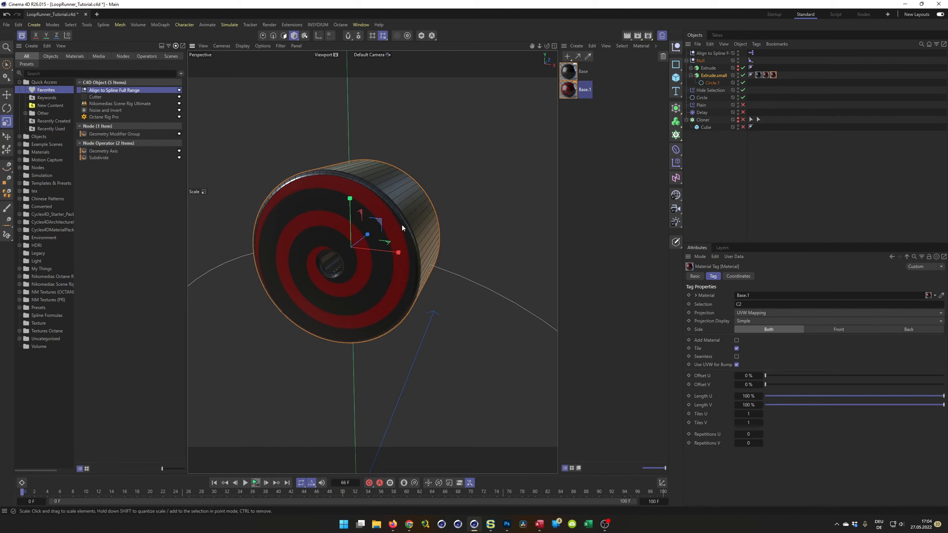
middle_click_drag(402, 225, 415, 245, "alt")
left_click_drag(416, 245, 390, 254, "alt")
right_click_drag(389, 256, 416, 246, "alt")
mouse_move(416, 246)
left_mouse_down("alt")
mouse_move(420, 267)
mouse_move(441, 224)
mouse_move(425, 255)
left_mouse_up("alt")
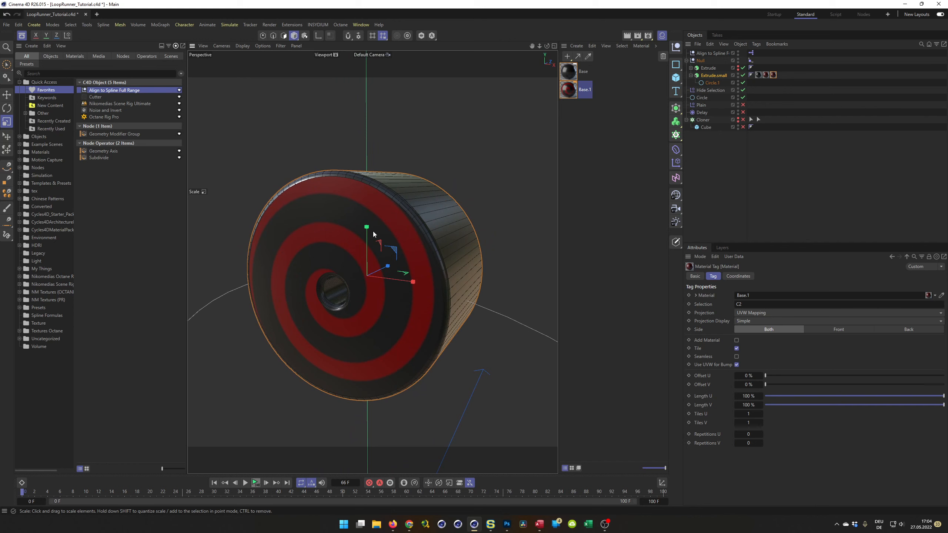
scroll(389, 223, "up", 2)
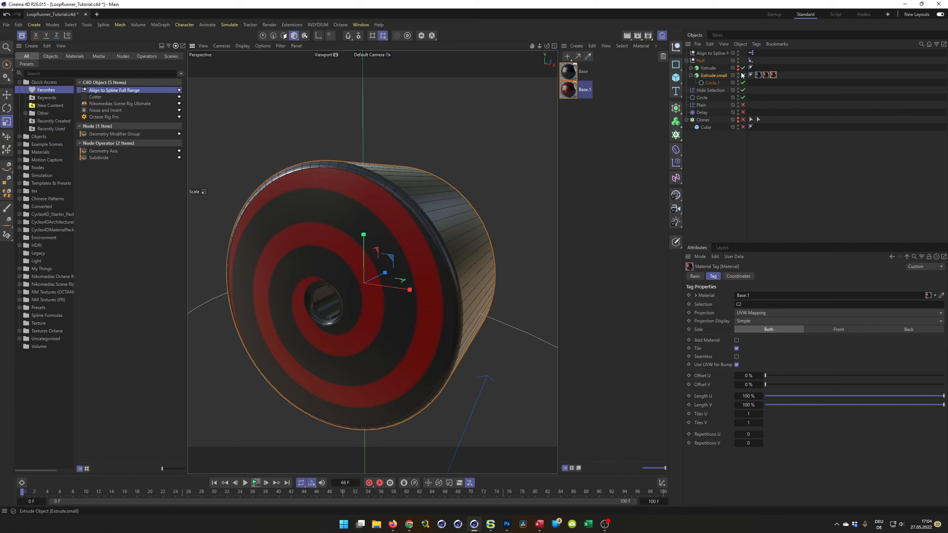
- Try Delaunay caps with 100 % density and Quad Dominant on Extrude.small, and set the caps type back to N-gon
left_click(712, 75)
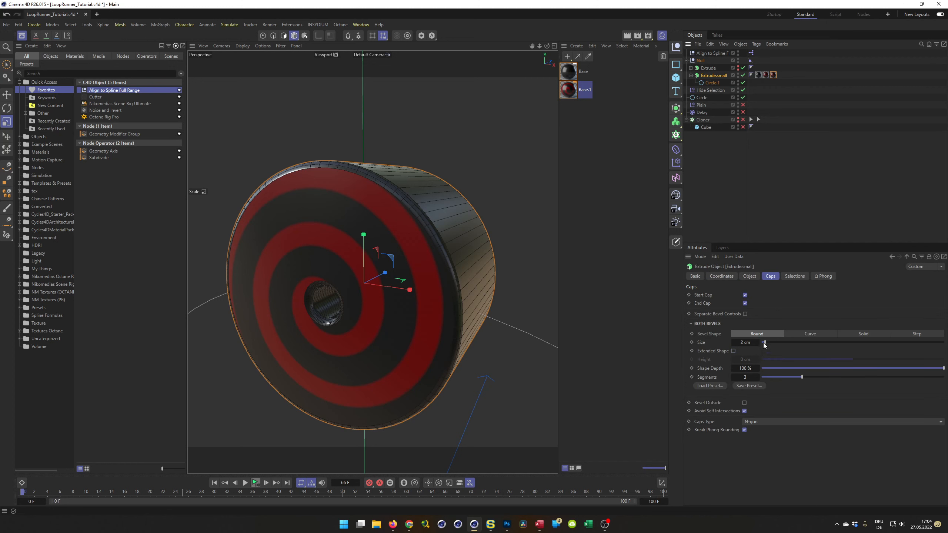
left_click(765, 421)
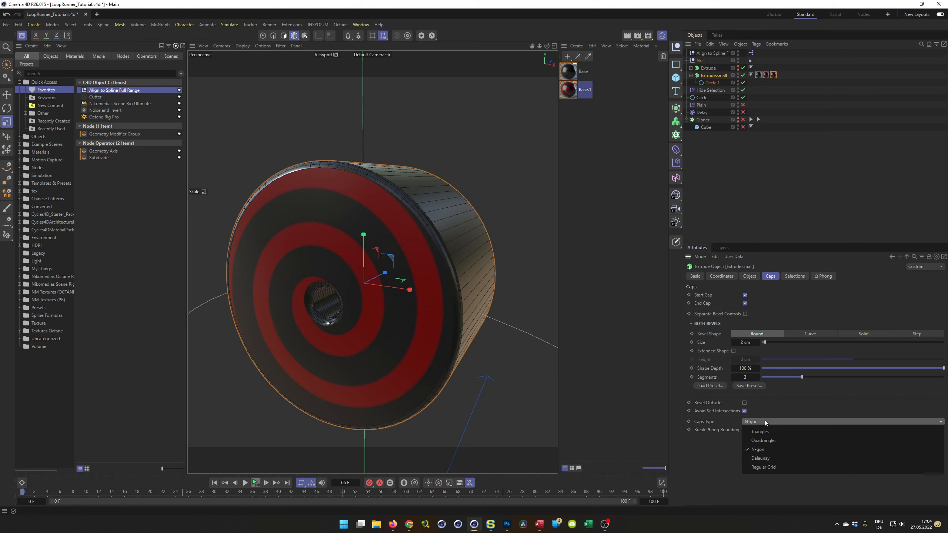
left_click(794, 458)
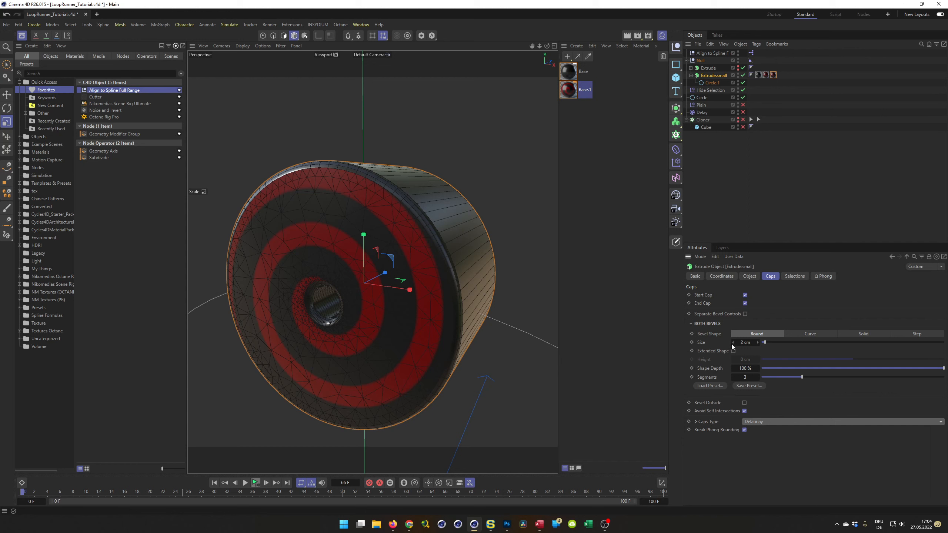
left_click(696, 422)
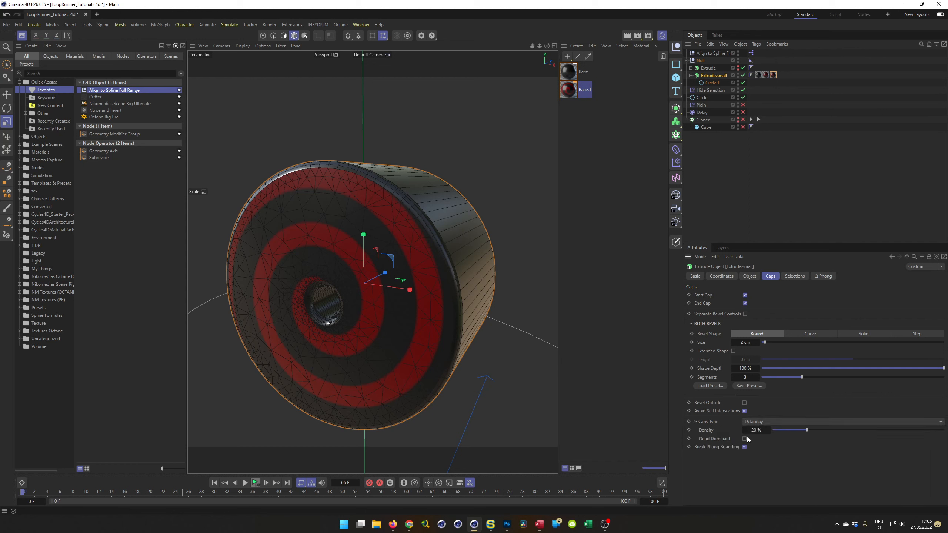
left_click_drag(806, 431, 944, 434)
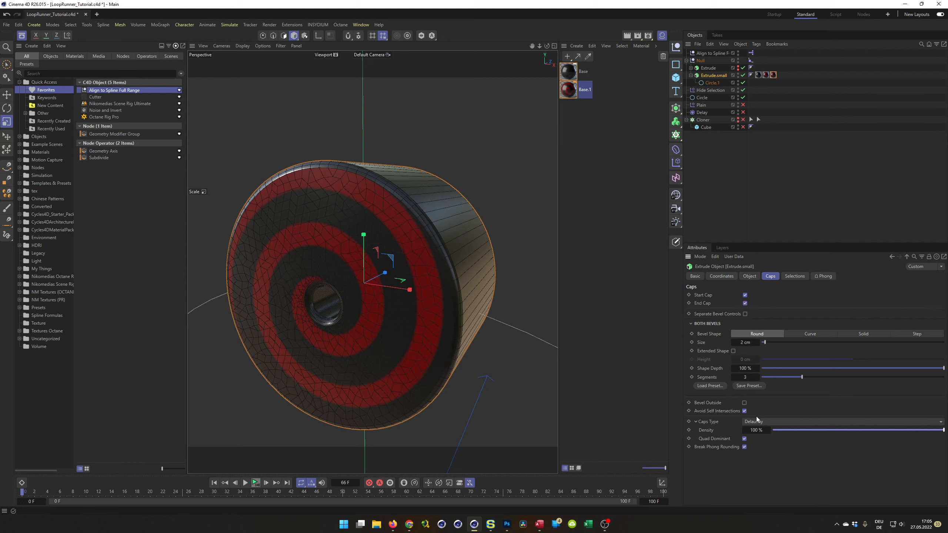
left_click(777, 421)
left_click(780, 450)
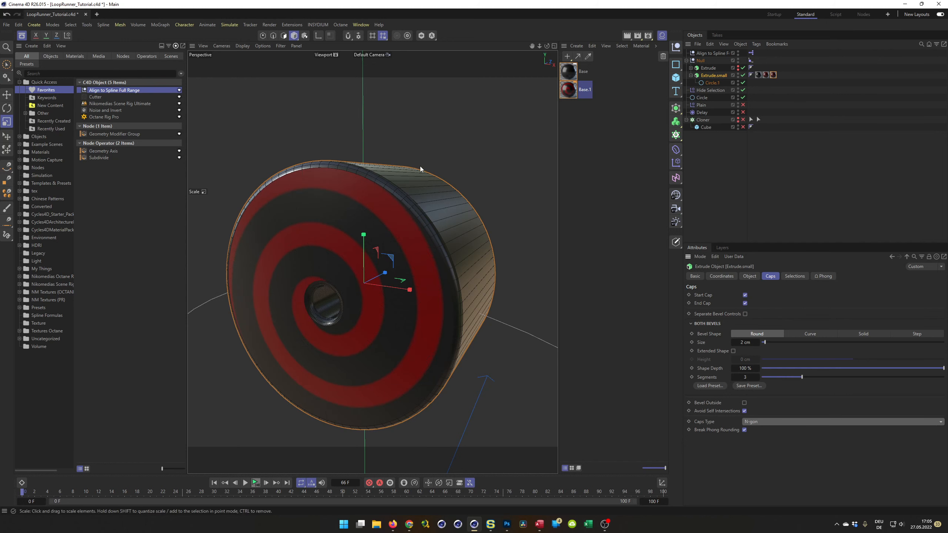
- Copy the Tiles shader from Base.1's color texture and paste it as the texture of an enabled Bump channel
double_click(569, 90)
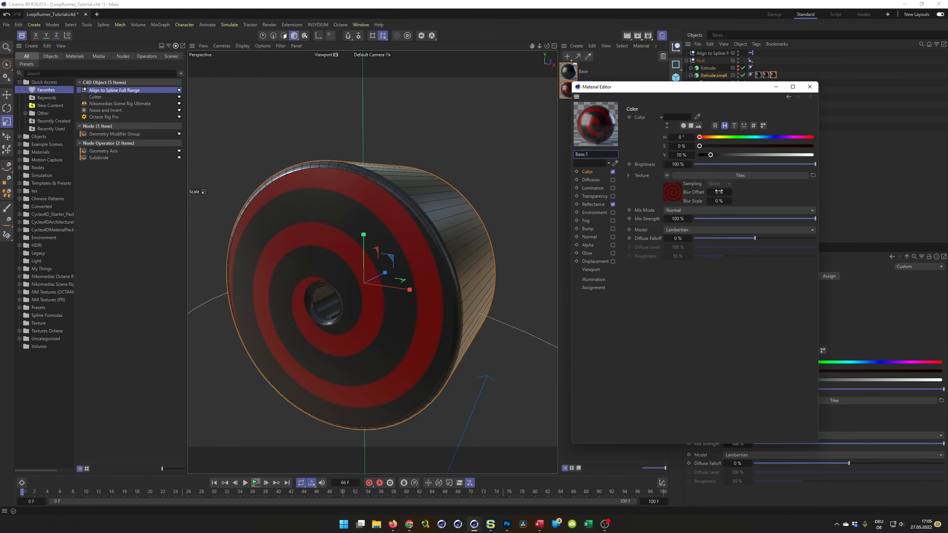
right_click(644, 176)
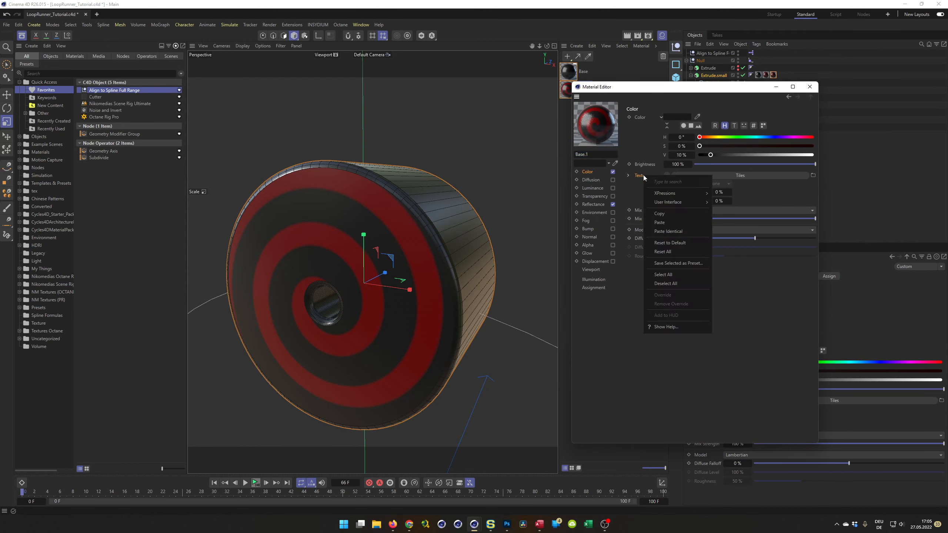
left_click(663, 214)
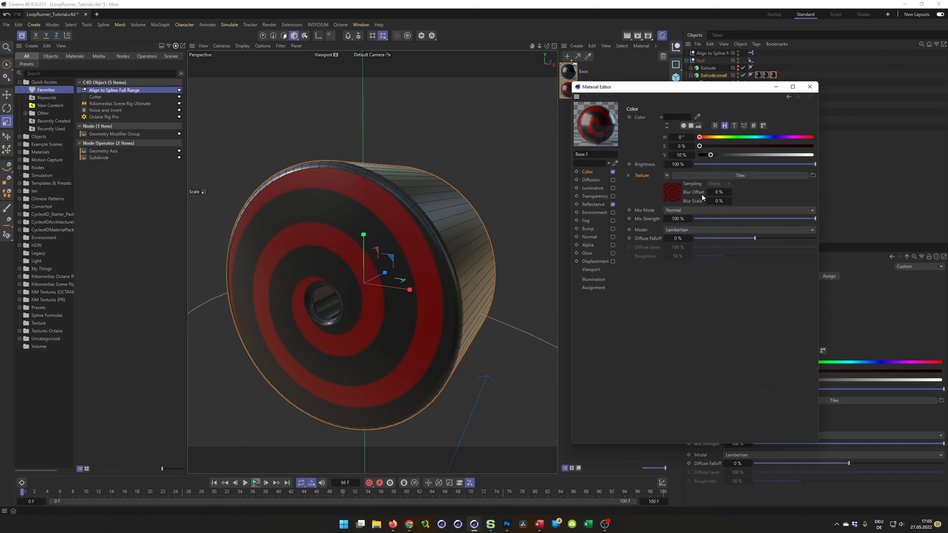
left_click(587, 228)
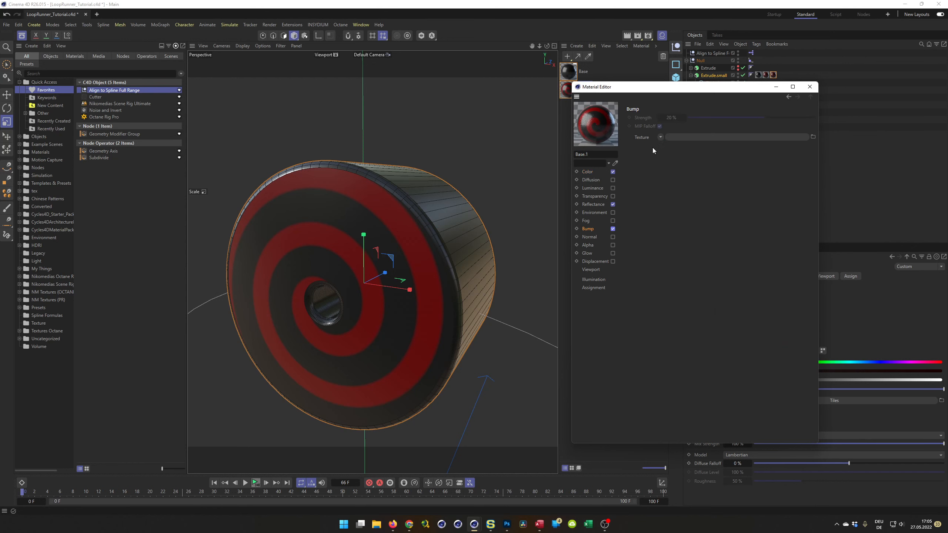
right_click(644, 137)
left_click(667, 187)
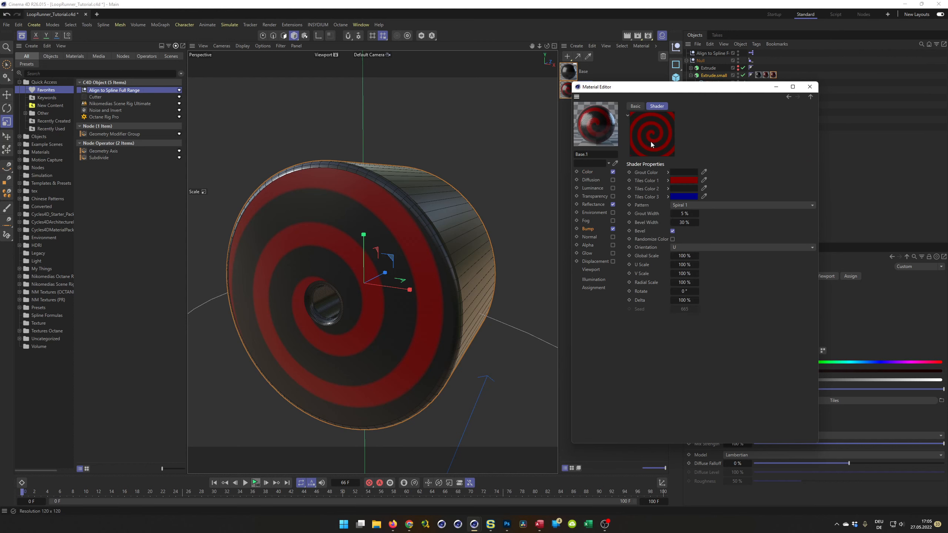
- Set the bump Tiles shader's Tiles Color 1 to white and its Grout Color and Tiles Color 2 to black
left_click(685, 180)
left_click_drag(657, 246, 610, 219)
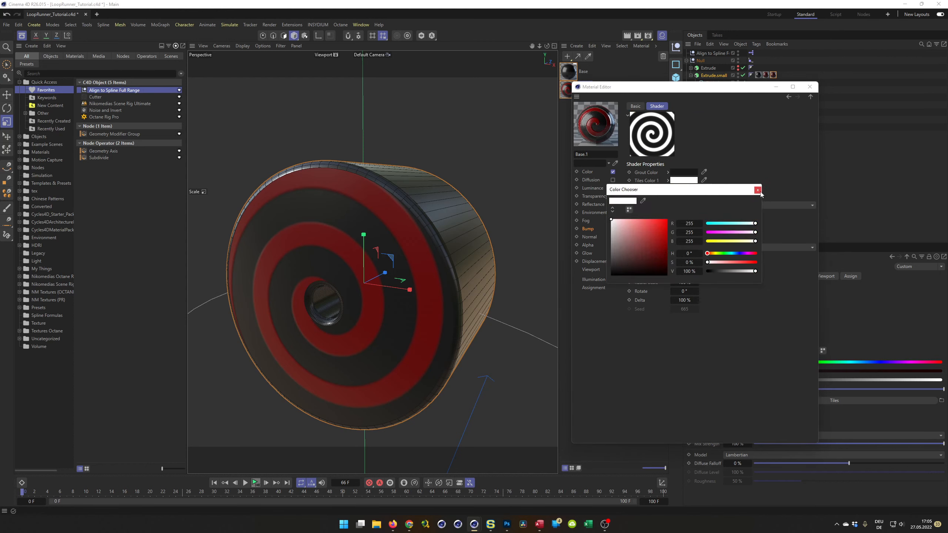
left_click(758, 190)
left_click(689, 172)
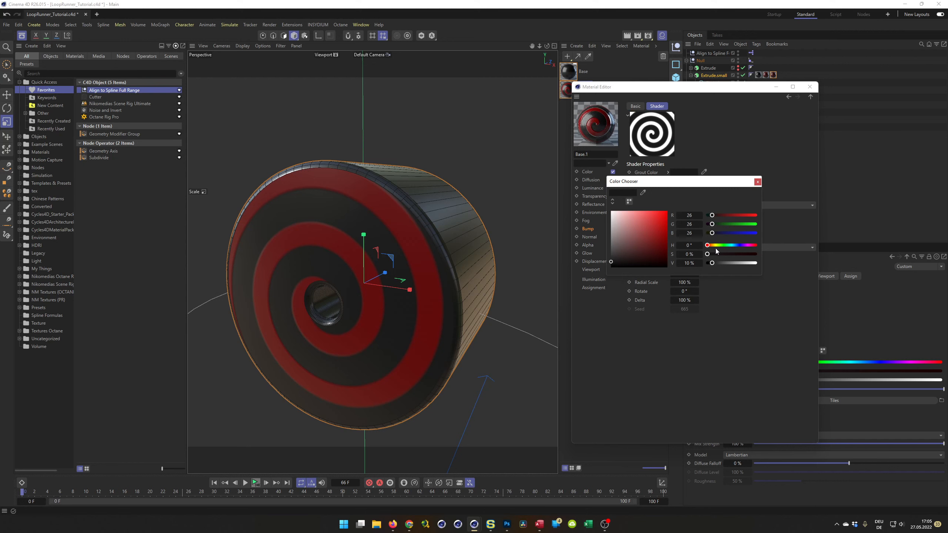
left_click_drag(712, 263, 707, 264)
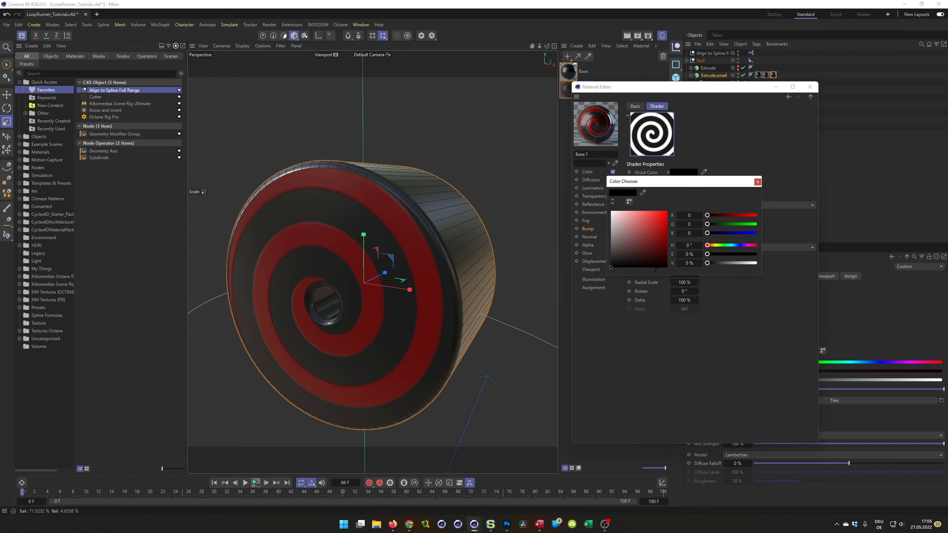
left_click(758, 182)
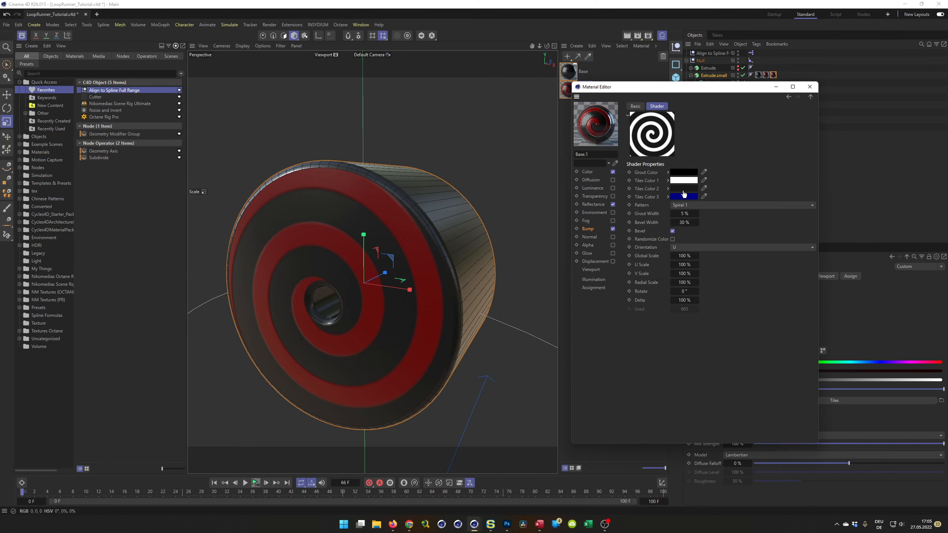
left_click_drag(680, 191, 679, 189)
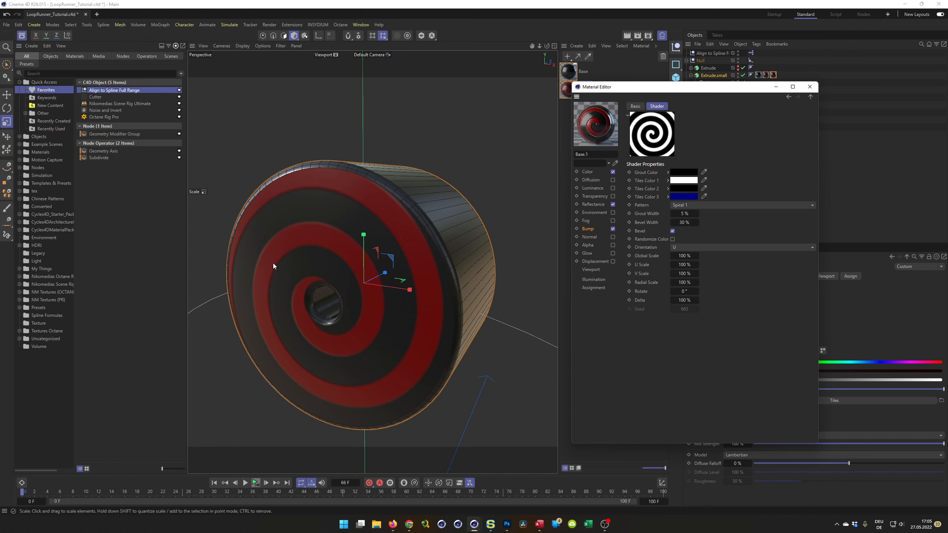
- Set the bump strength of material Base.1 to 100 %
left_click(587, 229)
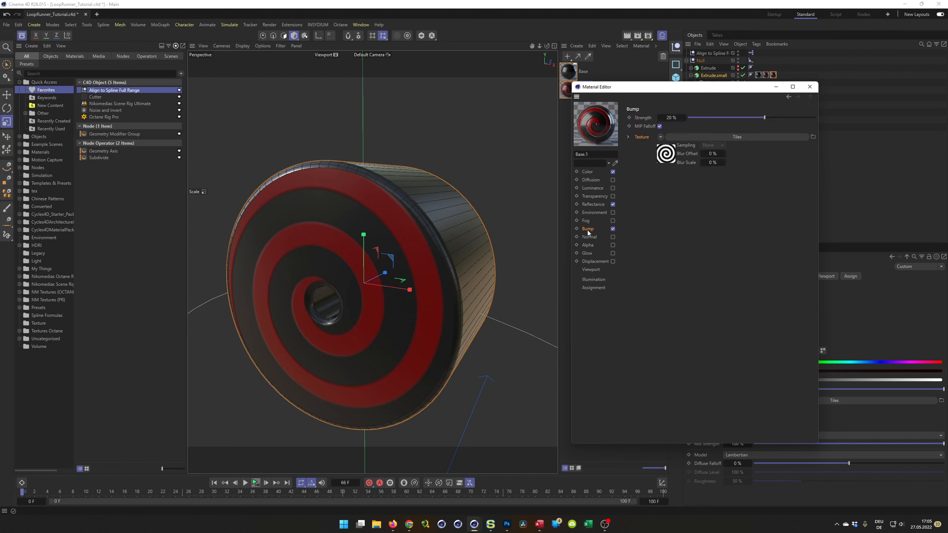
double_click(677, 119)
type("100")
key("Return")
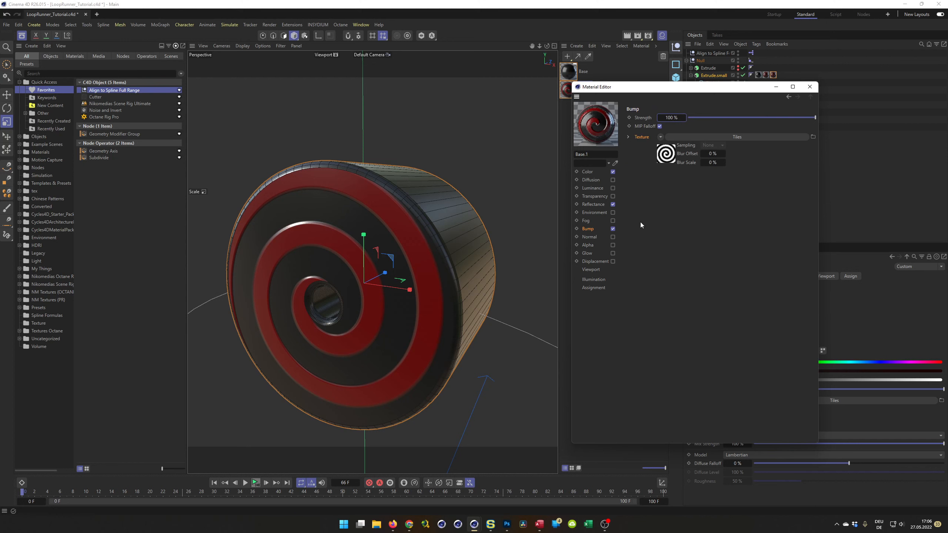
- Try a bump strength of -100 % on material Base.1, and undo the change
left_click(672, 118)
type("-100")
key("Return")
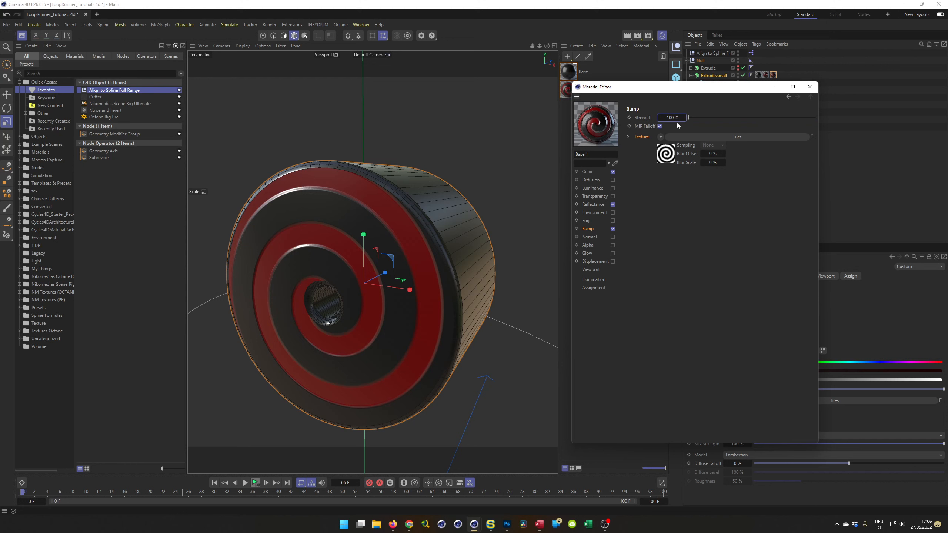
key("ctrl+z")
- Close the material editor and examine the bumped spiral wheel on its circular path from several angles
left_click_drag(447, 255, 367, 311, "alt")
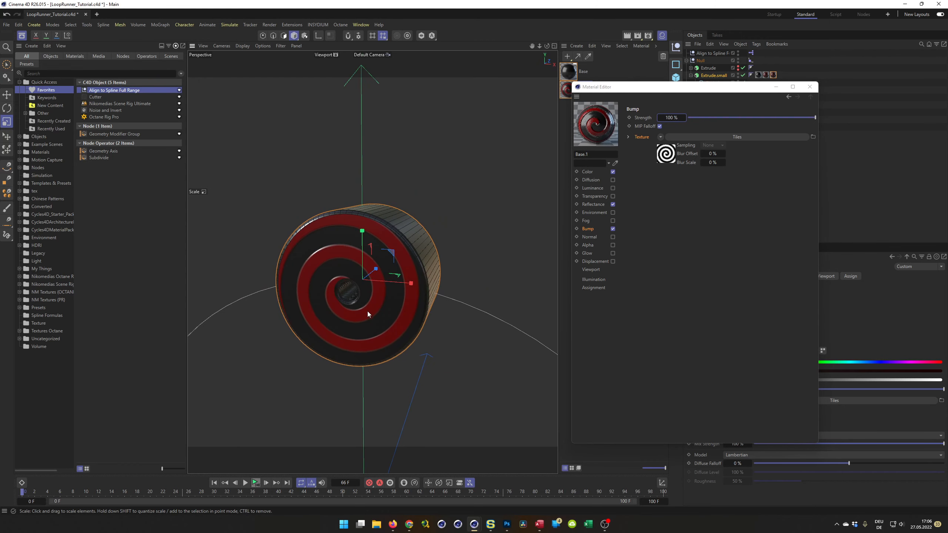
left_click(809, 87)
left_click_drag(405, 278, 362, 301, "alt")
scroll(362, 301, "down", 3)
middle_click_drag(363, 288, 370, 238, "alt")
left_click_drag(370, 237, 349, 253, "alt")
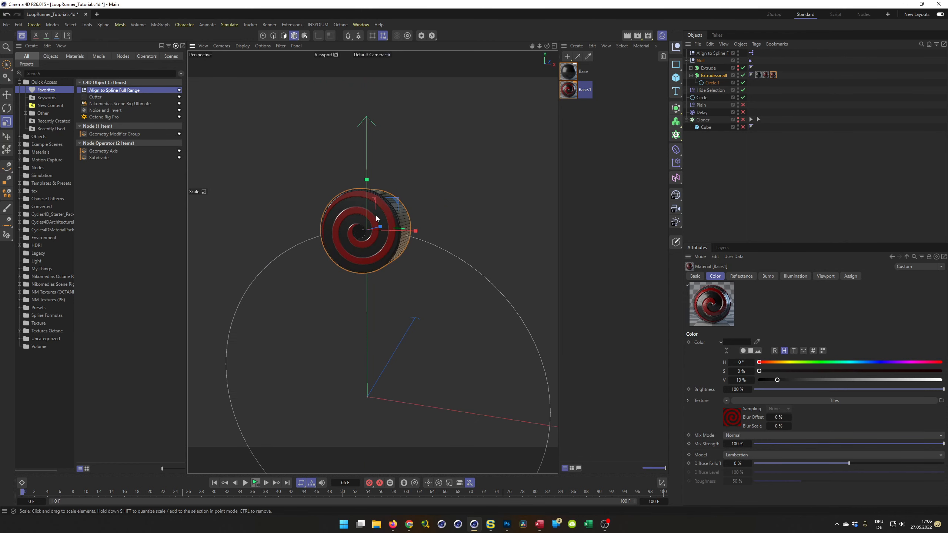
left_click_drag(406, 241, 394, 228, "alt")
right_click_drag(394, 228, 412, 211, "alt")
left_click_drag(412, 209, 398, 246, "alt")
right_click_drag(398, 246, 362, 250, "alt")
middle_click_drag(363, 249, 357, 216, "alt")
left_click_drag(358, 216, 364, 217, "alt")
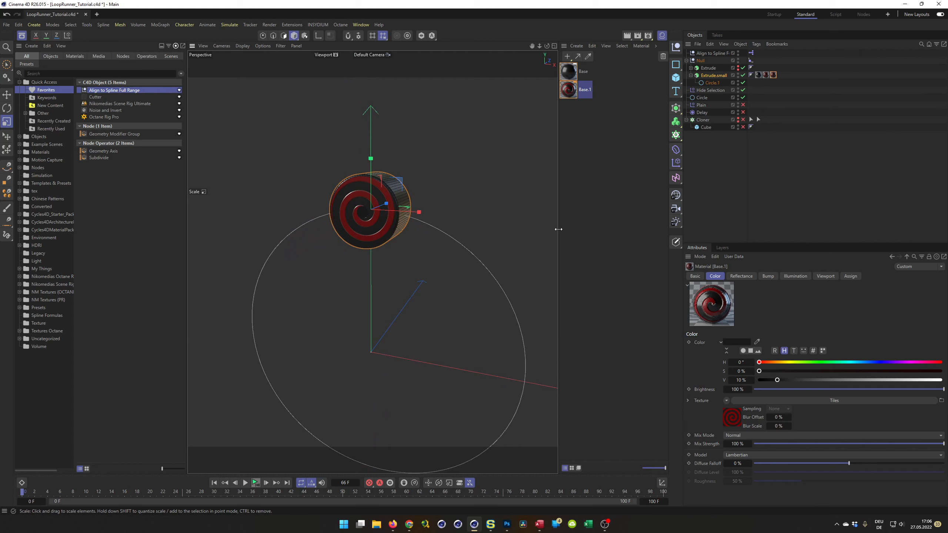
- Try rotating Extrude.small to a bank angle (R.B) of 216°, and reset it to 0°
left_click(709, 76)
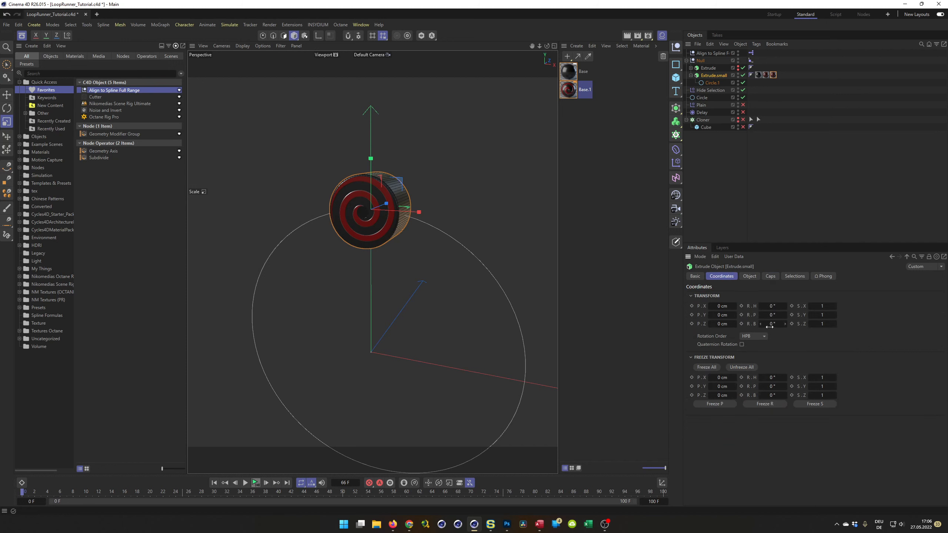
left_click_drag(771, 324, 765, 345)
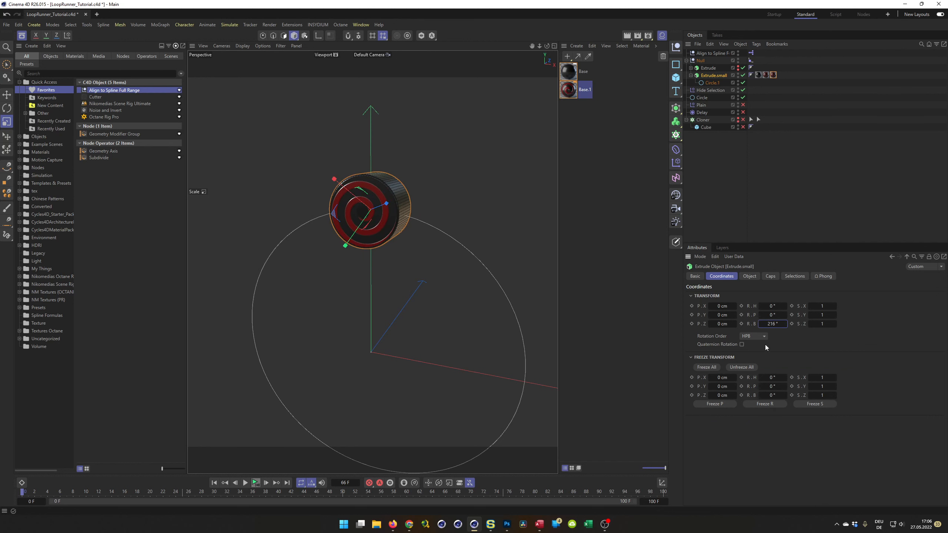
right_click(786, 324)
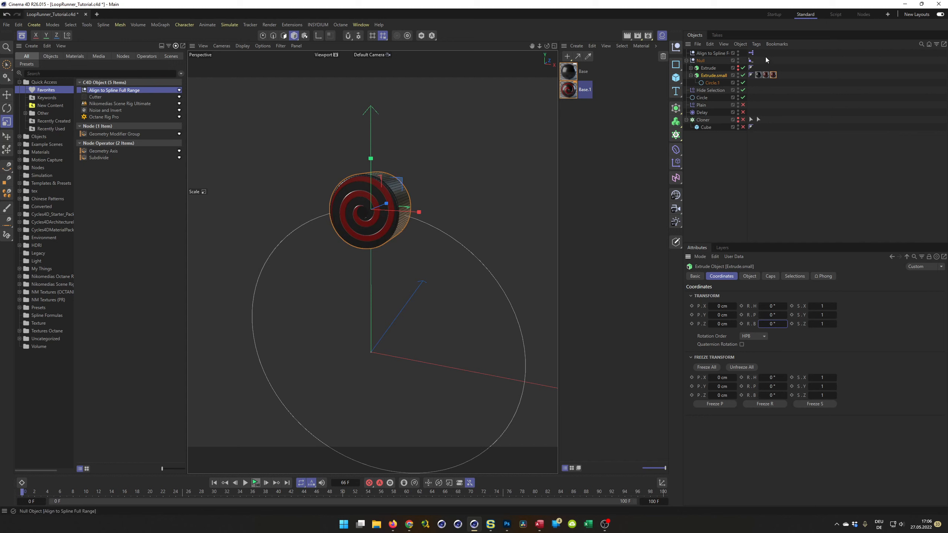
- Open the XPresso graph of the Align to Spline Full Range object and add Extrude.small to it as a node
double_click(751, 53)
left_click_drag(811, 52, 520, 224)
left_click_drag(711, 490, 822, 479)
left_click_drag(721, 75, 699, 395)
left_click_drag(757, 370, 758, 367)
left_click_drag(719, 222, 228, 243)
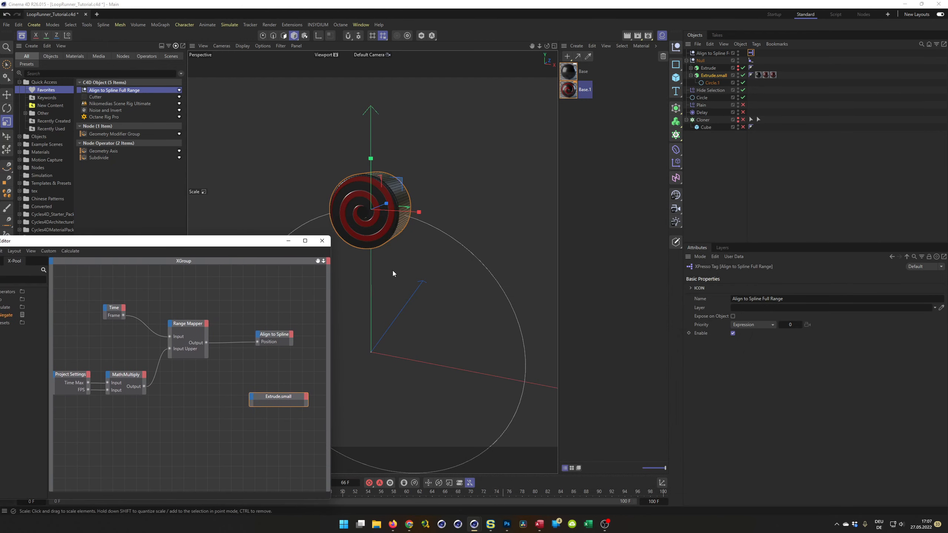
- Add the bank rotation (R.B) of Extrude.small as an input port on its XPresso node
left_click(714, 76)
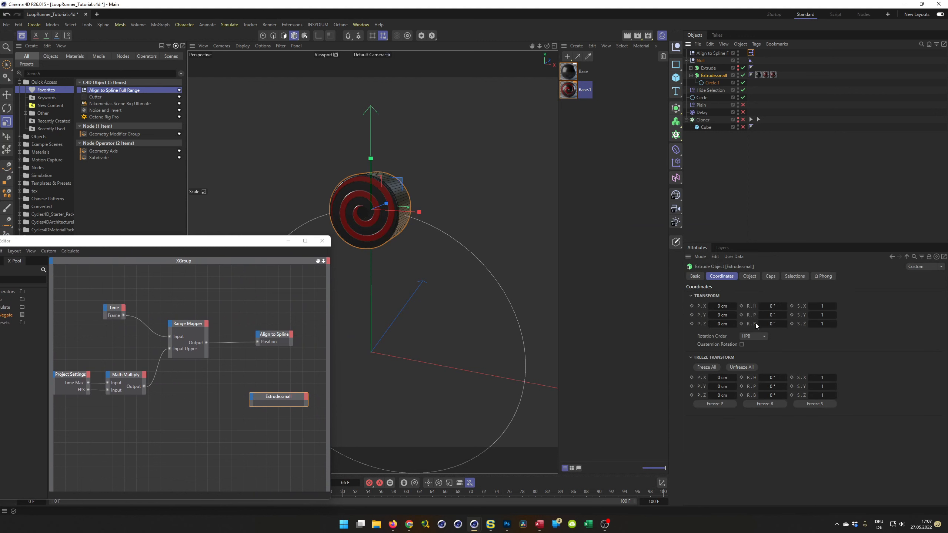
left_click_drag(755, 324, 331, 336)
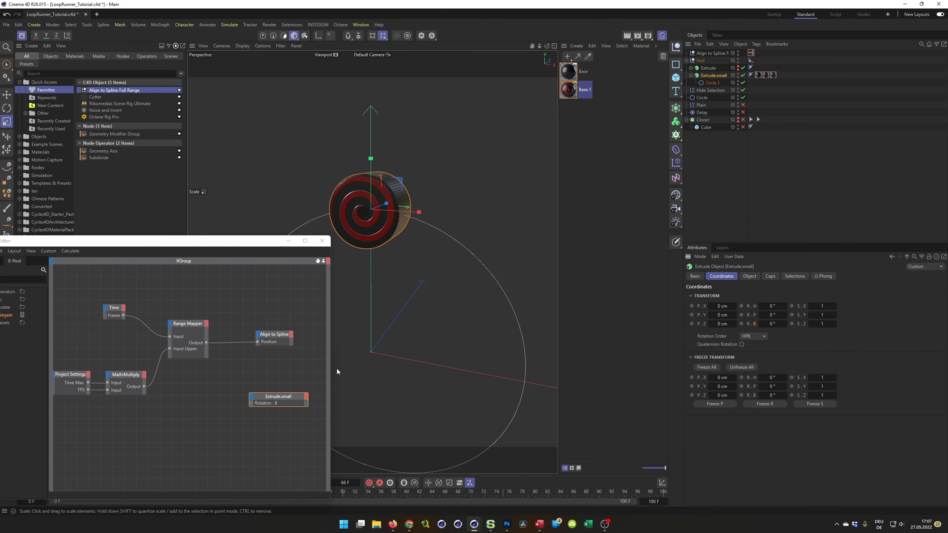
left_click_drag(270, 247, 767, 202)
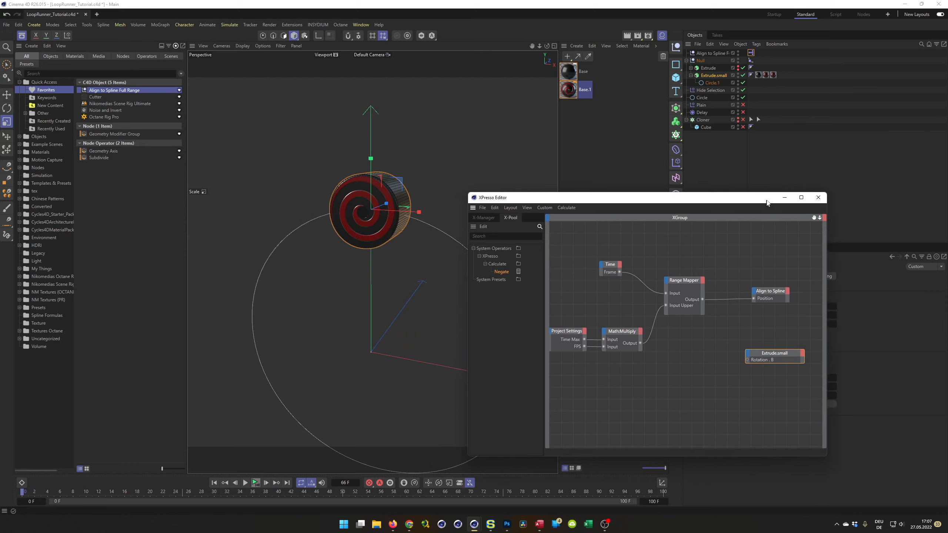
- Duplicate the Range Mapper node with its input connections and place the copy below the original, beside the Extrude.small node
left_click(684, 282)
left_click_drag(693, 197, 409, 133)
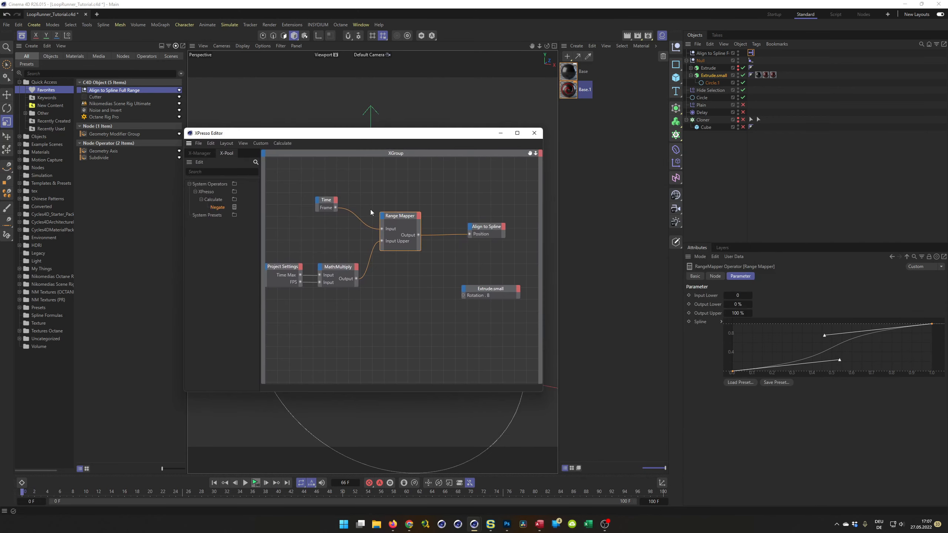
left_click(715, 277)
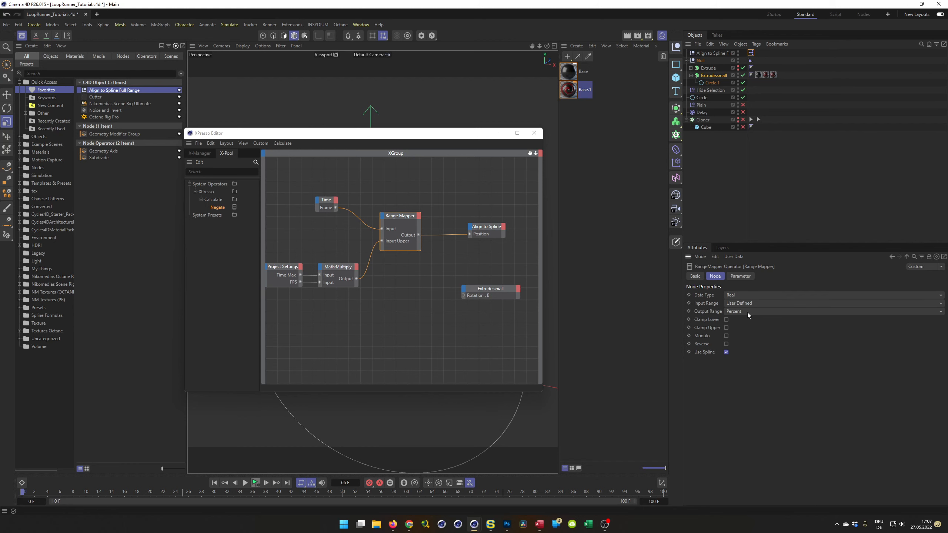
left_click_drag(471, 135, 439, 169)
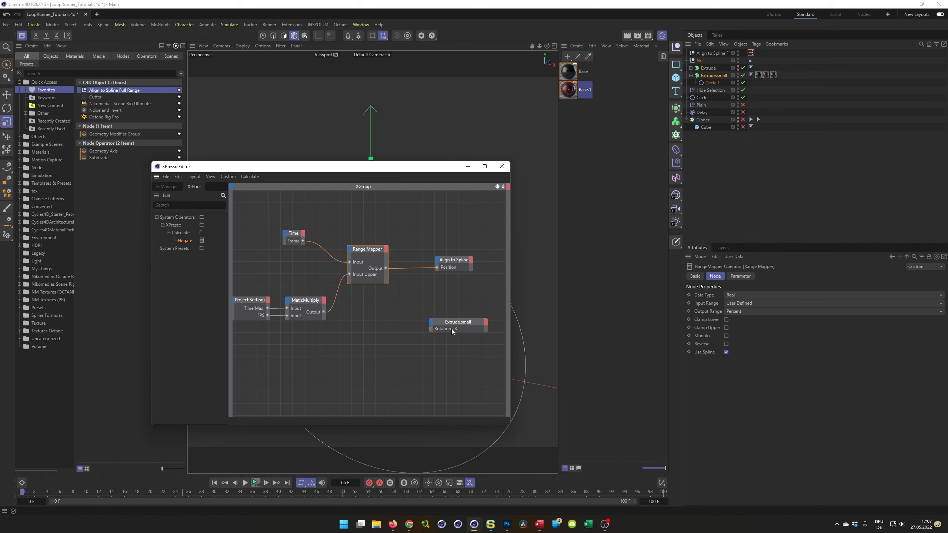
left_click_drag(363, 249, 358, 334)
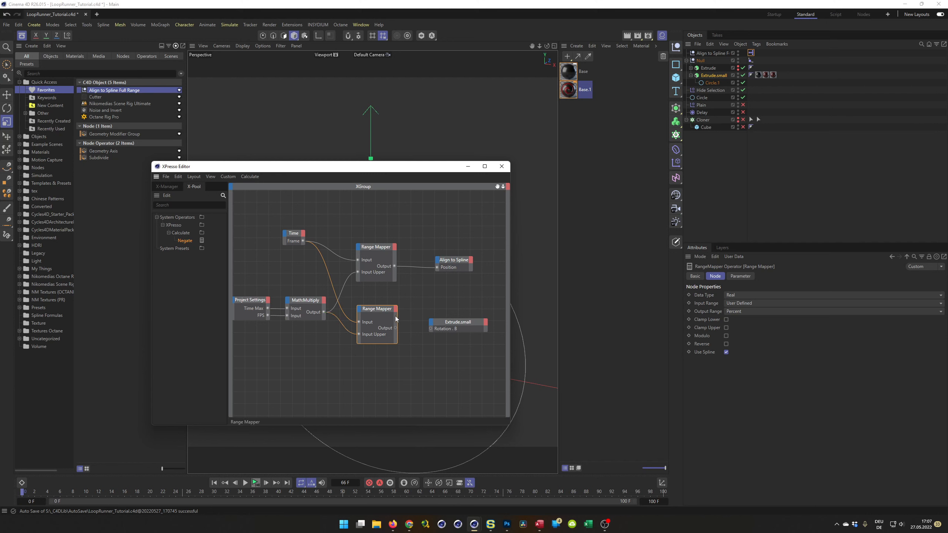
- Set the duplicated Range Mapper's Output Range to Degree and connect its Output to the Rotation . B port of Extrude.small
left_click(732, 312)
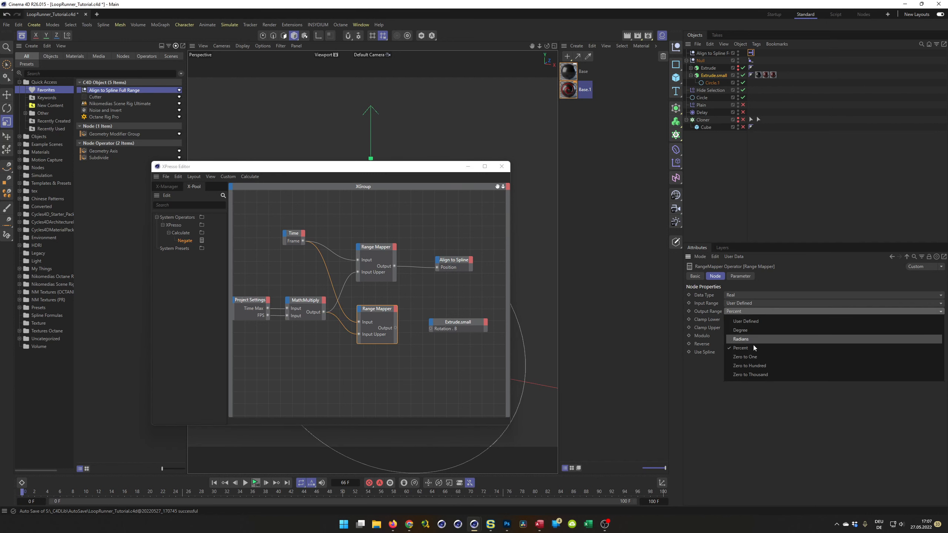
left_click(764, 331)
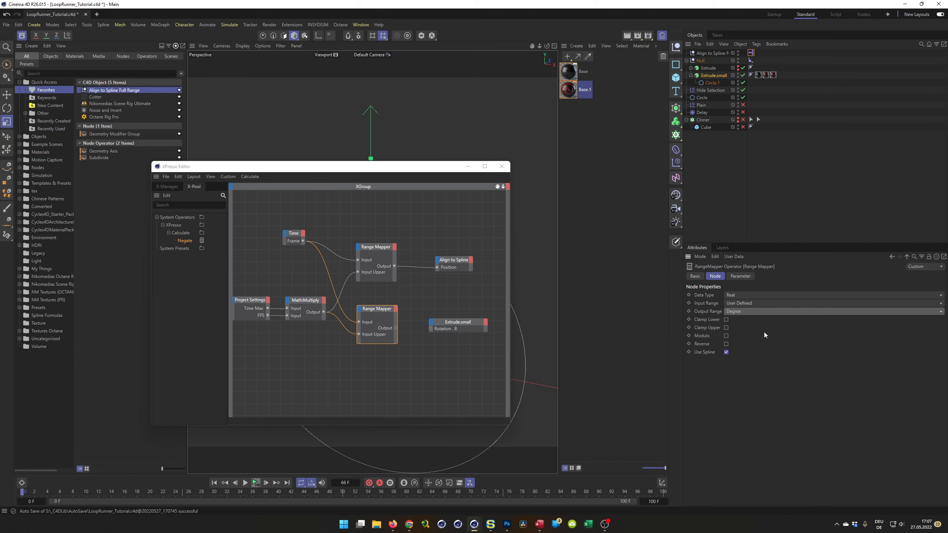
left_click(750, 278)
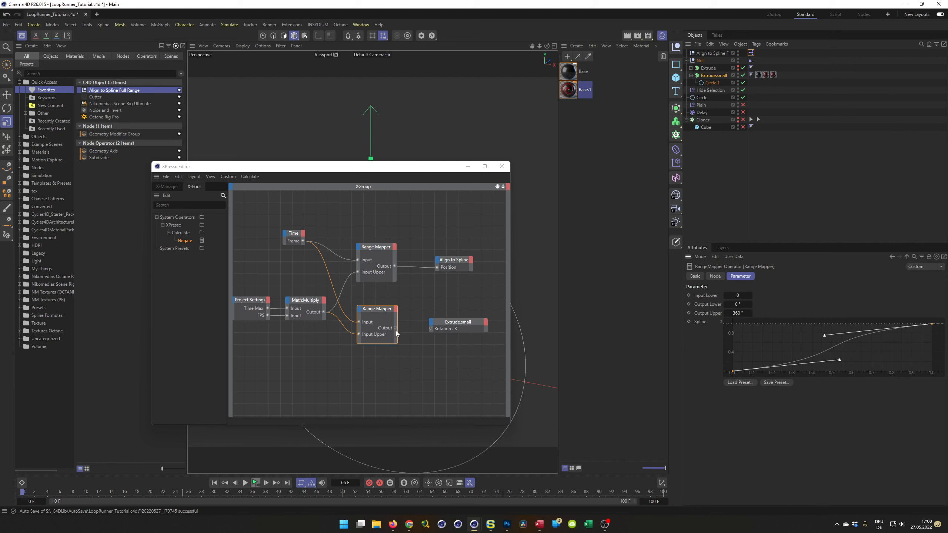
left_click_drag(431, 331, 431, 329)
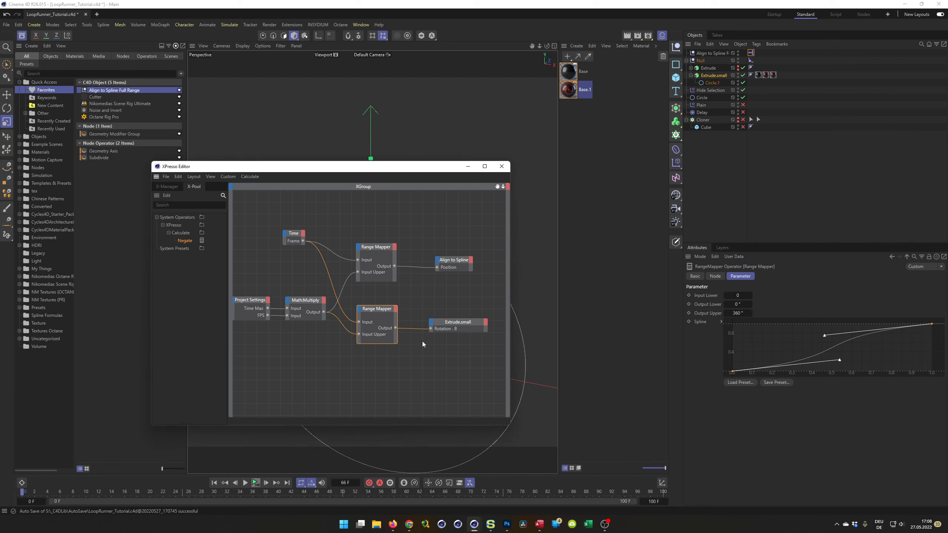
- Move the XPresso Editor clear of the wheel and play the animation to check the wheel's new rotation
left_click_drag(422, 170, 751, 267)
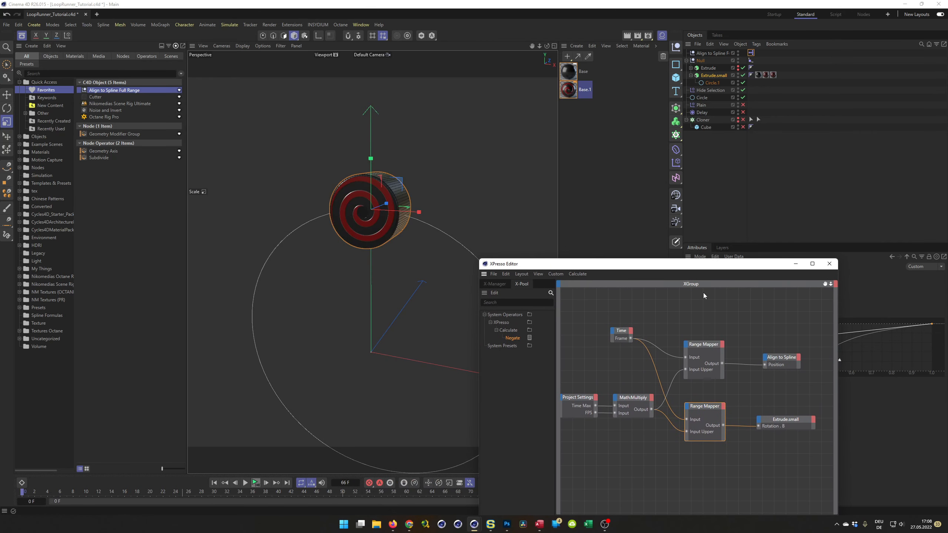
left_click(250, 483)
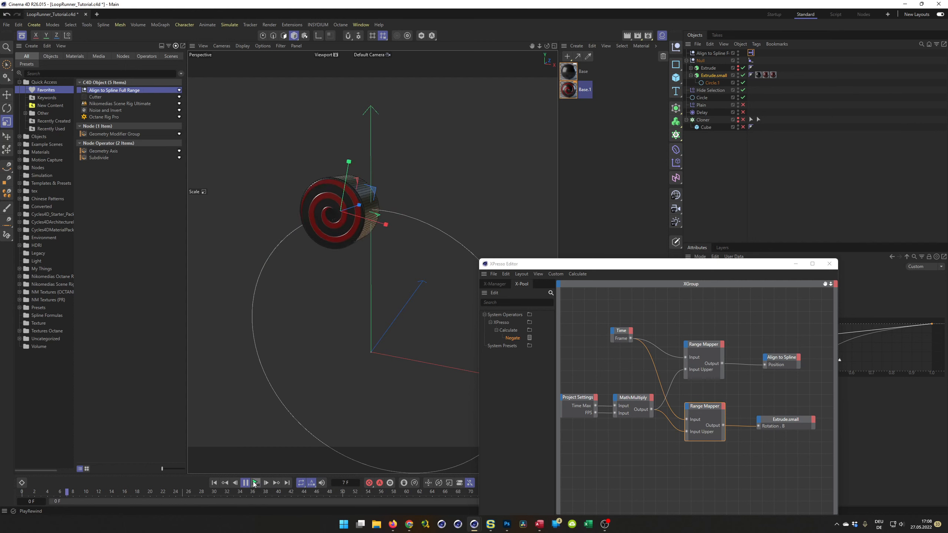
left_click(254, 482)
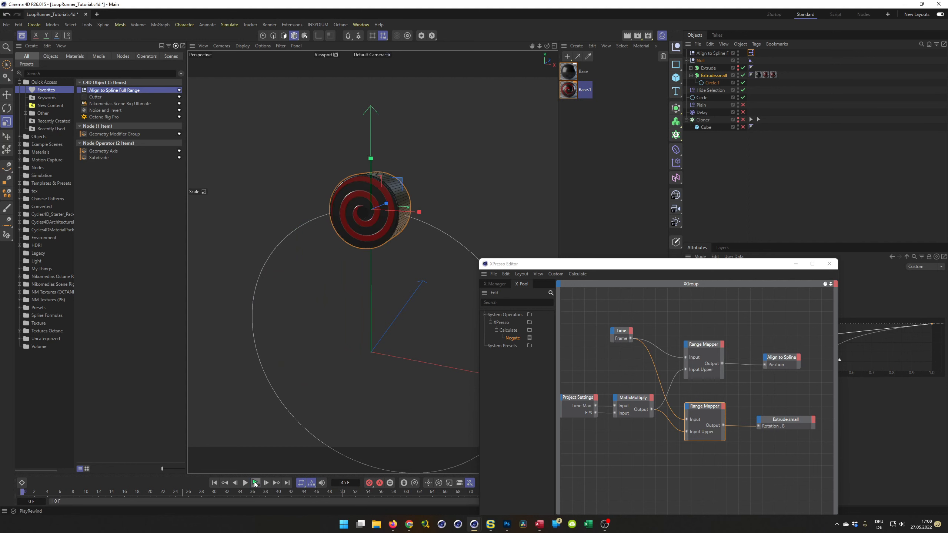
- Set Output Upper of the Range Mapper driving Extrude.small's rotation to 1440°
left_click_drag(596, 267, 344, 307)
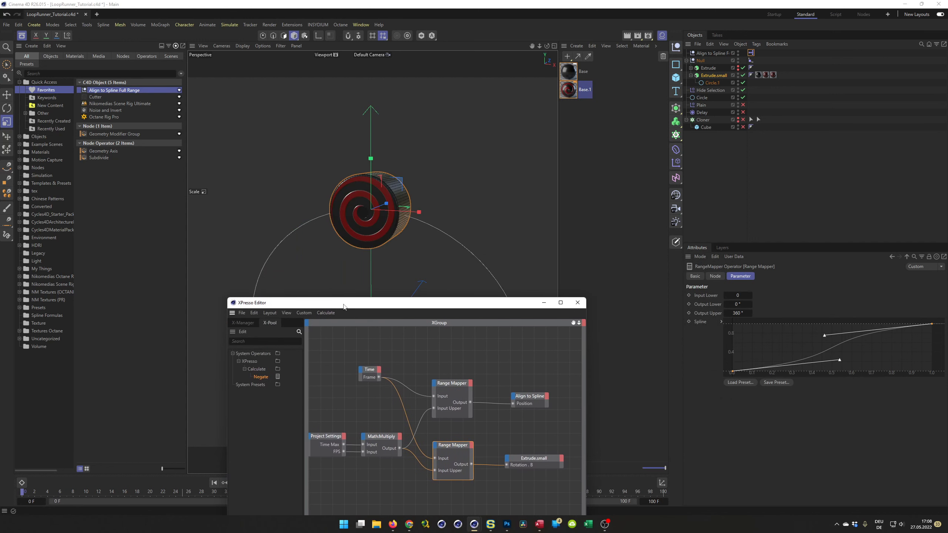
double_click(744, 314)
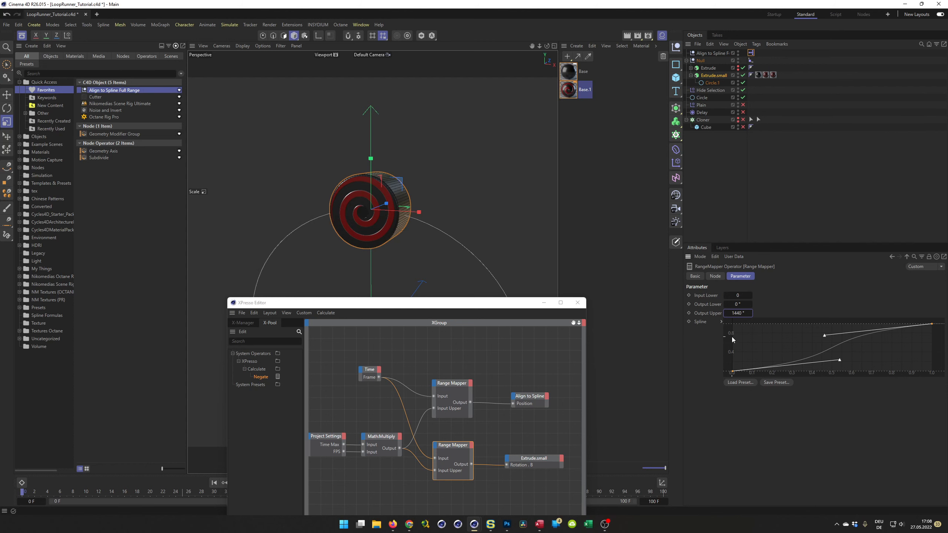
left_click_drag(463, 307, 580, 408)
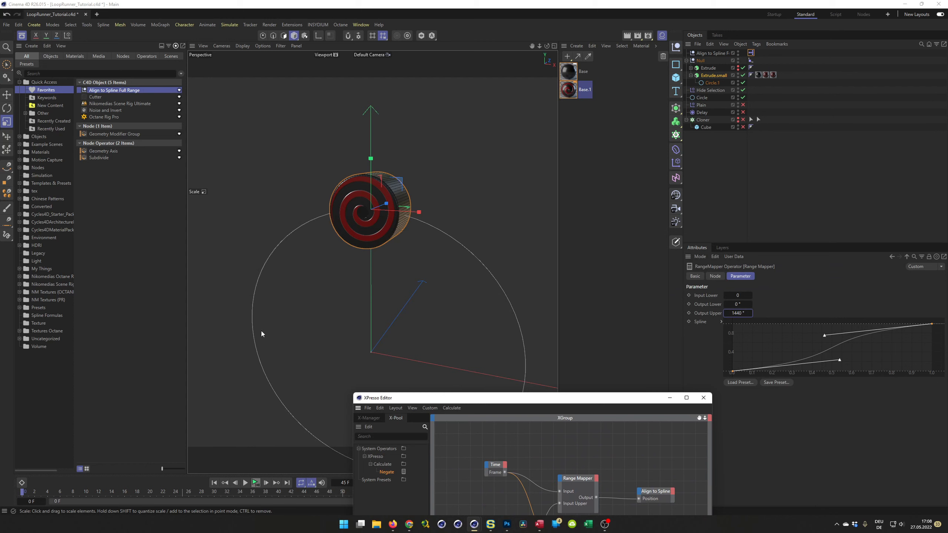
left_click_drag(543, 401, 652, 223)
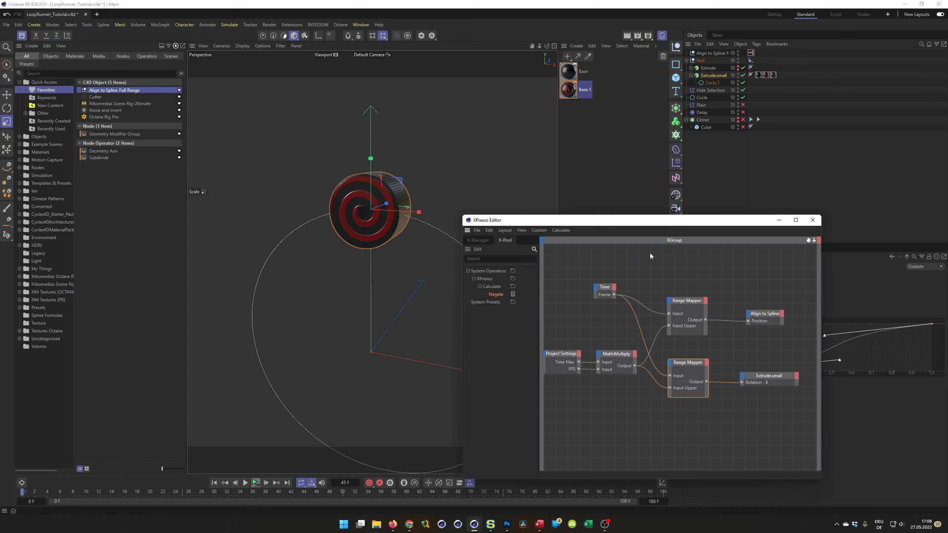
- Play the animation to examine the faster spin of the spiral wheel along the circle
left_click(256, 483)
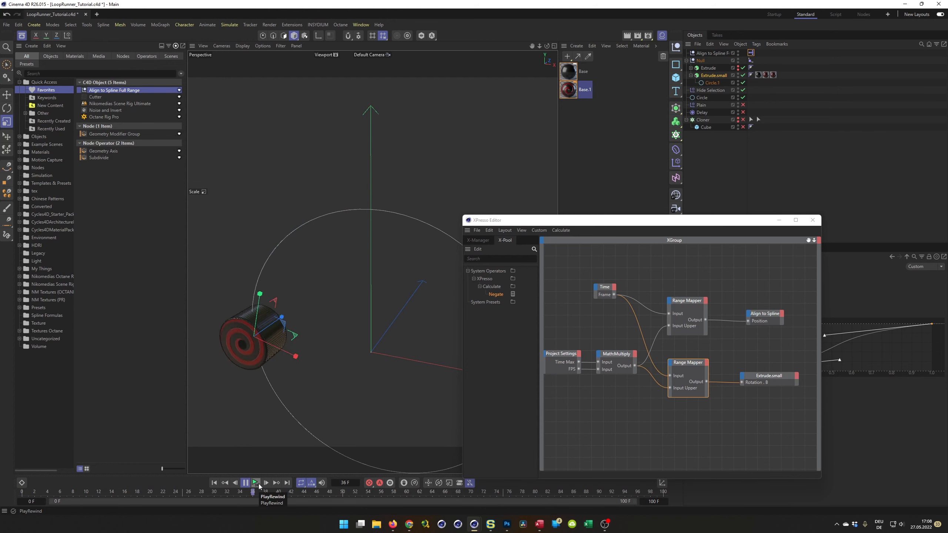
left_click_drag(606, 232, 690, 215)
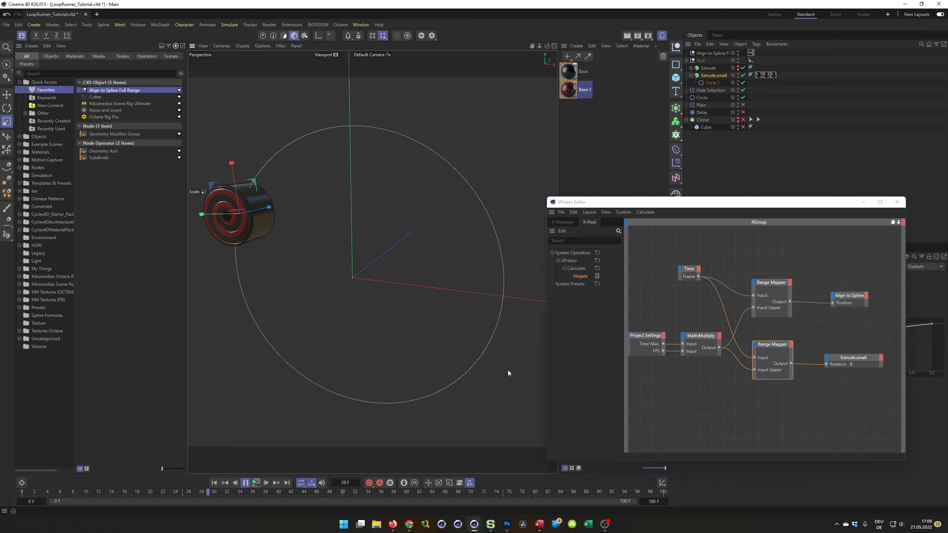
left_click(256, 484)
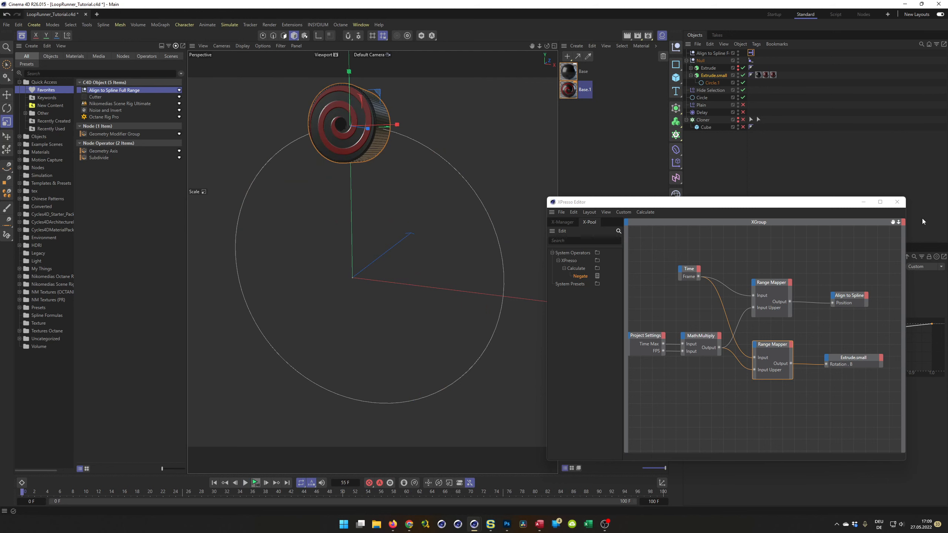
- Close the XPresso Editor, re-enable the Plain, Delay, Cloner and Cube objects, and preview the wheel running past the cubes
left_click(896, 201)
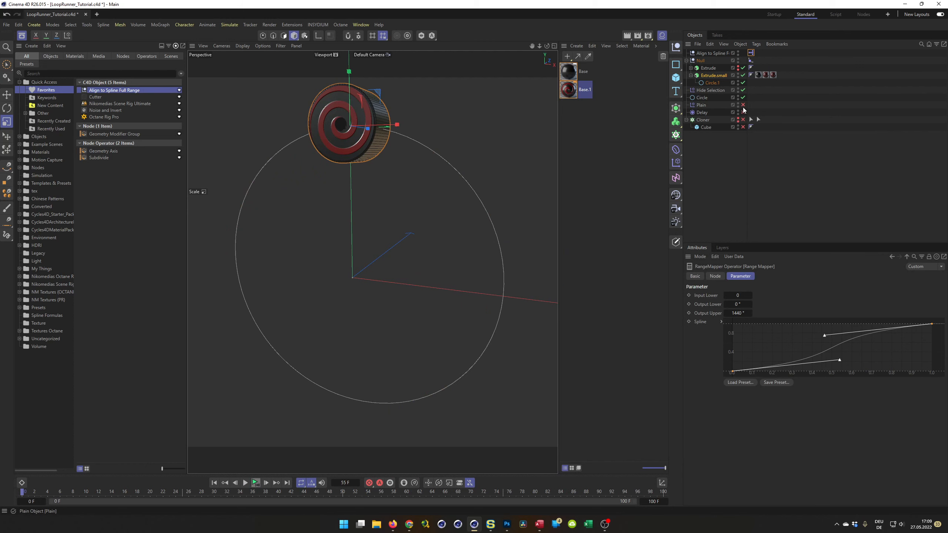
left_click_drag(743, 119, 743, 127)
scroll(382, 298, "down", 3)
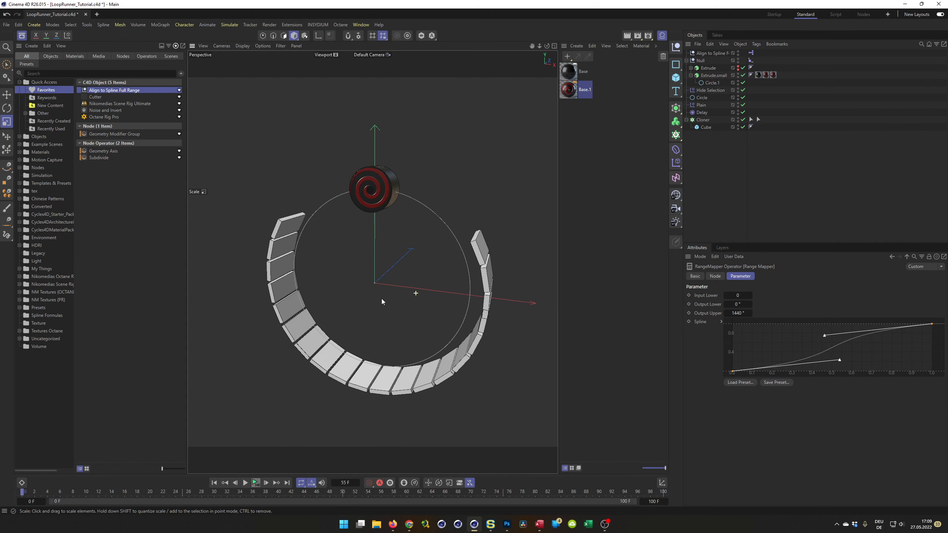
left_click_drag(369, 278, 389, 278, "alt")
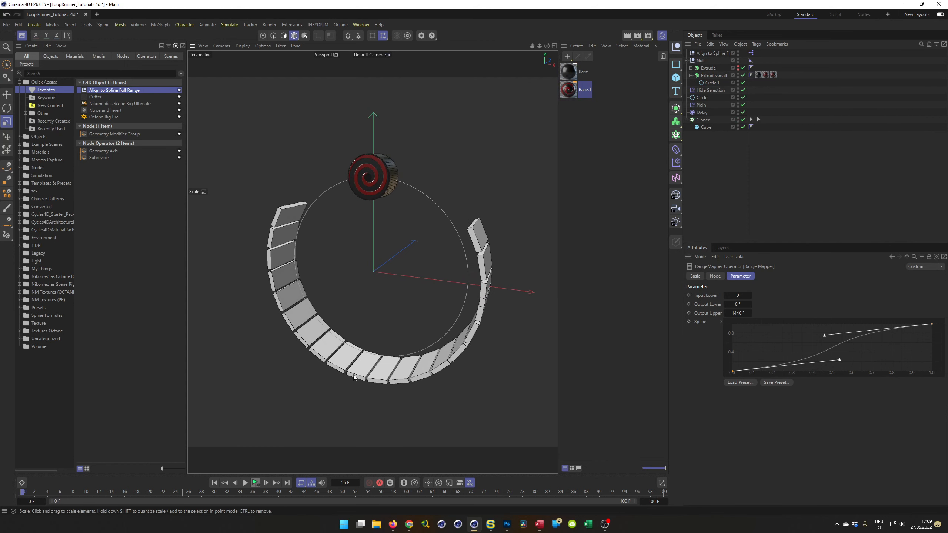
left_click(257, 483)
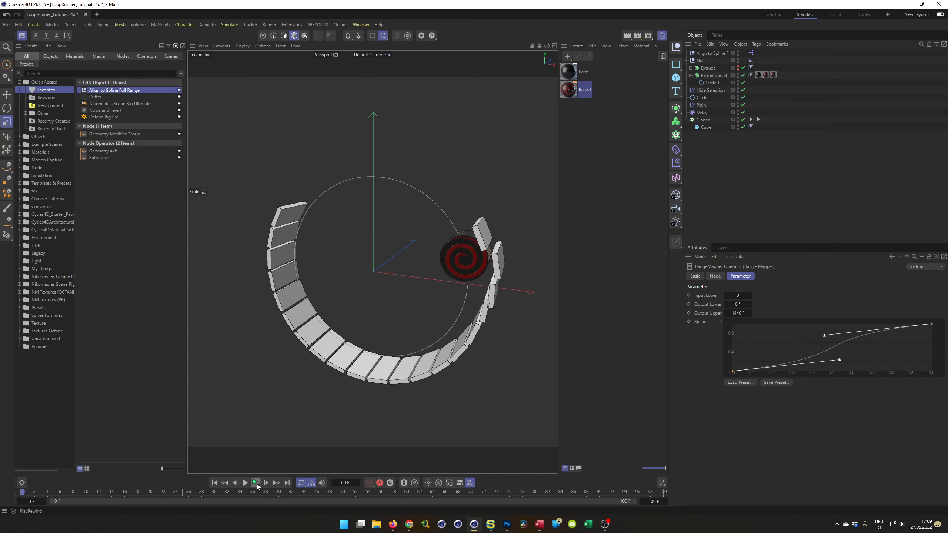
key("F8")
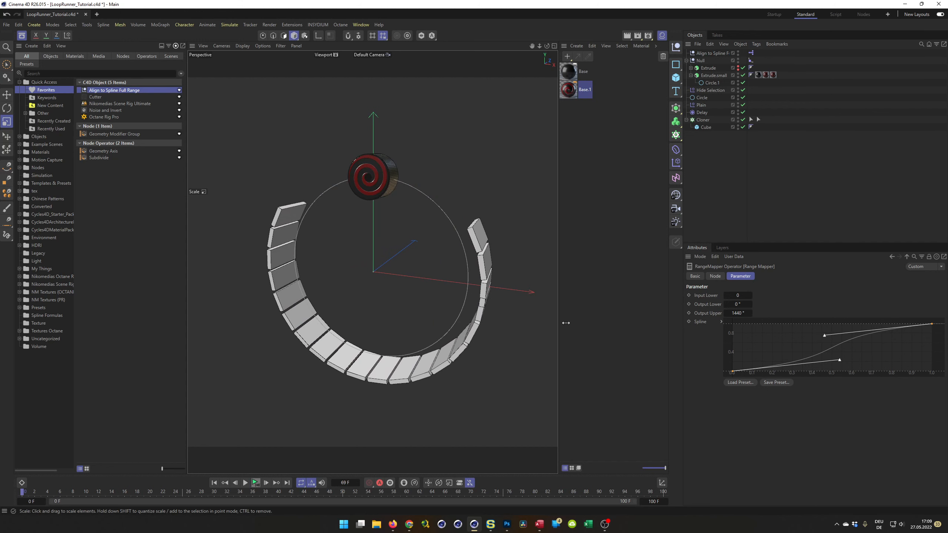
- Turn off the Ring option of the Circle.1 spline inside the Extrude object
left_click(691, 68)
left_click(712, 76)
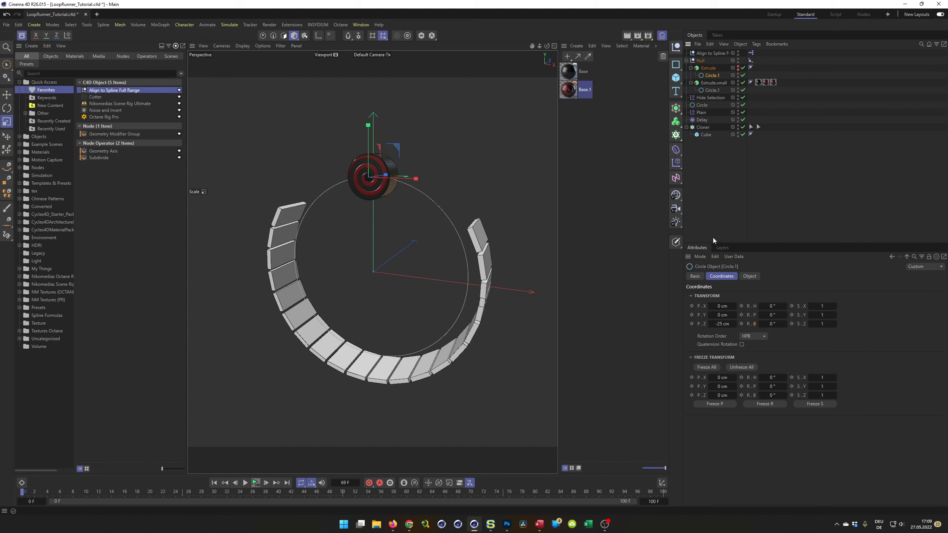
left_click(747, 277)
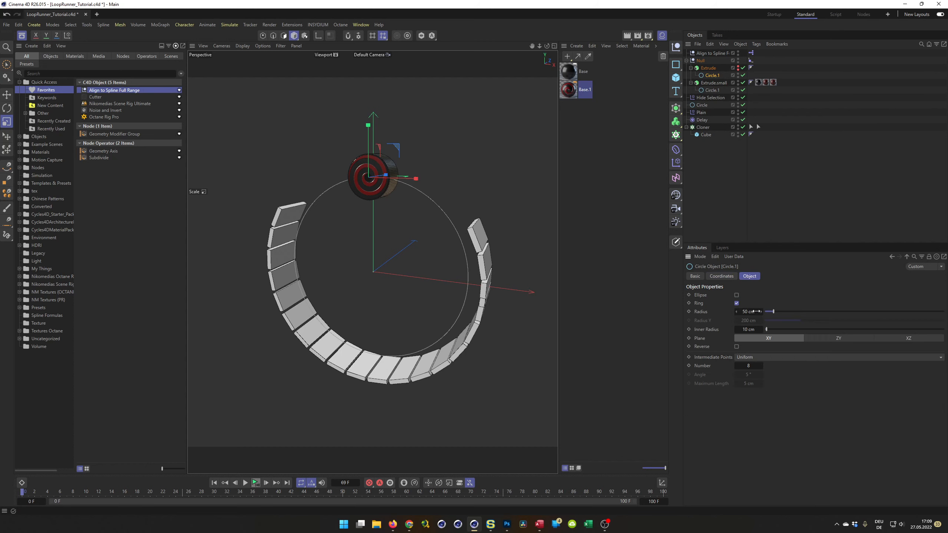
left_click(736, 303)
key("t")
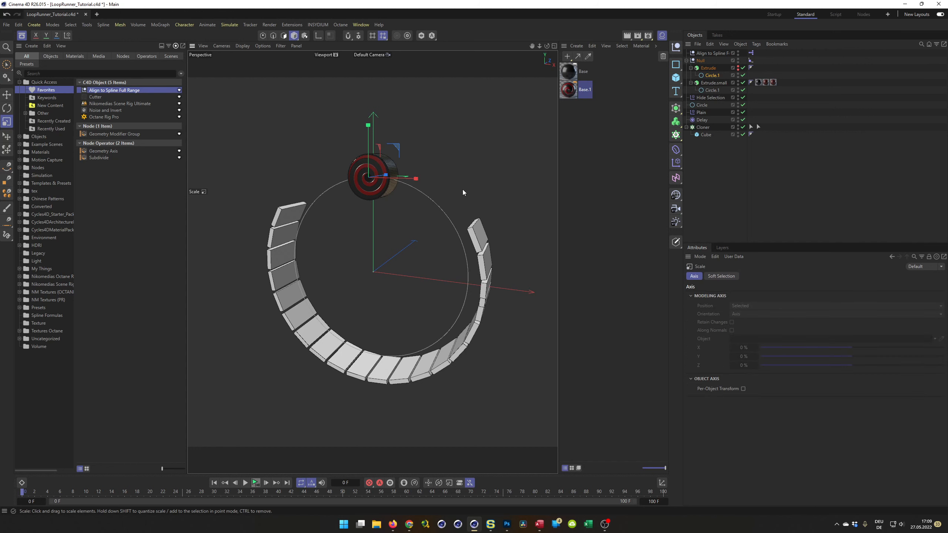
left_click_drag(465, 192, 494, 183)
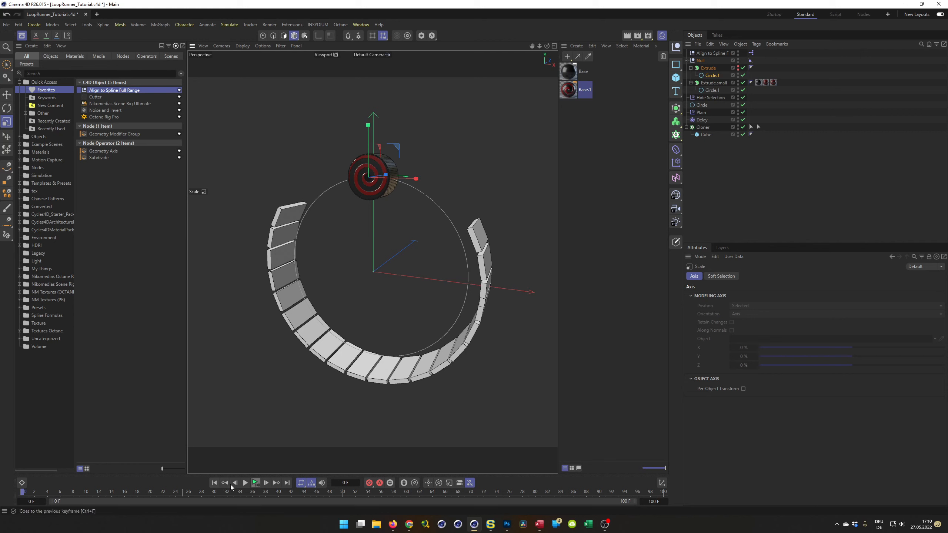
- Play the full animation to examine how the cloned cubes react to the rolling spiral wheel
left_click(255, 483)
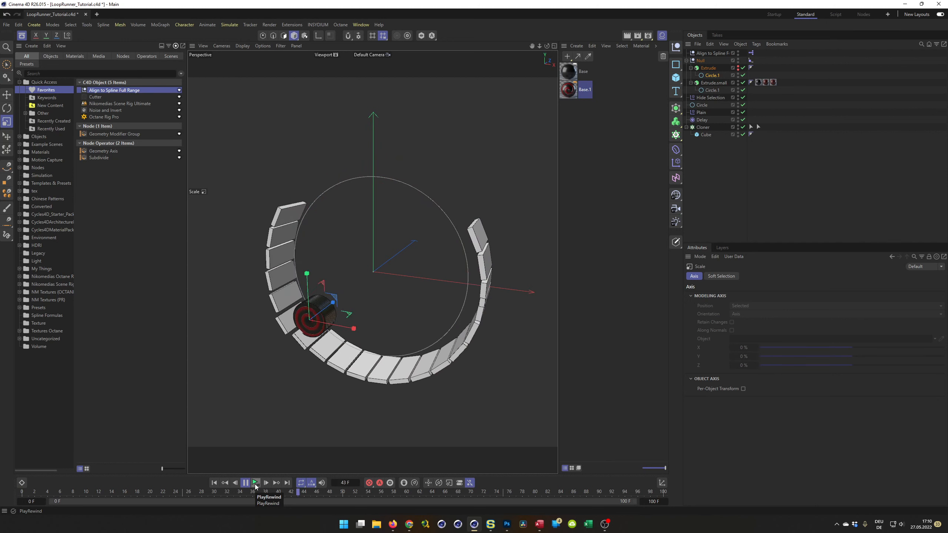
left_click(255, 485)
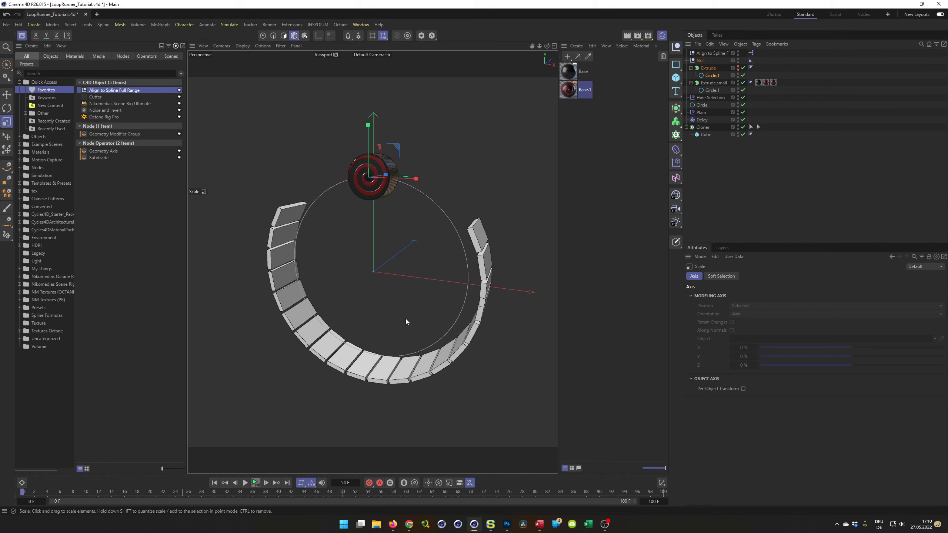
left_click_drag(403, 320, 401, 350)
left_click(246, 484)
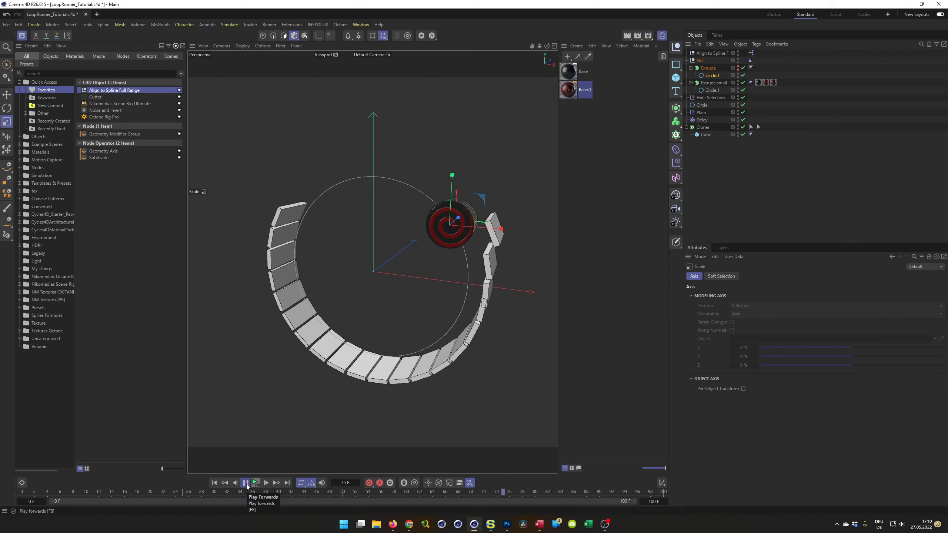
left_click(245, 483)
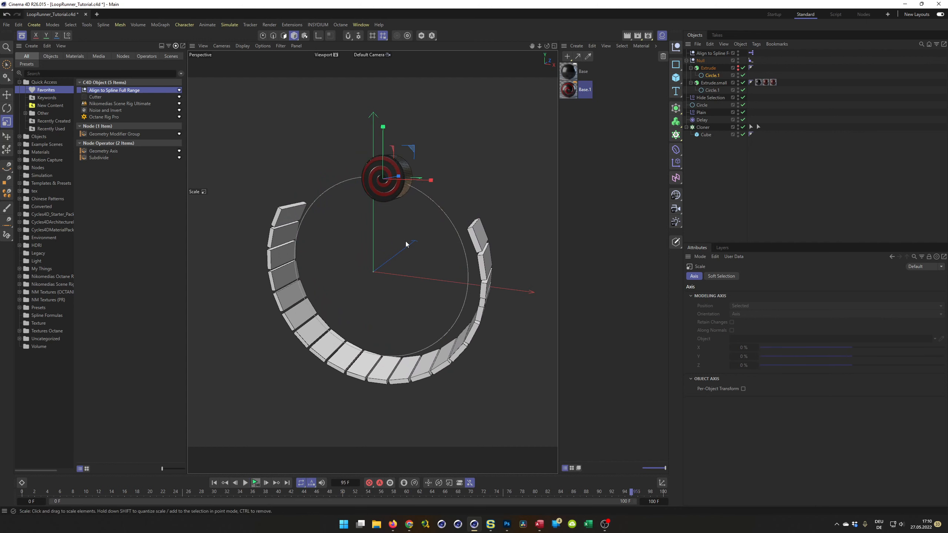
- Try an X position of -40 cm on the Plain effector and play the animation to check the cube displacement
left_click(701, 112)
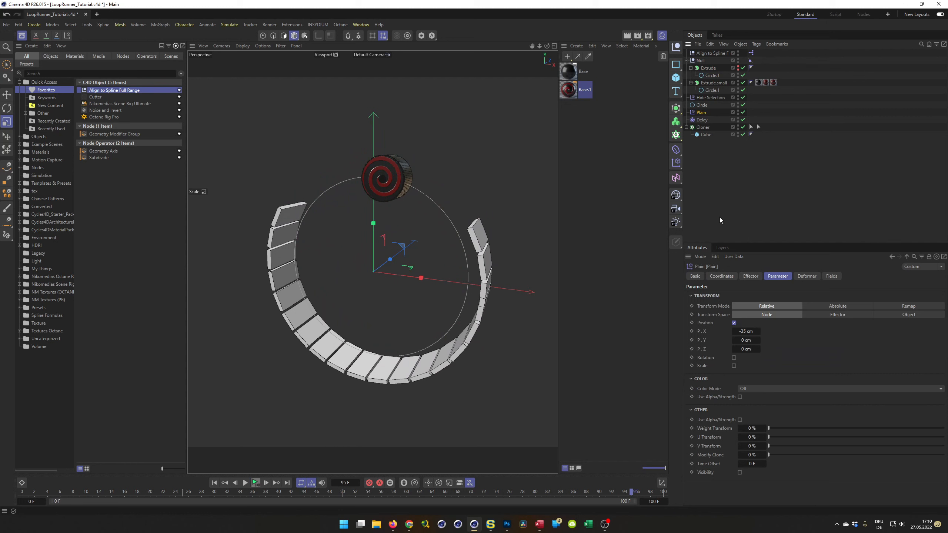
left_click(744, 331)
type("-40")
key("Return")
left_click(254, 483)
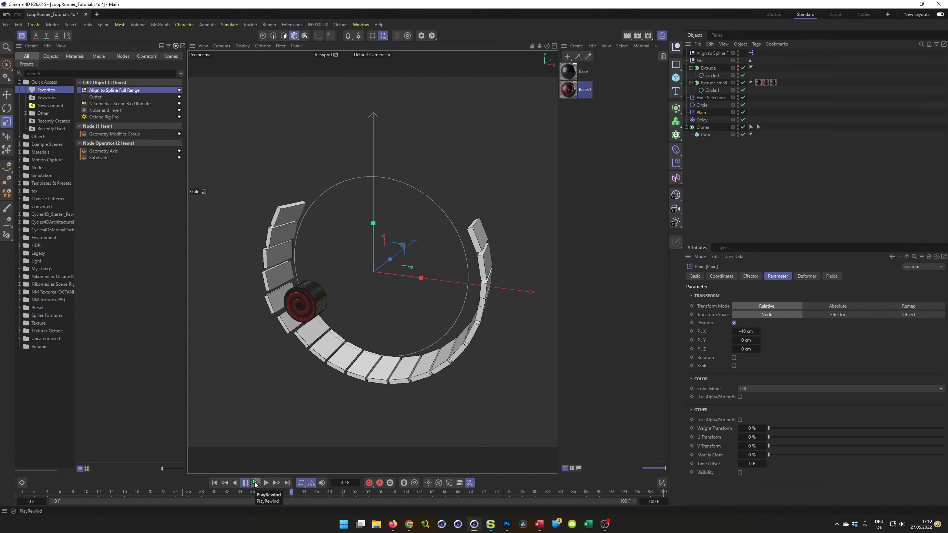
left_click(255, 483)
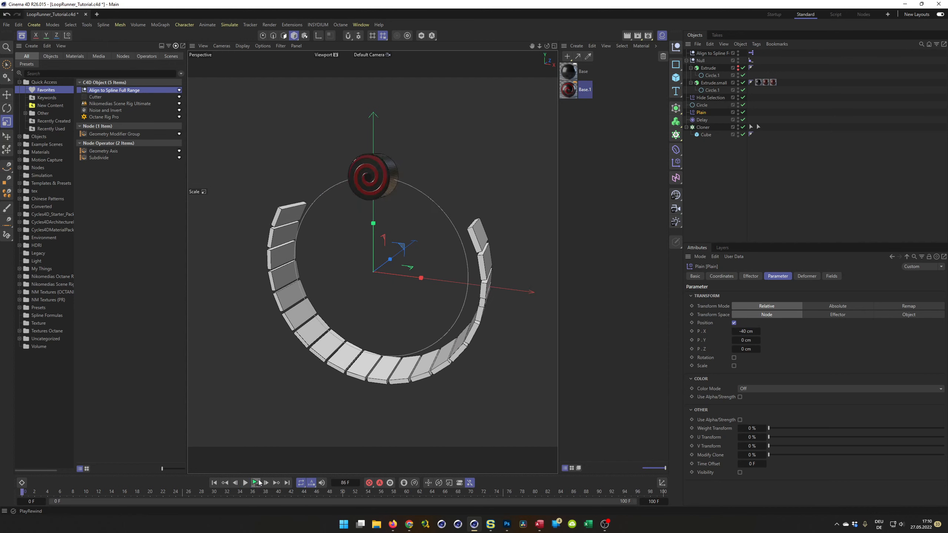
- Set the Plain effector's X position to -35 cm and save the project
left_click(746, 331)
type("-")
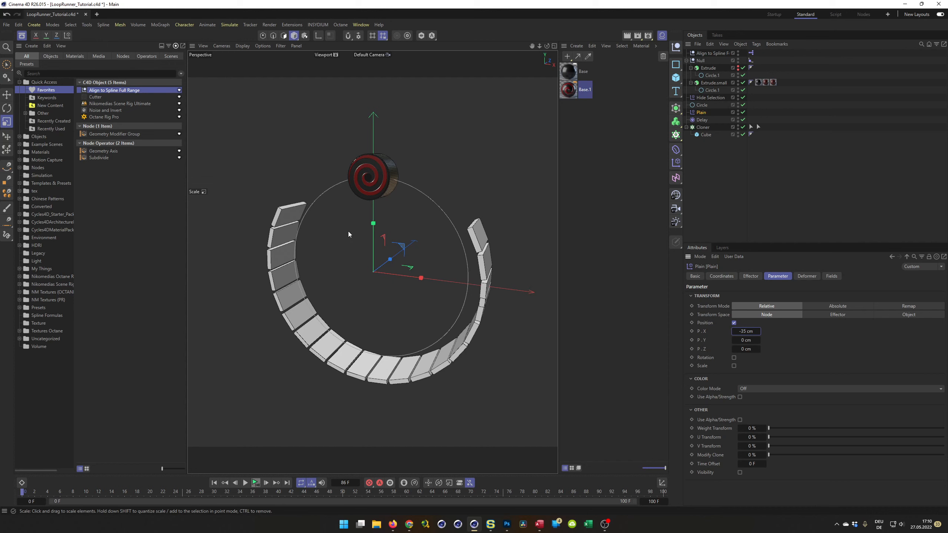
left_click_drag(360, 235, 369, 182, "alt")
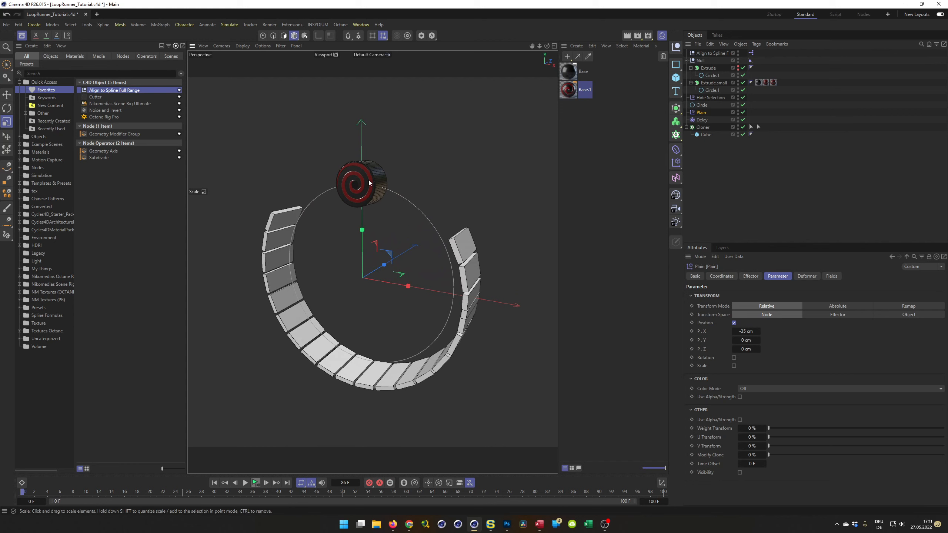
left_click_drag(369, 182, 379, 223, "alt")
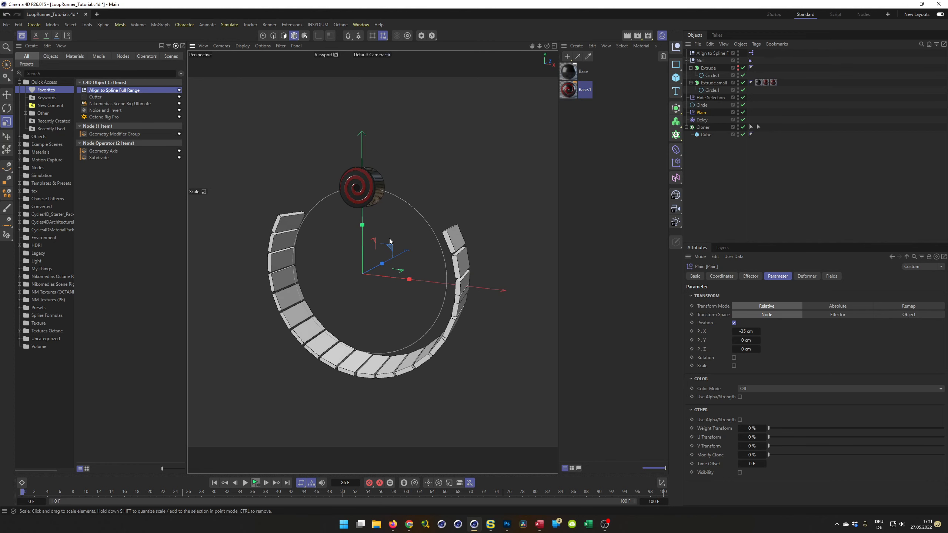
key("ctrl+s")
- Switch to the browser to examine the mounted pads in the Loop Runner reference video, and return to Cinema 4D
key("alt+Tab")
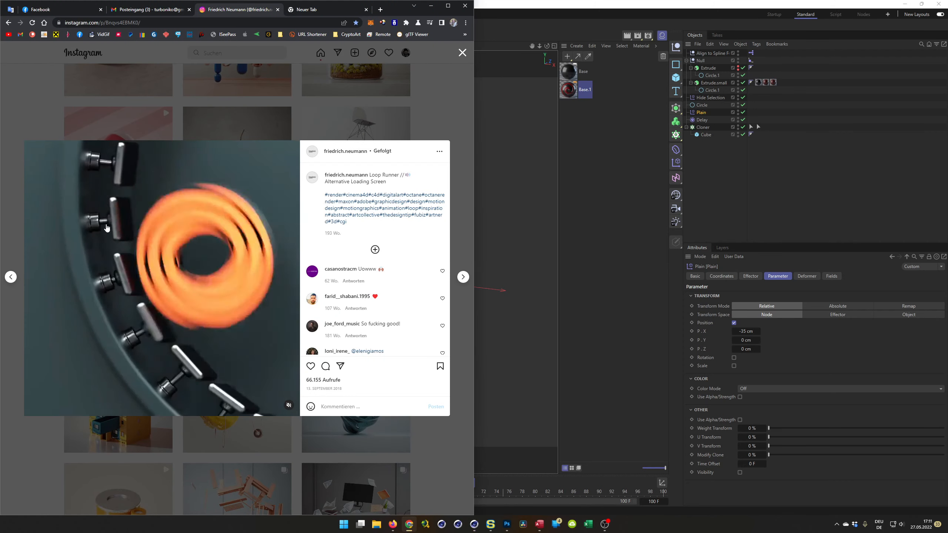
left_click(568, 14)
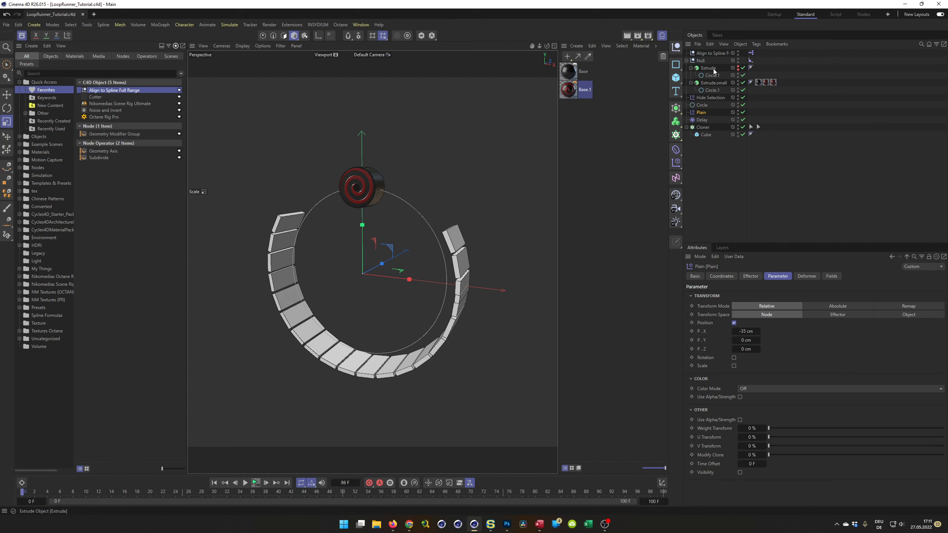
- Select the Cube and disable the Plain, Delay and Cloner objects to isolate the single block
left_click(707, 136)
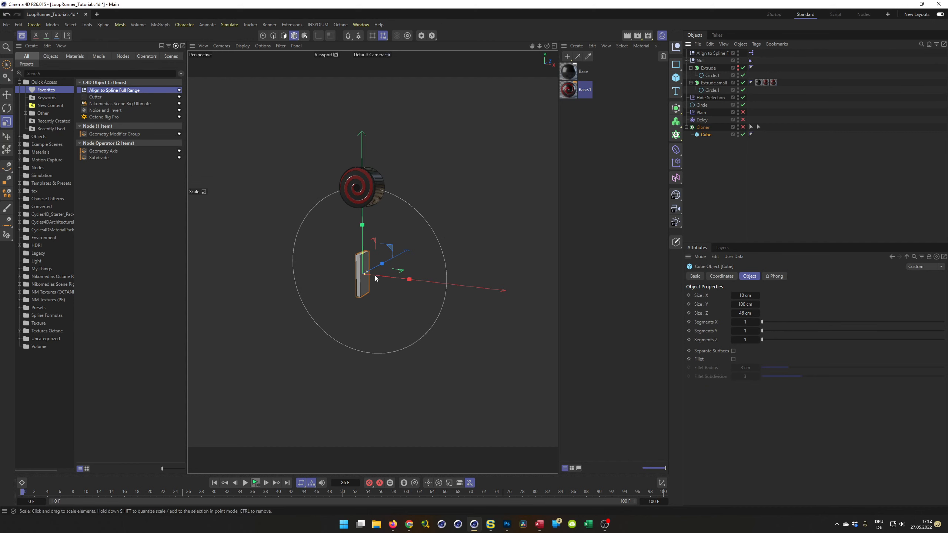
right_click_drag(369, 276, 453, 250, "alt")
left_click_drag(347, 262, 209, 262, "alt")
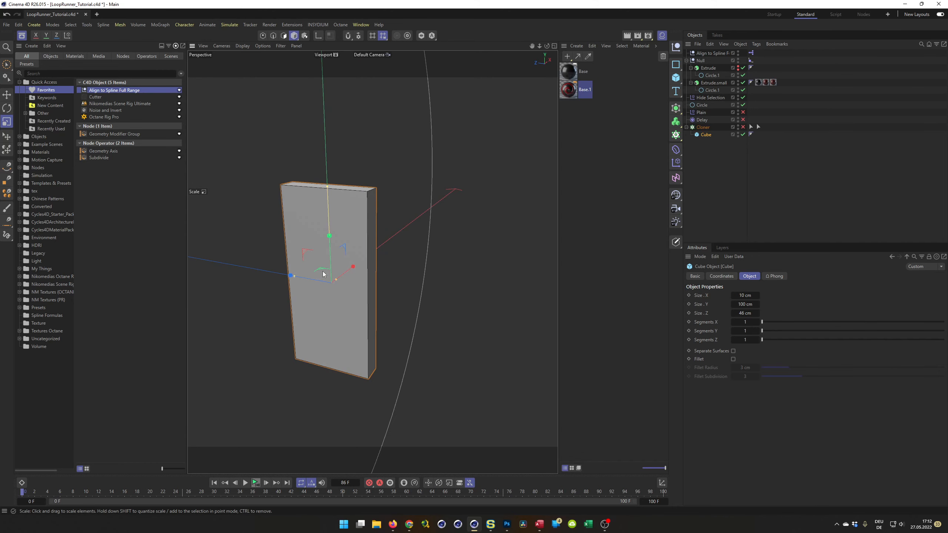
left_click_drag(337, 286, 359, 284, "alt")
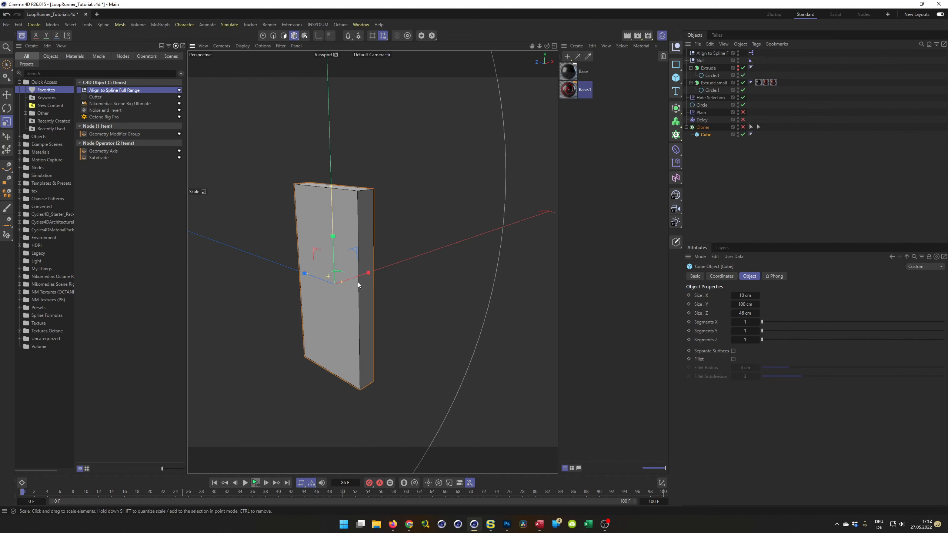
middle_click_drag(355, 286, 369, 278, "alt")
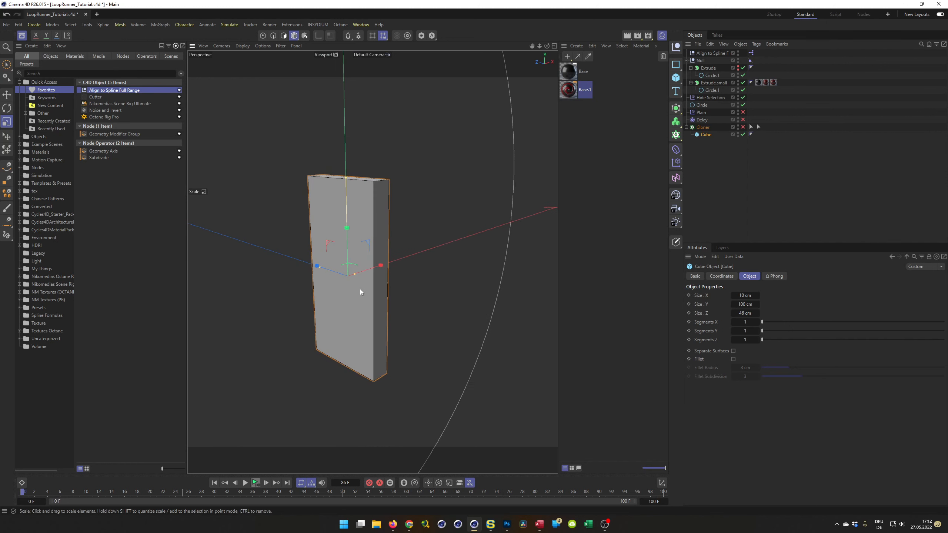
left_click_drag(360, 290, 353, 292, "alt")
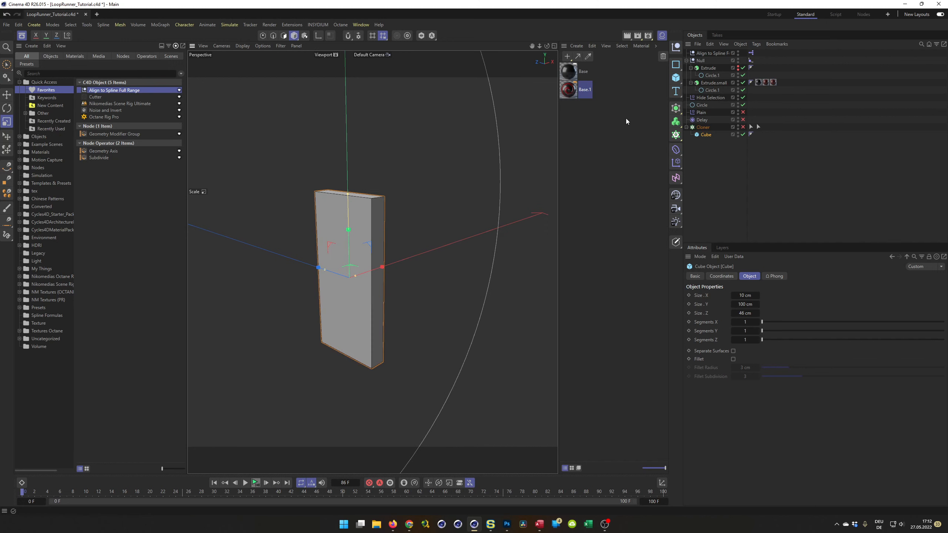
- Add a Tube oriented along +X and scale it down to an outer radius of about 11.3 cm
left_click(675, 78)
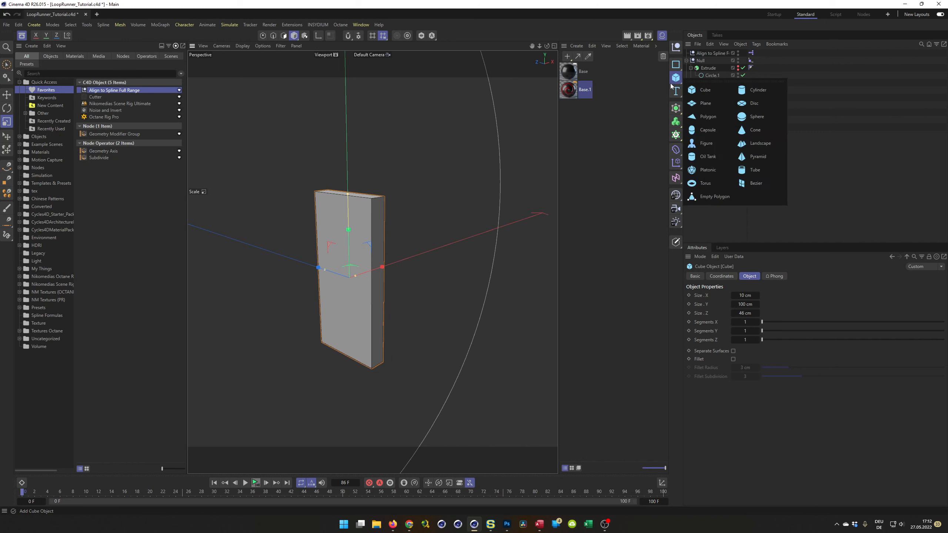
left_click(753, 170)
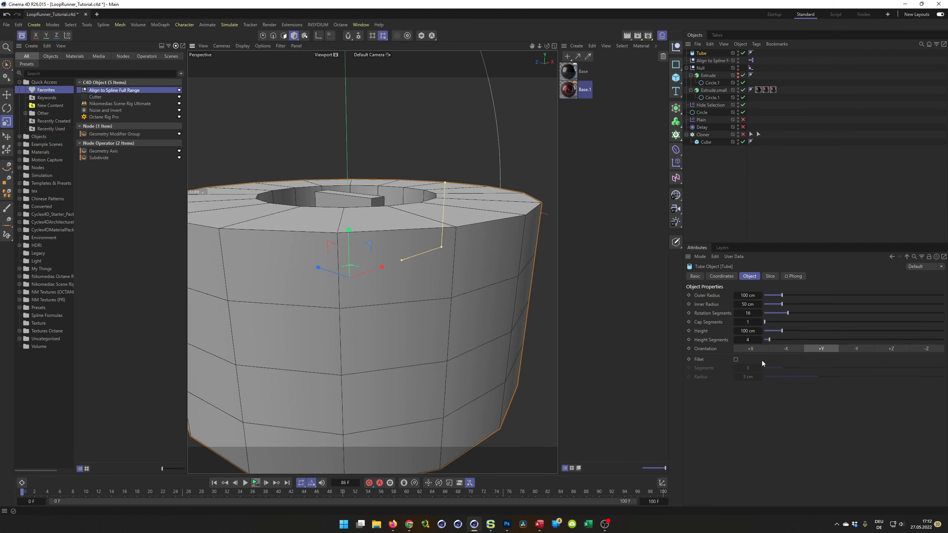
left_click(749, 348)
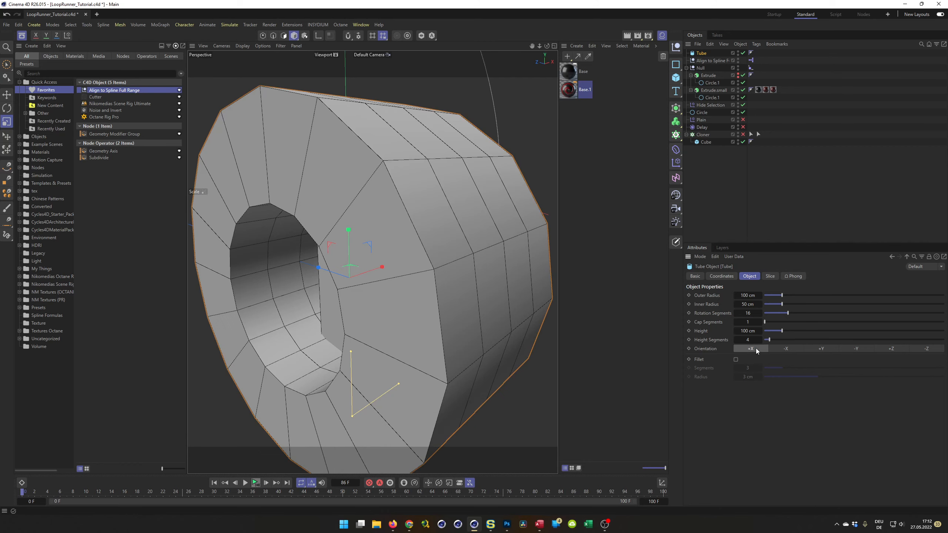
left_click_drag(466, 360, 218, 429)
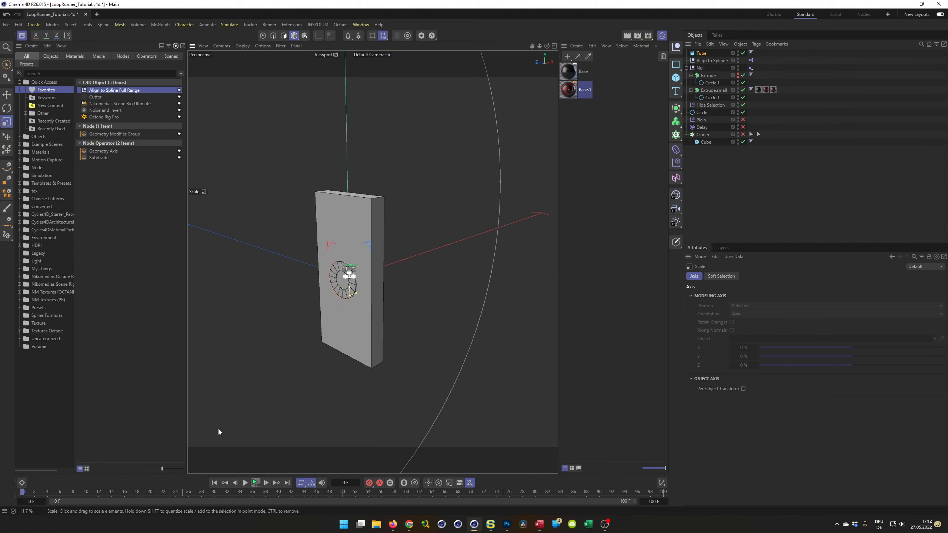
- Move the Tube along X out to the cube's broad face and place it below the Cloner in the object hierarchy
key("e")
left_click_drag(378, 268, 350, 295)
scroll(336, 304, "up", 3)
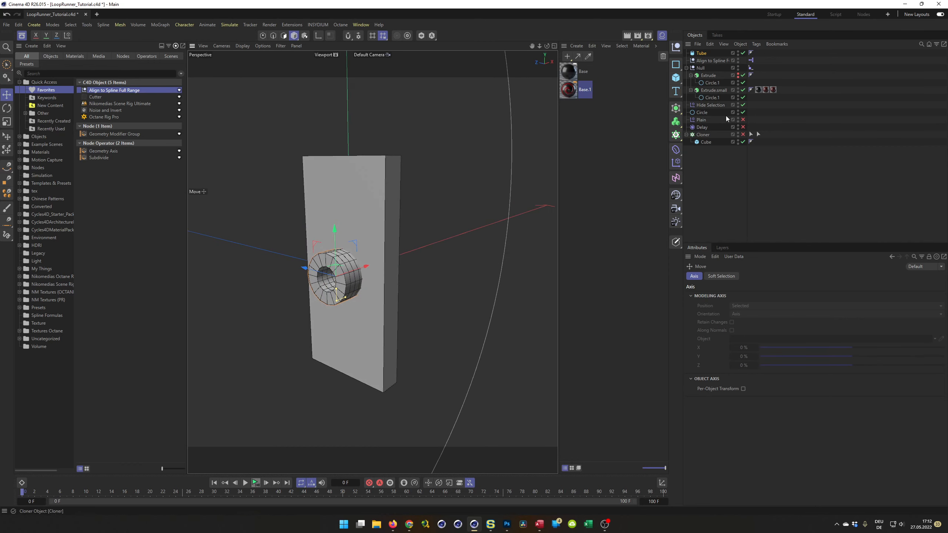
left_click_drag(705, 57, 713, 242)
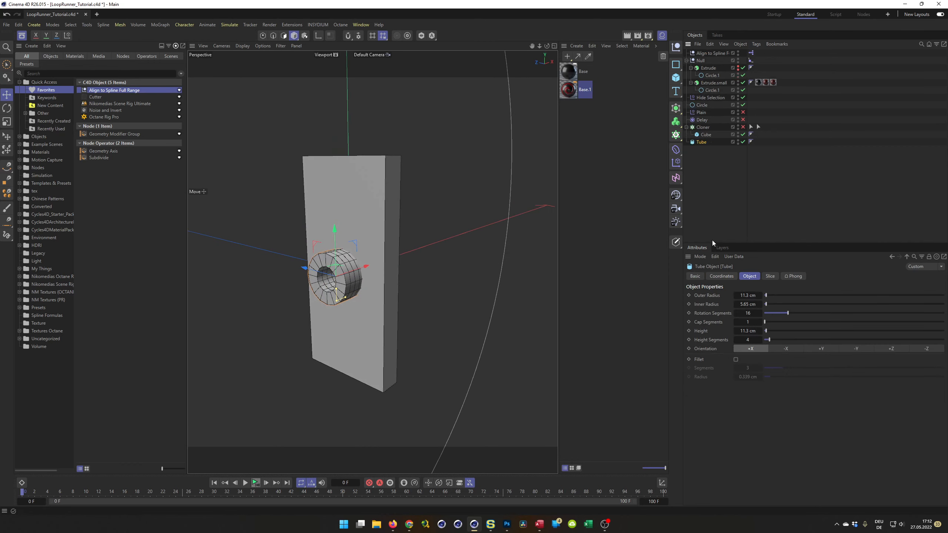
- Set the Tube's outer radius to 10 cm, inner radius to 5 cm and rotation segments to 50
left_click(747, 295)
type("10")
key("Tab")
type("5")
key("Tab")
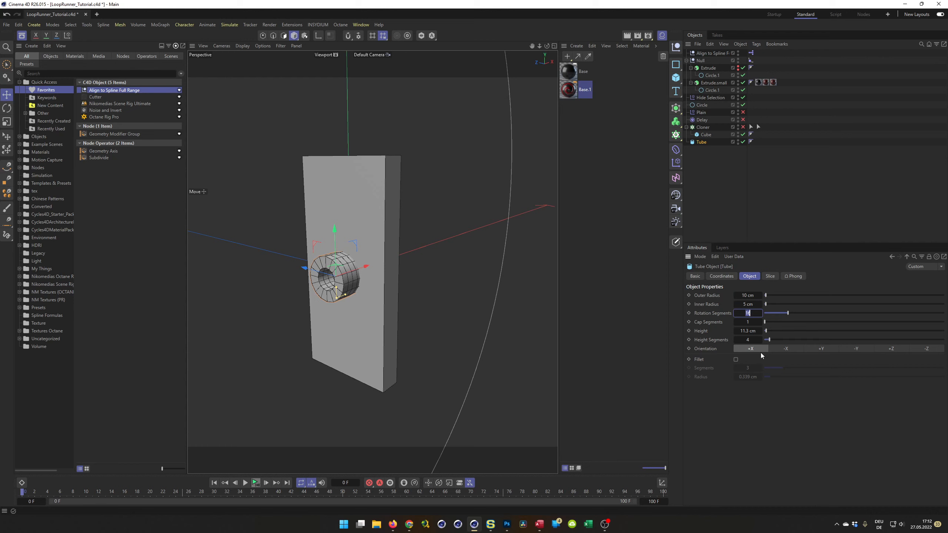
type("50")
key("Return")
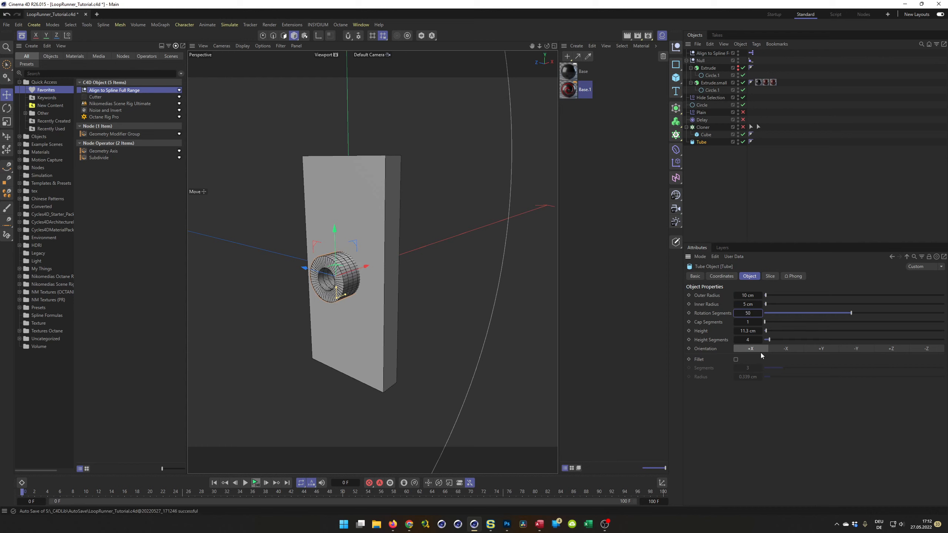
- Try a height of 20 cm on the Tube and inspect it against the cube
key("Tab")
key("Tab")
type("20")
key("Return")
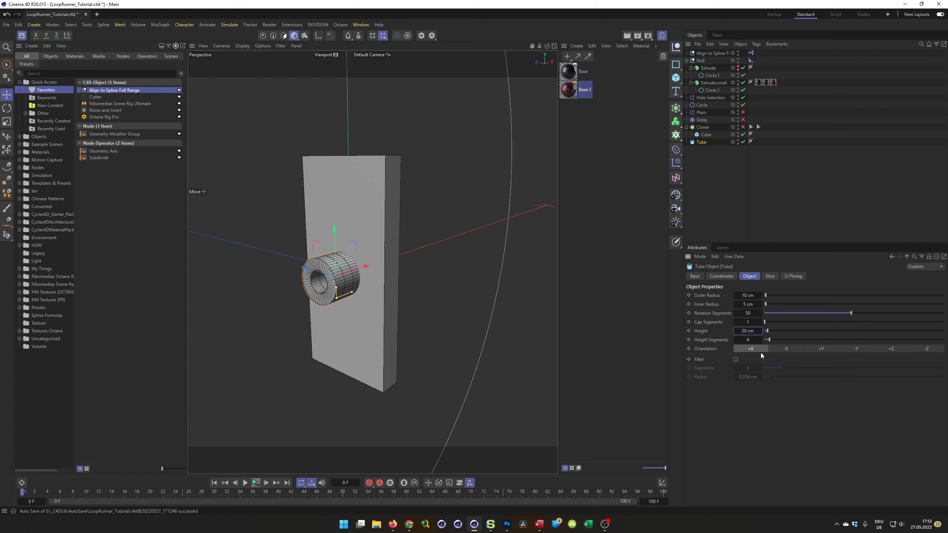
mouse_move(372, 300)
left_mouse_down("alt")
mouse_move(463, 298)
mouse_move(373, 302)
left_mouse_up("alt")
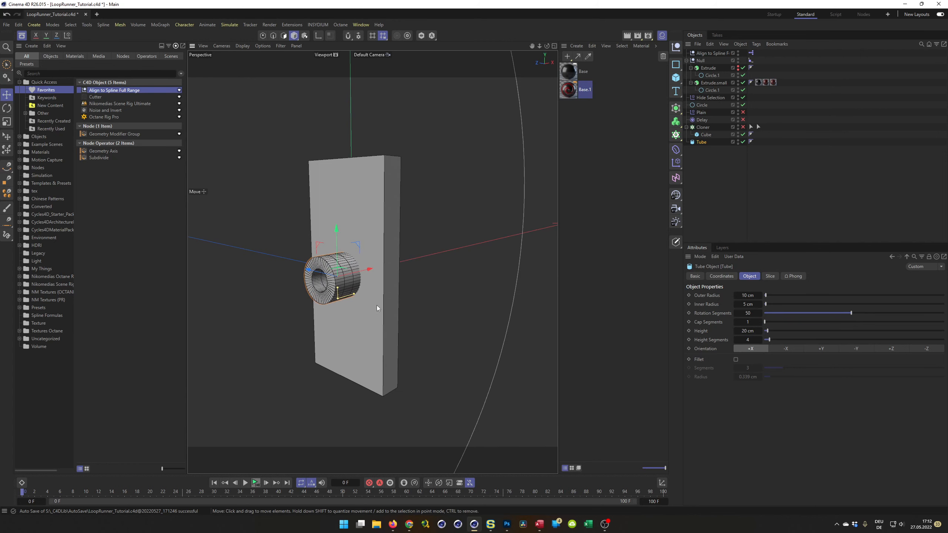
- Set the Tube's height to 15 cm and reduce its height segments to 1
double_click(745, 331)
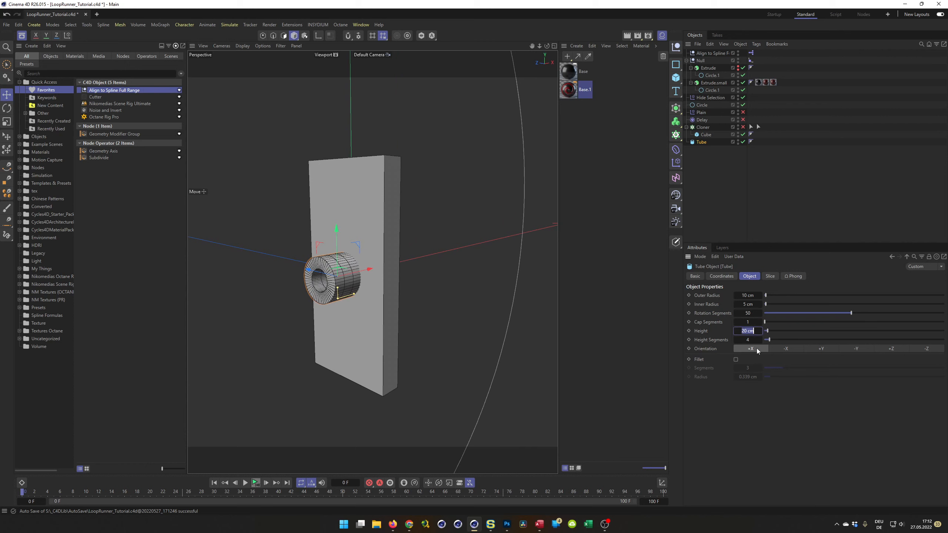
type("15")
key("Return")
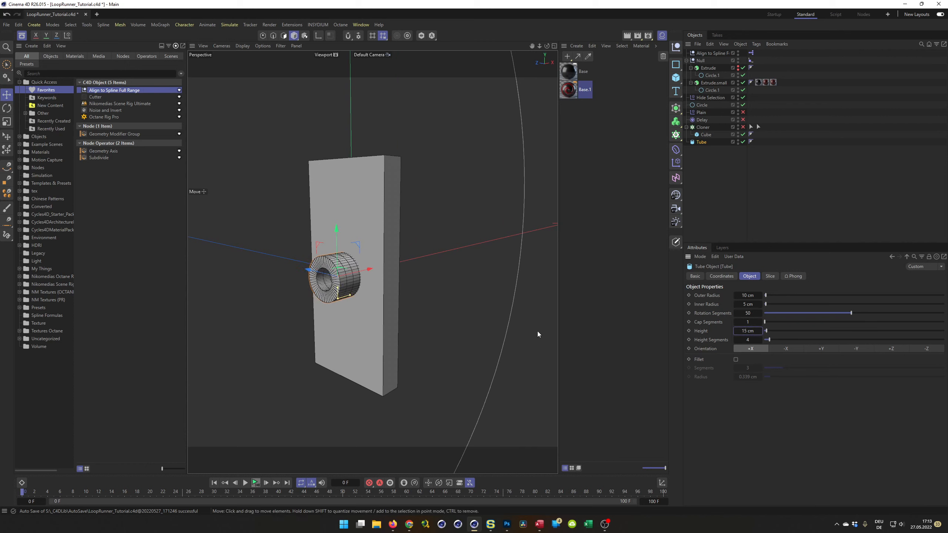
left_click_drag(753, 340, 727, 340)
left_click_drag(357, 259, 381, 263, "alt")
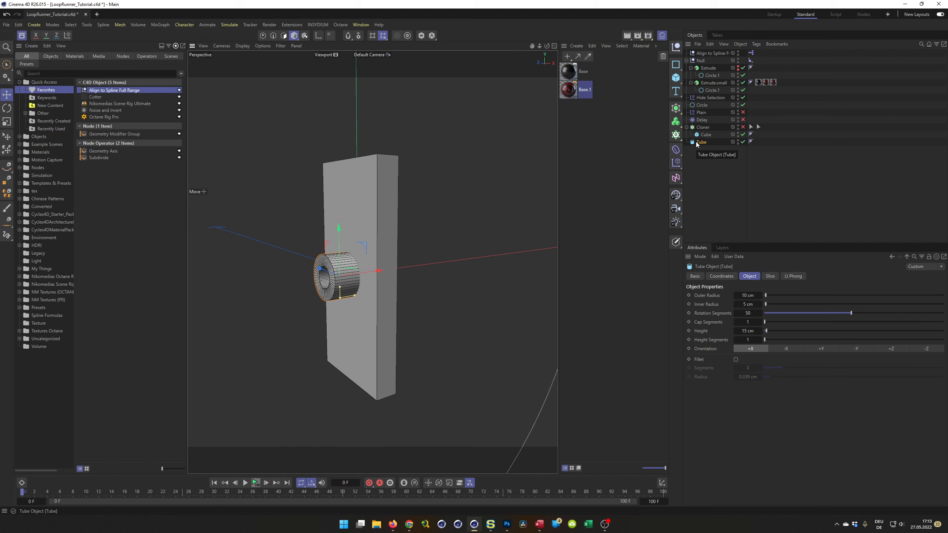
- Wrap the Cube in a Volume Builder inside a Volume Mesher, using the Startup layout, and return to the Standard layout
left_click(705, 135)
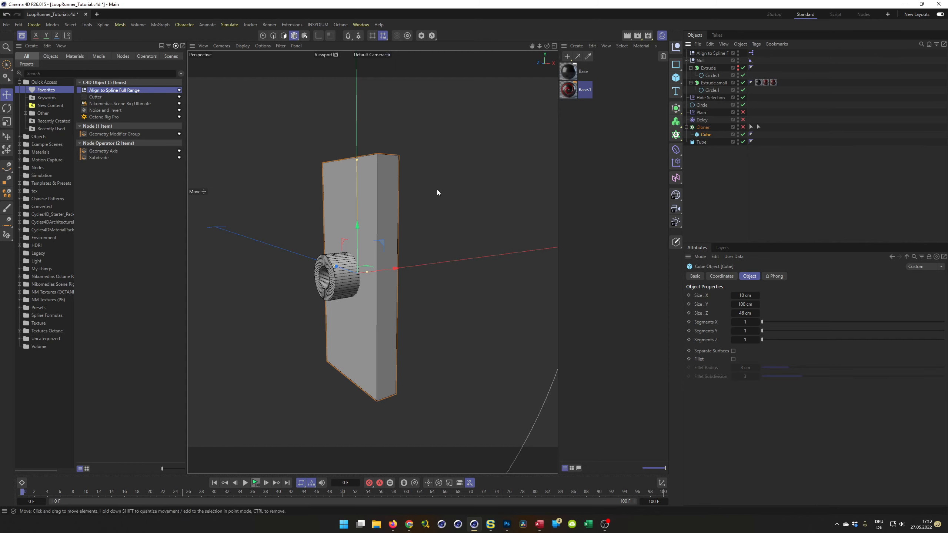
left_click(775, 14)
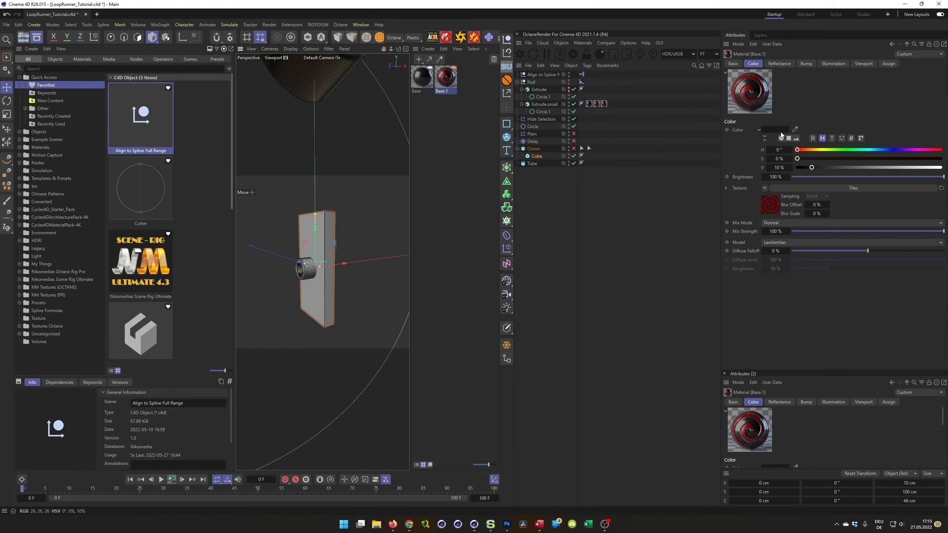
left_click(504, 211)
left_click(507, 209)
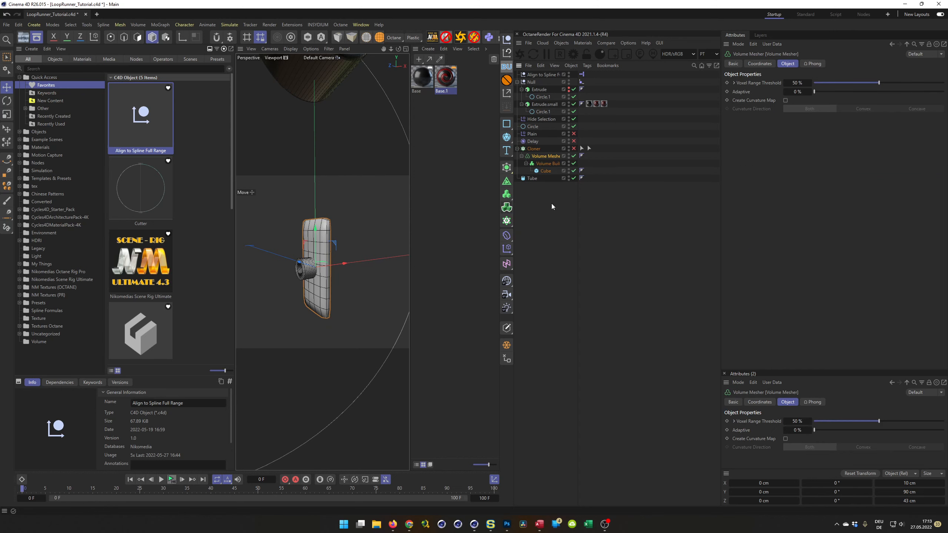
left_click(802, 15)
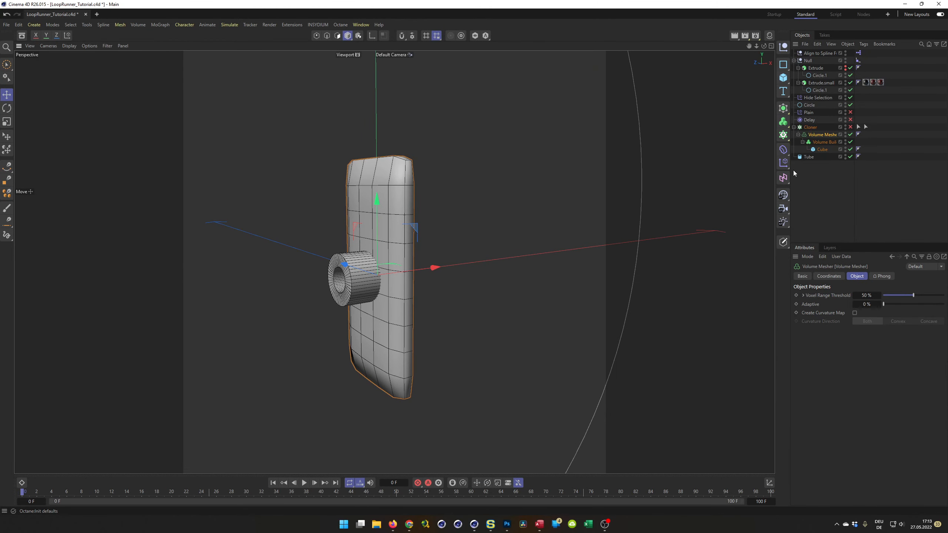
left_click_drag(789, 171, 625, 170)
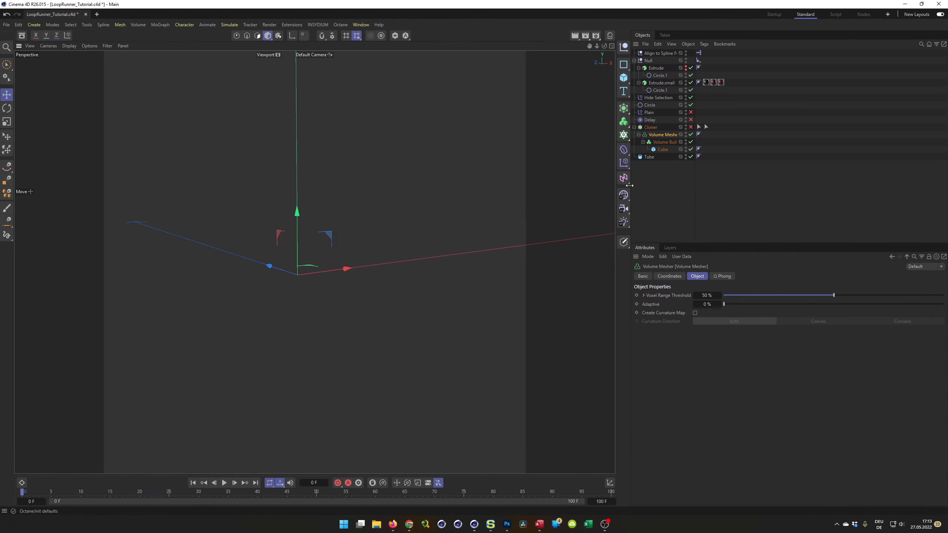
- Try a voxel size of 0.5 cm on the Volume Builder, and set it to 1 cm
left_click(659, 143)
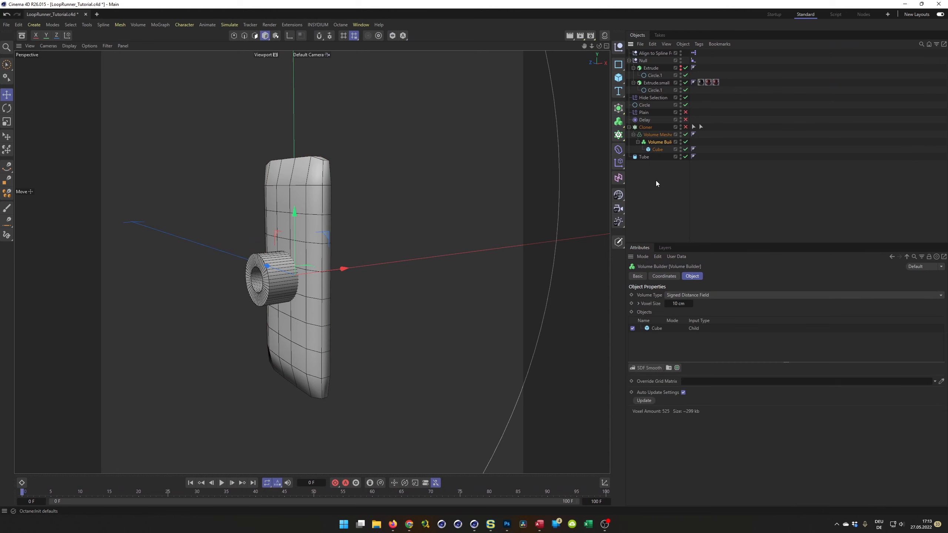
left_click(676, 303)
type("0.5")
key("Return")
left_click(685, 304)
type("1")
key("Return")
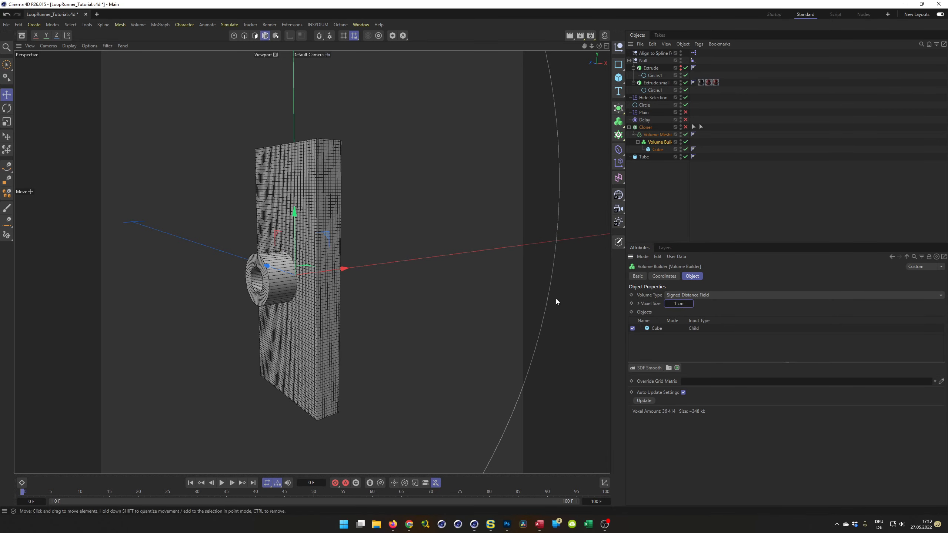
- Try a voxel size of 2 cm on the Volume Builder, and restore it to 1 cm
scroll(326, 254, "up", 8)
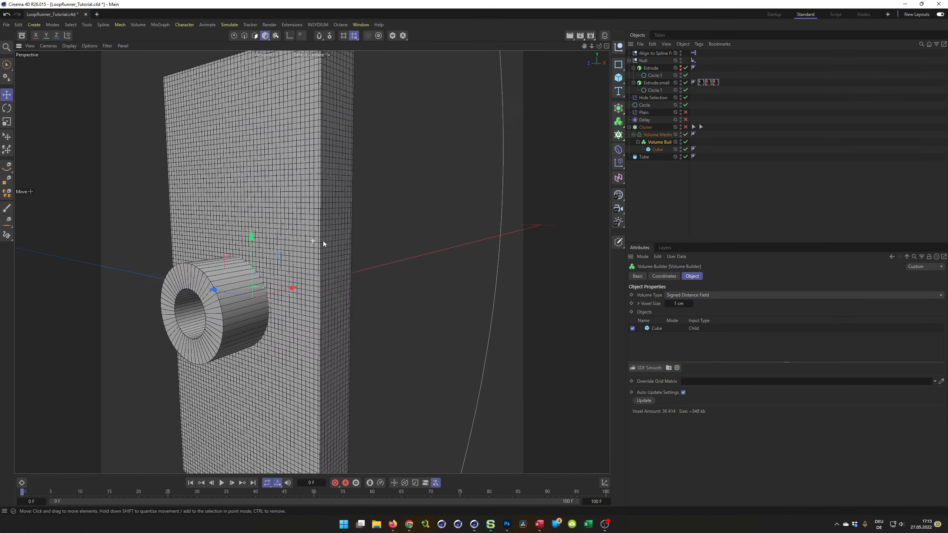
scroll(335, 238, "up", 1)
left_click(676, 304)
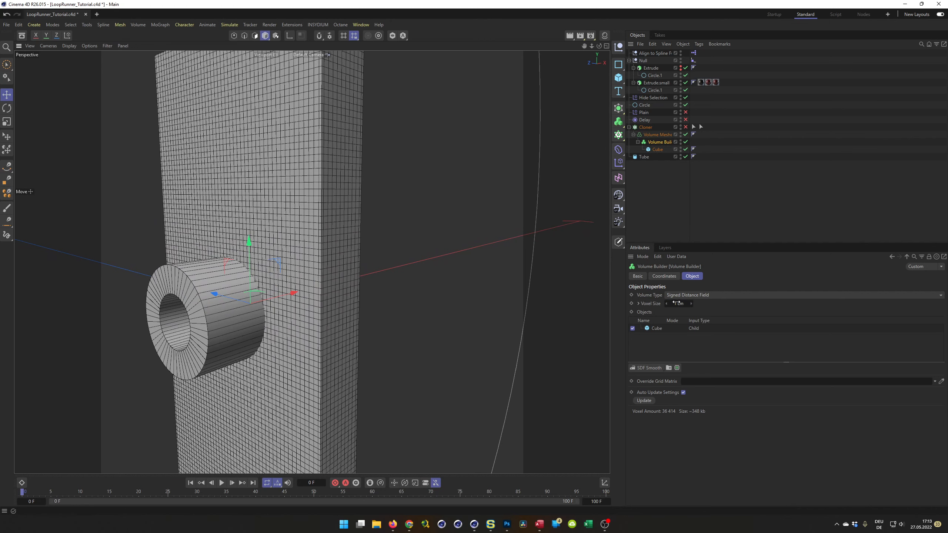
type("2")
key("Return")
left_click_drag(493, 313, 353, 161, "alt")
left_click(686, 304)
type("1")
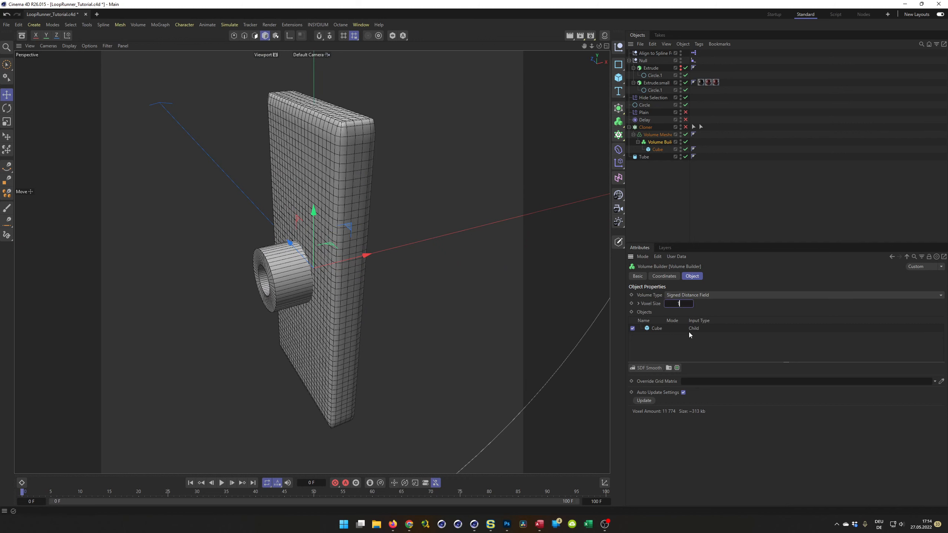
key("Return")
left_click_drag(396, 303, 332, 297, "alt")
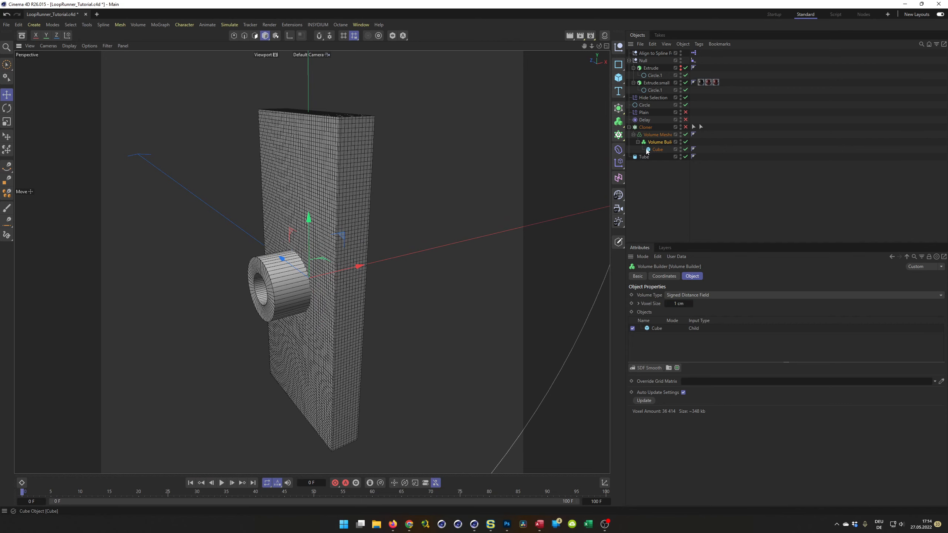
- Place the Tube inside the Volume Builder above the Cube and inspect the merged shape from several angles
left_click_drag(642, 160, 659, 146)
left_click_drag(337, 254, 267, 304, "alt")
mouse_move(290, 302)
right_mouse_down("alt")
mouse_move(331, 281)
mouse_move(305, 311)
right_mouse_up("alt")
left_click_drag(305, 310, 446, 313, "alt")
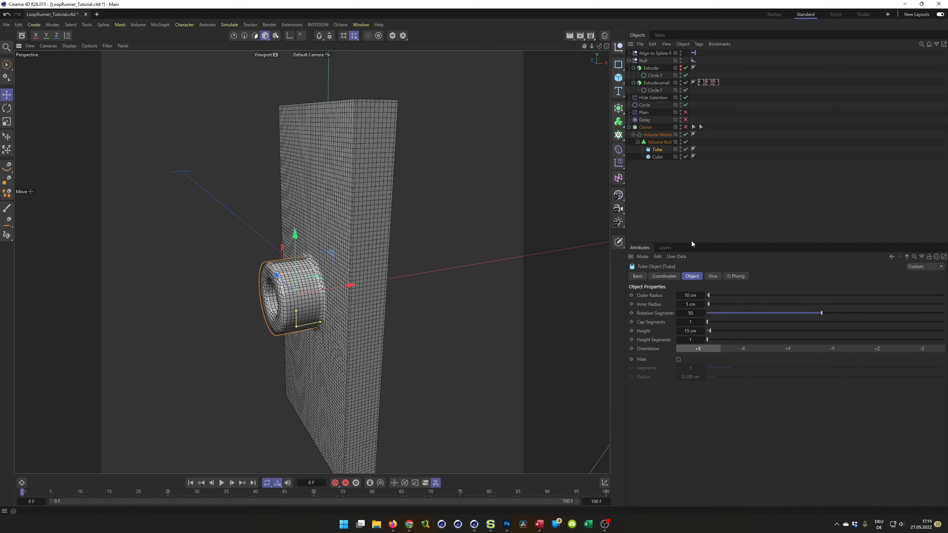
- Set the Volume Builder's voxel size to 0.5 cm and add an SDF Smooth filter to it
left_click(659, 142)
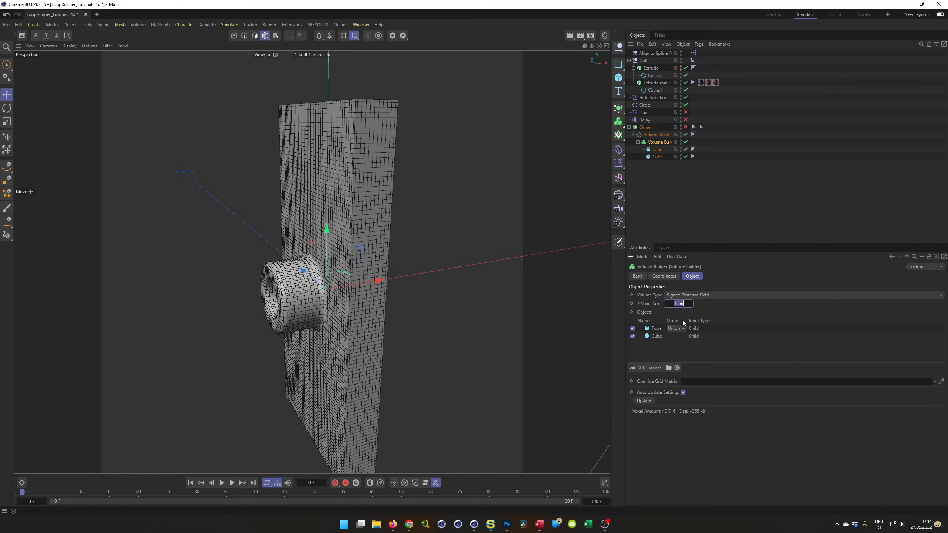
type("0.5")
key("Return")
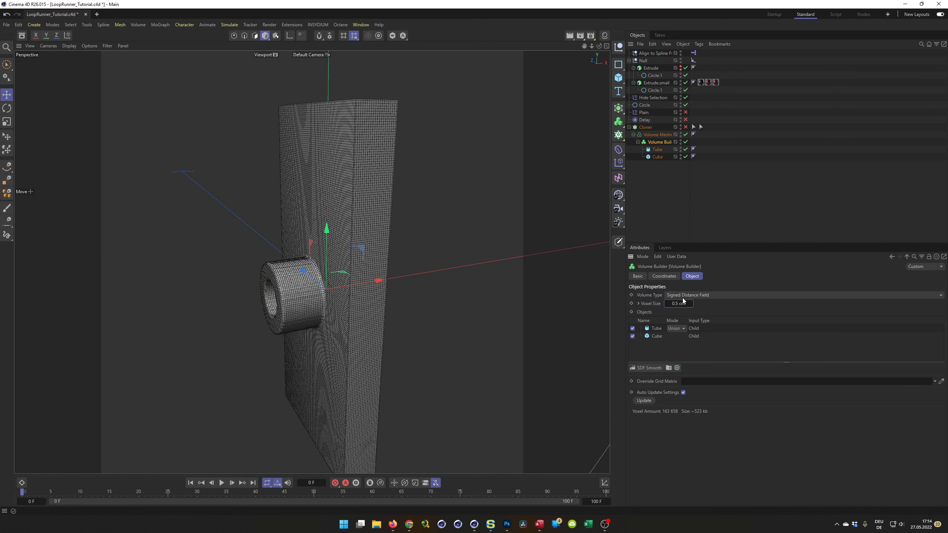
left_click(651, 368)
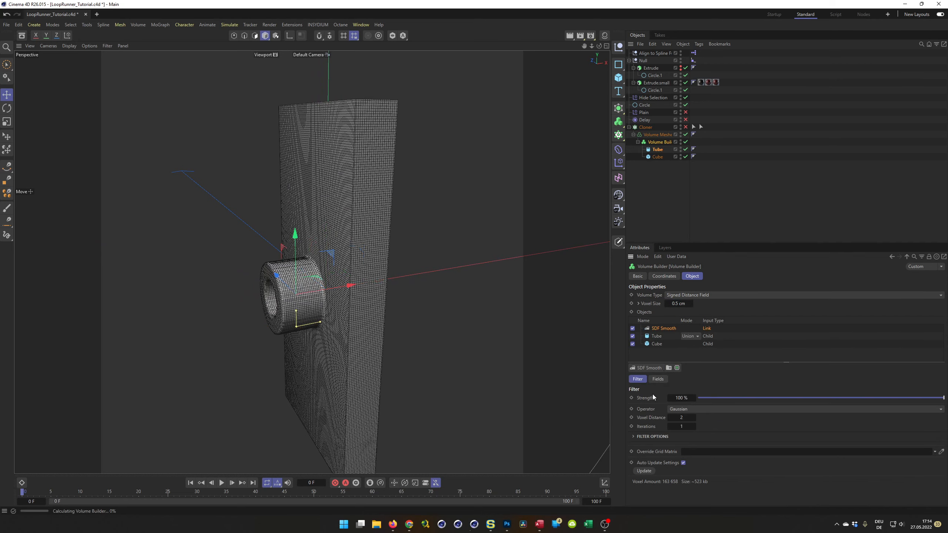
left_click_drag(354, 259, 333, 290, "alt")
scroll(251, 344, "down", 8)
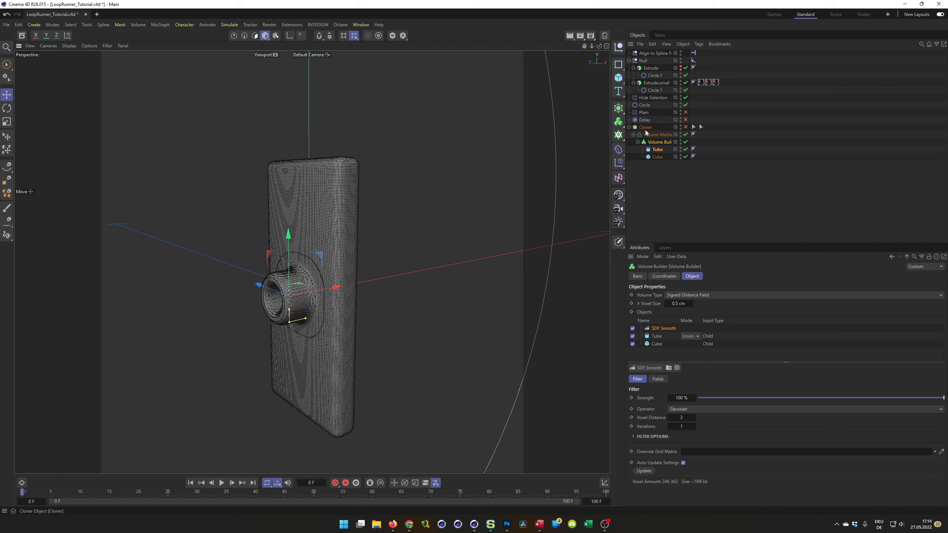
- Wrap the Volume Mesher in a Remesh generator and set its mesh density to 25 %
left_click(658, 135)
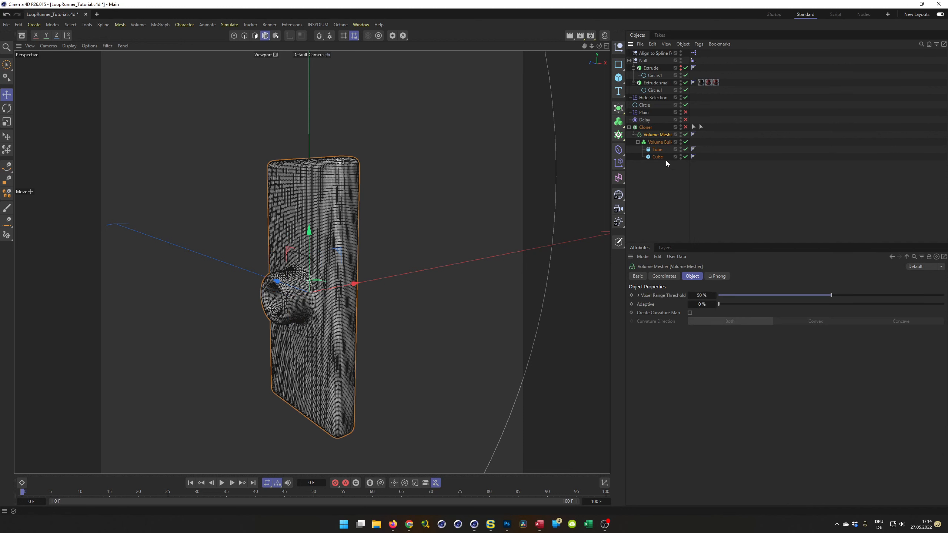
key("shift+c")
type("rem")
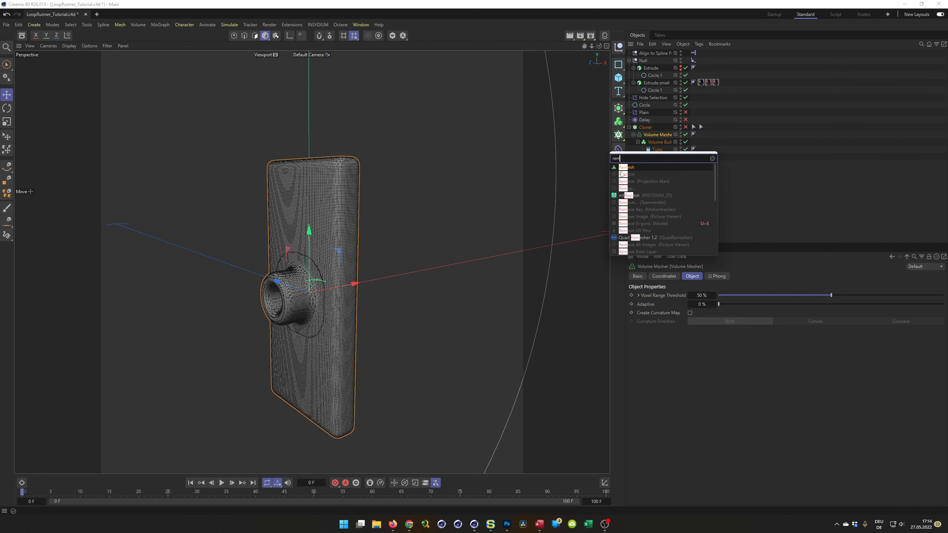
left_click(615, 170)
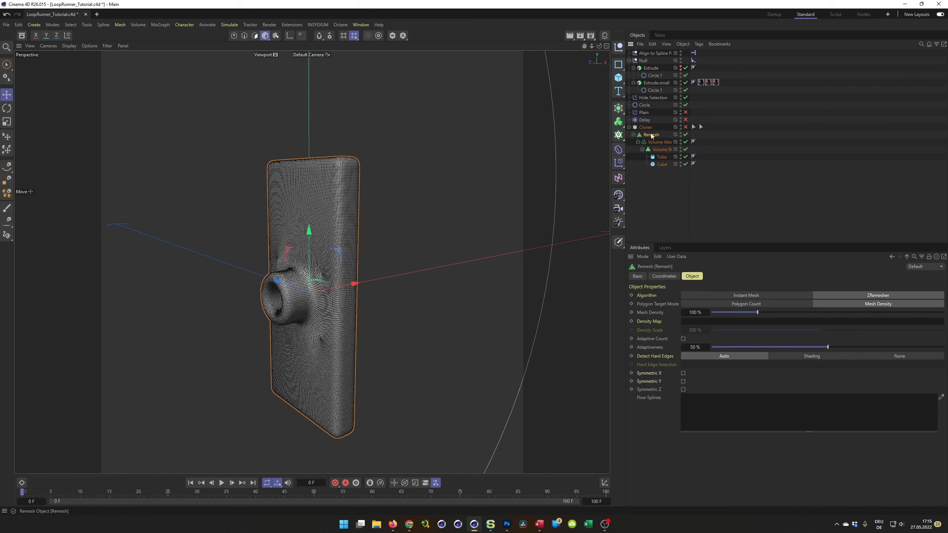
left_click(695, 313)
type("25")
key("Return")
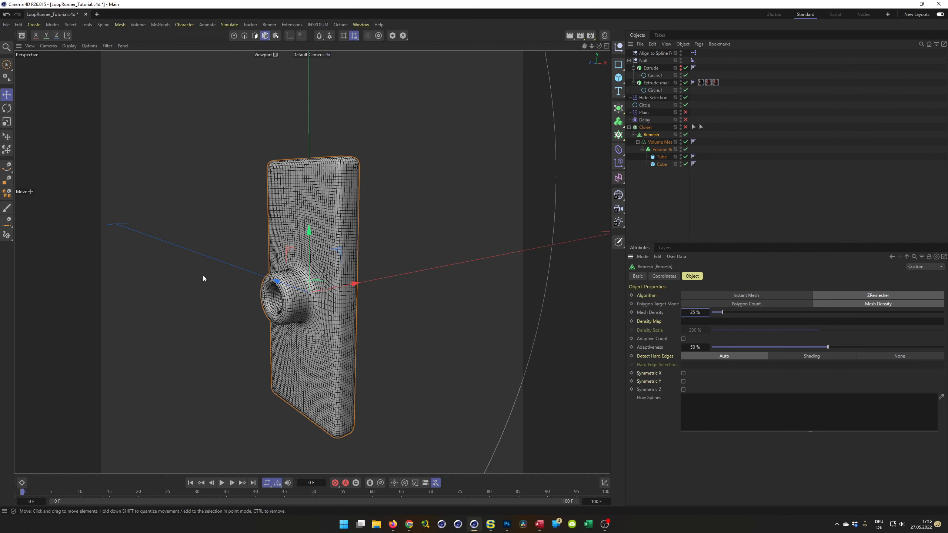
- Enable Z and Y symmetry on the Remesh generator and lower its mesh density to 10 %
left_click(683, 390)
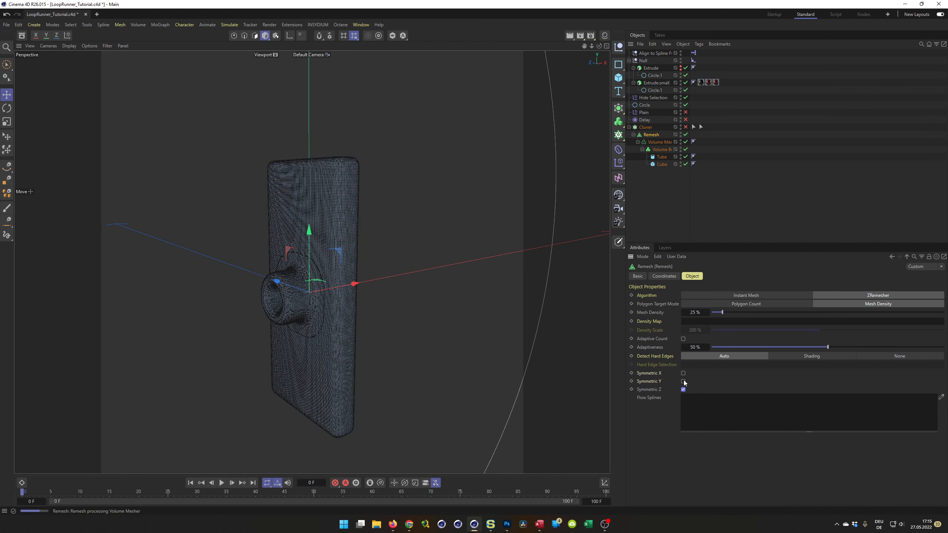
left_click(683, 382)
left_click_drag(319, 282, 288, 297, "alt")
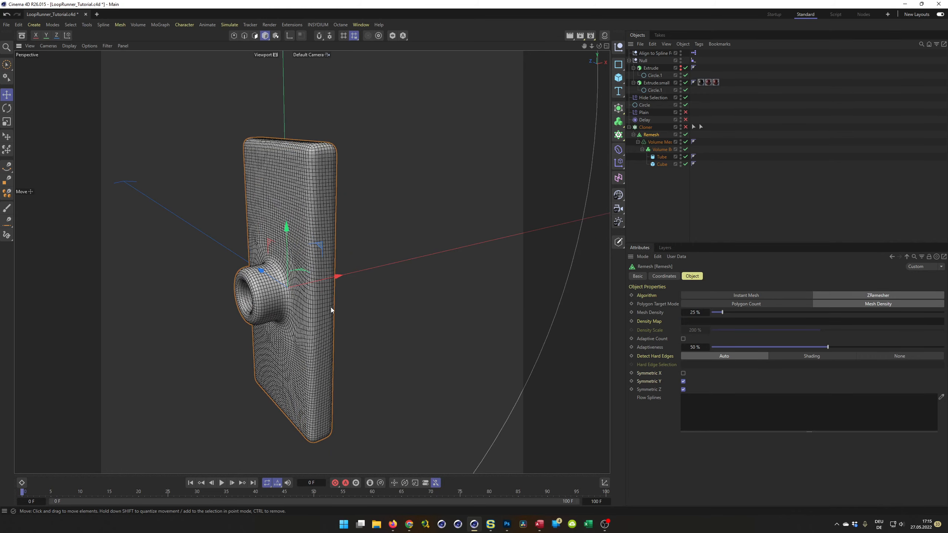
double_click(697, 312)
type("10")
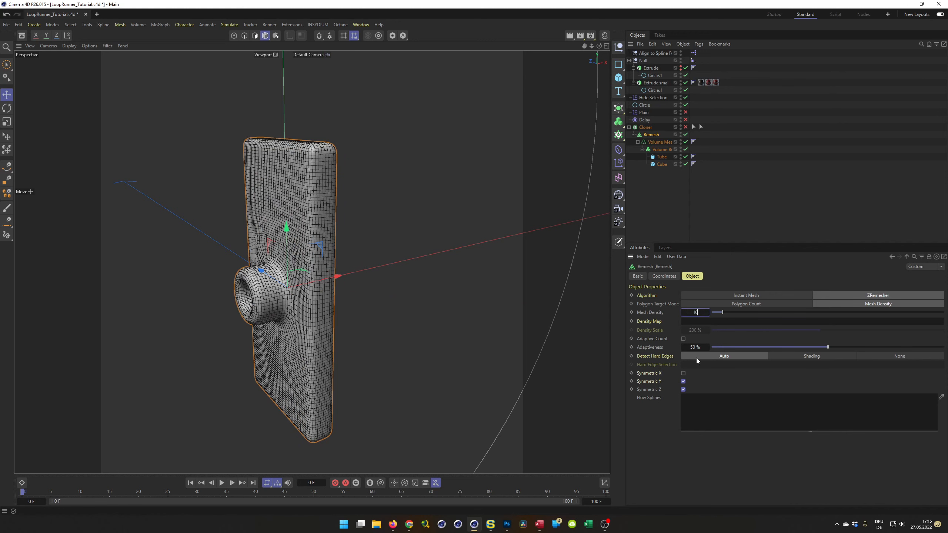
key("Return")
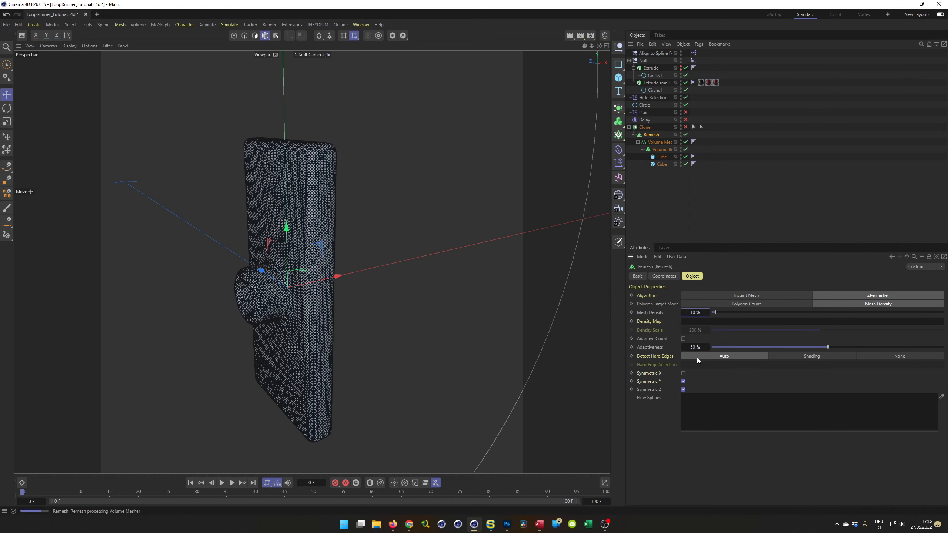
left_click_drag(410, 275, 427, 294, "alt")
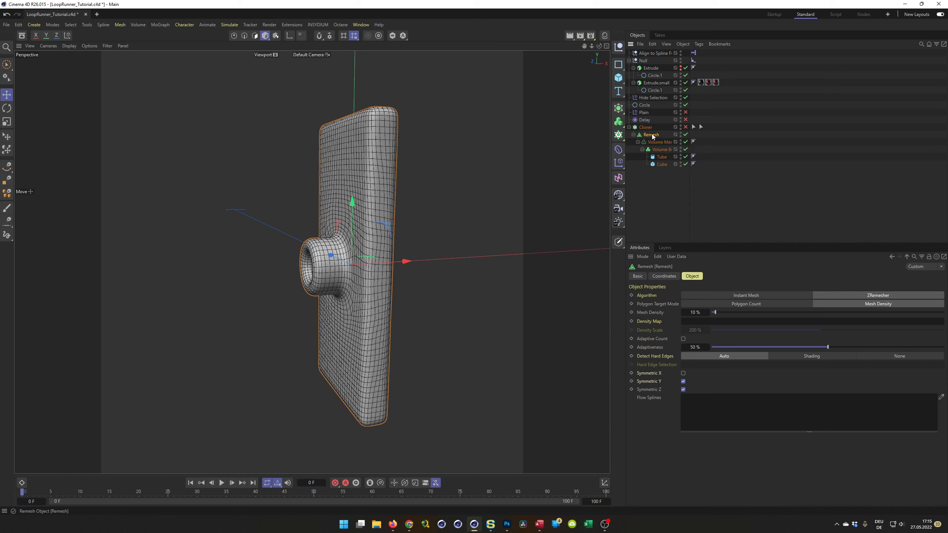
- Convert the Remesh generator and its contents into a single editable polygon object
key("c")
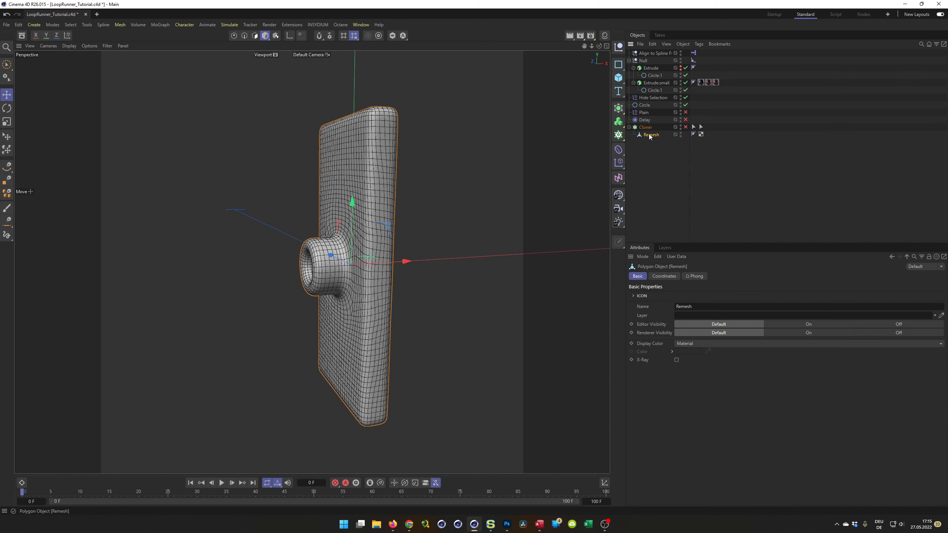
right_click_drag(391, 263, 367, 269, "alt")
left_click_drag(367, 269, 376, 268, "alt")
right_click_drag(424, 264, 396, 265, "alt")
mouse_move(397, 265)
left_mouse_down("alt")
mouse_move(448, 271)
mouse_move(408, 279)
left_mouse_up("alt")
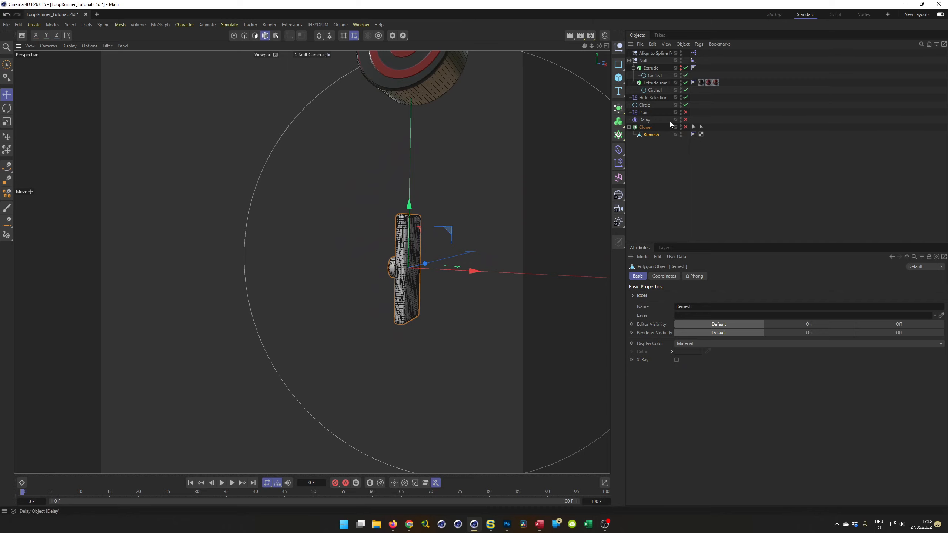
- Turn the Cloner on and inspect the remeshed plates and their tube mounts around the ring
left_click(686, 127)
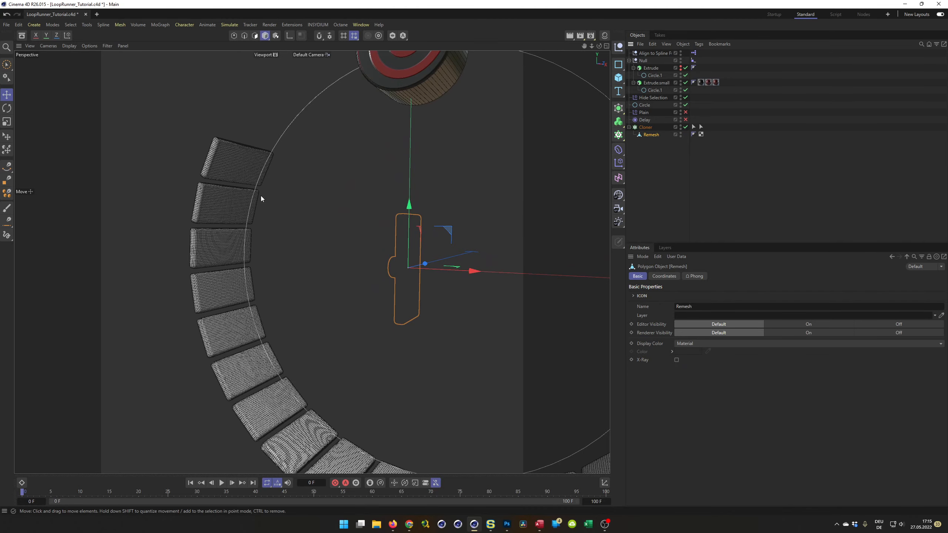
left_click_drag(261, 196, 168, 194, "alt")
mouse_move(237, 194)
right_mouse_down("alt")
mouse_move(277, 183)
mouse_move(226, 222)
right_mouse_up("alt")
left_click_drag(226, 222, 499, 237, "alt")
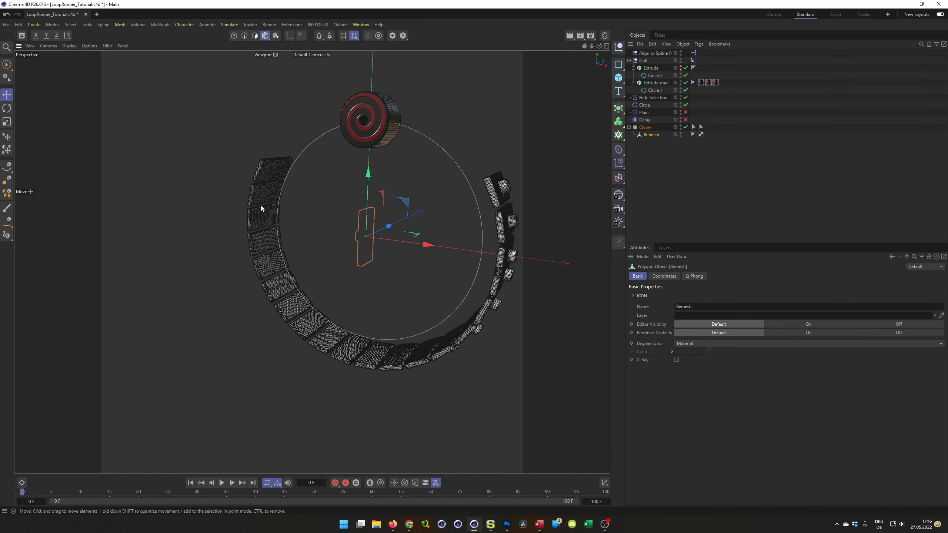
left_click_drag(482, 195, 529, 198, "alt")
right_click_drag(533, 192, 604, 173, "alt")
left_click_drag(603, 172, 494, 188, "alt")
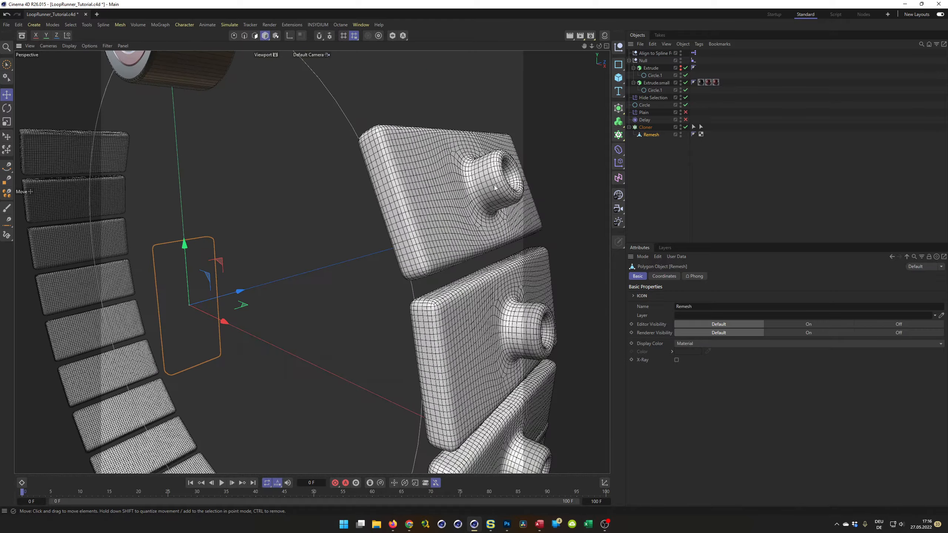
right_click_drag(466, 201, 369, 215, "alt")
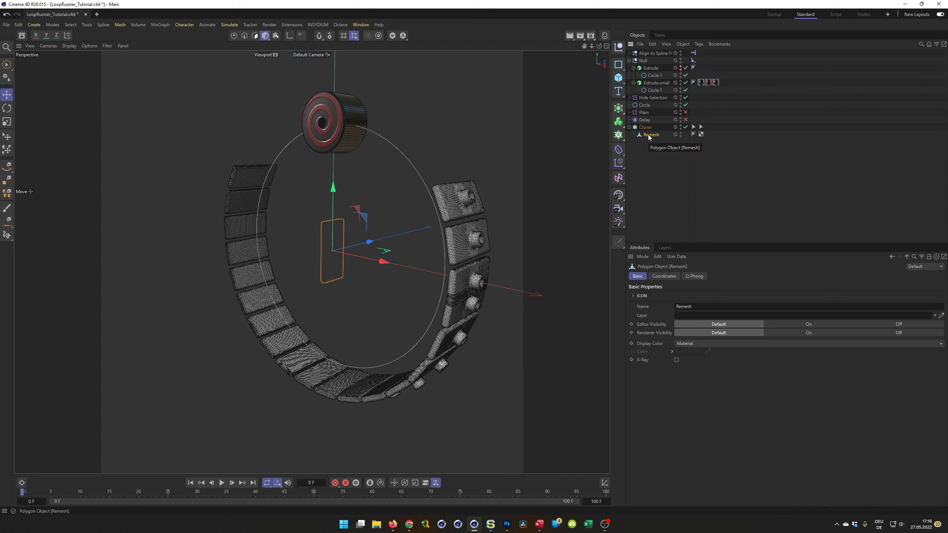
- Group the Remesh object under a Null inside the Cloner and rename the polygon object Plate
key("alt+g")
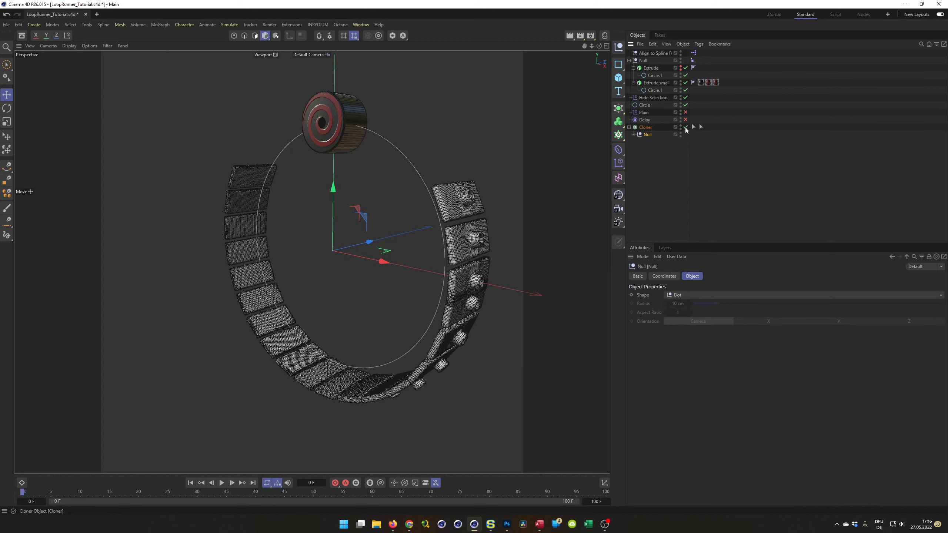
left_click(634, 135)
double_click(650, 142)
type("Plate")
key("Return")
- Disable the Cloner and add a Cylinder oriented along +X at the Plate
left_click(686, 127)
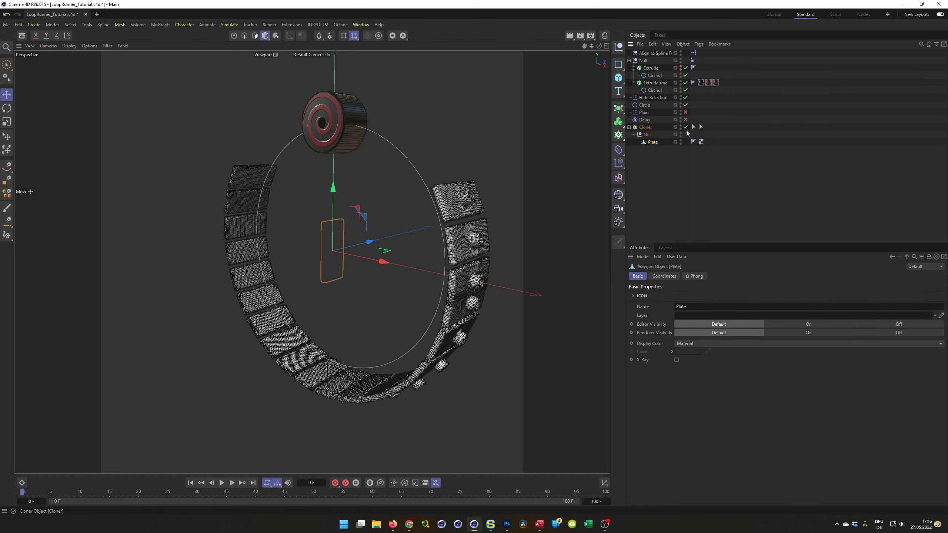
left_click_drag(335, 264, 204, 260, "alt")
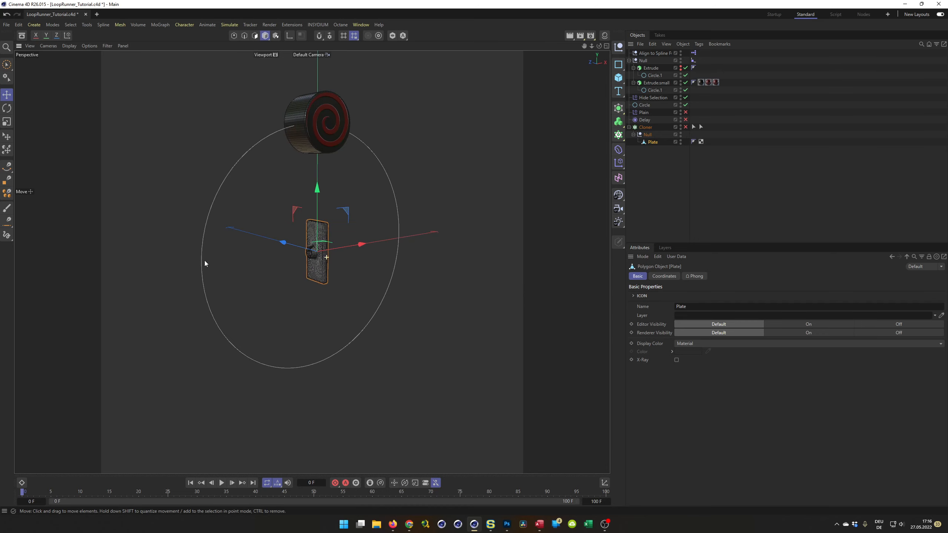
key("s")
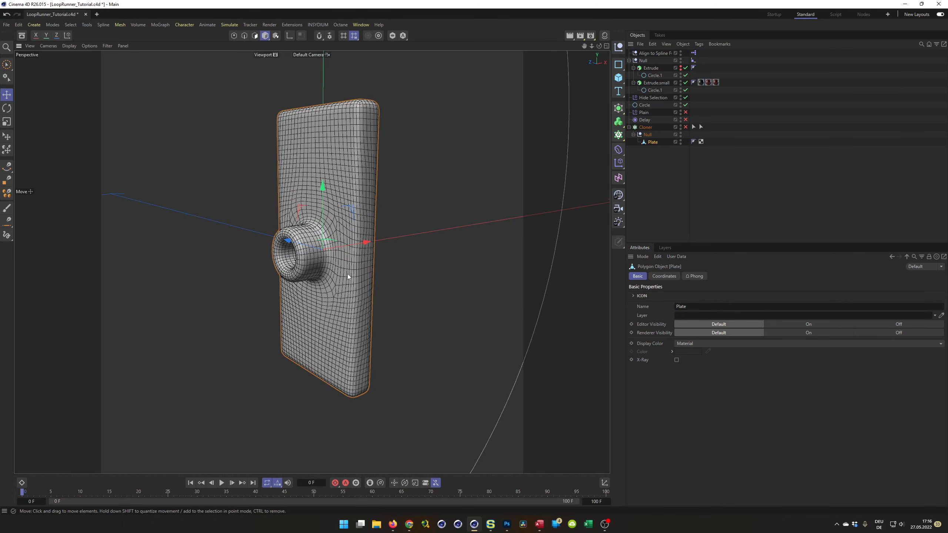
scroll(323, 278, "down", 8)
scroll(284, 297, "up", 2)
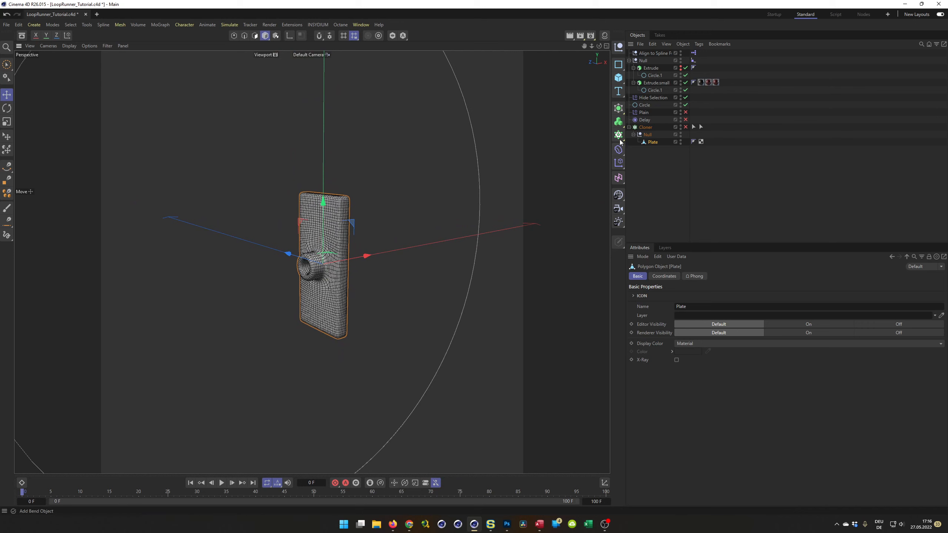
left_click(618, 77)
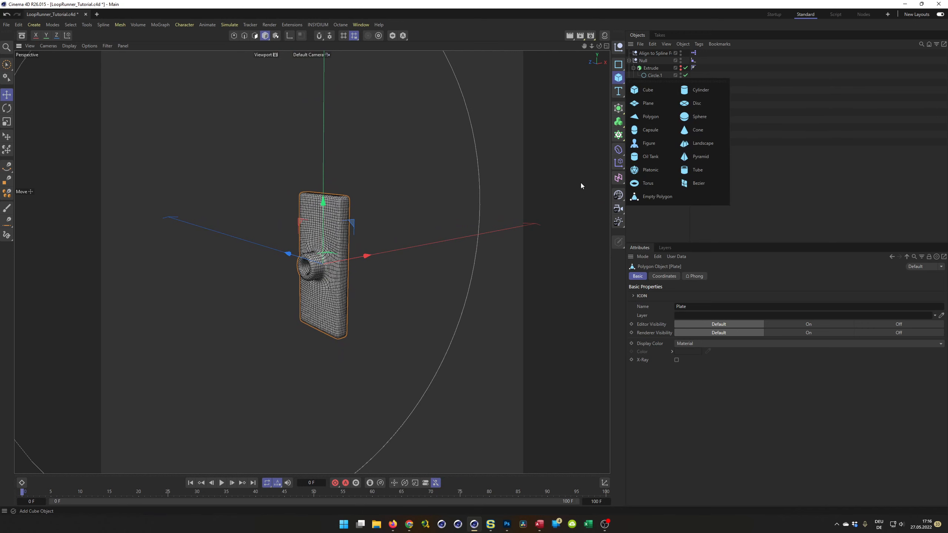
left_click(695, 90)
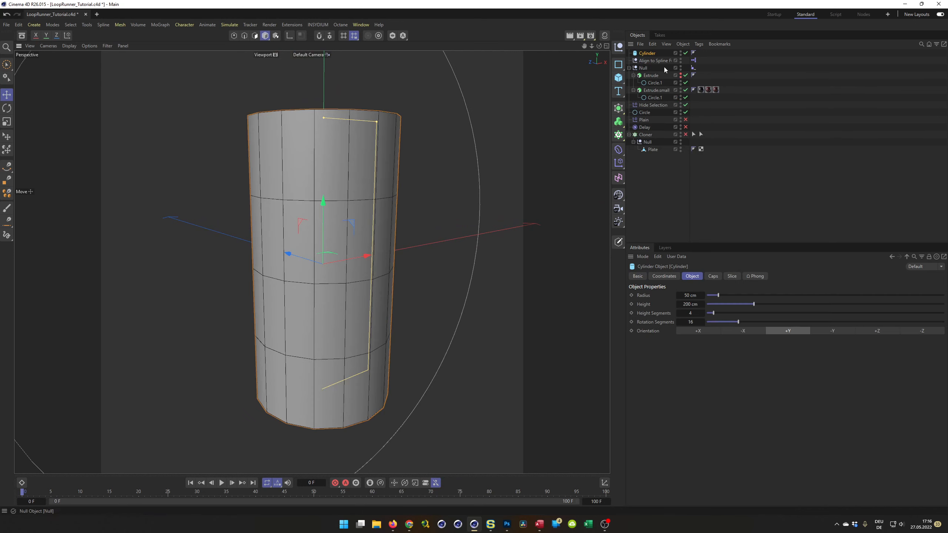
left_click(705, 331)
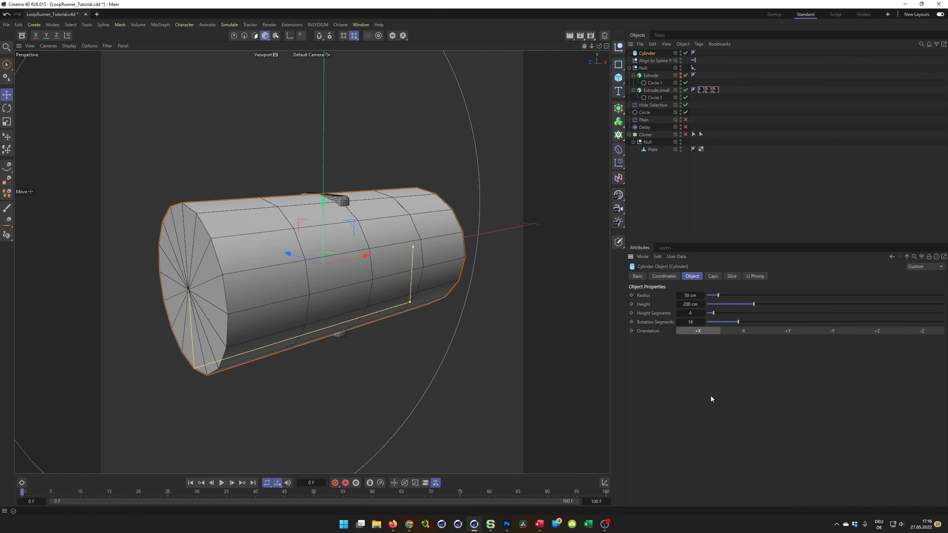
- Scale the Cylinder down to roughly the tube mount's size and move it along X in front of the mount's opening
key("t")
left_click_drag(446, 388, 181, 423)
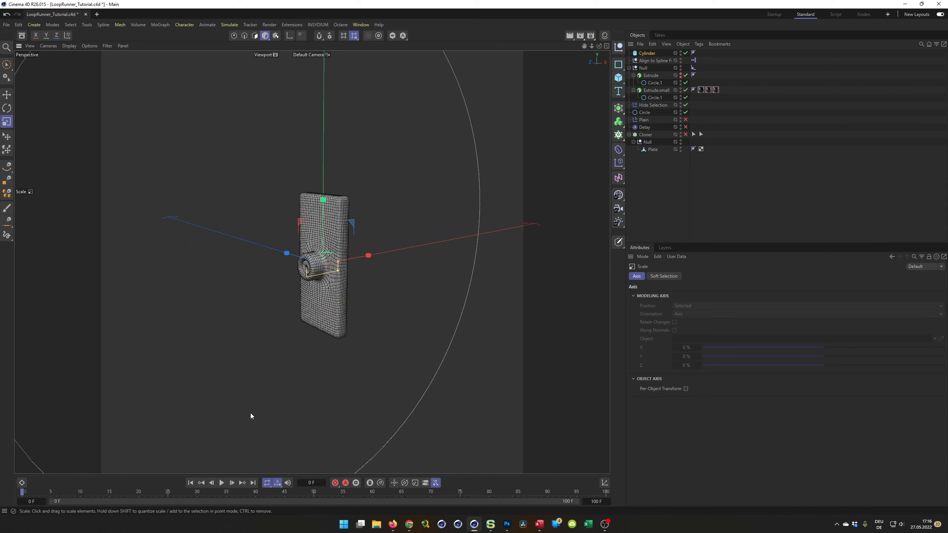
key("e")
left_click_drag(368, 258, 336, 271)
- Lengthen the Cylinder along X and scale it down to a rod about 5.5 cm in radius and 76 cm long, fitting the mount's opening
scroll(354, 244, "up", 5)
scroll(325, 255, "up", 2)
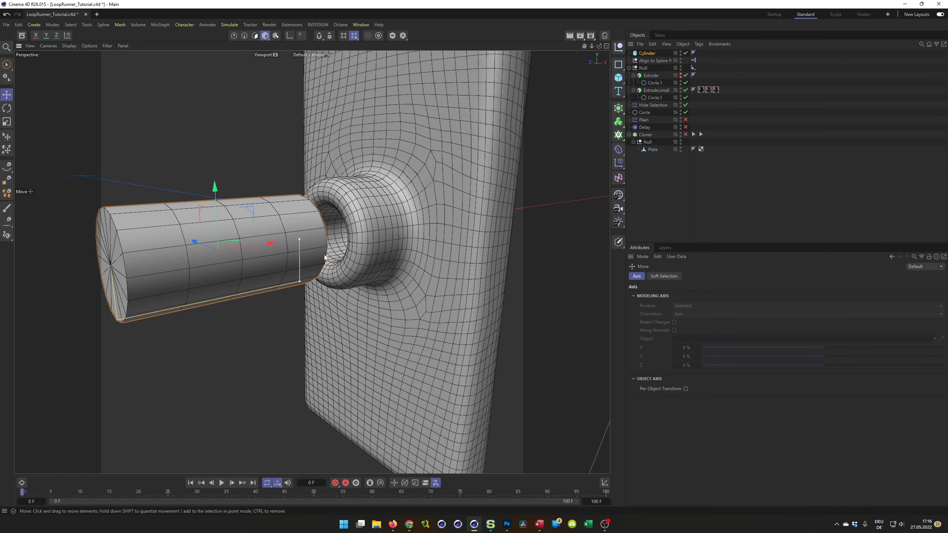
left_click_drag(301, 241, 416, 231)
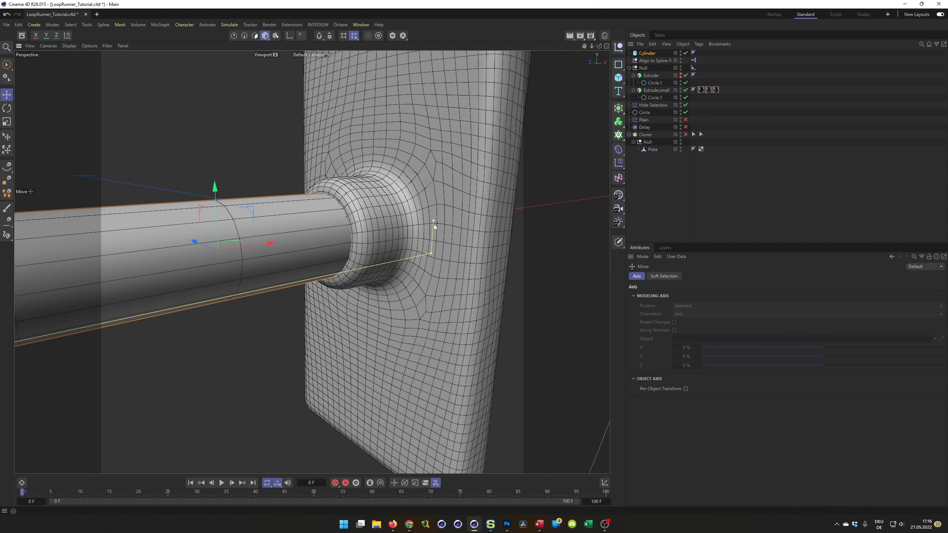
key("t")
left_click_drag(482, 315, 399, 319)
left_click_drag(366, 249, 427, 276, "alt")
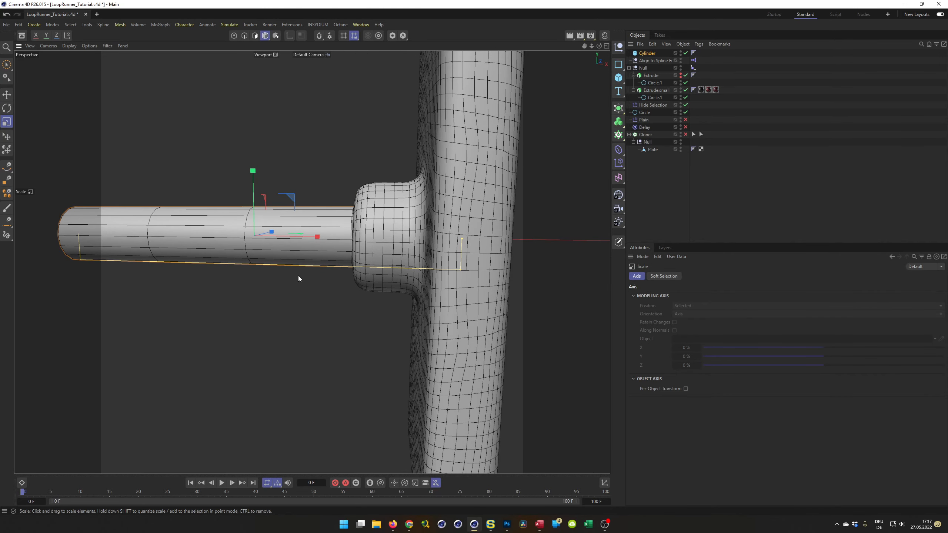
- Pull the Cylinder back along X so its end sits in the tube mount, and compare it with the Loop Runner reference in the browser
key("e")
left_click_drag(313, 237, 286, 248)
right_click_drag(352, 257, 295, 280, "alt")
middle_click_drag(388, 245, 374, 289, "alt")
left_click_drag(374, 290, 330, 294, "alt")
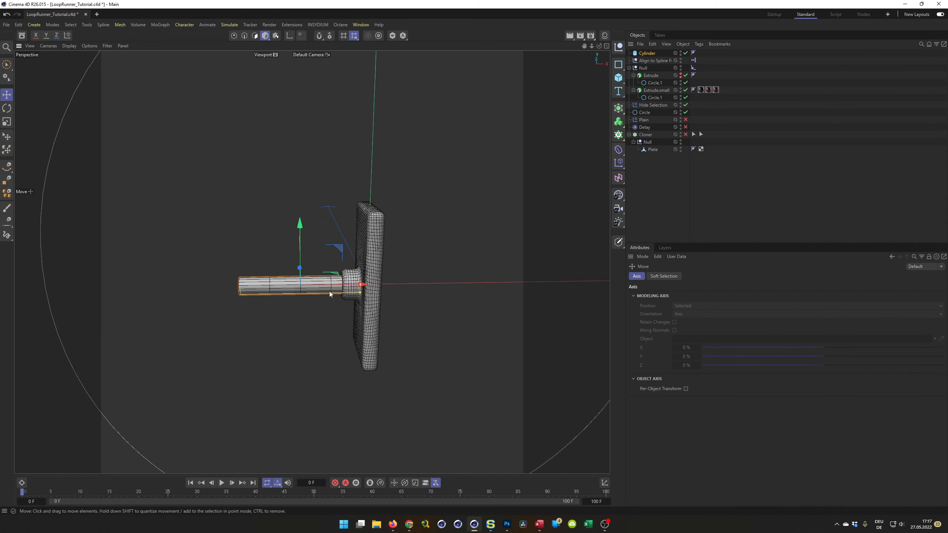
key("alt+Tab")
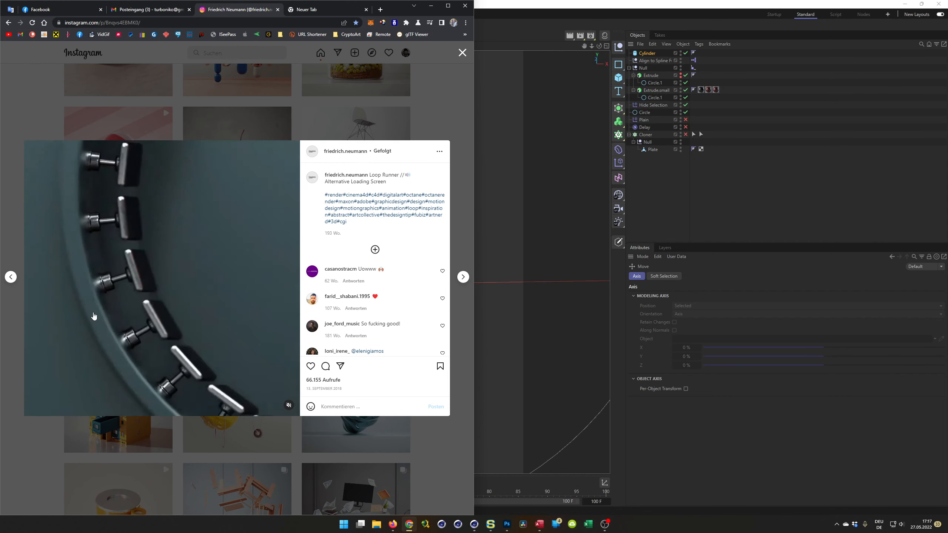
key("alt+Tab")
- Move the Cylinder into the Cloner's Null above the Plate and turn the Cloner on
left_click_drag(370, 338, 533, 302, "alt")
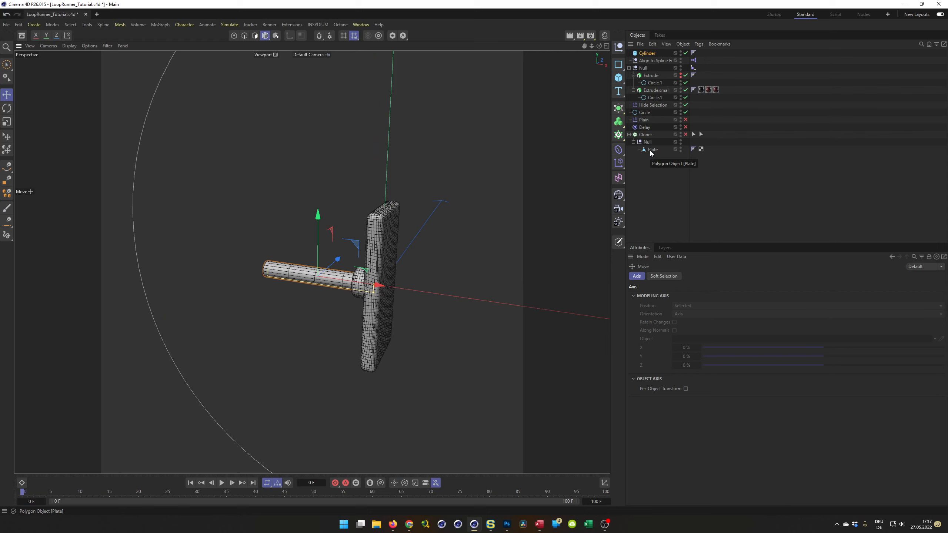
left_click_drag(646, 56, 665, 64)
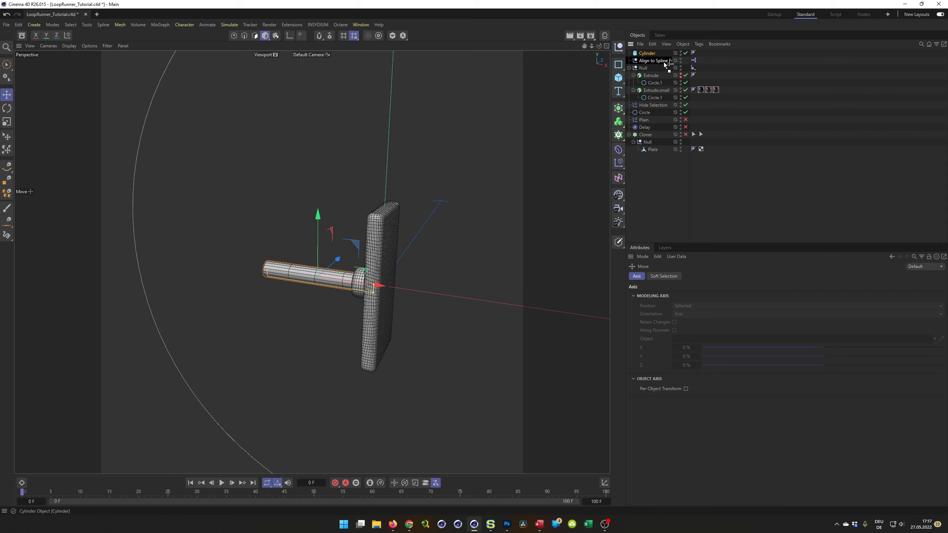
left_click_drag(651, 149, 651, 149)
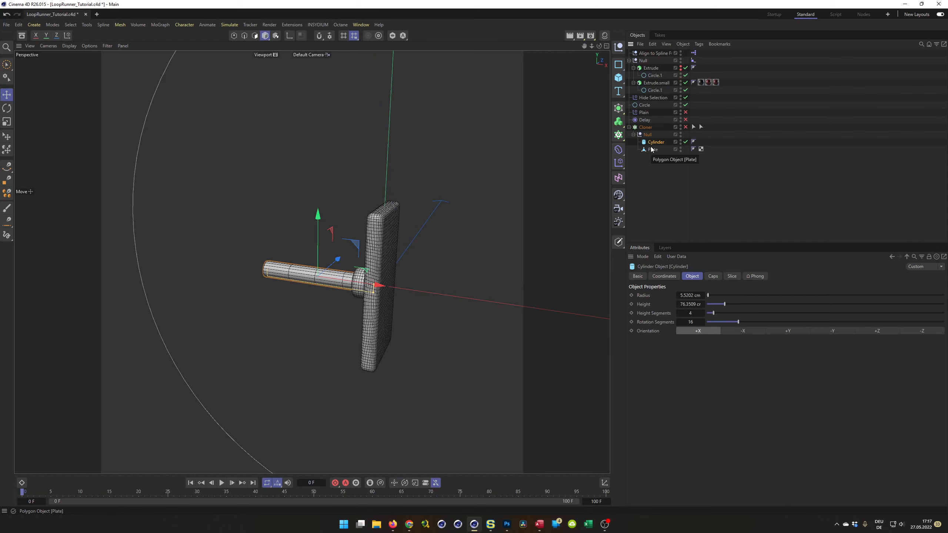
left_click(685, 127)
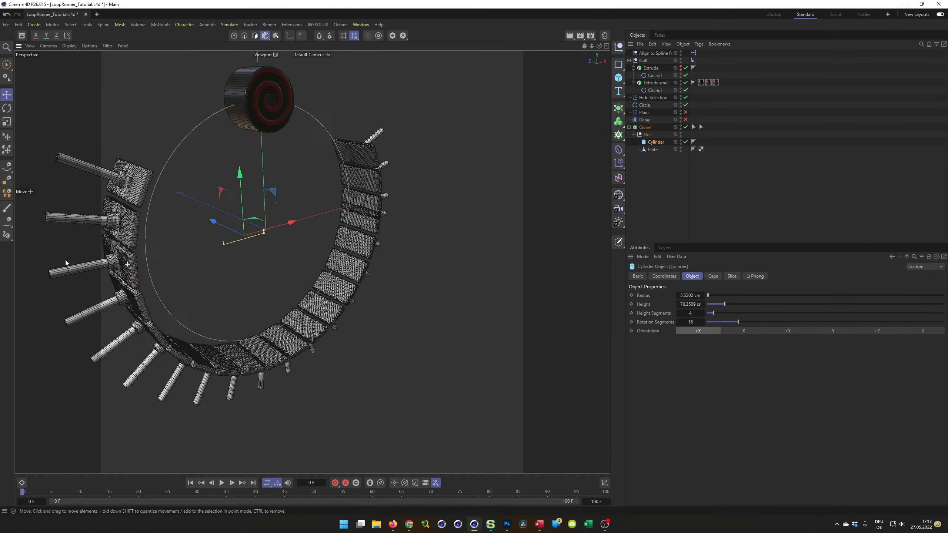
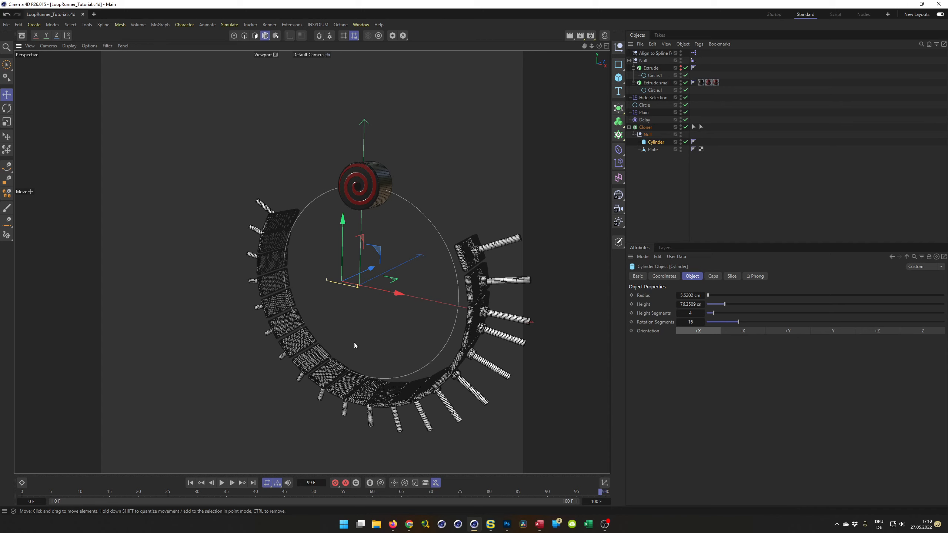
- Examine the cloned rods around the ring and switch to the browser to compare them with the Loop Runner reference video
mouse_move(357, 289)
left_mouse_down("alt")
mouse_move(339, 276)
mouse_move(360, 308)
mouse_move(349, 288)
left_mouse_up("alt")
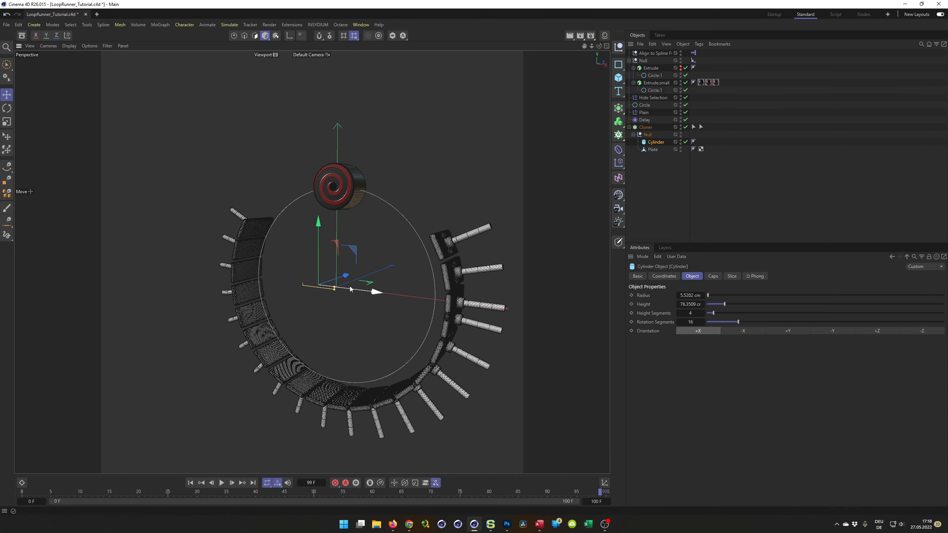
key("alt+Tab")
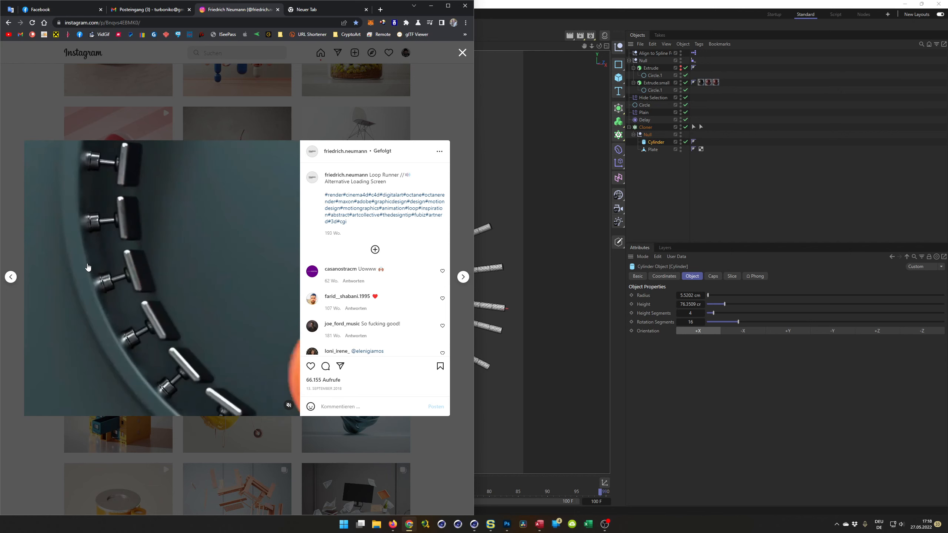
- Pause the Loop Runner reference video and switch to Cinema 4D to view the plate ring from the front
left_click(88, 267)
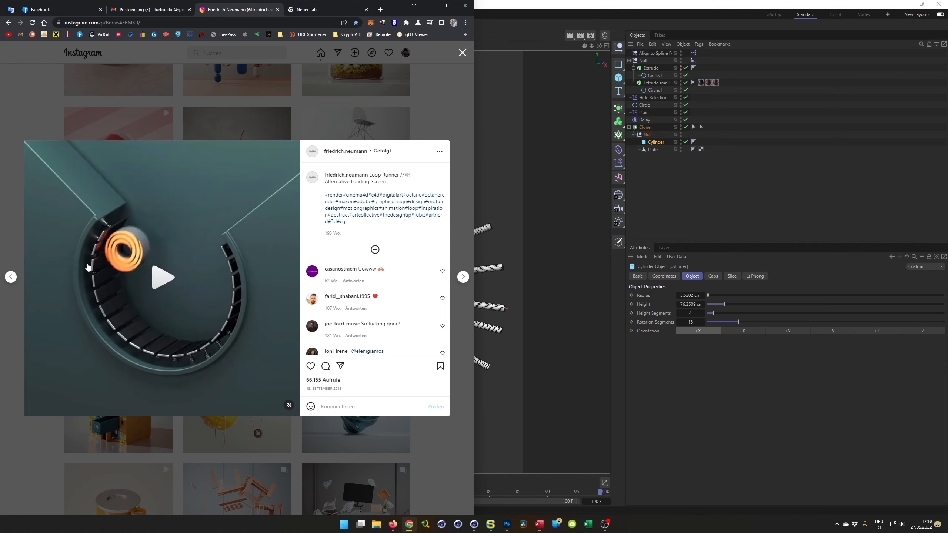
left_click(538, 17)
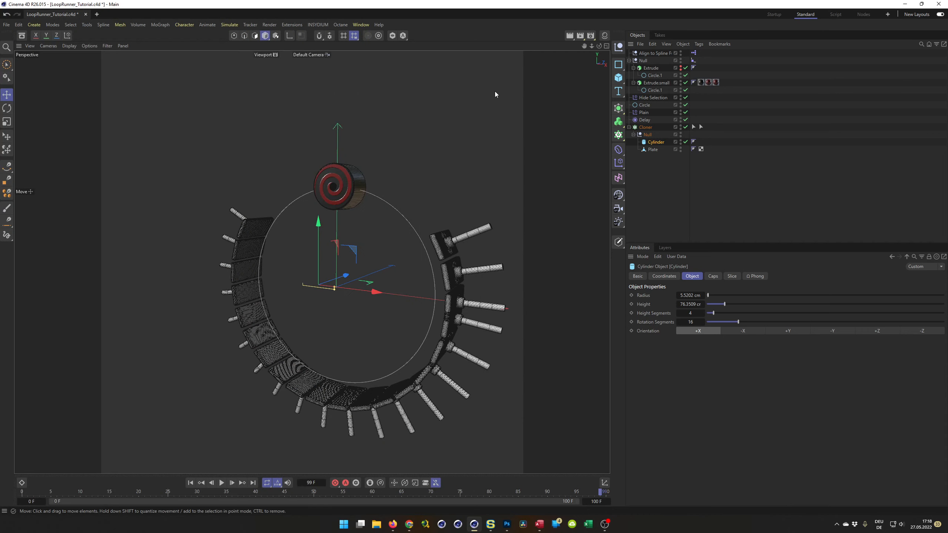
middle_click_drag(409, 264, 358, 229, "alt")
left_click_drag(359, 227, 392, 239, "alt")
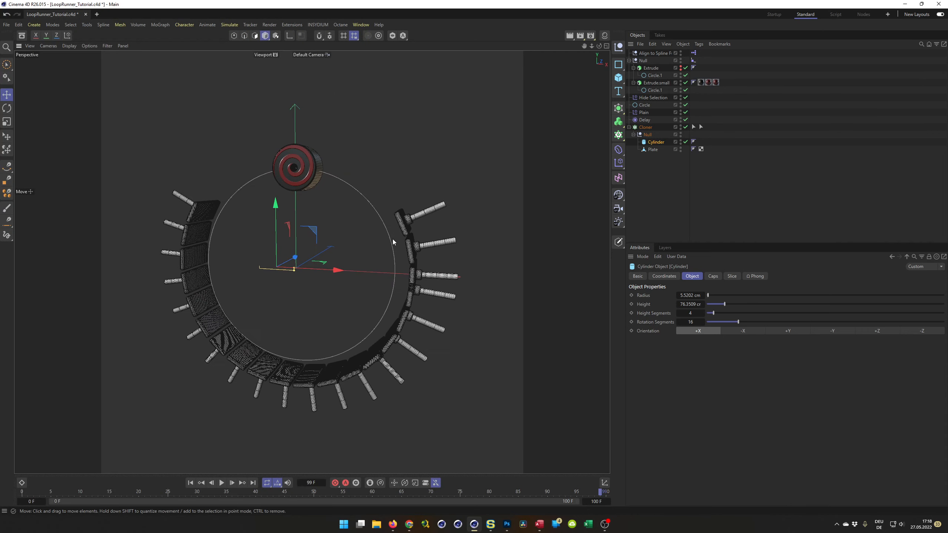
- Add a Tube primitive to the scene and set its orientation to +Z
left_click(618, 77)
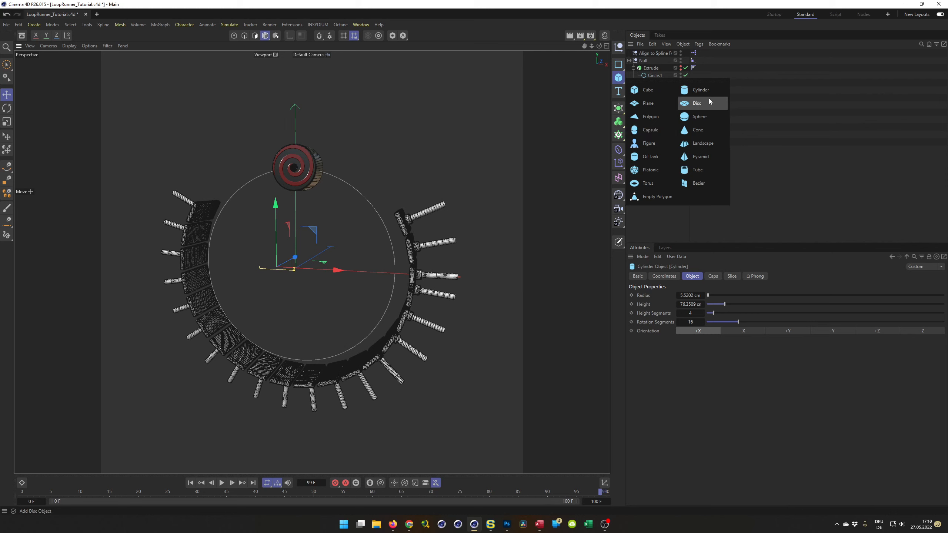
left_click(704, 174)
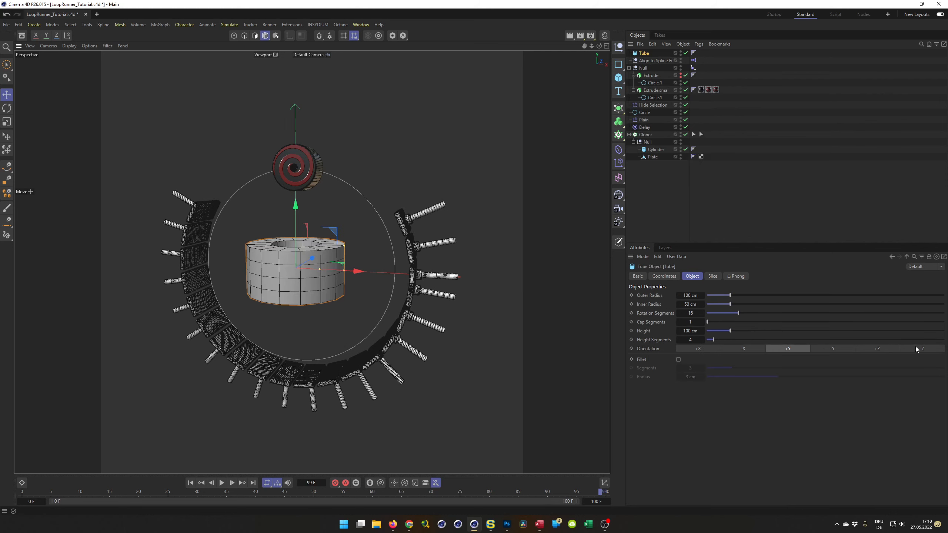
left_click(877, 348)
- In the front view, set the tube's outer radius to 1314 cm and its inner radius to 299 cm
middle_click(438, 362)
middle_click(441, 375)
scroll(442, 375, "down", 5)
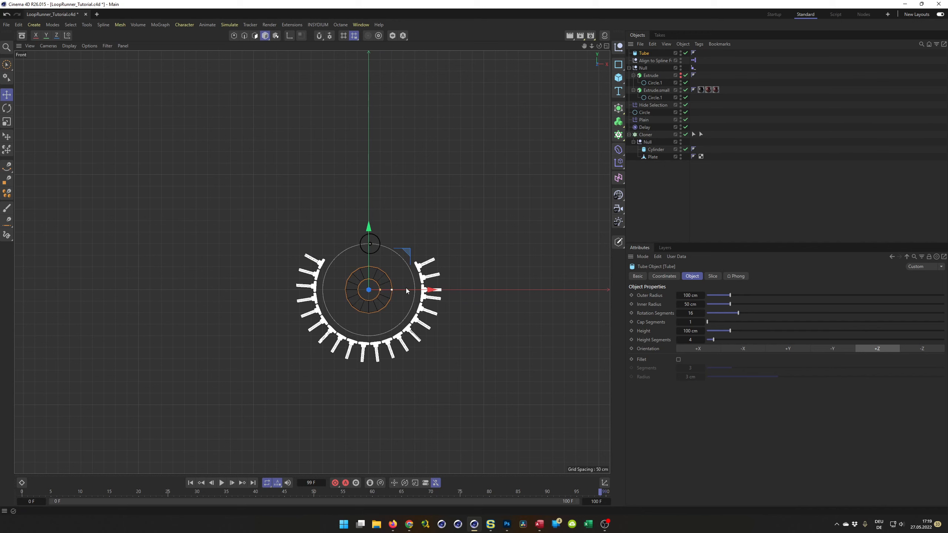
left_click_drag(686, 296, 925, 296)
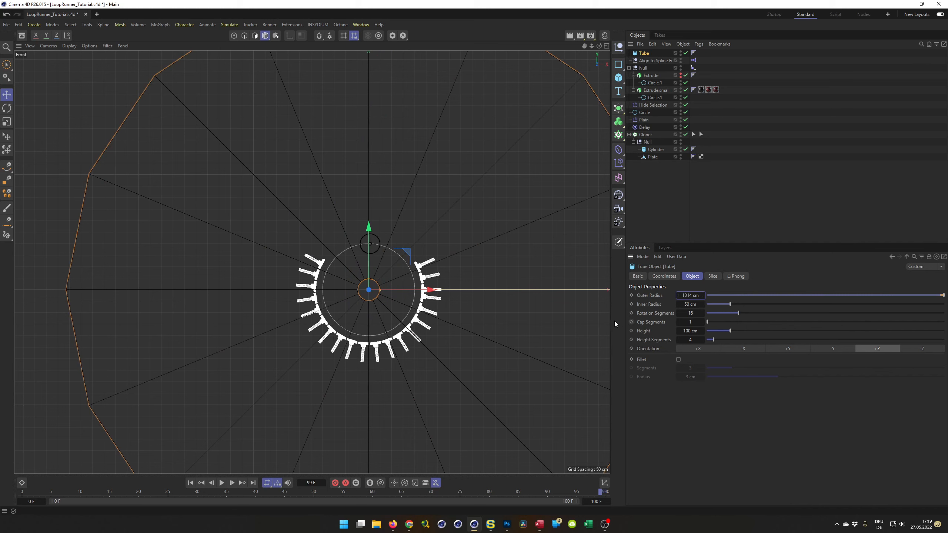
left_click_drag(690, 304, 744, 304)
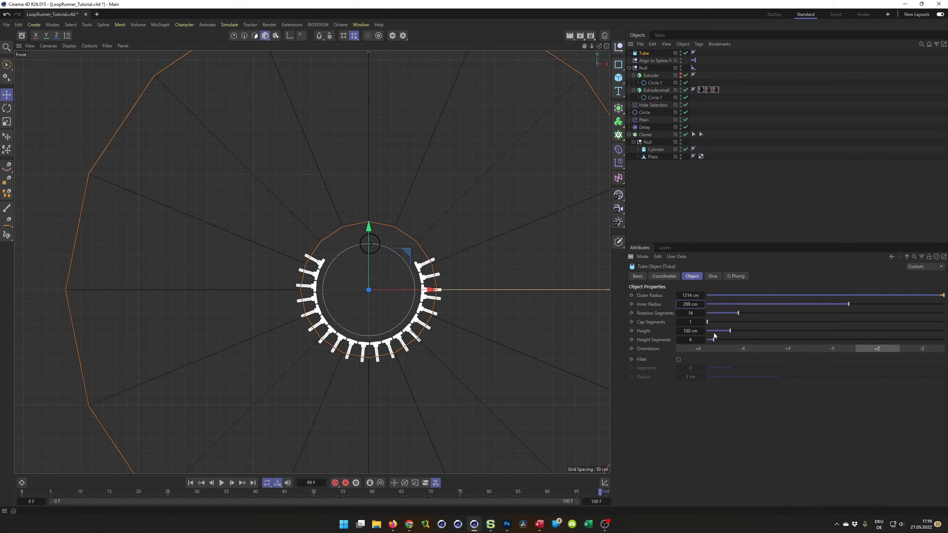
- Set the tube's rotation segments to 50
key("Tab")
type("50")
key("Return")
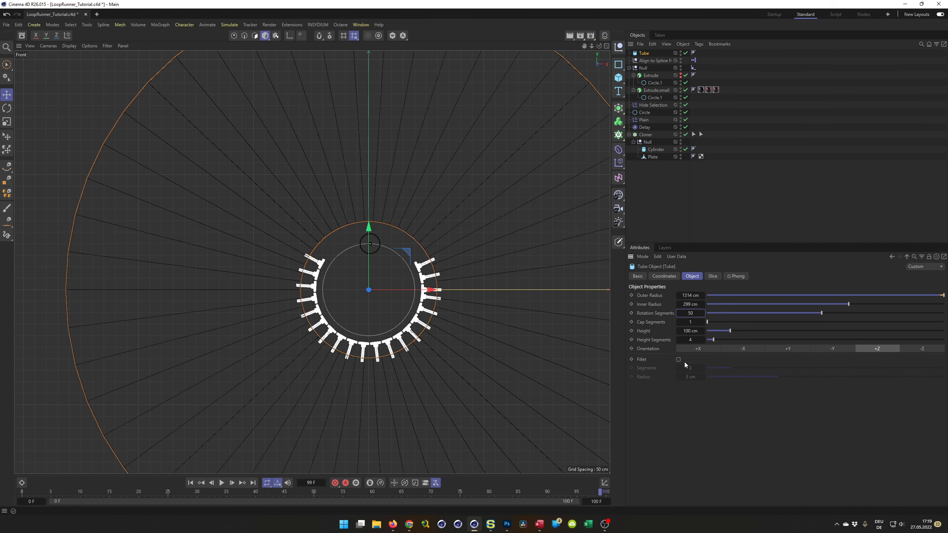
- Enable slicing on the tube and set the From angle to -29.4° to clear the ring's first plate
scroll(351, 233, "up", 5)
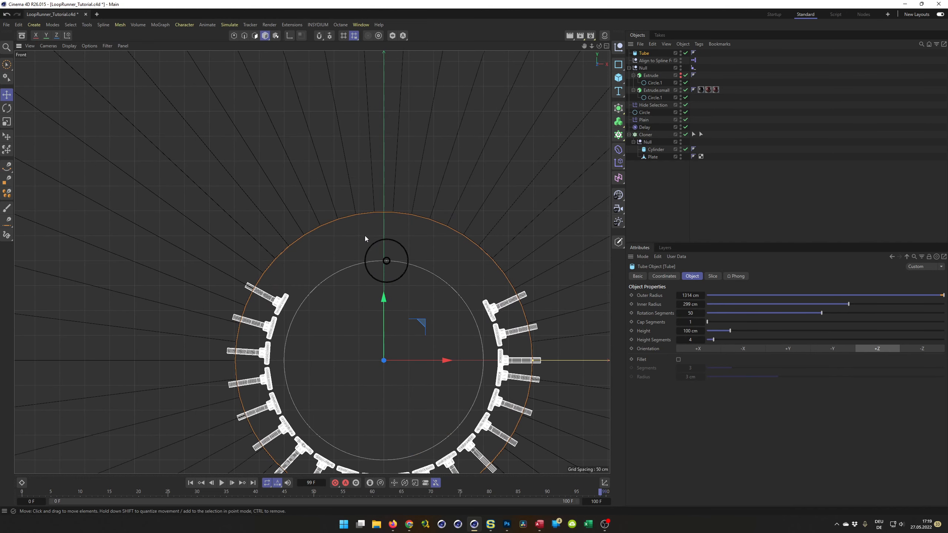
scroll(359, 257, "down", 1)
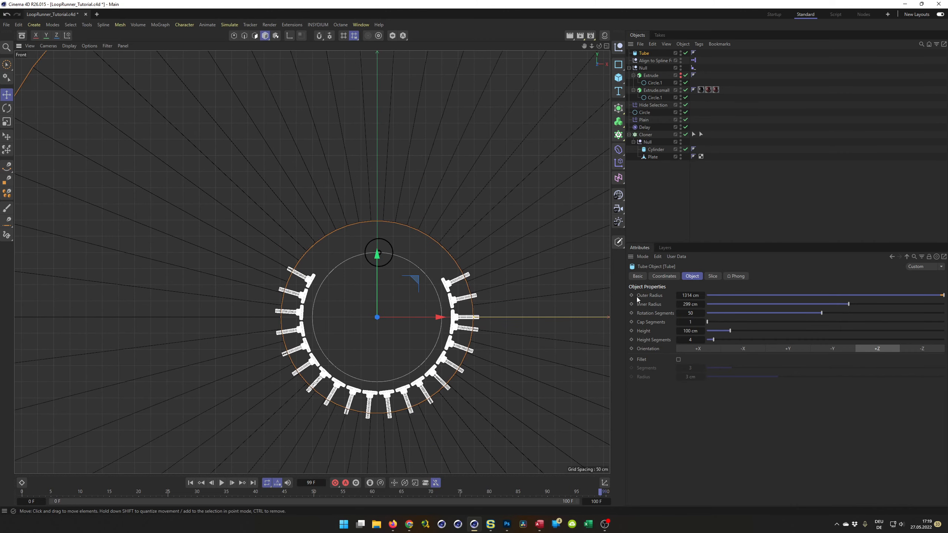
left_click(712, 276)
left_click(665, 296)
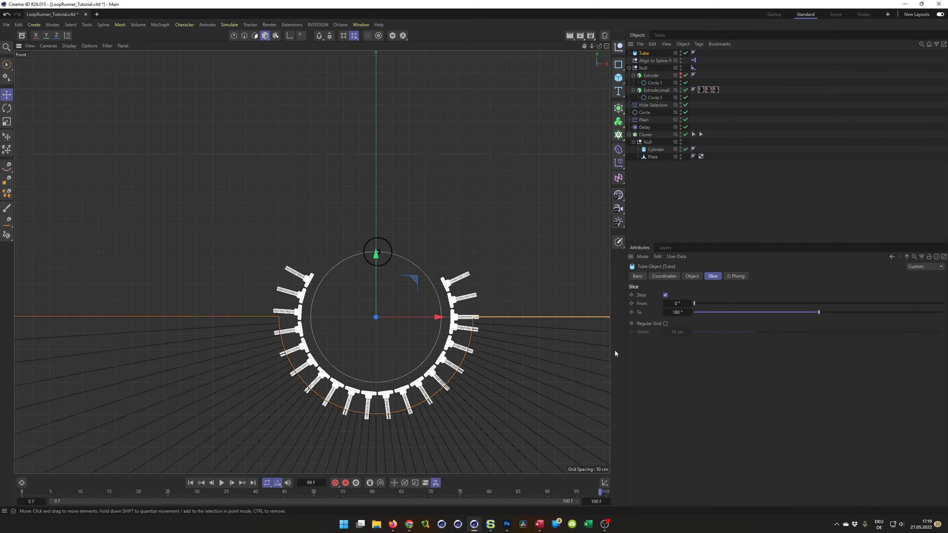
left_click_drag(690, 303, 678, 304)
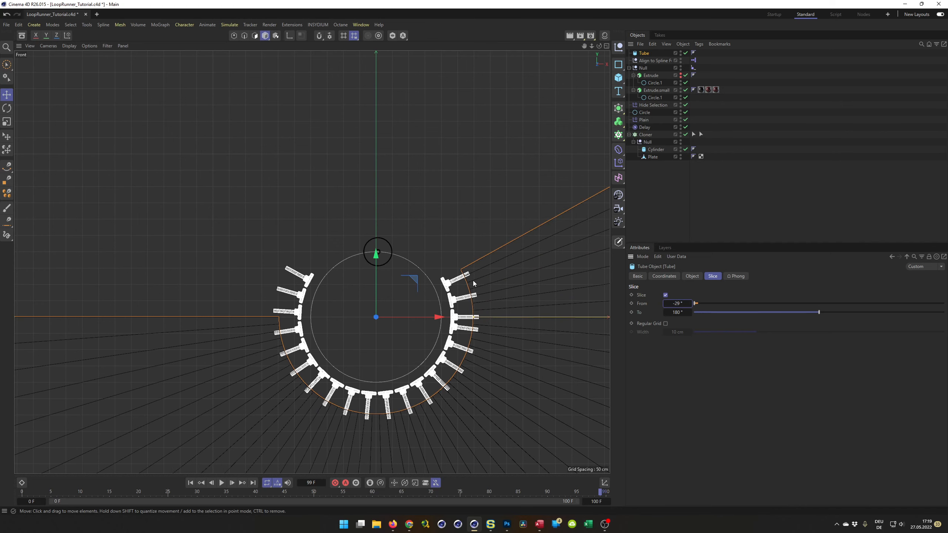
scroll(473, 279, "up", 10)
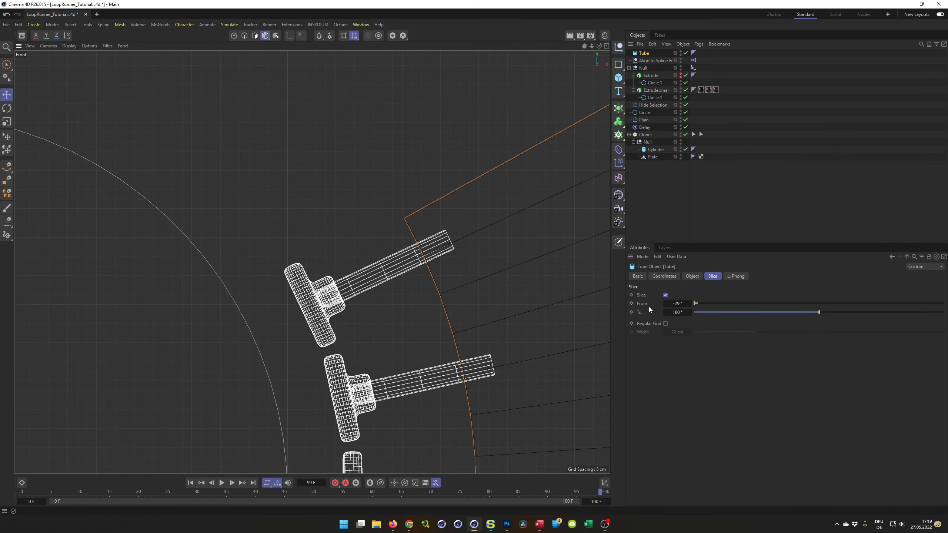
left_click(664, 304)
left_click_drag(687, 305, 692, 304)
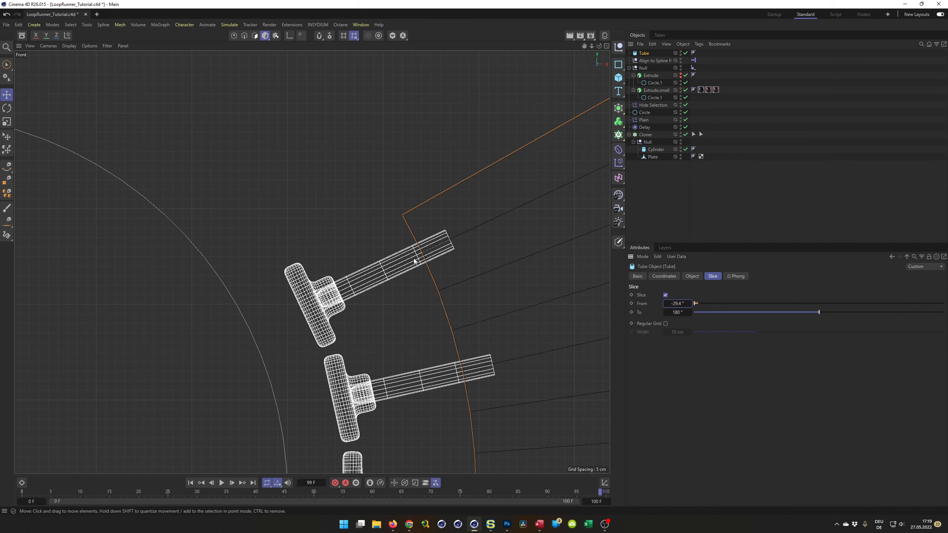
- Set the tube slice's To angle to 213.6° at the other end of the plate ring
scroll(401, 267, "down", 5)
middle_click_drag(401, 274, 621, 256, "alt")
left_click_drag(690, 312, 700, 312)
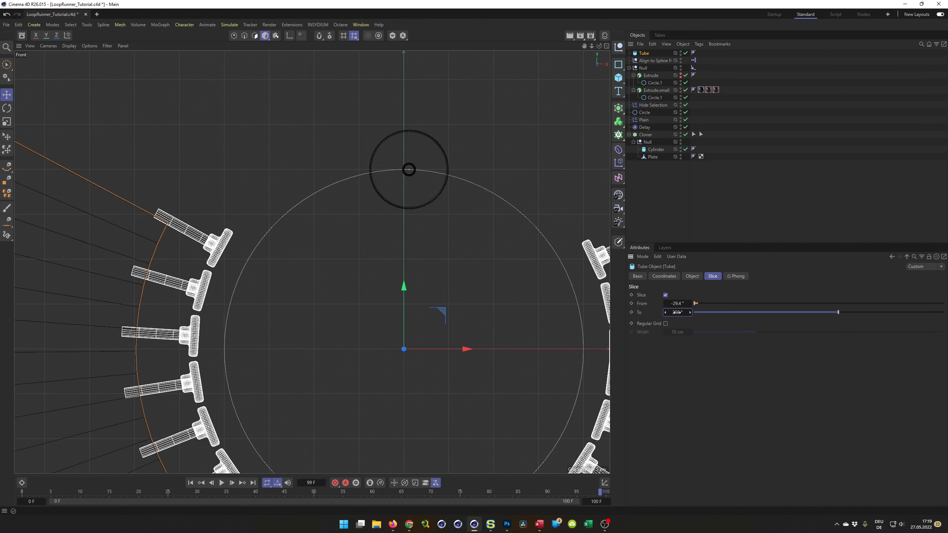
left_click_drag(676, 312, 678, 312)
left_click(689, 313, "alt")
left_click(690, 313, "alt")
left_click(690, 314, "alt")
left_click(690, 313, "alt")
left_click(690, 314, "alt")
left_click(690, 313, "alt")
left_click(690, 313, "alt")
left_click(666, 313, "alt")
scroll(194, 232, "down", 5)
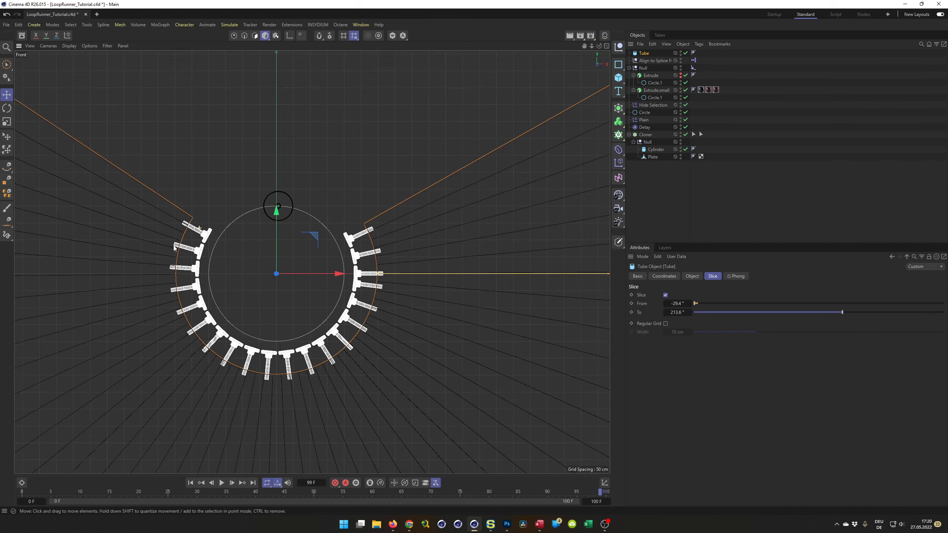
- Return to the perspective view and move the Tube below the Cloner at the end of the object list
middle_click(213, 268)
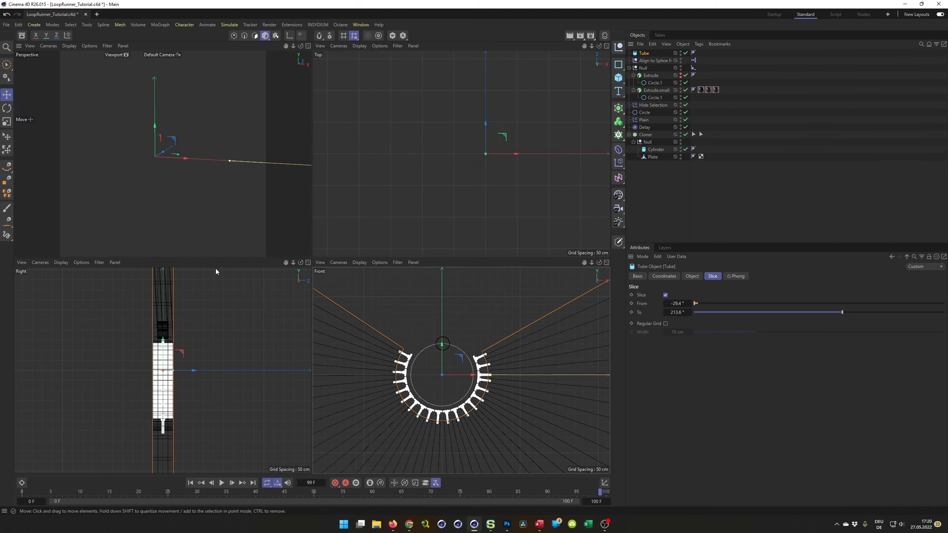
middle_click(210, 225)
mouse_move(227, 247)
left_mouse_down("alt")
mouse_move(197, 262)
mouse_move(243, 259)
mouse_move(181, 270)
mouse_move(213, 268)
left_mouse_up("alt")
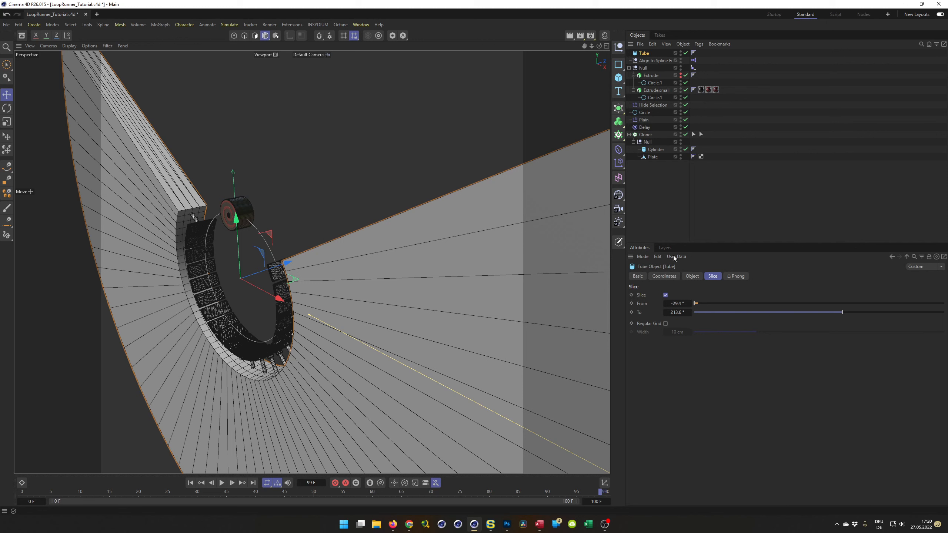
left_click_drag(655, 179, 652, 177)
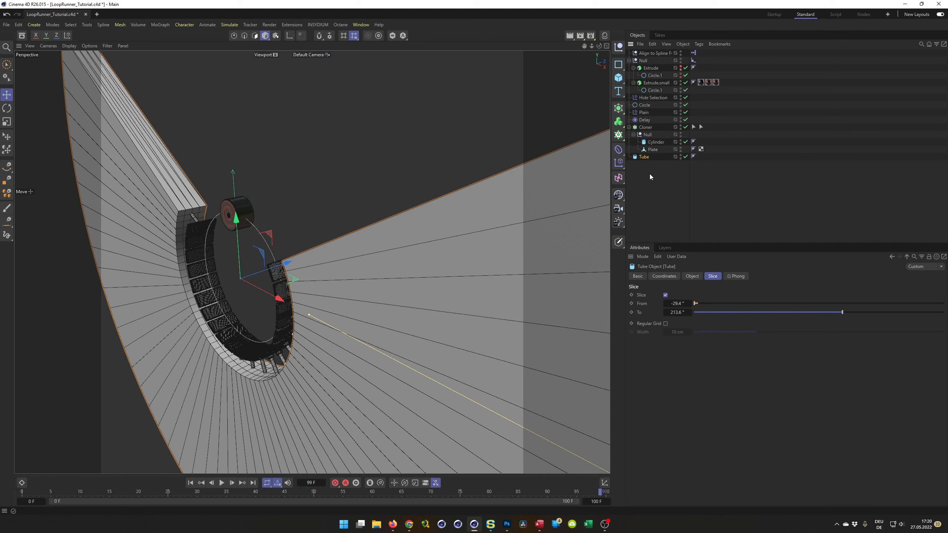
- Set the tube's height to 150 cm
left_click(692, 276)
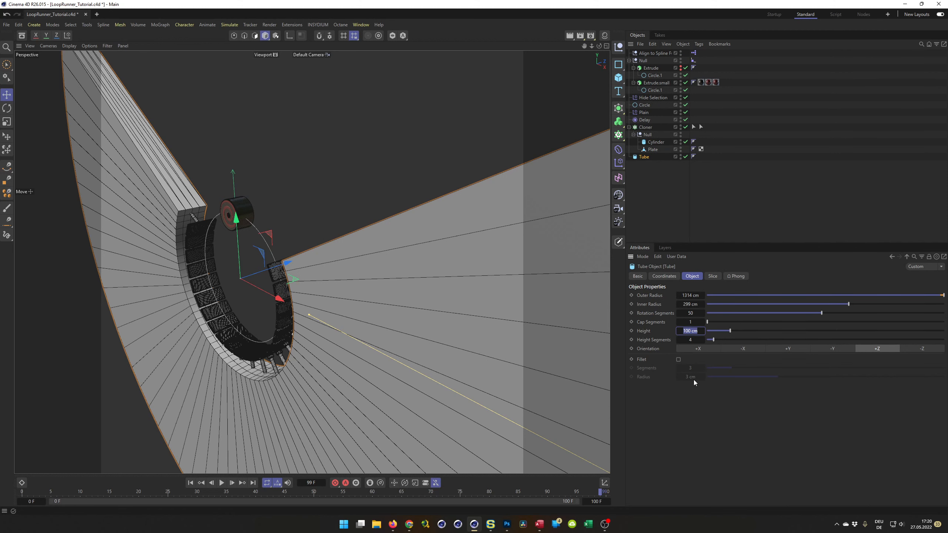
type("150")
key("Return")
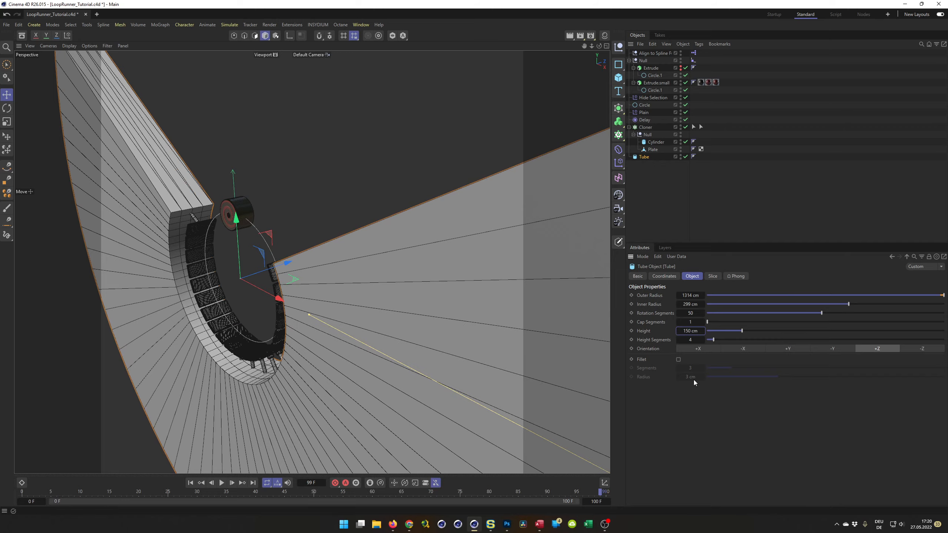
- Try a regular grid with a width of 50 cm on the tube's slice faces and switch it off again
left_click_drag(330, 323, 265, 350, "alt")
scroll(235, 242, "down", 2)
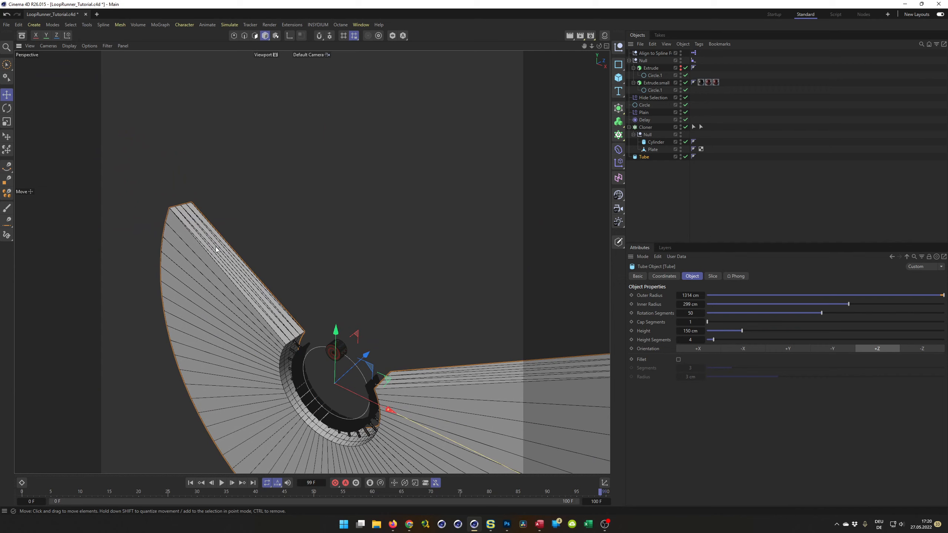
right_click_drag(288, 333, 316, 314, "alt")
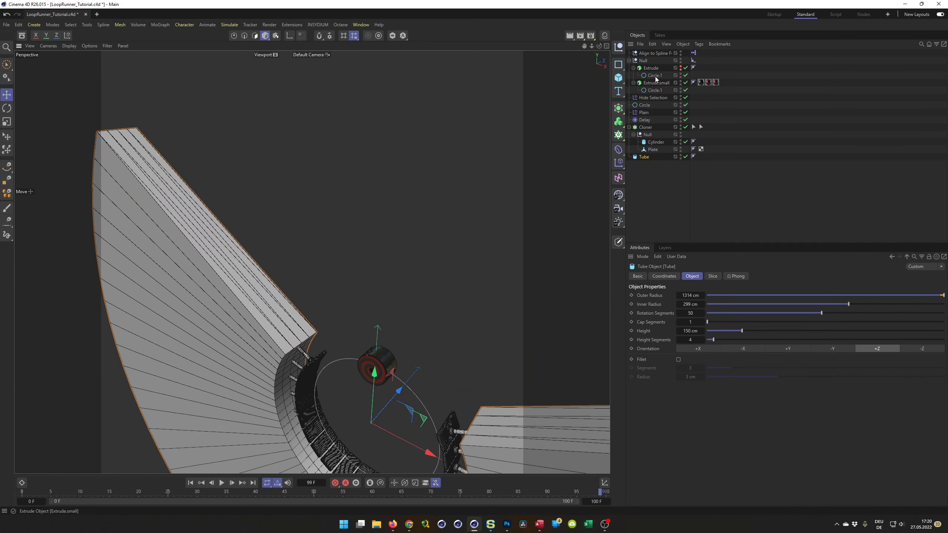
left_click(713, 277)
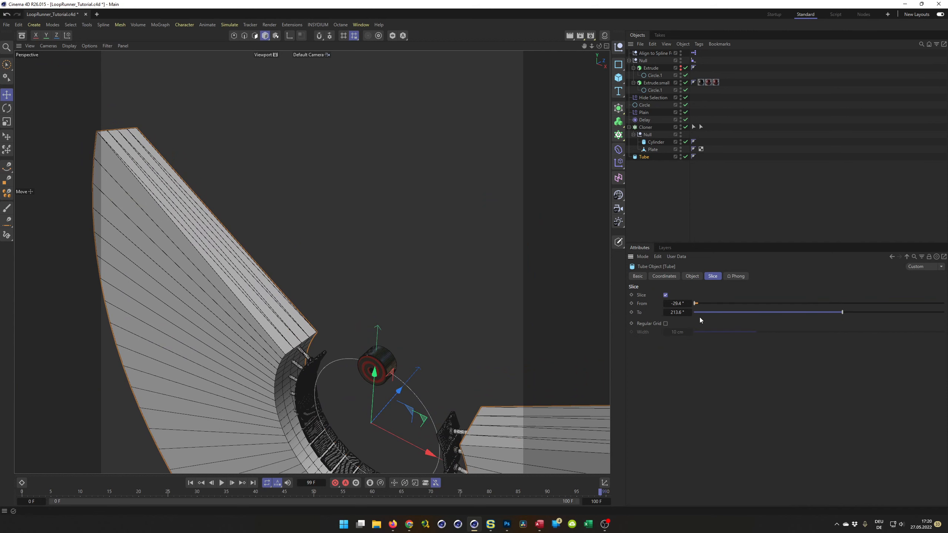
left_click(666, 323)
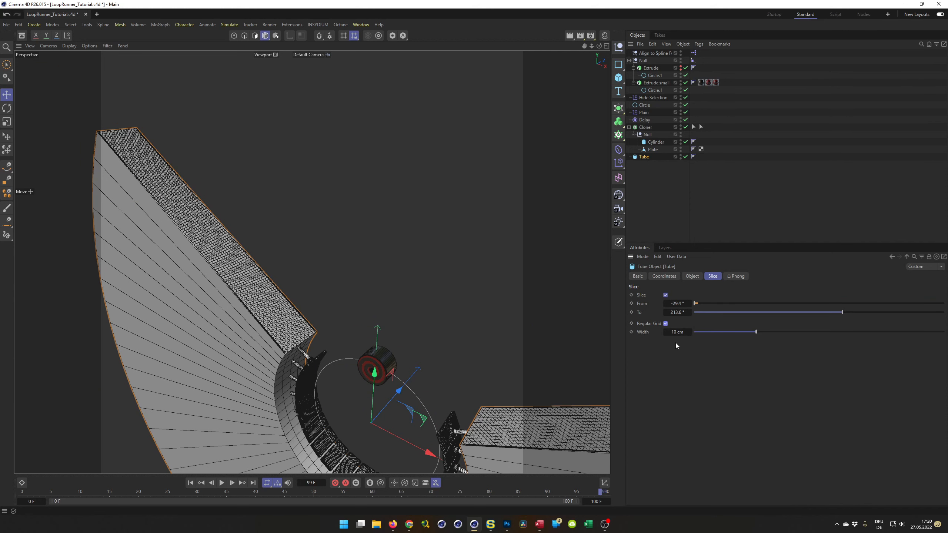
mouse_move(678, 332)
left_mouse_down()
mouse_move(727, 333)
mouse_move(666, 332)
left_mouse_up()
left_click(665, 324)
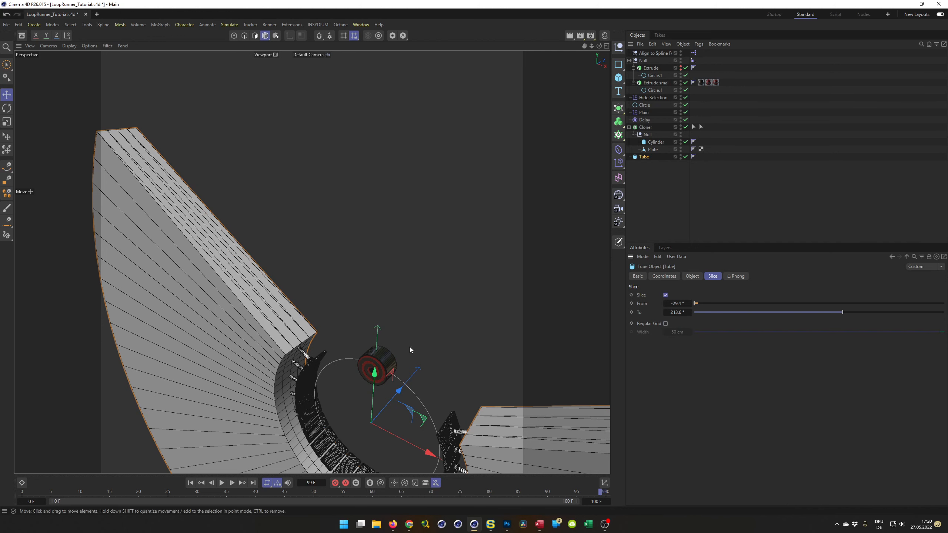
- Enable the Fillet option on the tube and inspect its cut corner beside the first plates
scroll(236, 361, "down", 4)
middle_click_drag(242, 366, 226, 274, "alt")
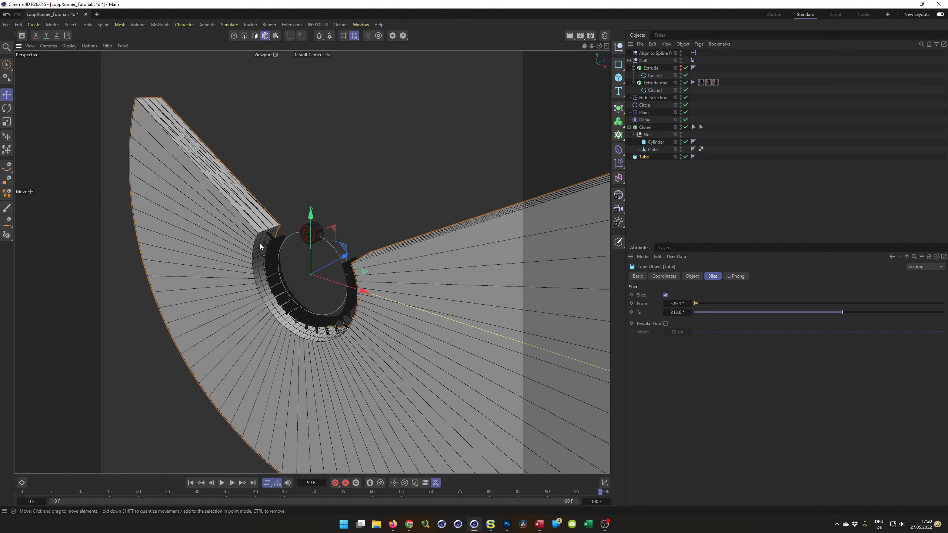
scroll(267, 235, "up", 6)
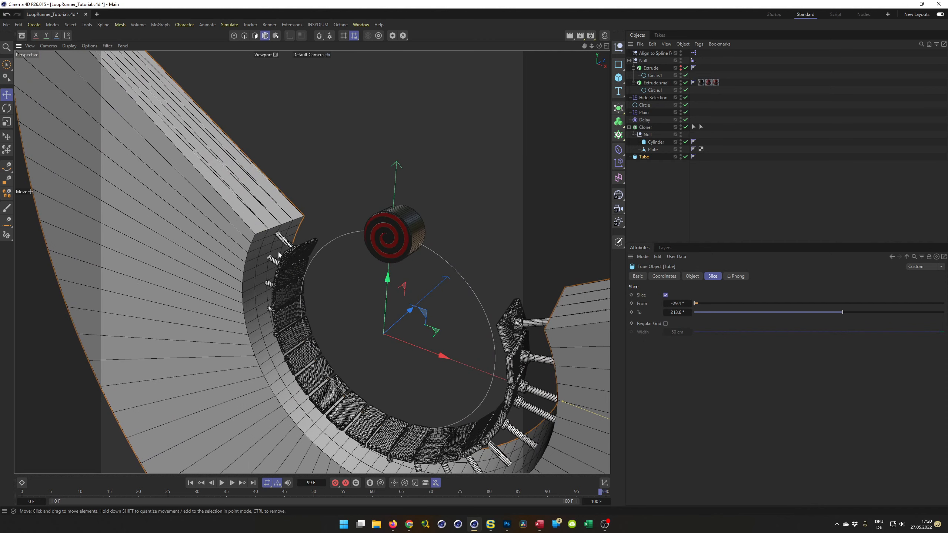
scroll(302, 221, "down", 5)
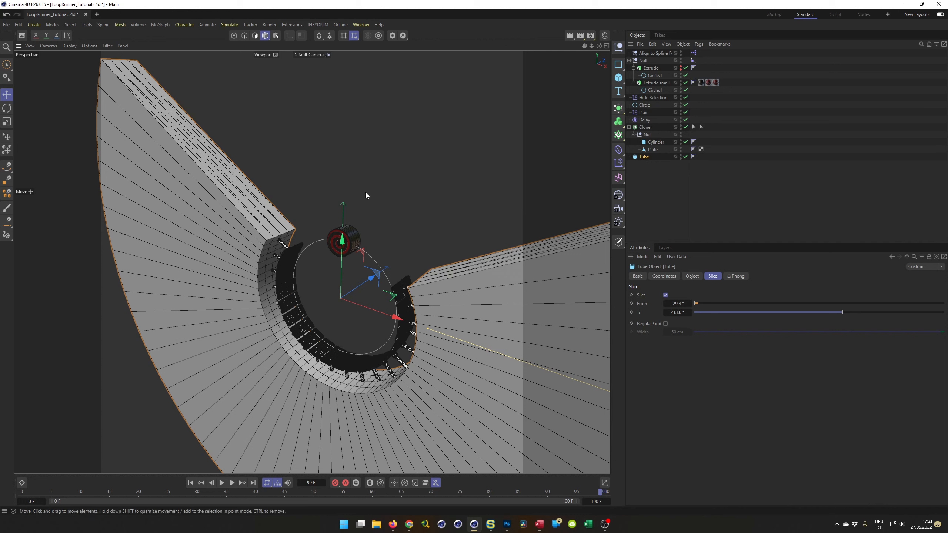
middle_click_drag(271, 233, 347, 290, "alt")
scroll(355, 303, "up", 2)
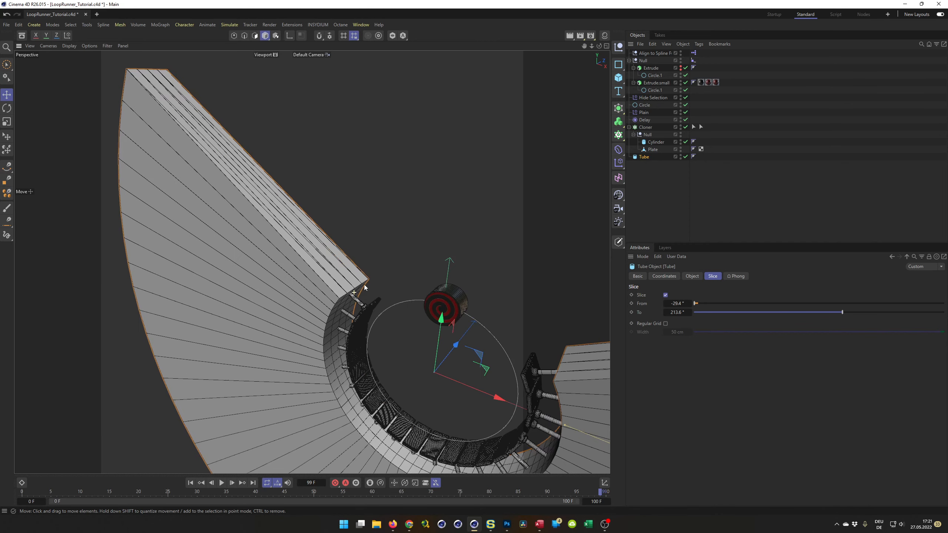
left_click(689, 278)
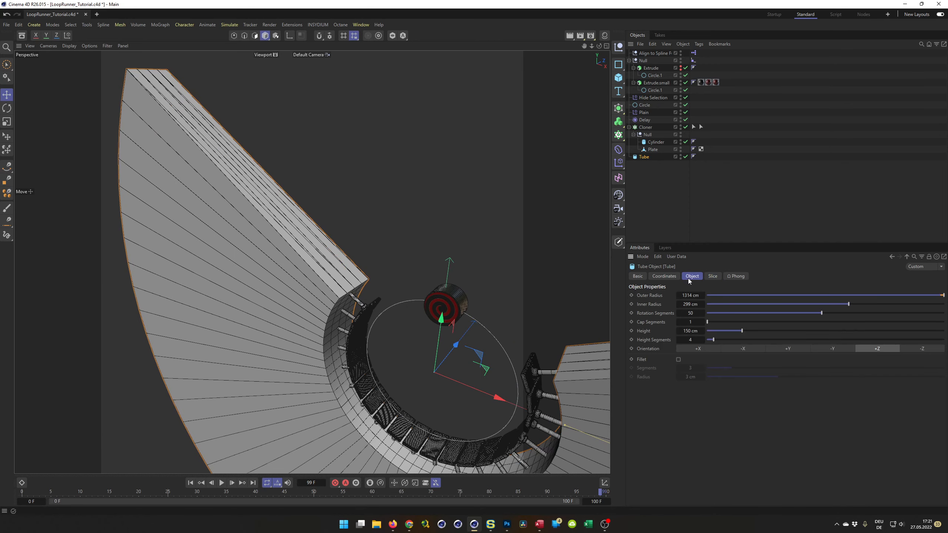
left_click(678, 359)
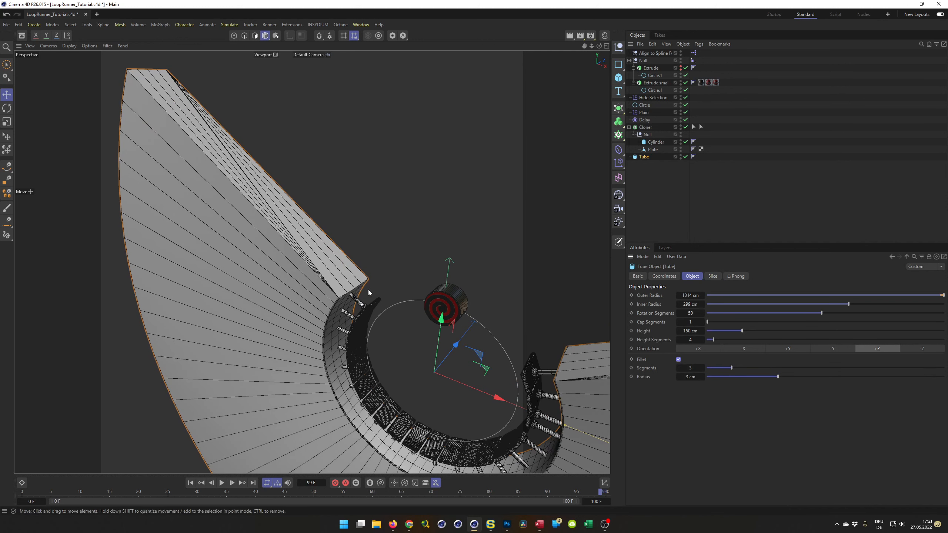
scroll(372, 284, "up", 8)
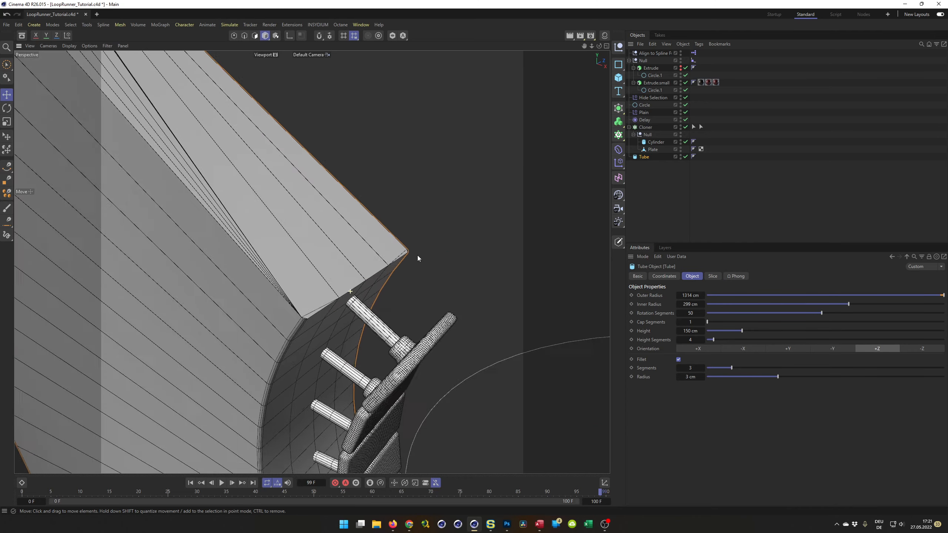
scroll(220, 261, "down", 3)
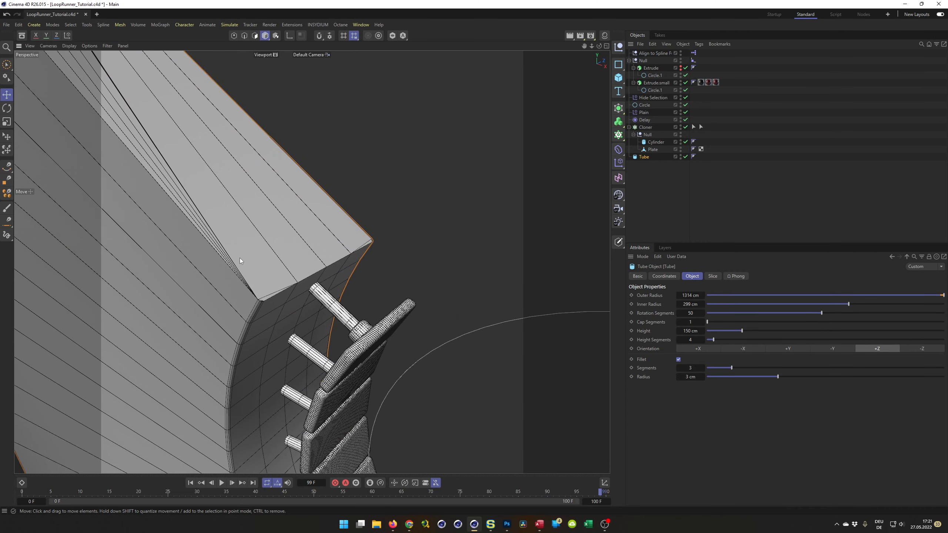
- Switch off the Fillet option on the tube
left_click(678, 359)
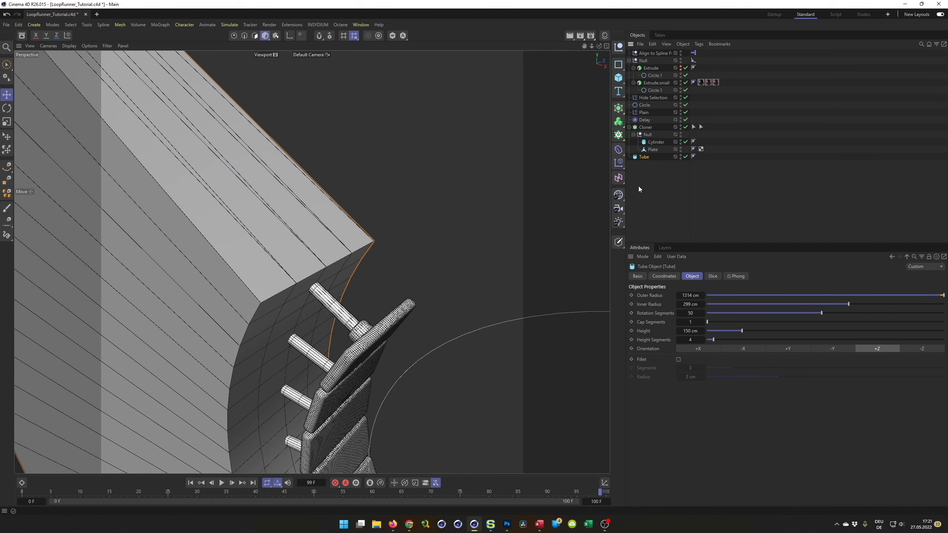
- Try a Bevel deformer with a 3 cm offset and a subdivision of 3 on the tube and delete it again
left_click(617, 151)
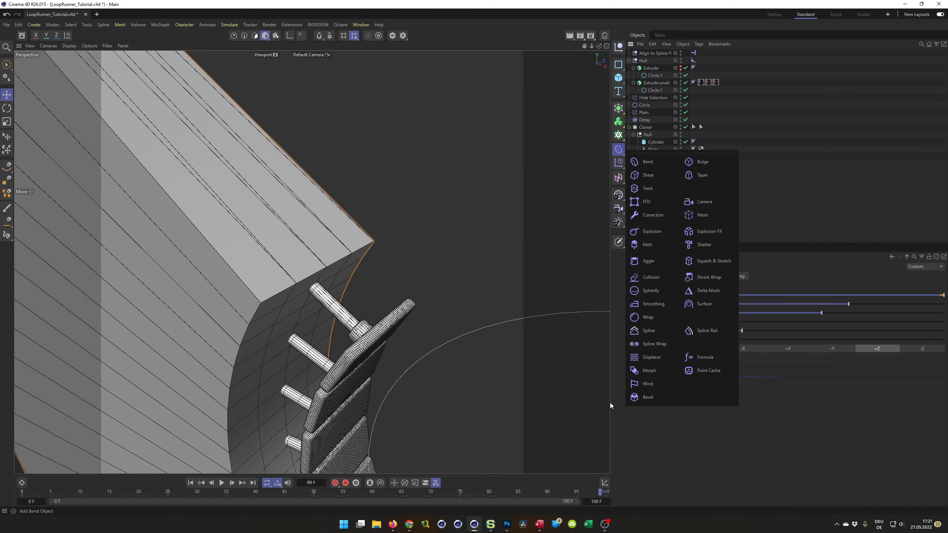
left_click(655, 399)
left_click(682, 368)
type("3")
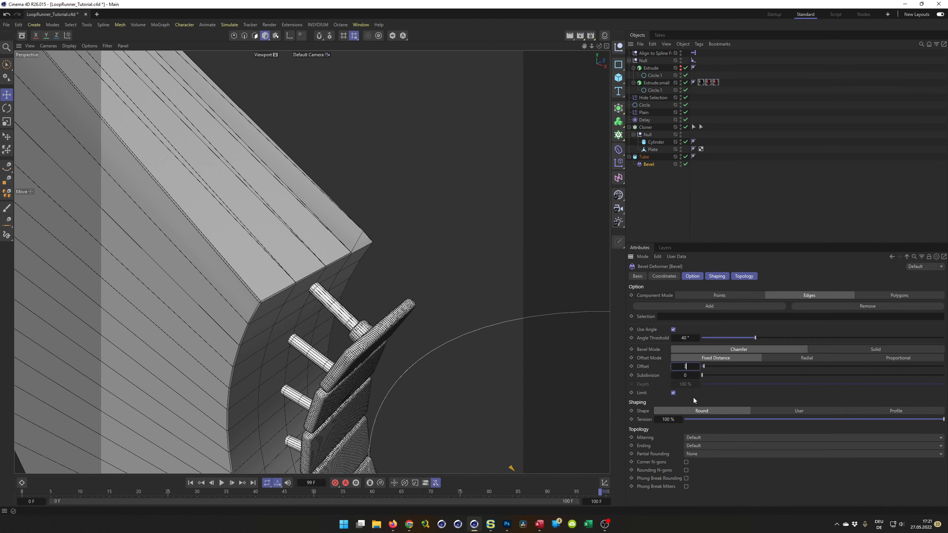
key("Return")
key("Tab")
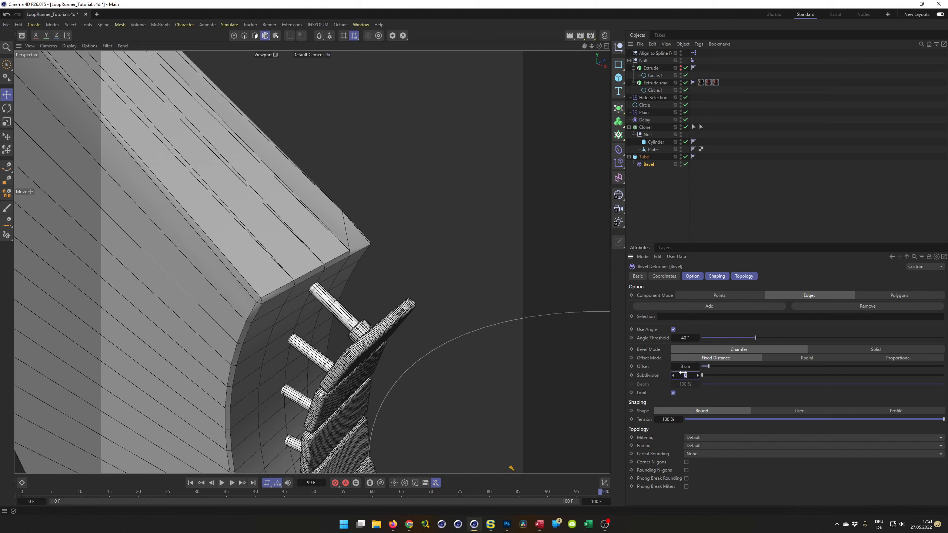
type("3")
key("Return")
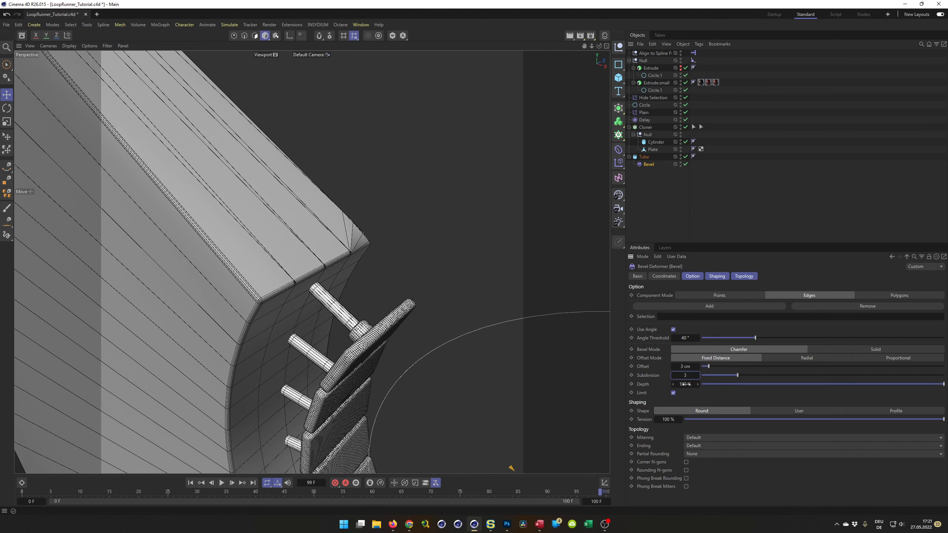
left_click_drag(349, 316, 233, 291, "alt")
right_click_drag(233, 291, 187, 303, "alt")
middle_click_drag(215, 298, 278, 282, "alt")
right_click_drag(279, 284, 239, 295, "alt")
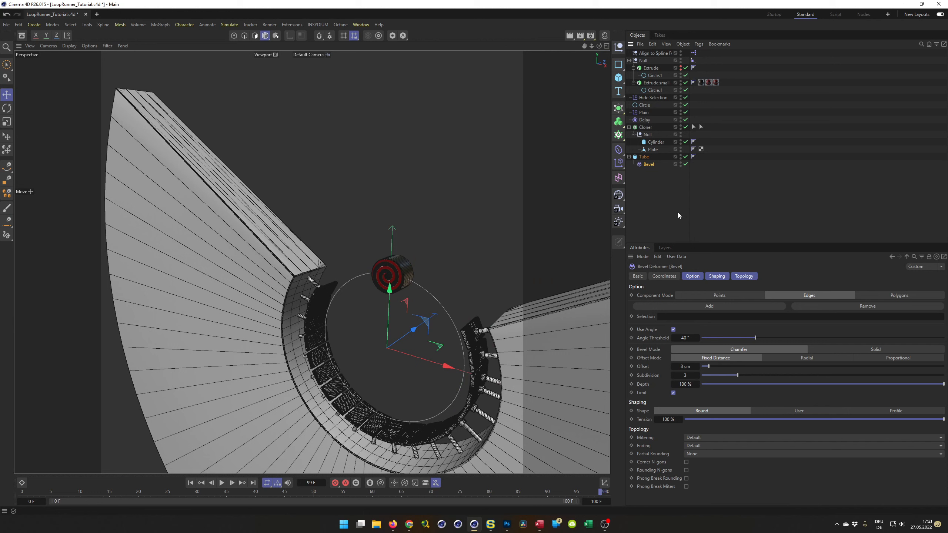
key("Delete")
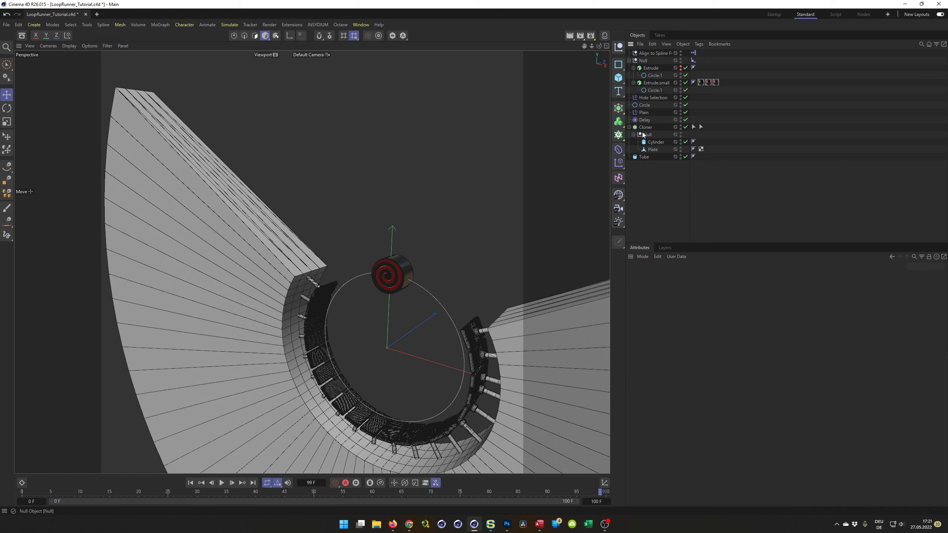
- Convert the parametric Tube to an editable polygon object and switch to polygon mode
left_click(644, 157)
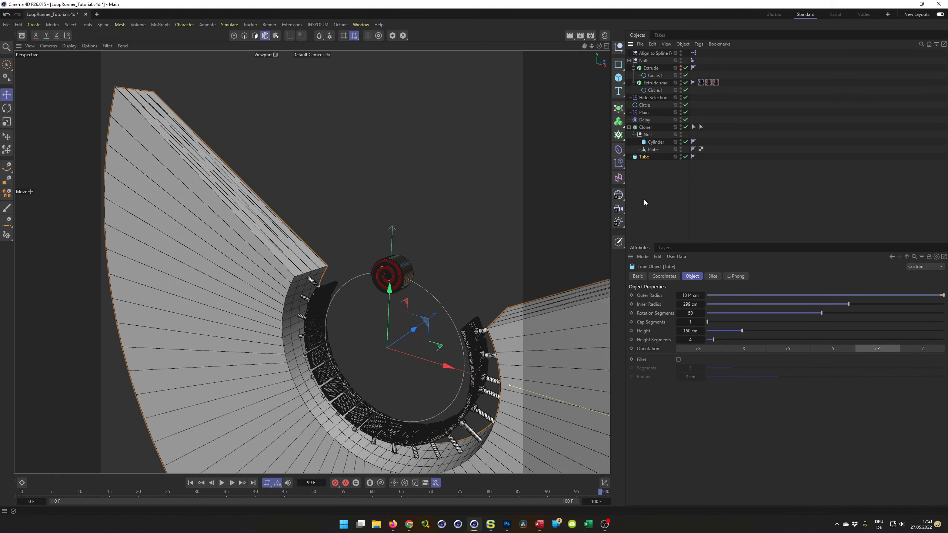
key("c")
middle_click_drag(240, 219, 272, 295)
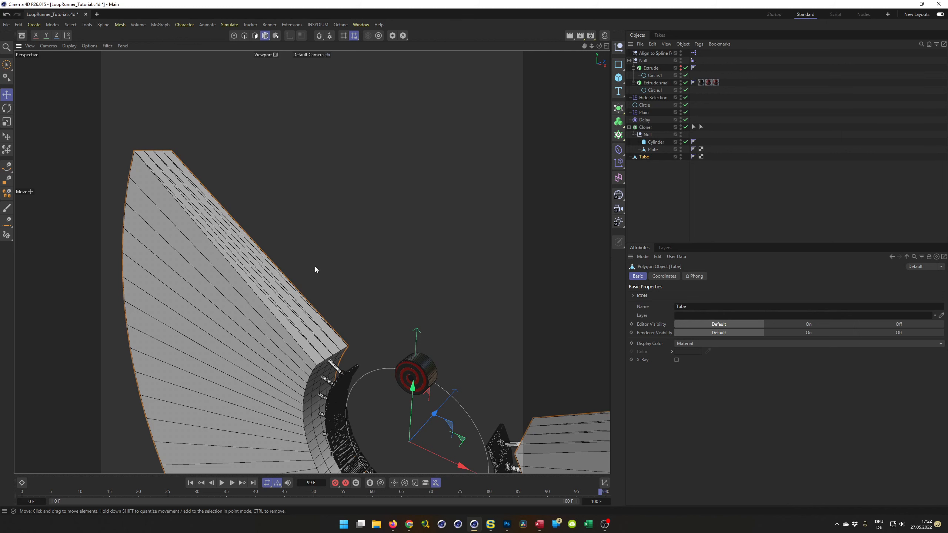
key("Return")
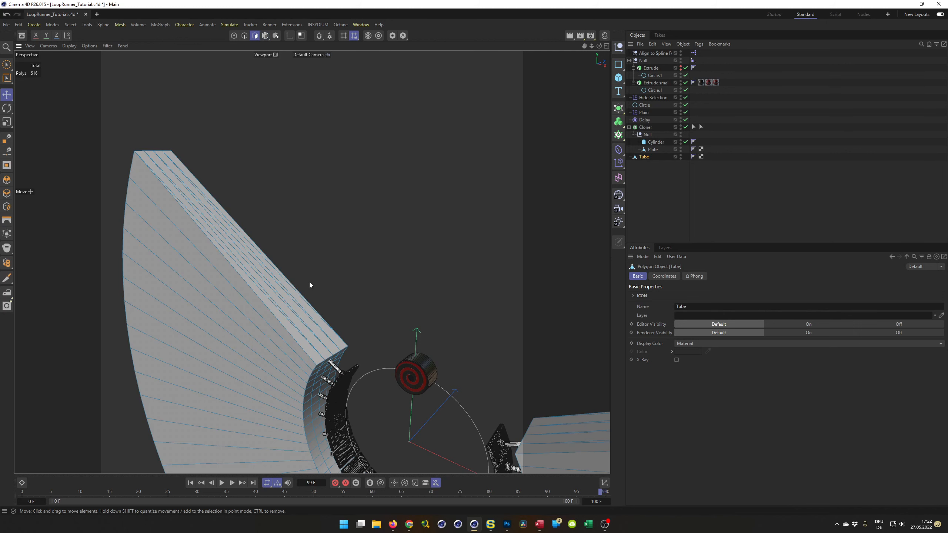
- Select the strips of the tube's two cut end faces with Phong Break Selection and melt each face into one polygon
key("u")
key("n")
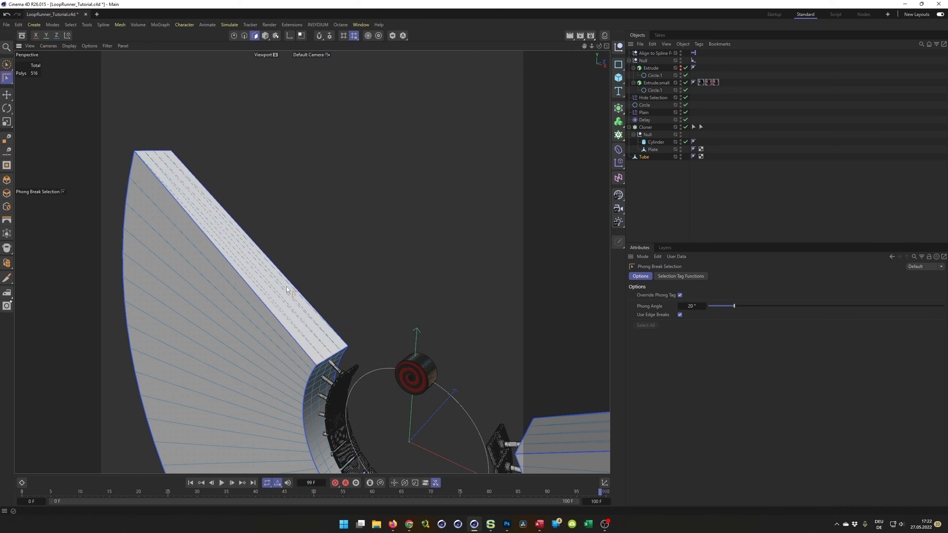
left_click(263, 283)
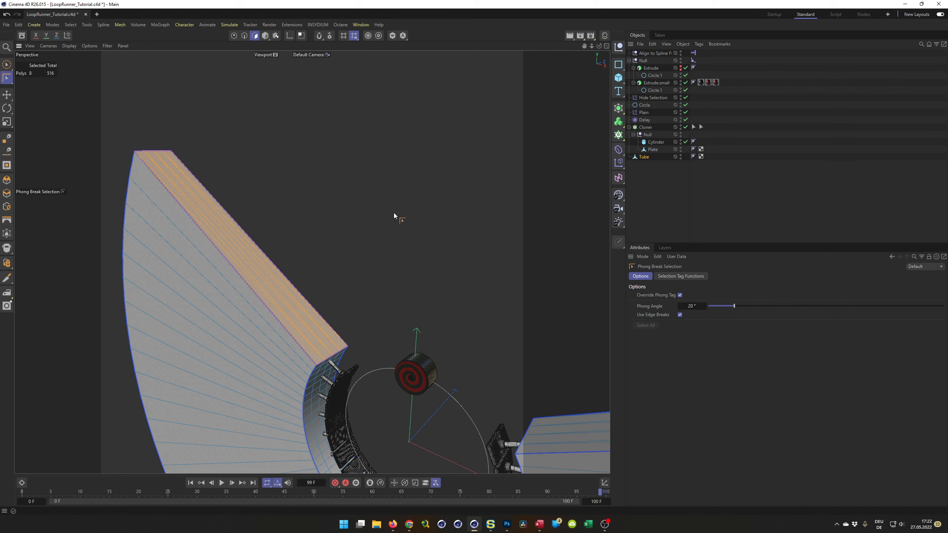
key("m")
key("n")
left_click_drag(345, 317, 485, 269, "alt")
left_click(484, 268)
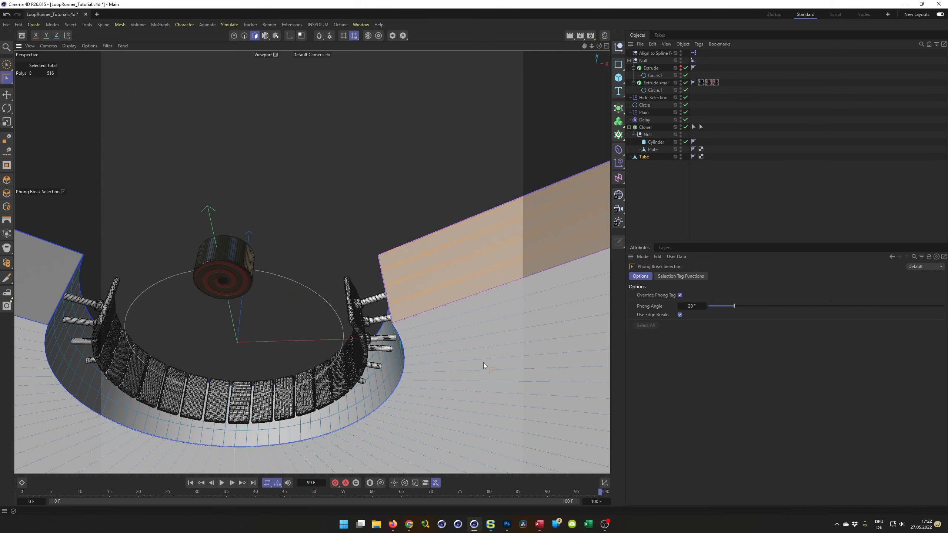
left_click_drag(471, 338, 488, 382, "alt")
key("Return")
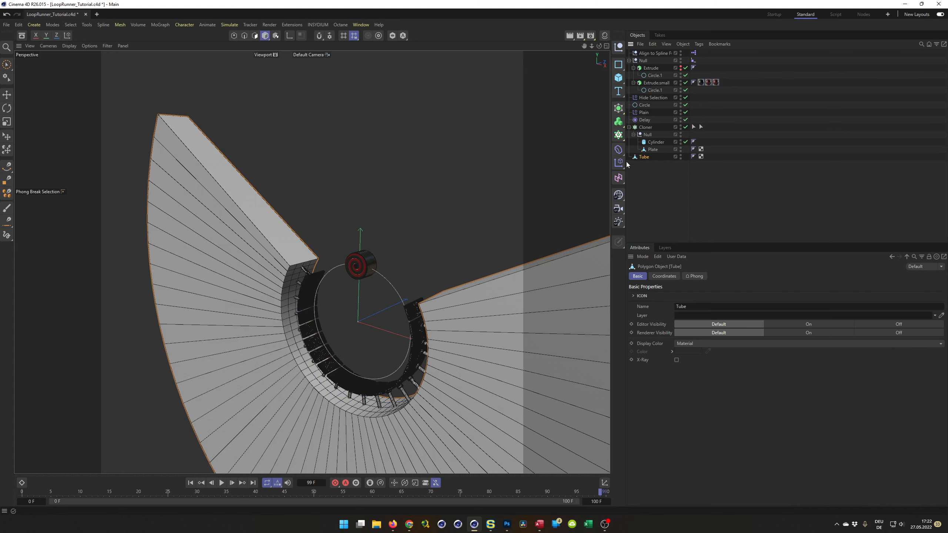
- Add a Bevel deformer to the tube with an offset of 3 cm and a subdivision of 4
left_click(618, 149)
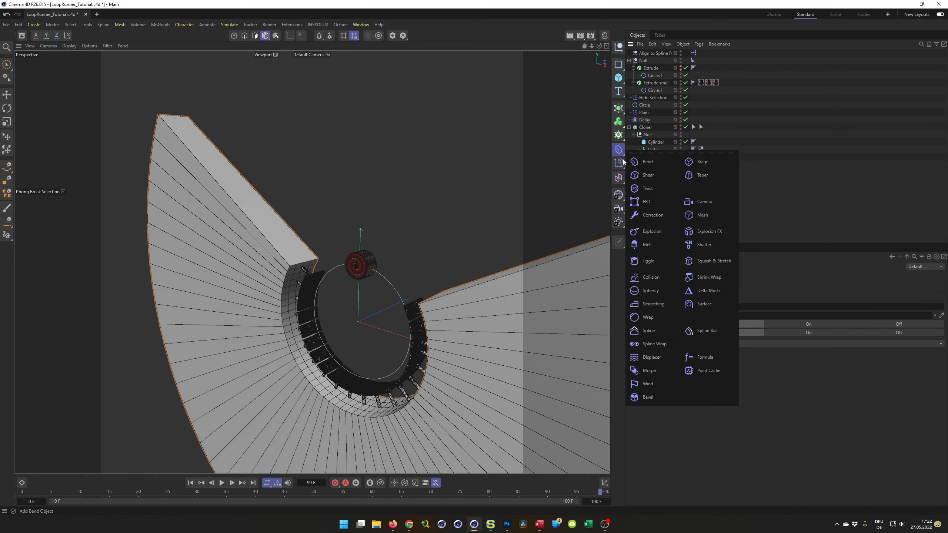
left_click(646, 397)
left_click(679, 367)
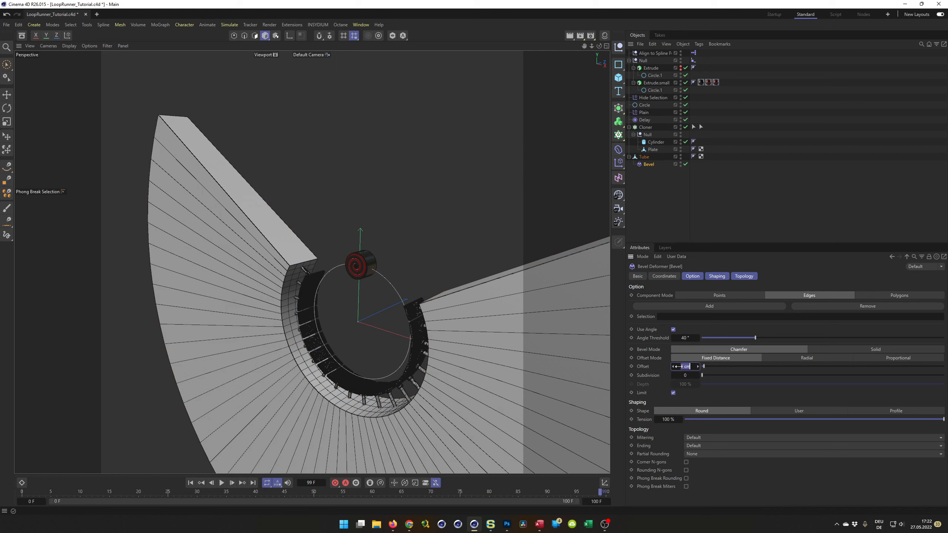
type("3")
key("Tab")
type("4")
key("Return")
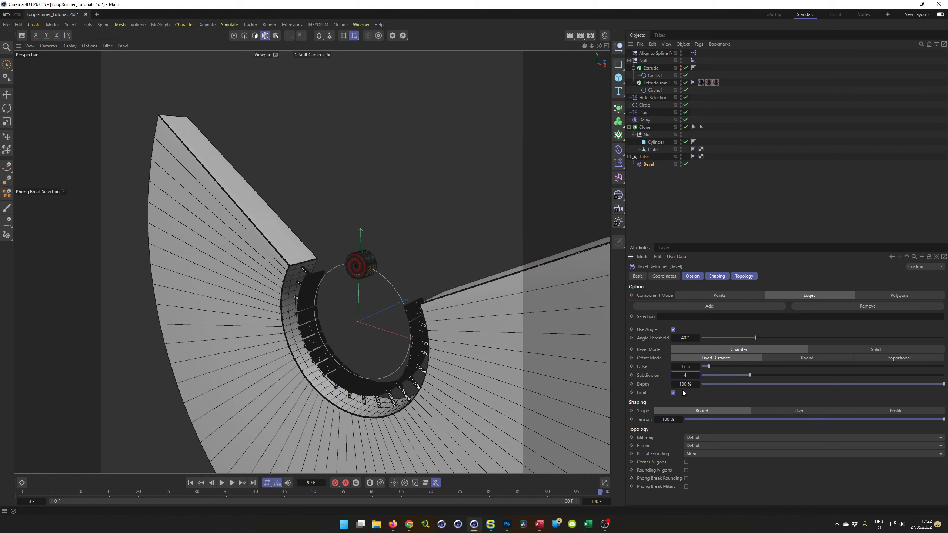
- Inspect the tube's beveled corner and the plate rods up close and compare them with the Loop Runner reference post in the browser
right_click_drag(284, 262, 401, 229, "alt")
left_click_drag(393, 254, 305, 330, "alt")
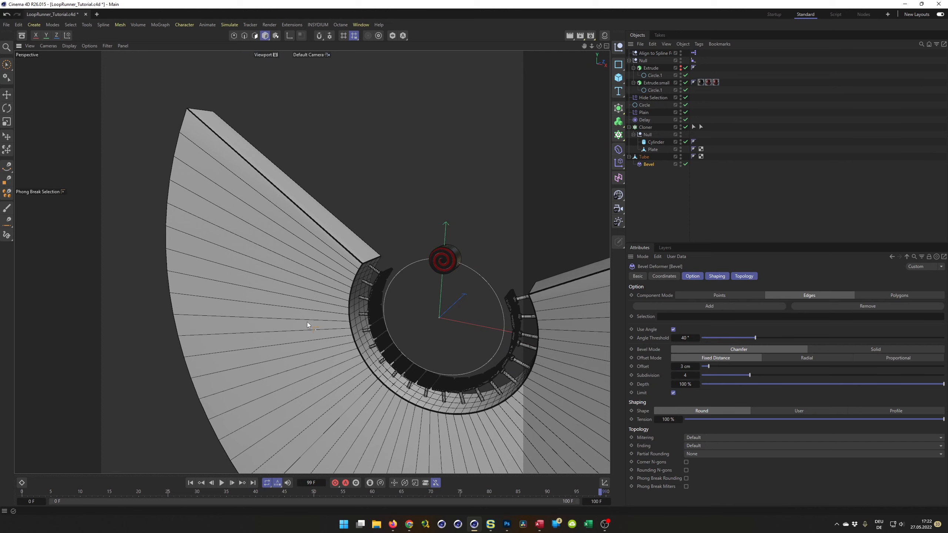
mouse_move(371, 263)
right_mouse_down("alt")
mouse_move(394, 255)
mouse_move(438, 262)
mouse_move(361, 253)
right_mouse_up("alt")
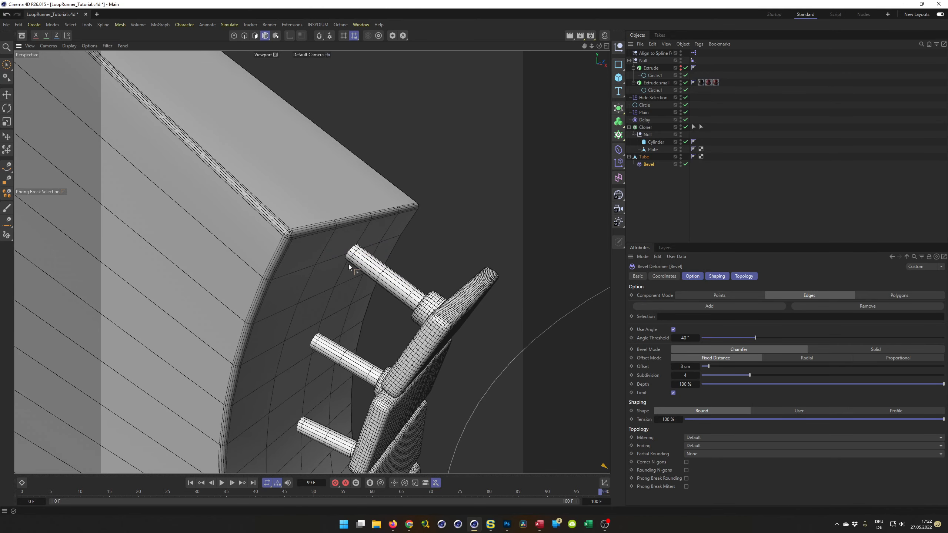
key("alt+Tab")
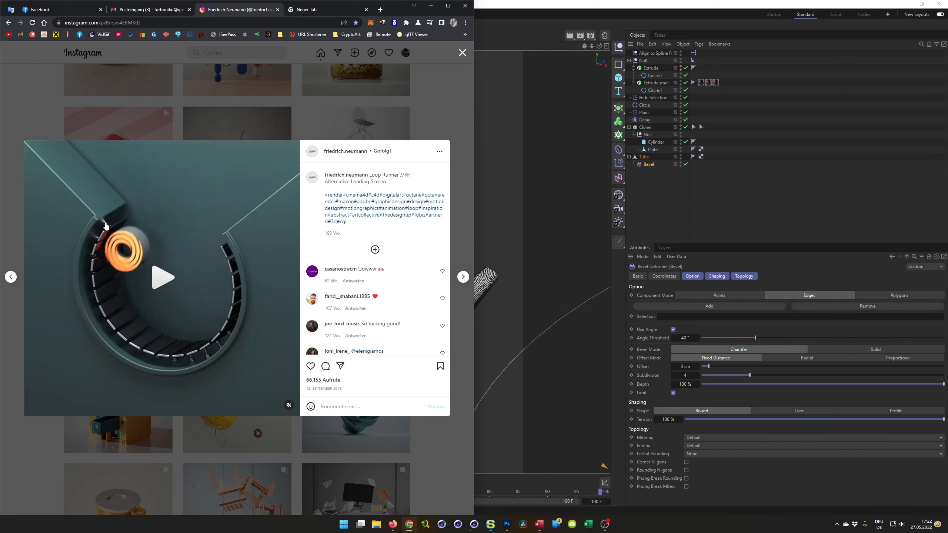
key("alt+Tab")
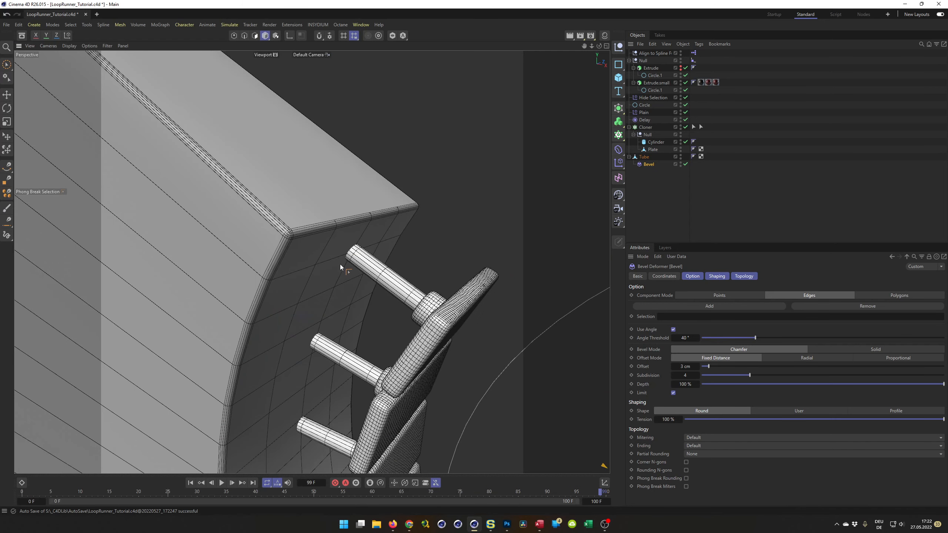
scroll(354, 256, "up", 5)
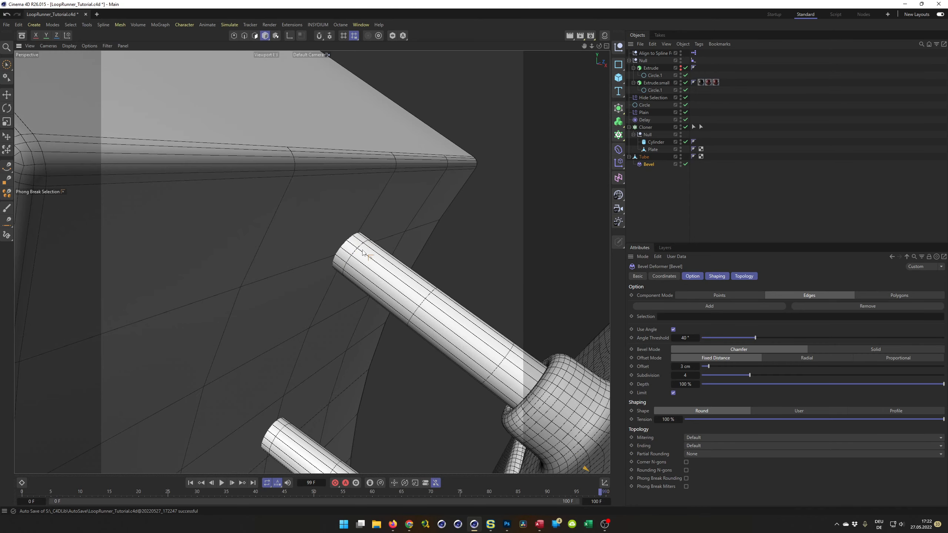
scroll(326, 276, "down", 4)
scroll(329, 273, "down", 1)
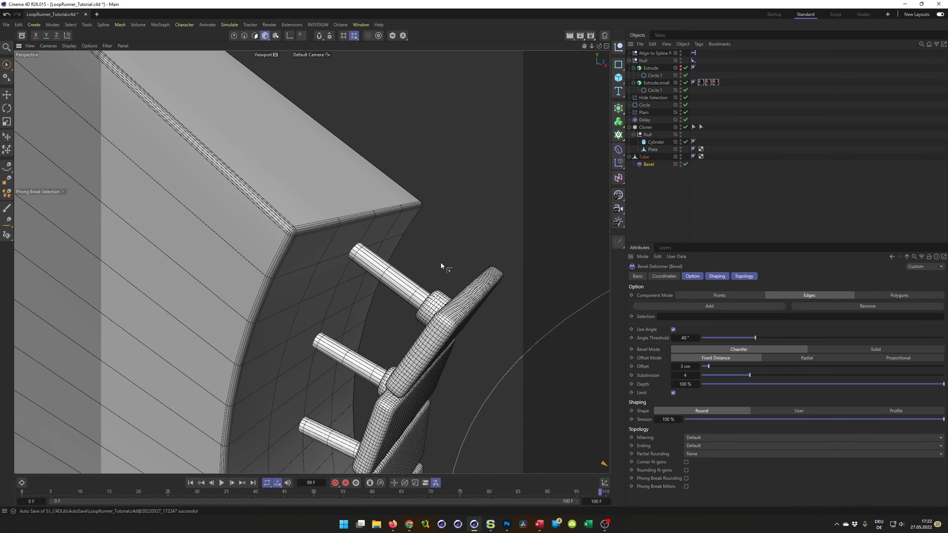
left_click(649, 129)
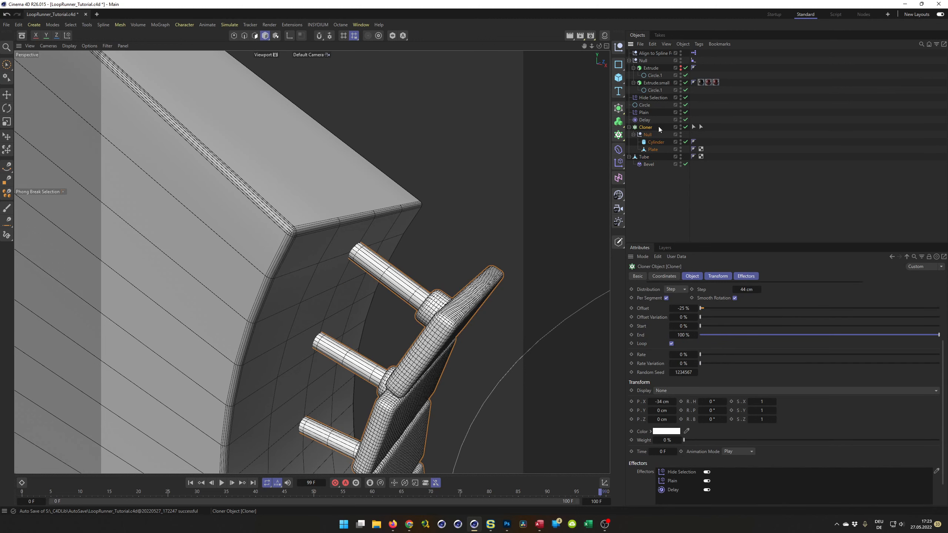
left_click_drag(668, 194, 667, 194, "ctrl")
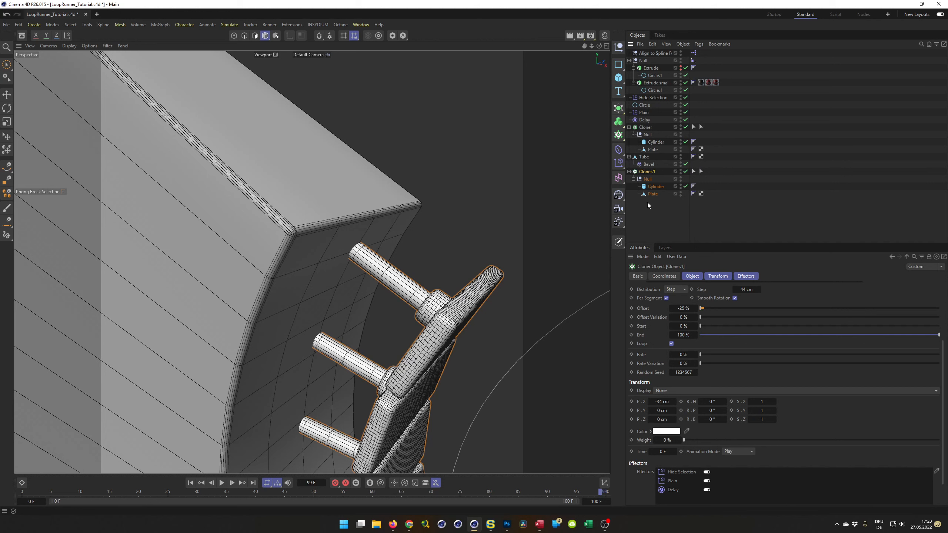
key("Delete")
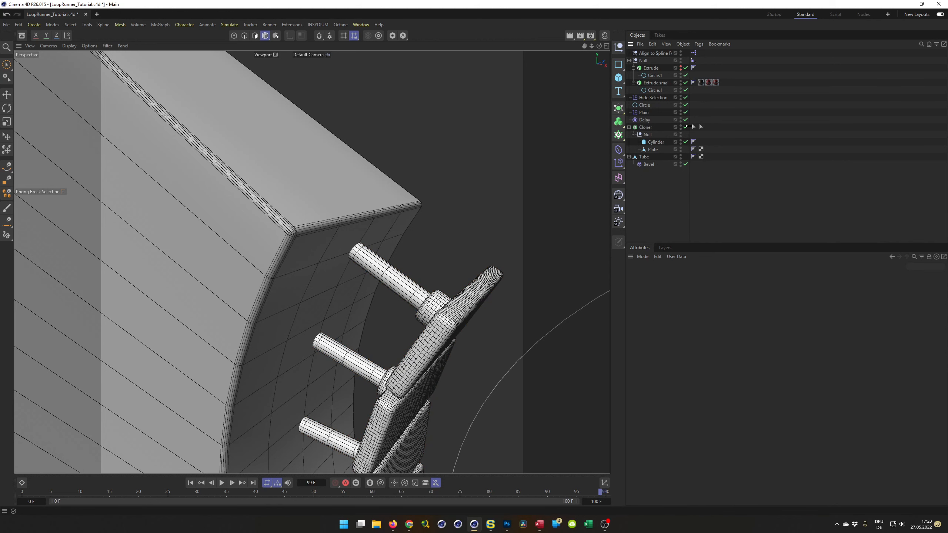
- Hide the Tube and disable the Cloner, Delay and Plain objects to isolate the single plate with its rod
left_click(680, 156)
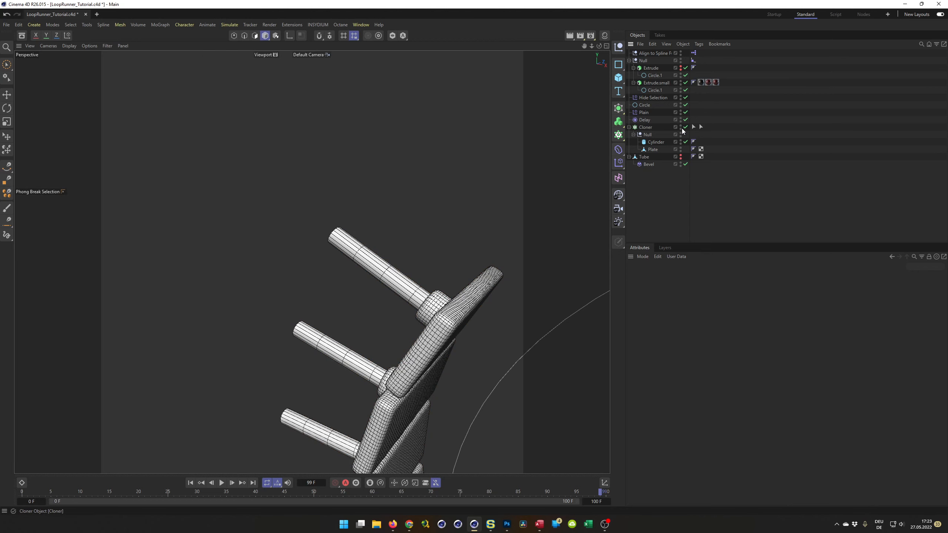
left_click_drag(686, 127, 685, 112)
right_click_drag(541, 285, 400, 305, "alt")
middle_click_drag(448, 281, 343, 250, "alt")
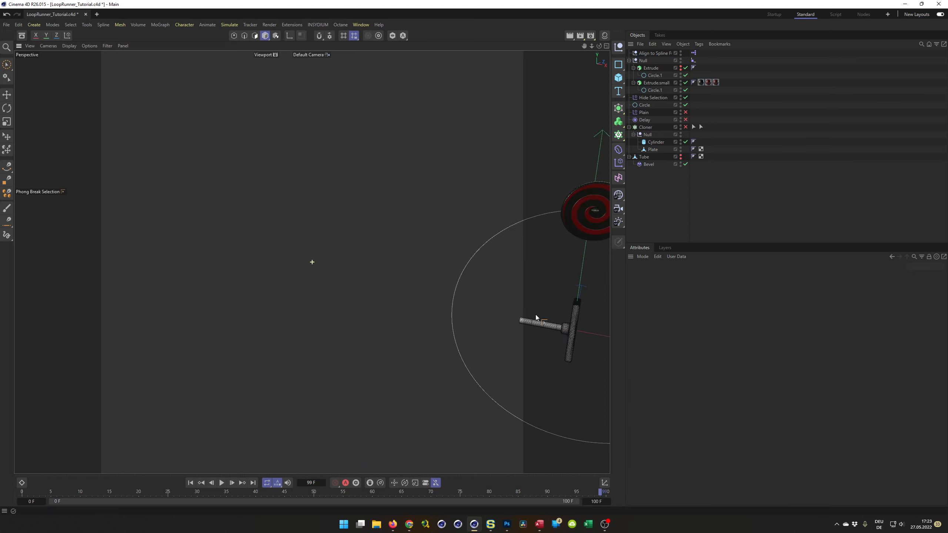
middle_click_drag(535, 314, 485, 301, "alt")
right_click_drag(485, 301, 537, 275, "alt")
left_click_drag(511, 293, 353, 283, "alt")
middle_click_drag(353, 283, 291, 252, "alt")
left_click_drag(432, 278, 446, 279, "alt")
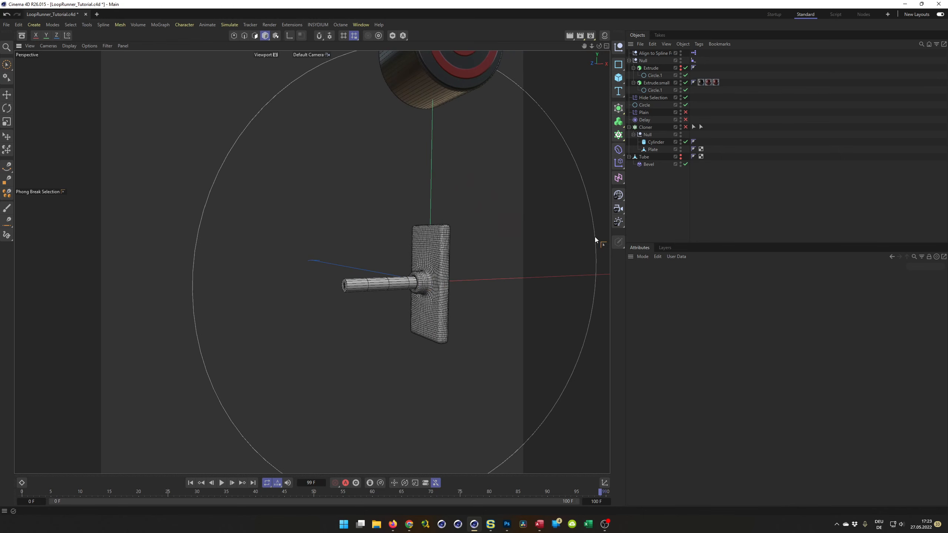
- Add a new Tube primitive and set its orientation to +X
left_click(621, 82)
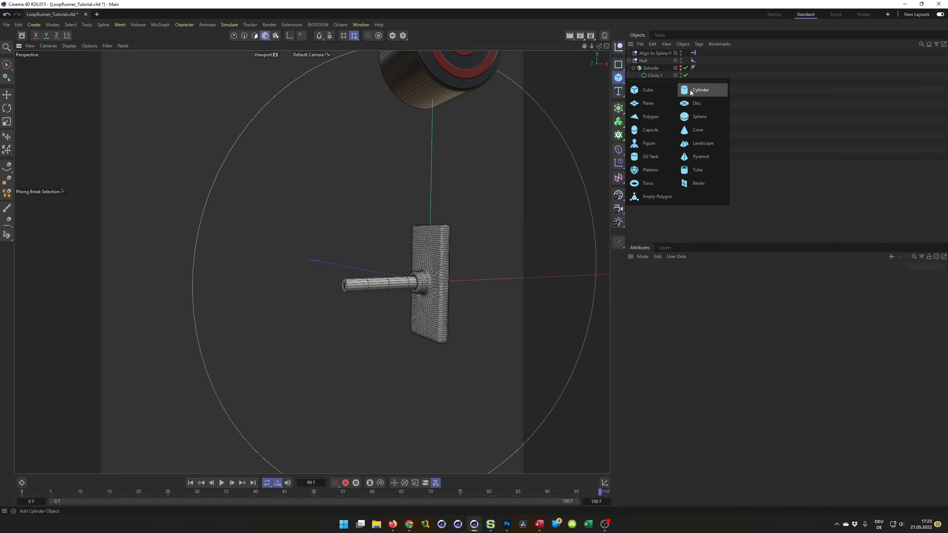
left_click(687, 173)
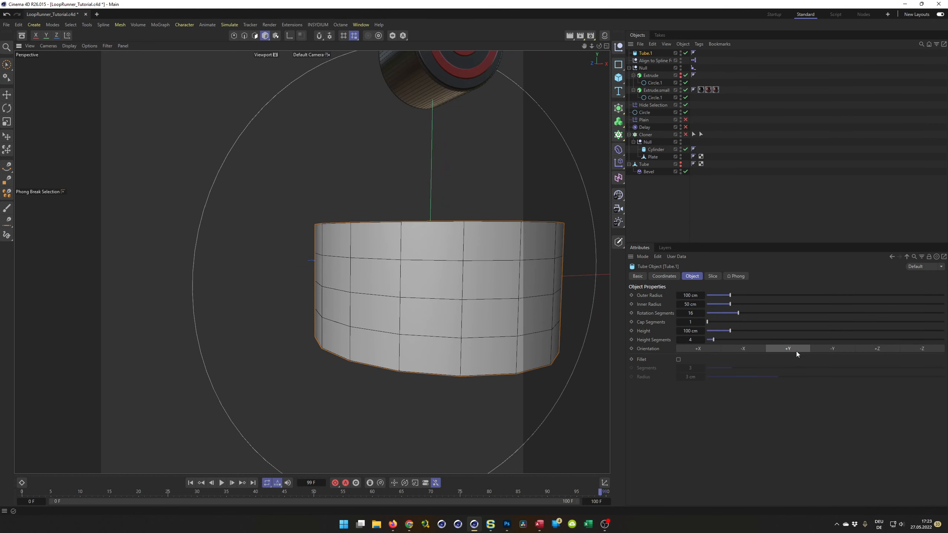
left_click(698, 348)
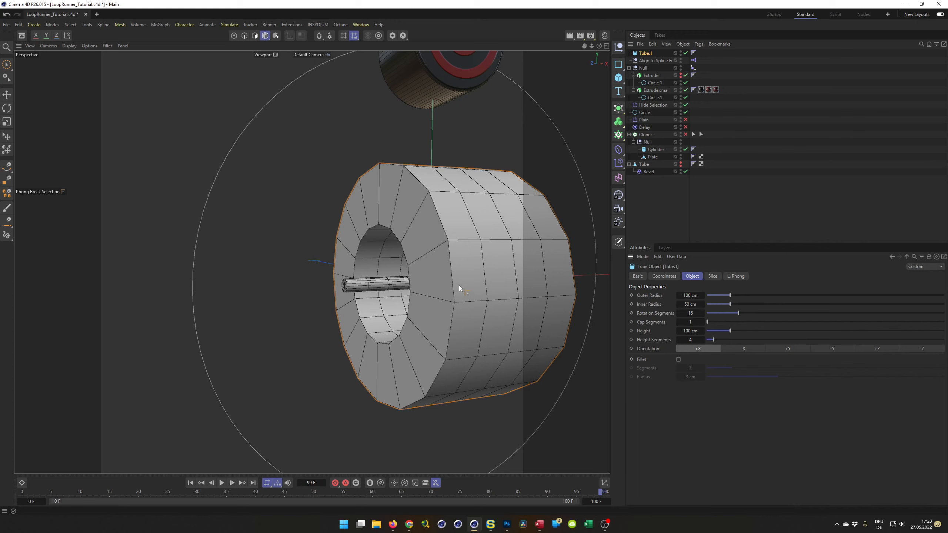
- Move the new tube to the free end of the plate's rod and scale it down to a small ring around it
key("e")
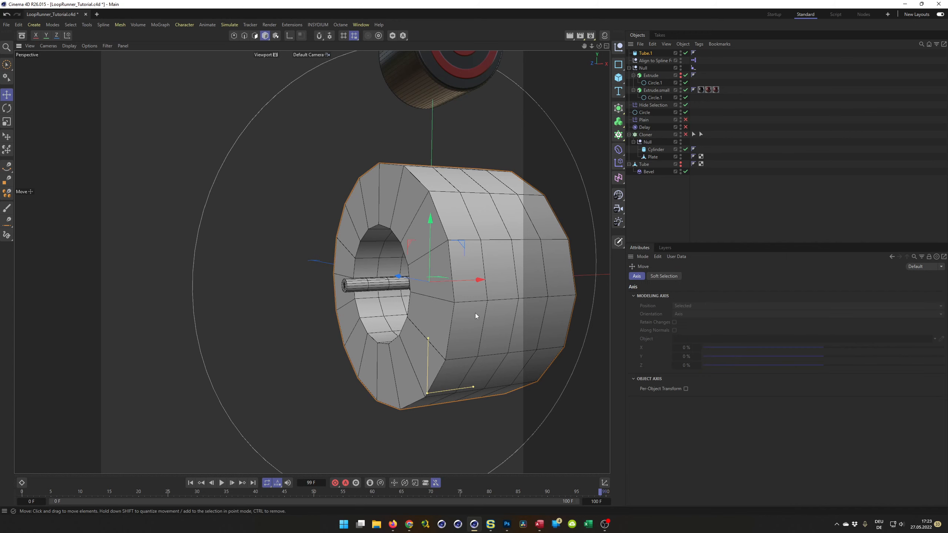
left_click_drag(478, 281, 383, 298)
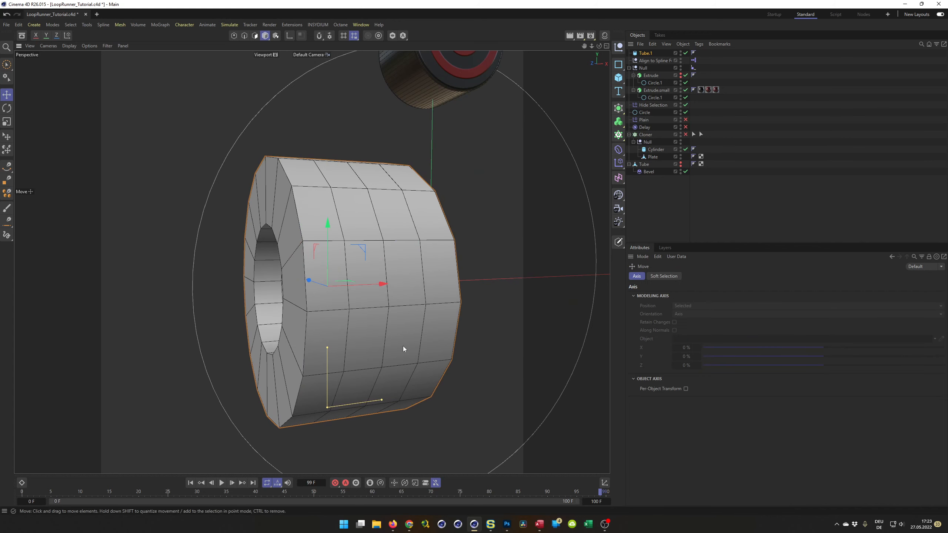
key("t")
left_click_drag(490, 397, 205, 429)
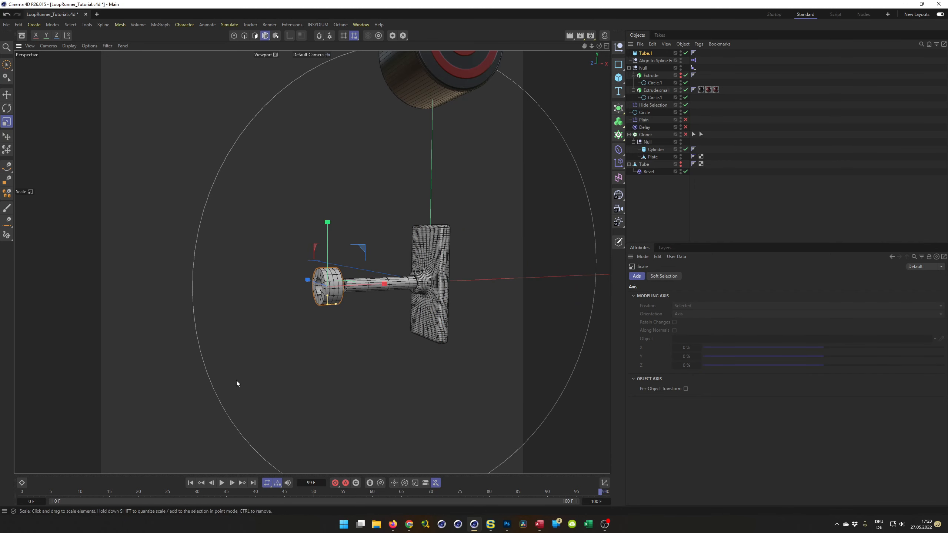
- Slide the new ring inward along the rod toward the plate and scale it down slightly
scroll(369, 286, "up", 5)
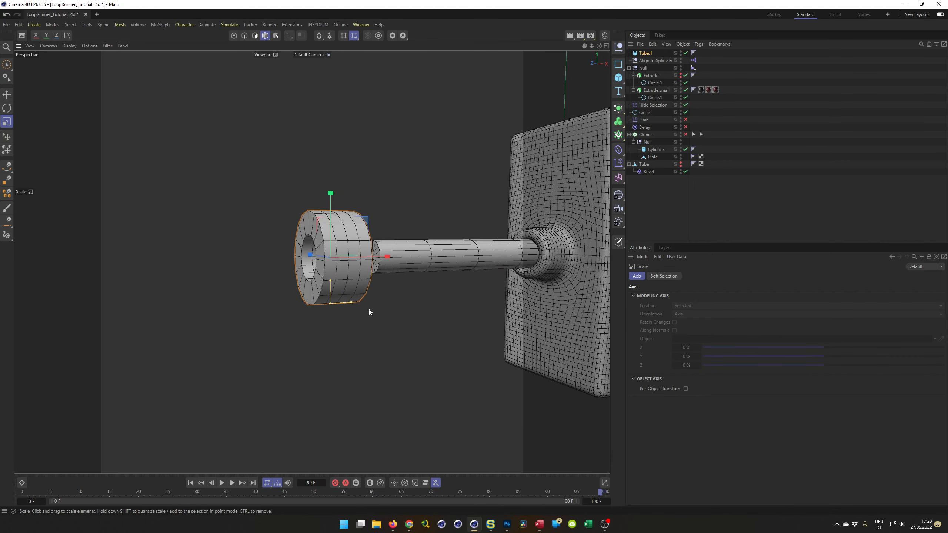
key("e")
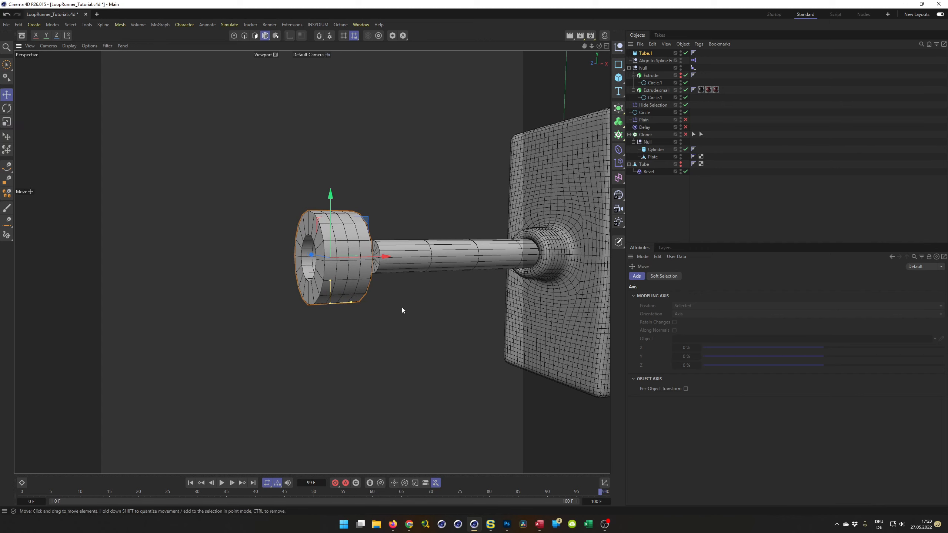
left_click_drag(386, 258, 447, 304)
scroll(443, 249, "up", 3)
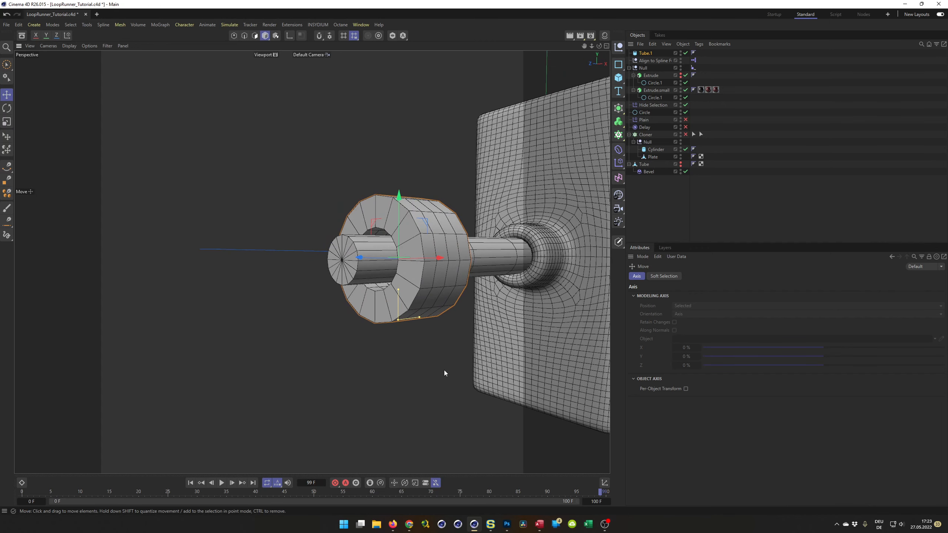
key("t")
left_click_drag(450, 395, 391, 411)
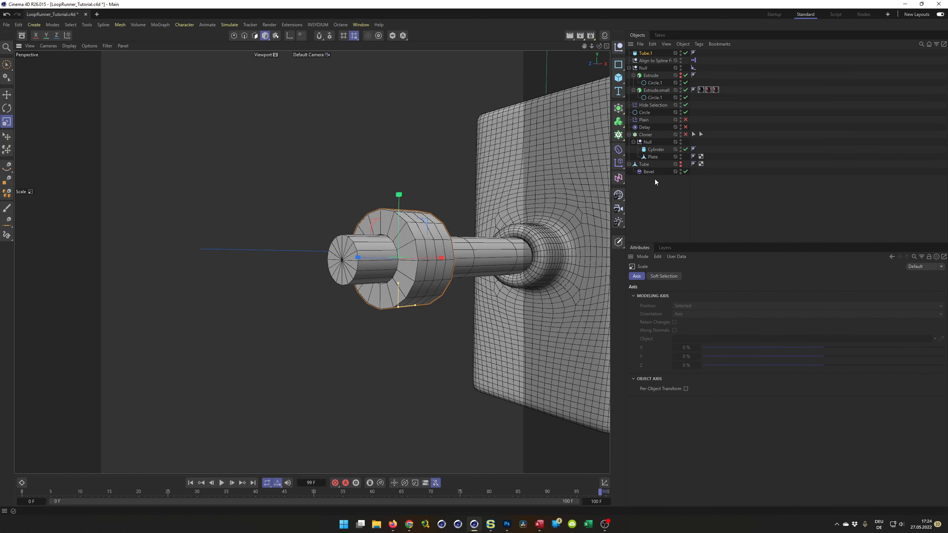
- Move the ring to the end of the object hierarchy and set its rotation segments to 50
left_click_drag(646, 53, 651, 176)
double_click(690, 313)
type("50")
key("Return")
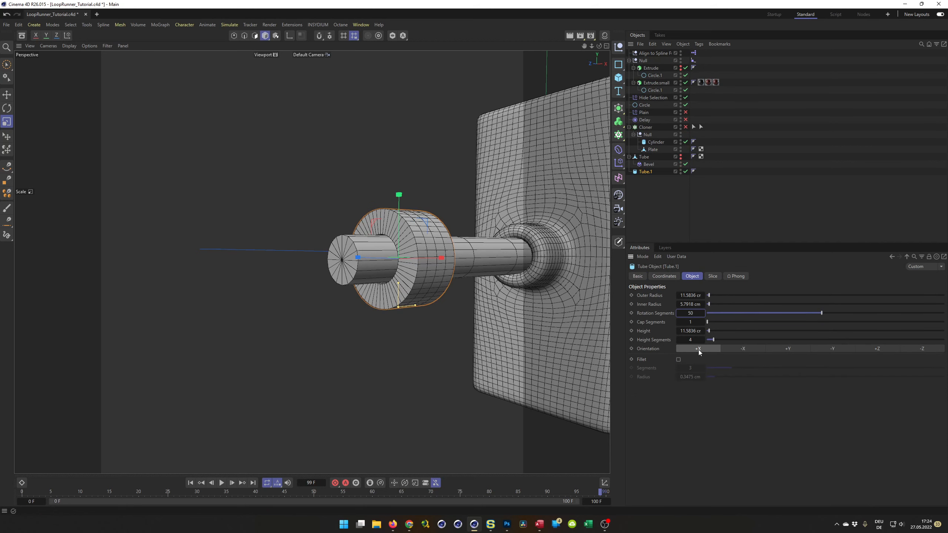
- Enable the fillet on the ring and set its radius to 1 cm
scroll(439, 265, "up", 2)
left_click_drag(439, 265, 464, 271, "alt")
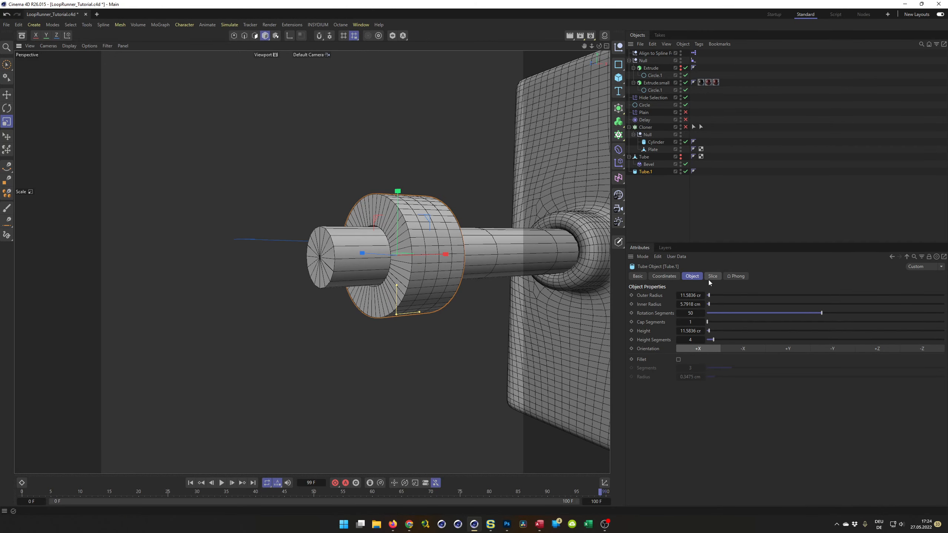
left_click(678, 359)
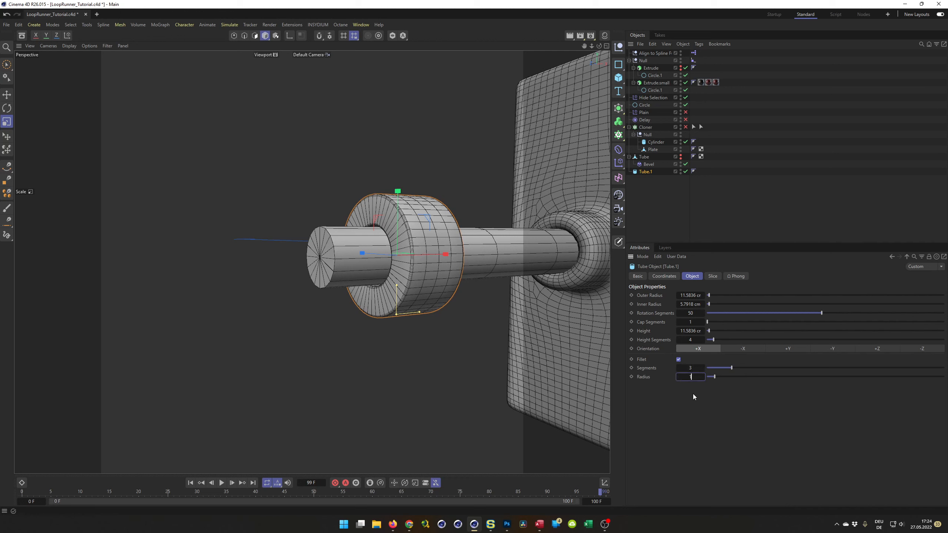
type("1")
key("Return")
- Nest the ring inside the Cloner's Null and duplicate the whole Cloner at the end of the hierarchy
left_click_drag(401, 233, 422, 227, "alt")
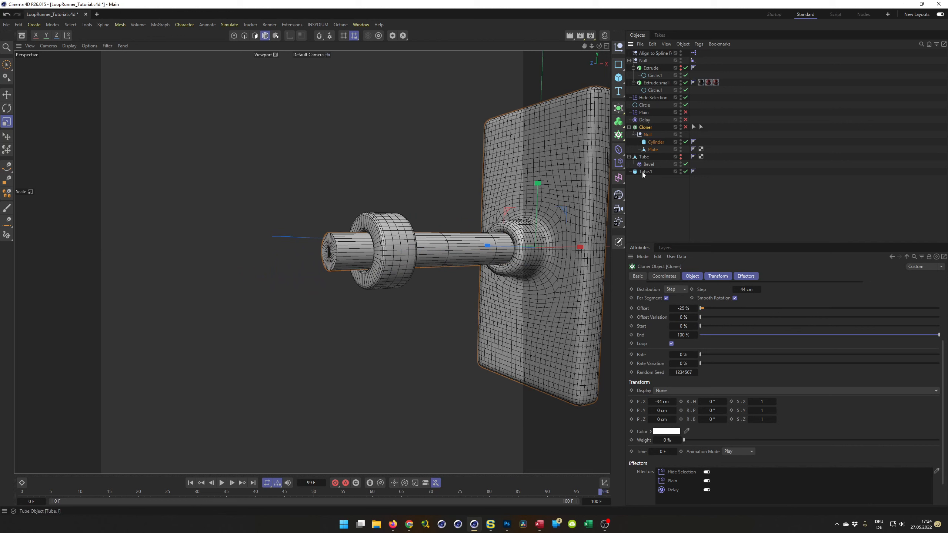
left_click(644, 173)
left_click_drag(644, 173, 650, 137)
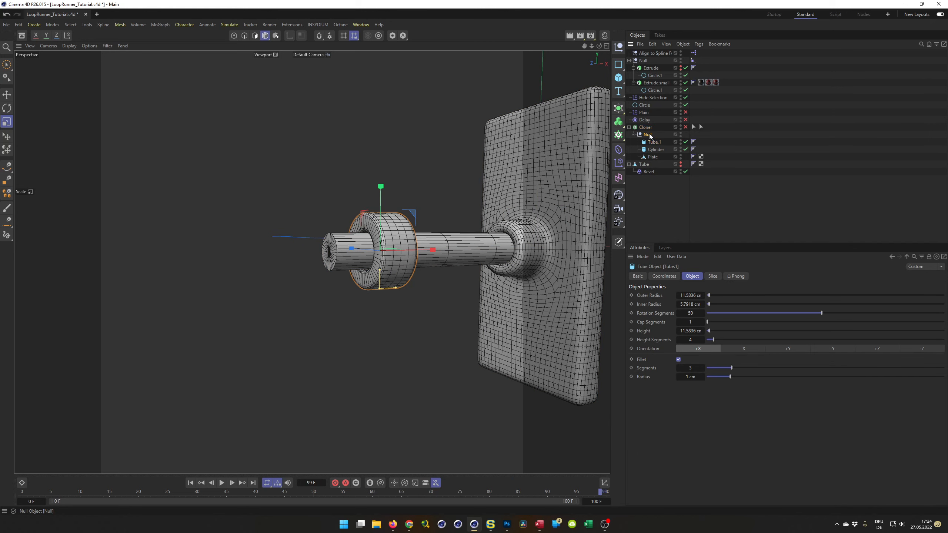
left_click(649, 128)
left_click_drag(649, 128, 657, 224, "ctrl")
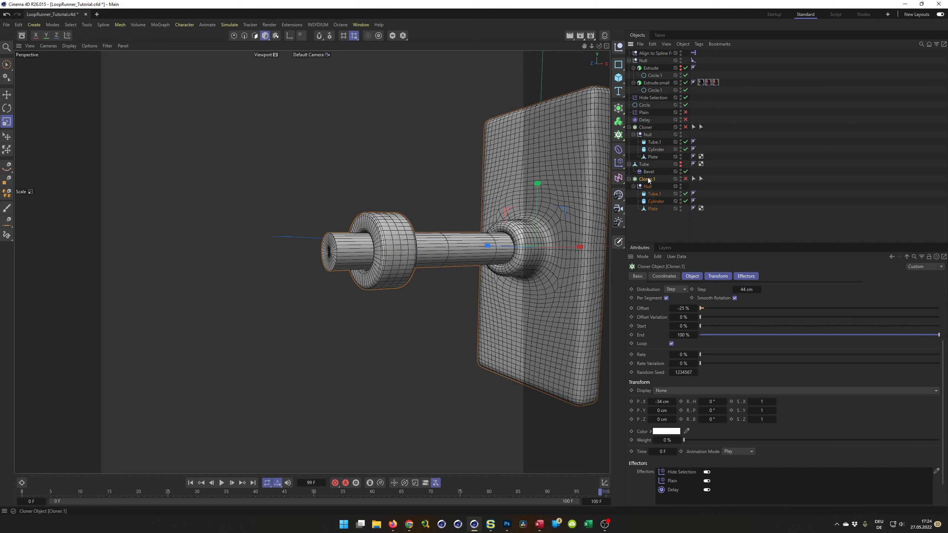
- Strip the duplicated Cloner down by removing its Plain and Delay effectors and deleting its Cylinder and Plate
left_click(735, 278)
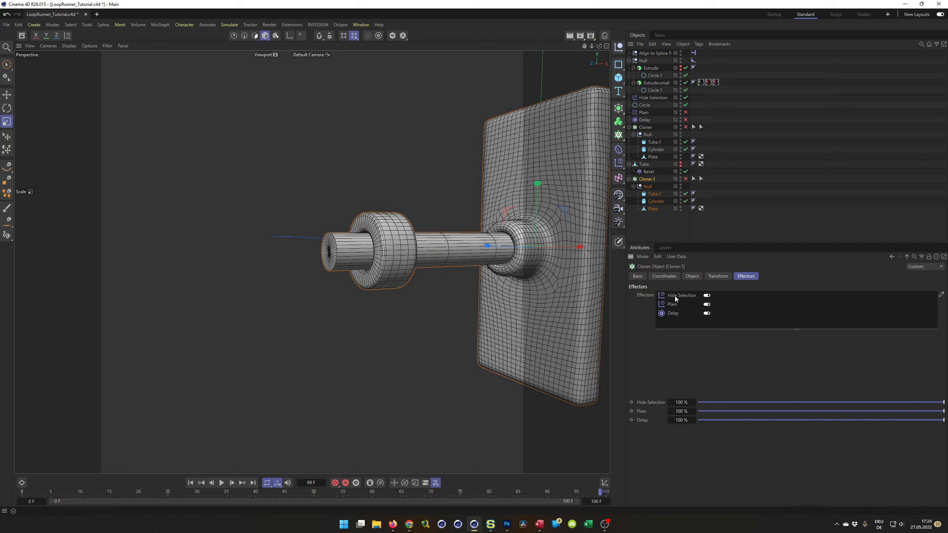
left_click(675, 315, "shift")
key("Delete")
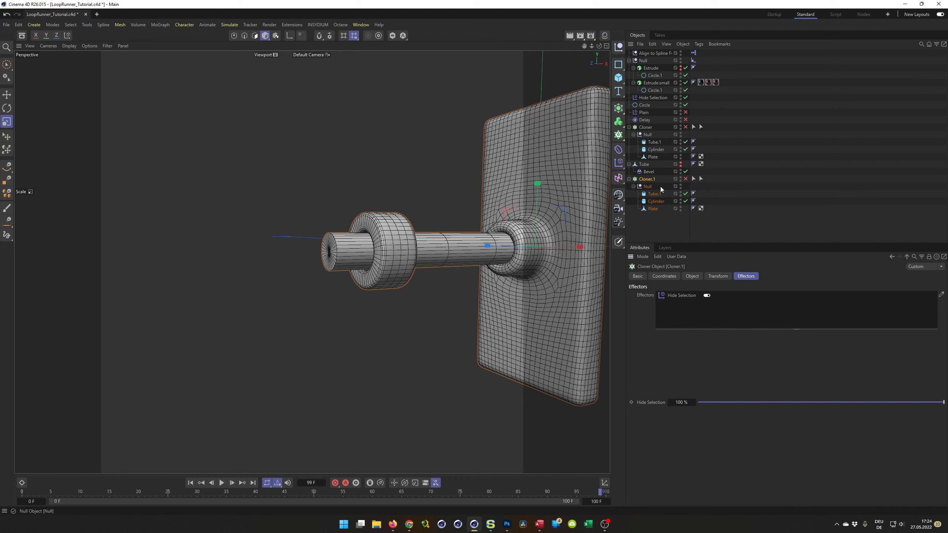
left_click(654, 202)
left_click(652, 209, "ctrl")
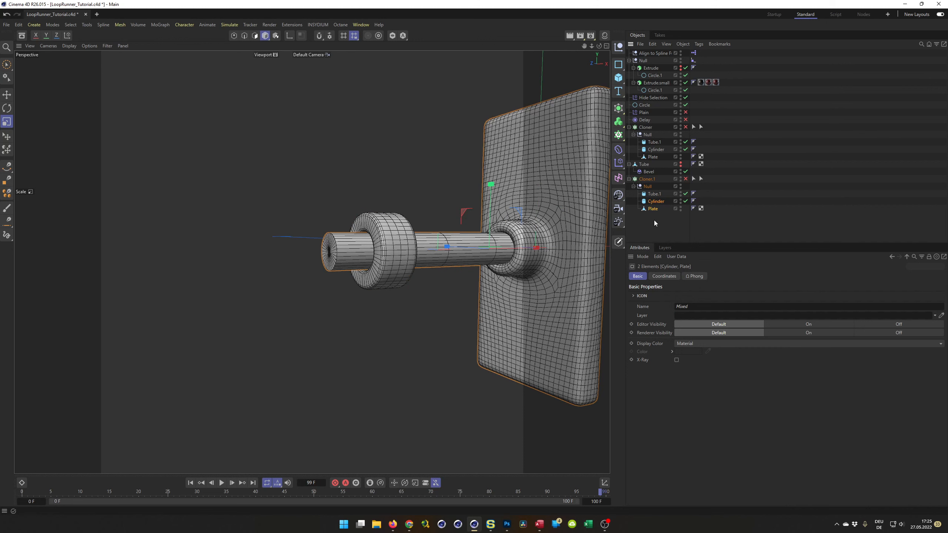
key("Delete")
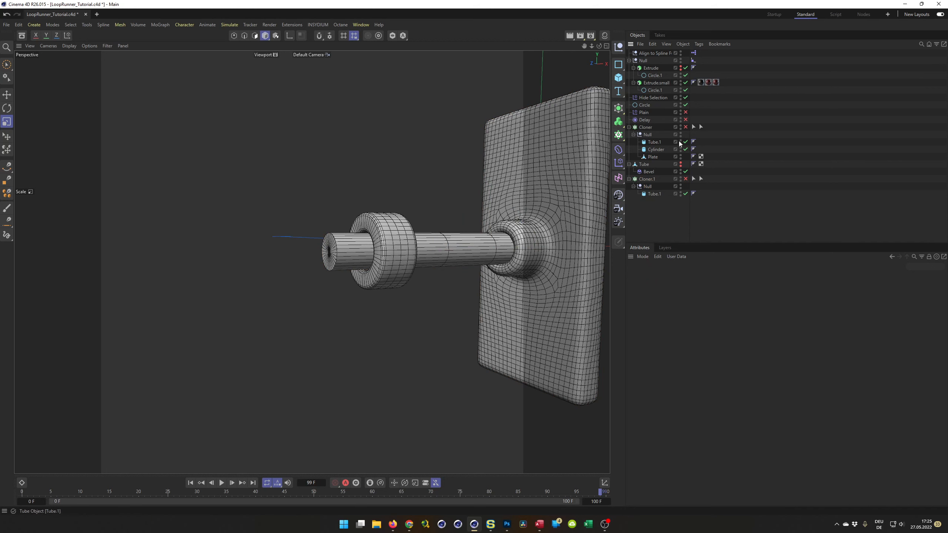
- Re-enable the original and duplicated Cloners and show the Tube housing again
left_click(681, 126)
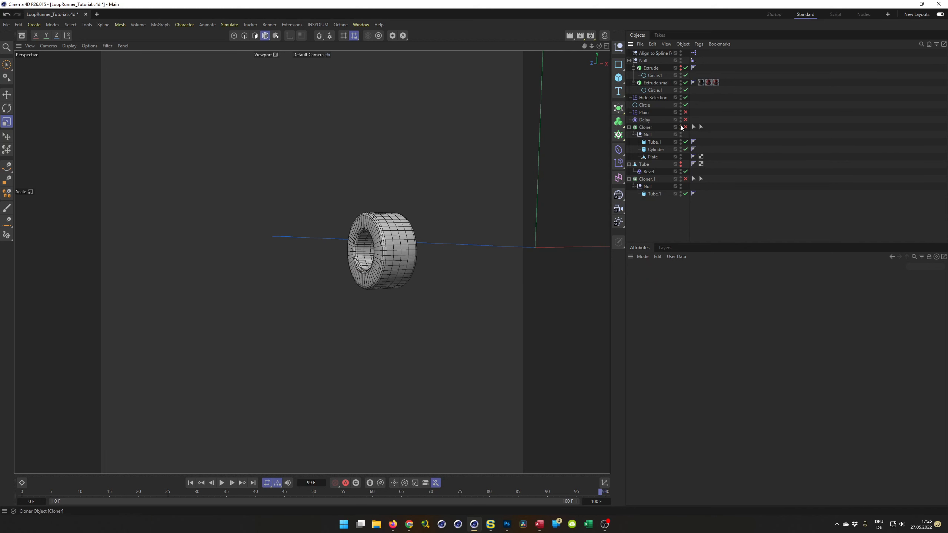
left_click(681, 127)
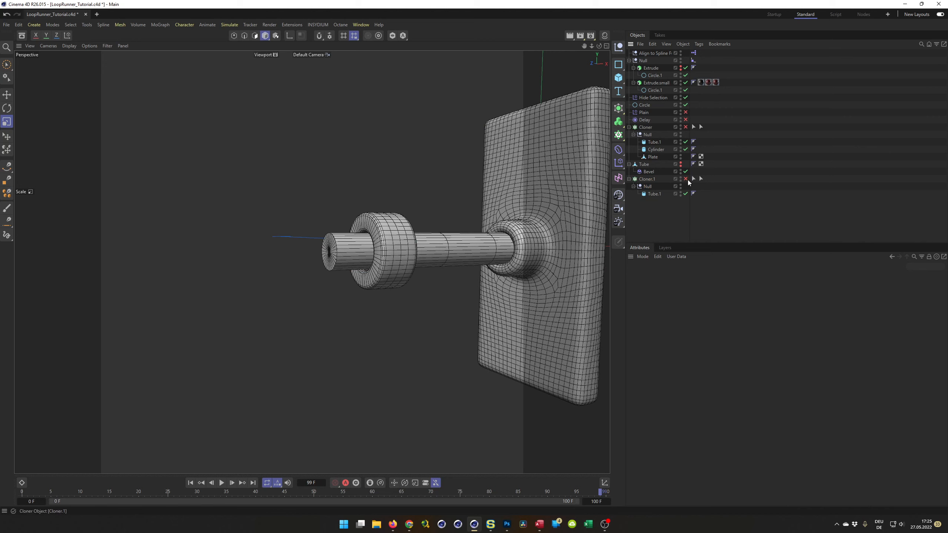
scroll(455, 238, "down", 4)
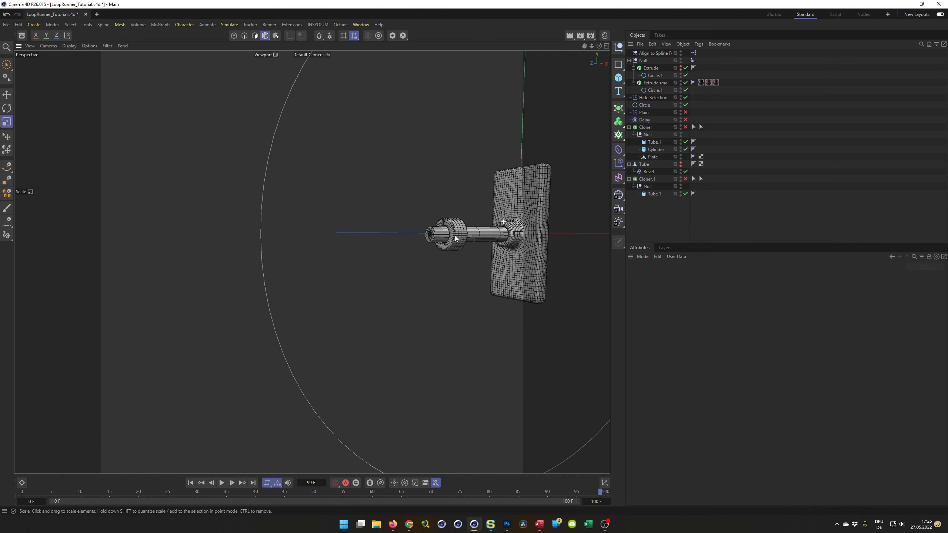
scroll(456, 237, "down", 2)
left_click_drag(482, 244, 533, 243, "alt")
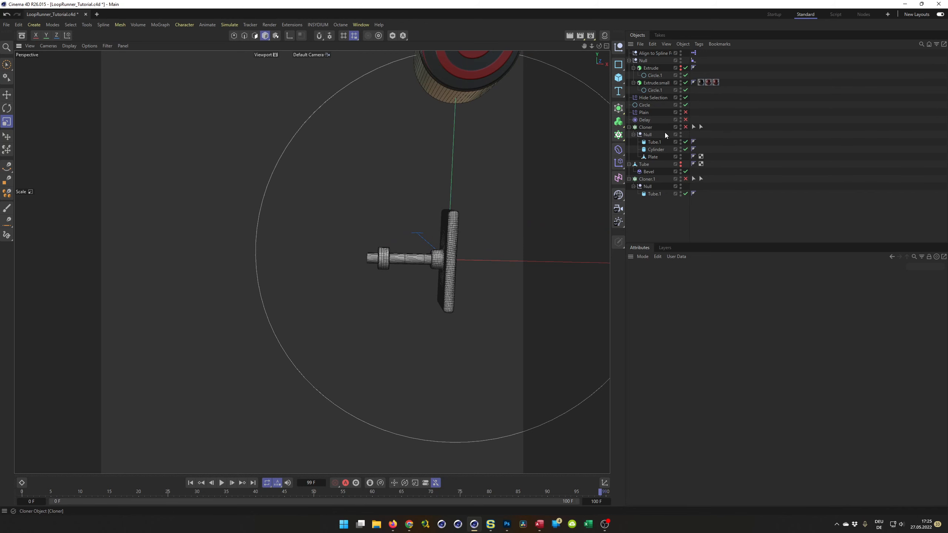
left_click(685, 127)
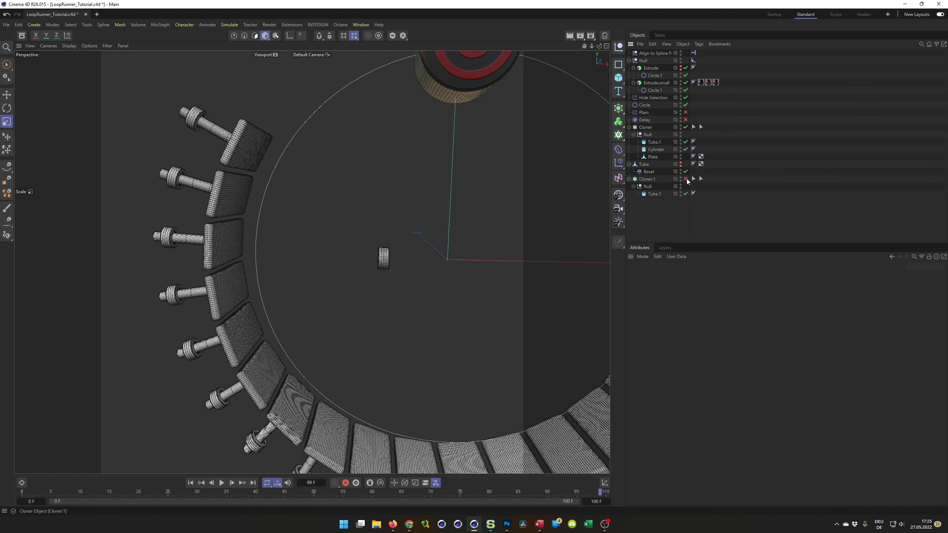
left_click_drag(236, 233, 235, 229, "alt")
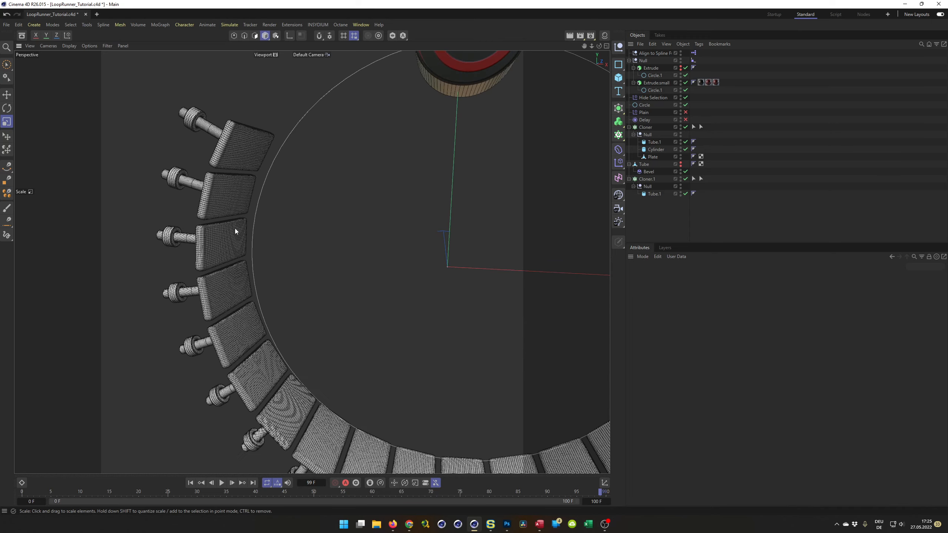
left_click(680, 165, "alt")
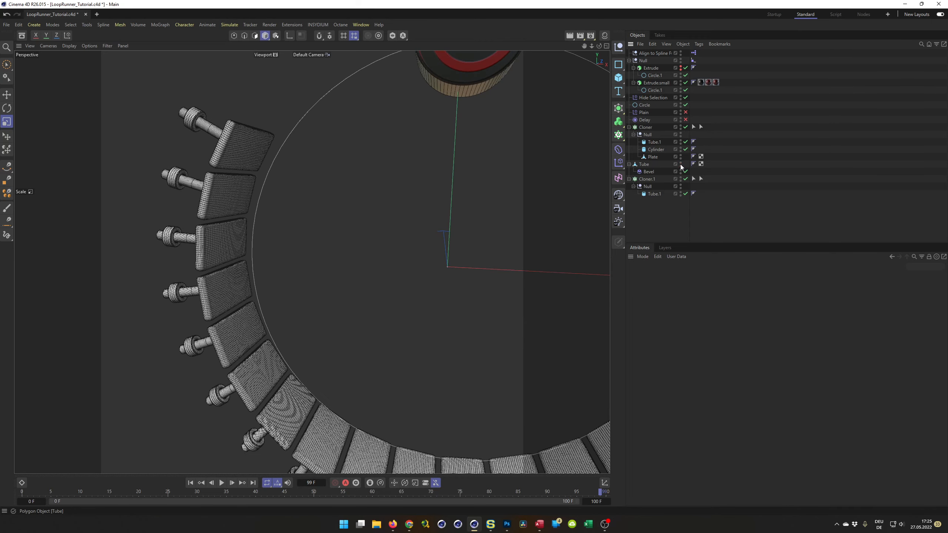
- Set the X position of the ring in the duplicated Cloner to -45.7985 cm
middle_click_drag(271, 190, 344, 214, "alt")
scroll(365, 206, "up", 5)
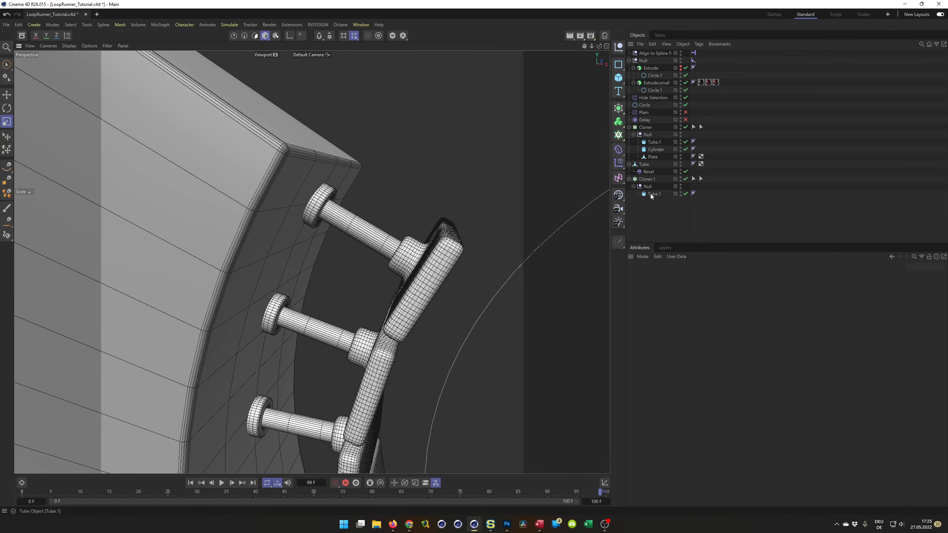
left_click(651, 193)
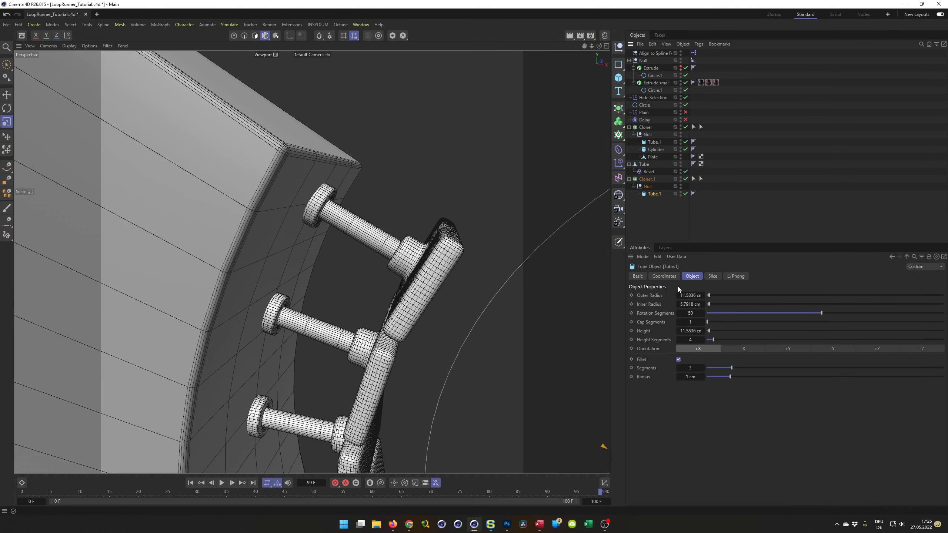
left_click(656, 275)
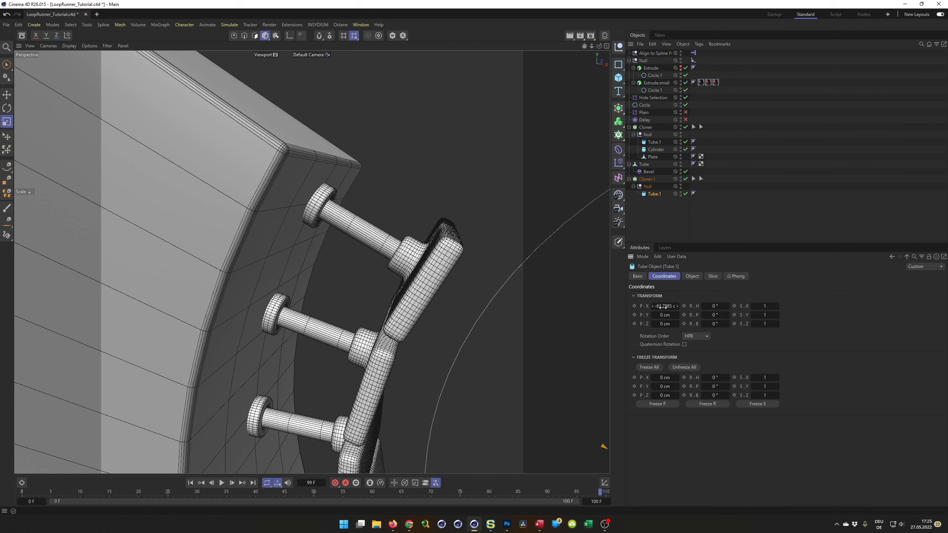
left_click_drag(661, 306, 668, 306)
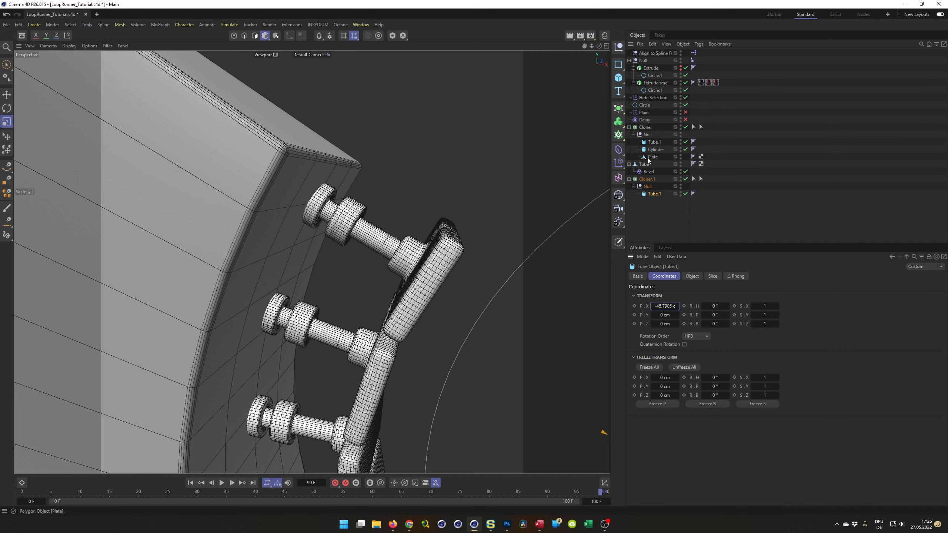
- Delete the ring from the original Cloner and set the duplicated Cloner's ring to X position -58.7985 cm
left_click(653, 143)
key("Delete")
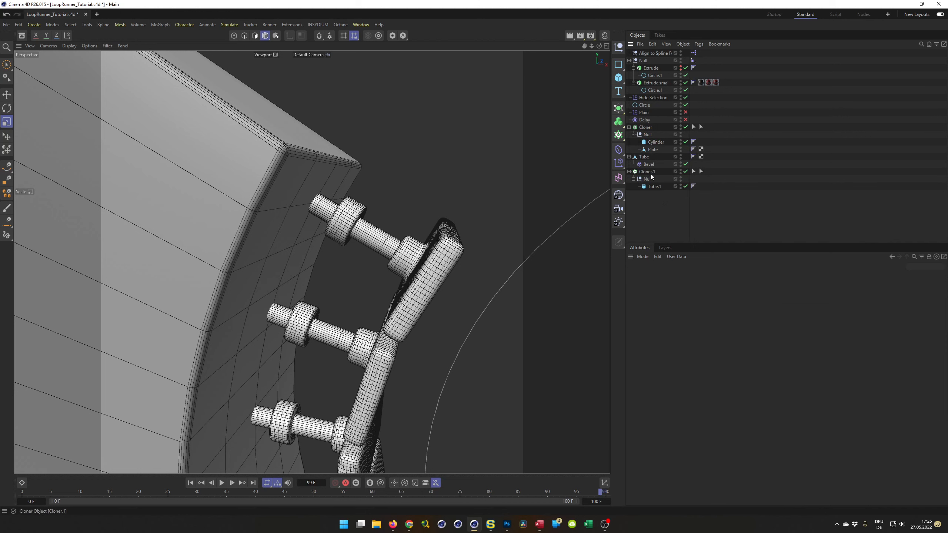
left_click(649, 186)
left_click_drag(663, 306, 641, 306)
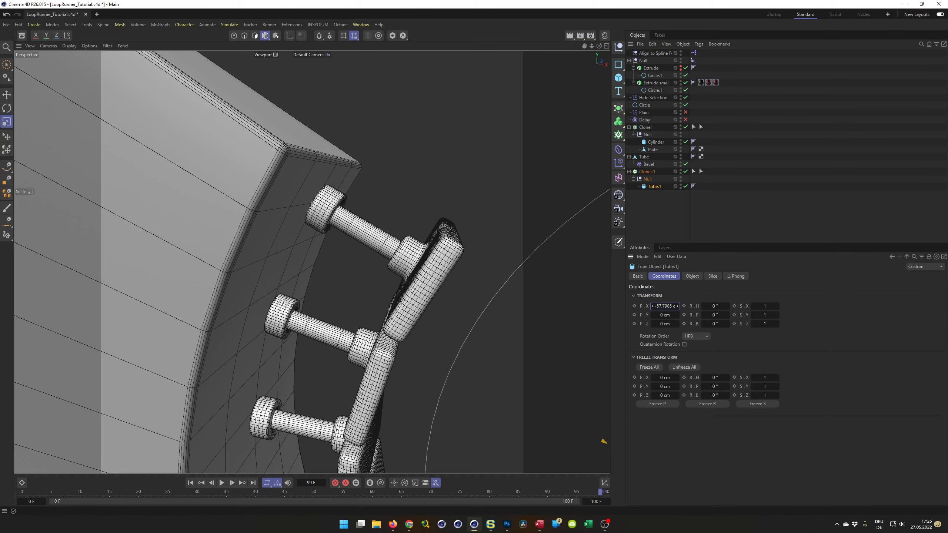
scroll(321, 196, "up", 5)
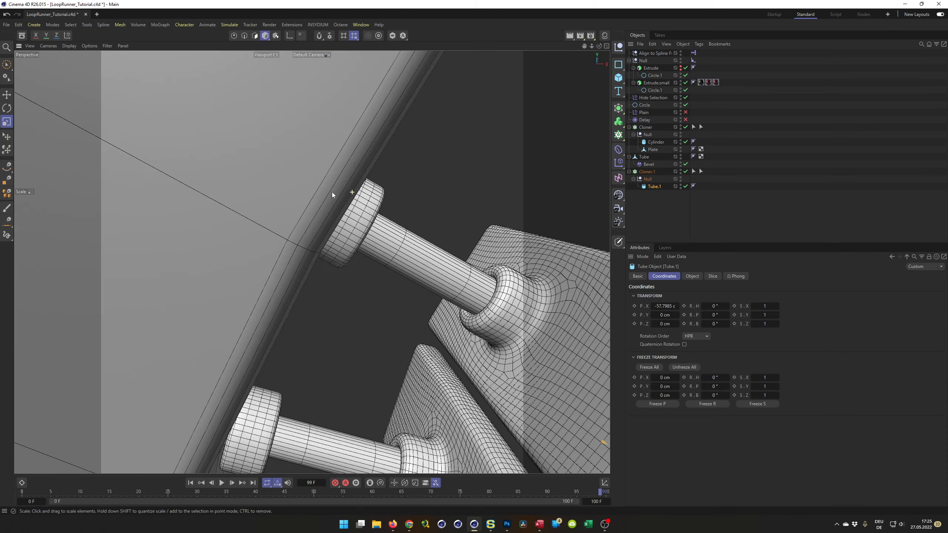
left_click_drag(332, 192, 335, 203, "alt")
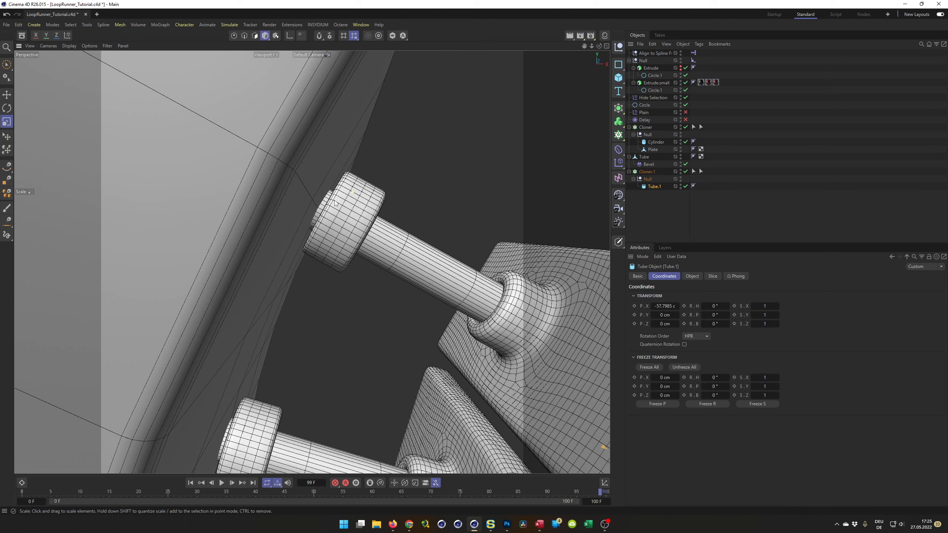
left_click(652, 307)
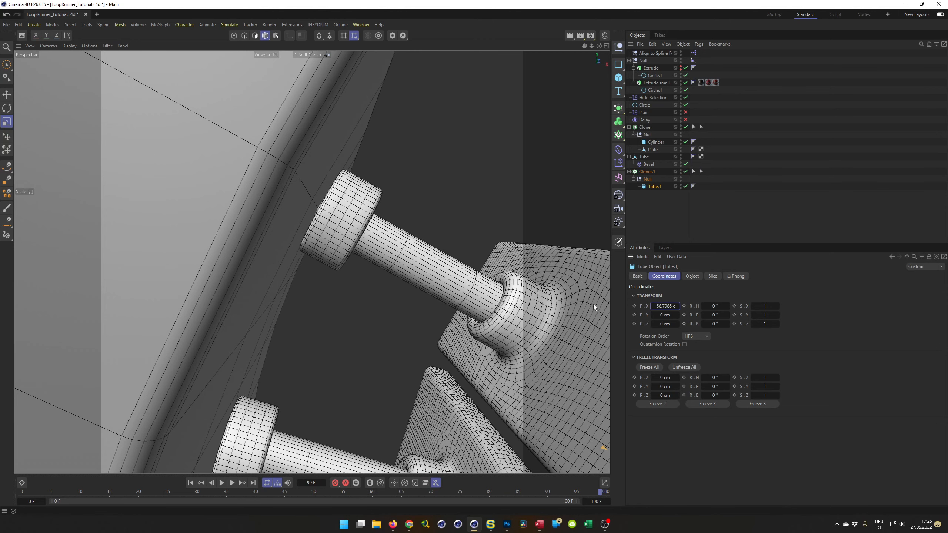
- Add a Plane primitive, set its orientation to +Z, and switch to the Top view
scroll(293, 286, "down", 10)
left_click_drag(350, 362, 317, 245, "alt")
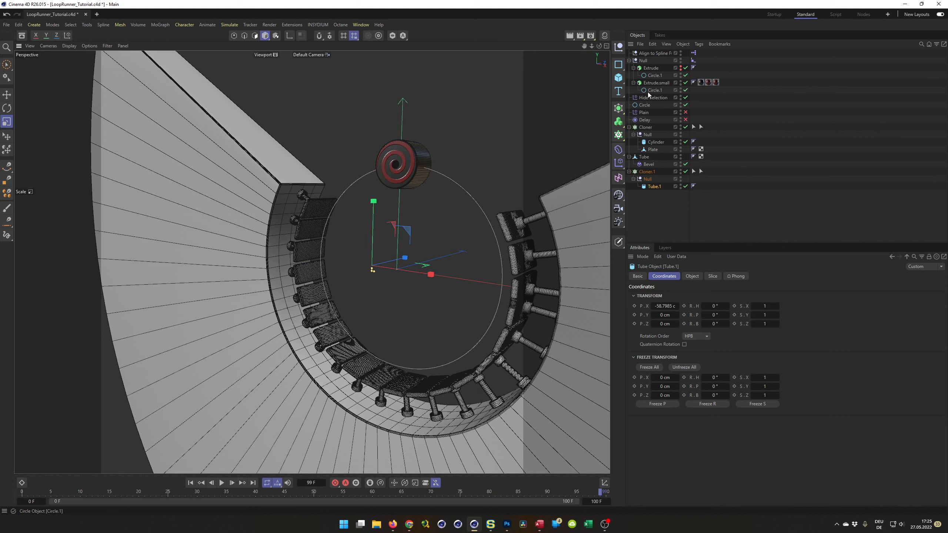
left_click(619, 79)
left_click(660, 104)
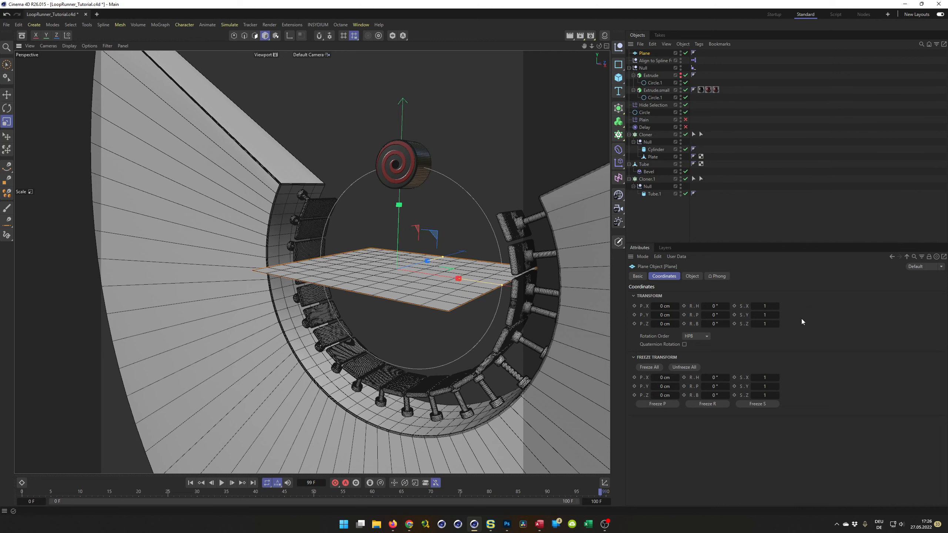
left_click(689, 277)
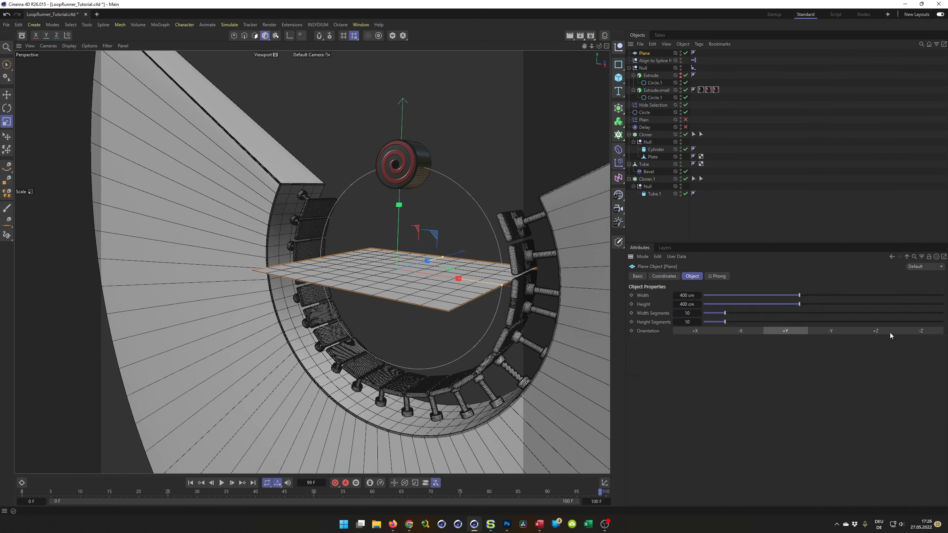
left_click(878, 330)
middle_click(446, 351)
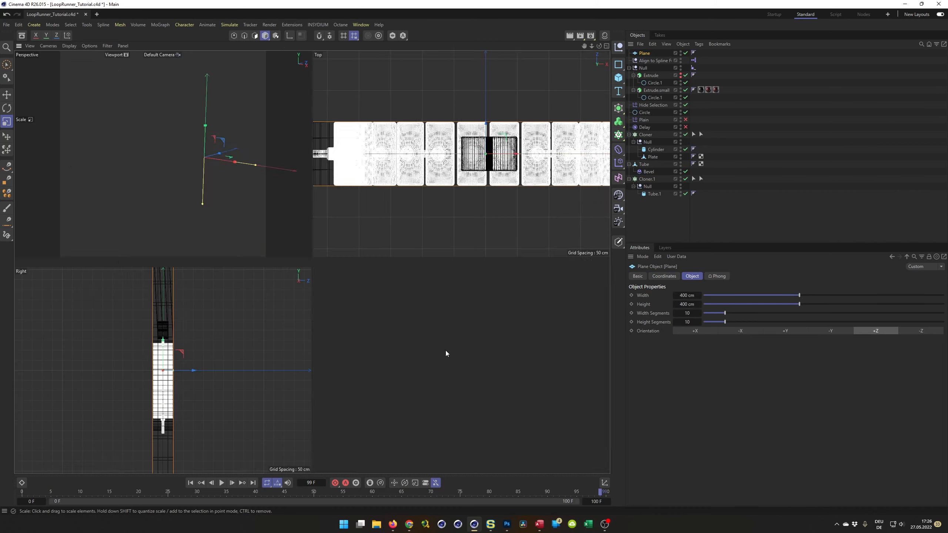
middle_click(459, 232)
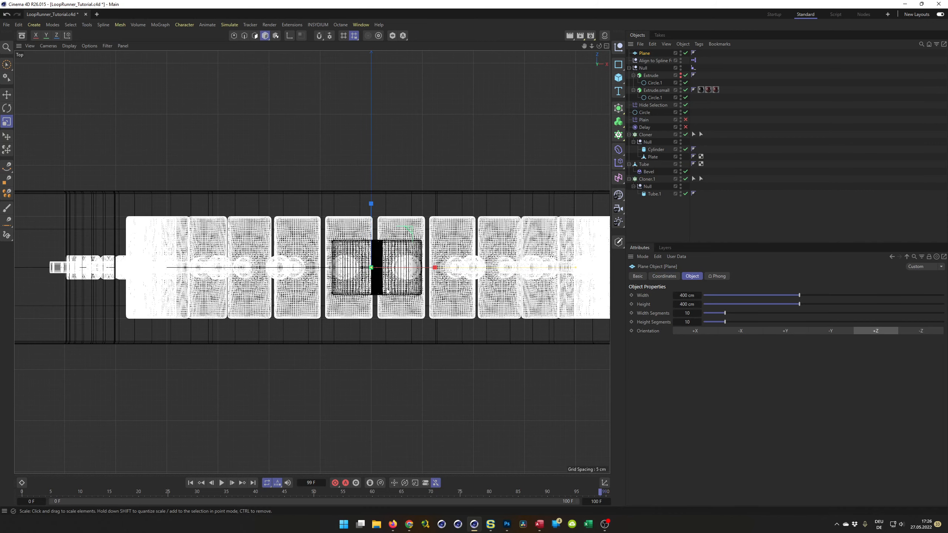
- Move the background plane along the Z axis to the rear edge of the tube housing
key("e")
left_click_drag(369, 202, 360, 125)
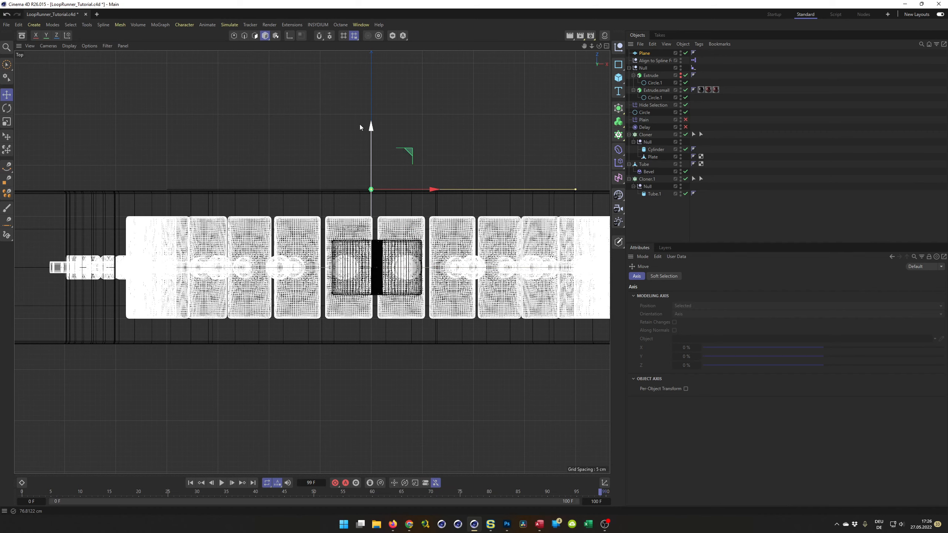
middle_click(359, 127)
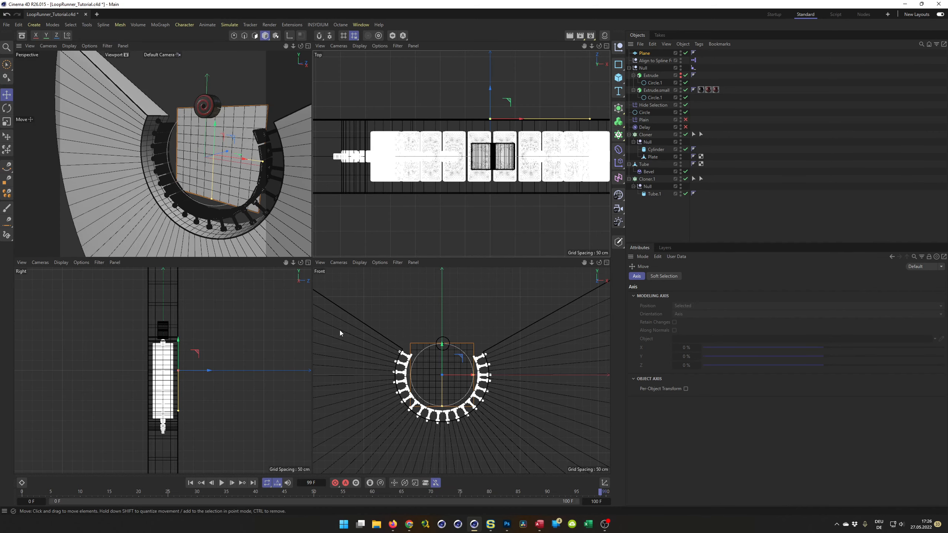
- In the Front view, scale the background plane up until it extends far beyond the whole tube housing
middle_click(359, 363)
scroll(360, 345, "down", 6)
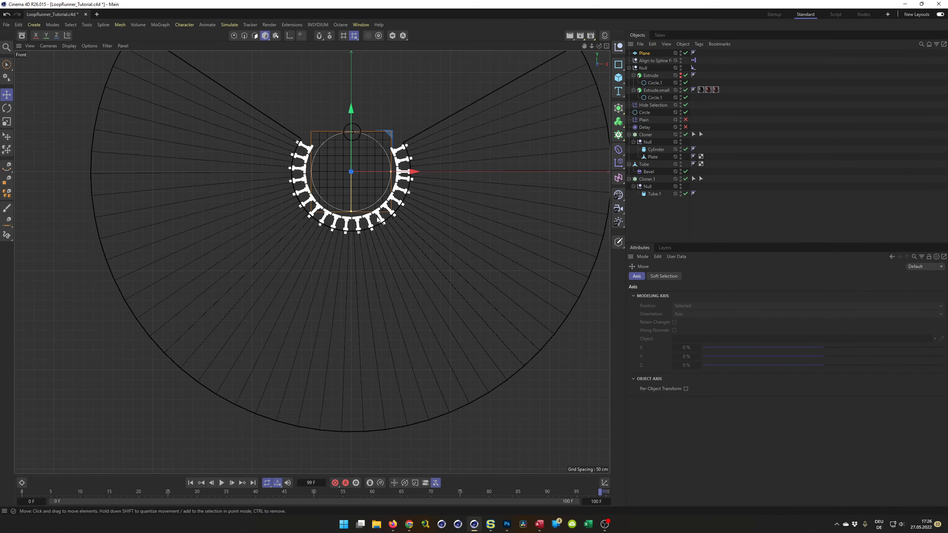
middle_click_drag(360, 245, 355, 286, "alt")
key("t")
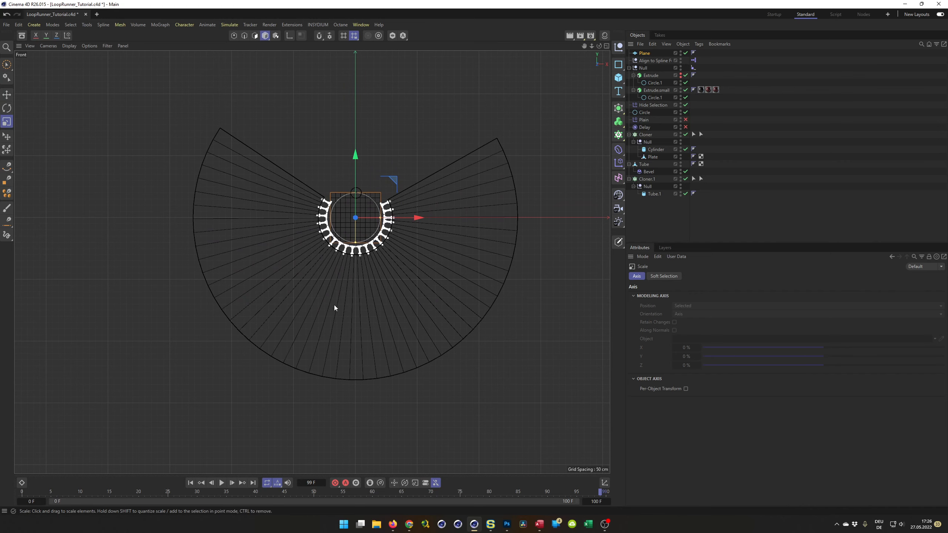
left_click_drag(283, 319, 589, 318)
middle_click(133, 349)
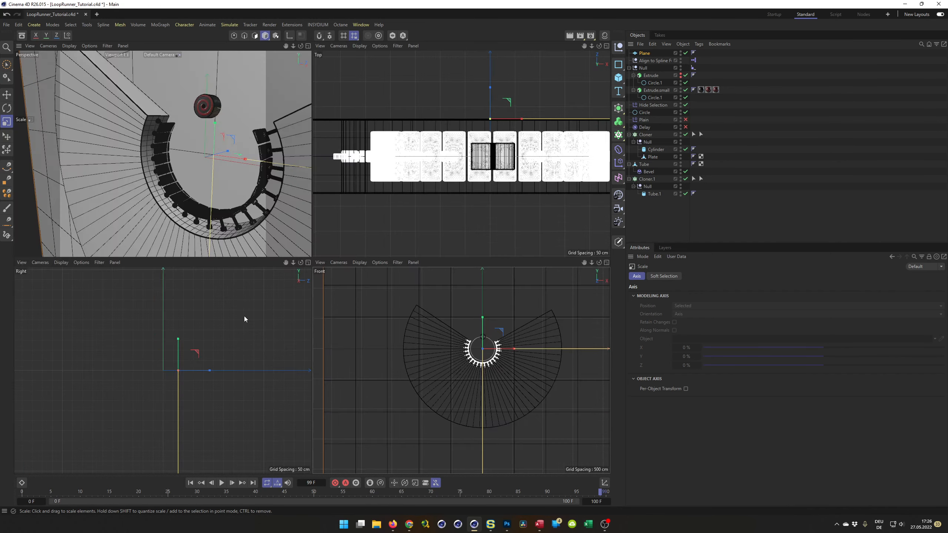
- Return to the Perspective view, frame the loop in front of the background plane and save the scene
middle_click(208, 163)
middle_click_drag(270, 283, 222, 319, "alt")
left_click_drag(222, 319, 228, 316, "alt")
middle_click_drag(229, 317, 225, 309, "alt")
key("ctrl+s")
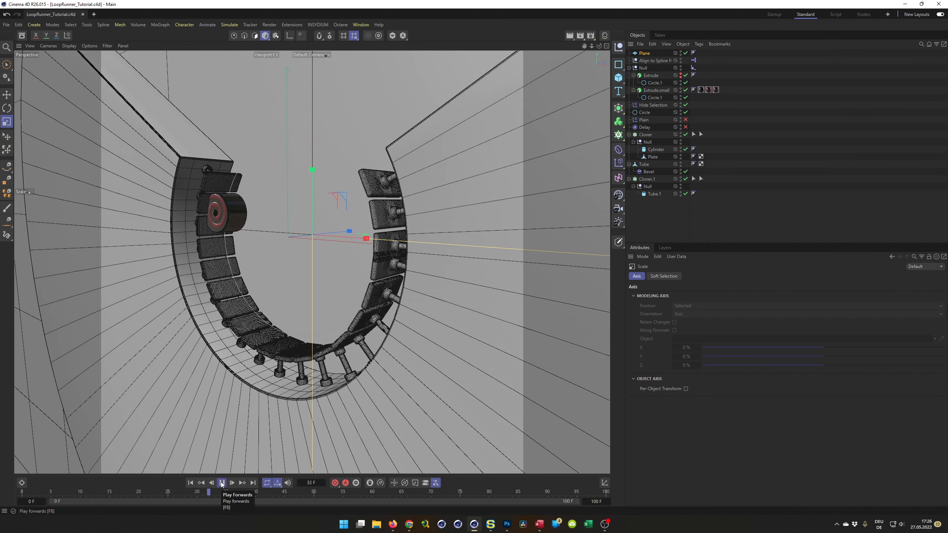
- Enable the Plain and Delay effectors, preview the animation and save the scene
left_click(222, 482)
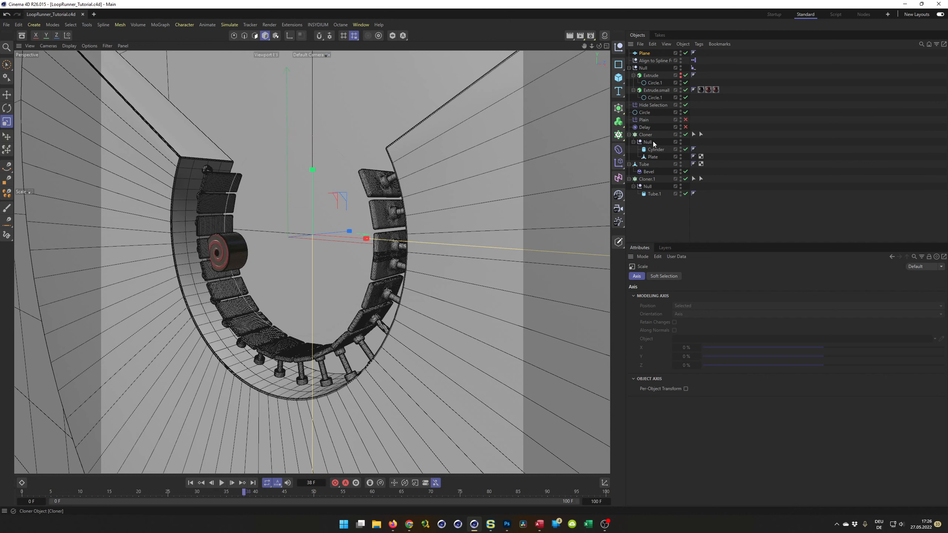
left_click(685, 127)
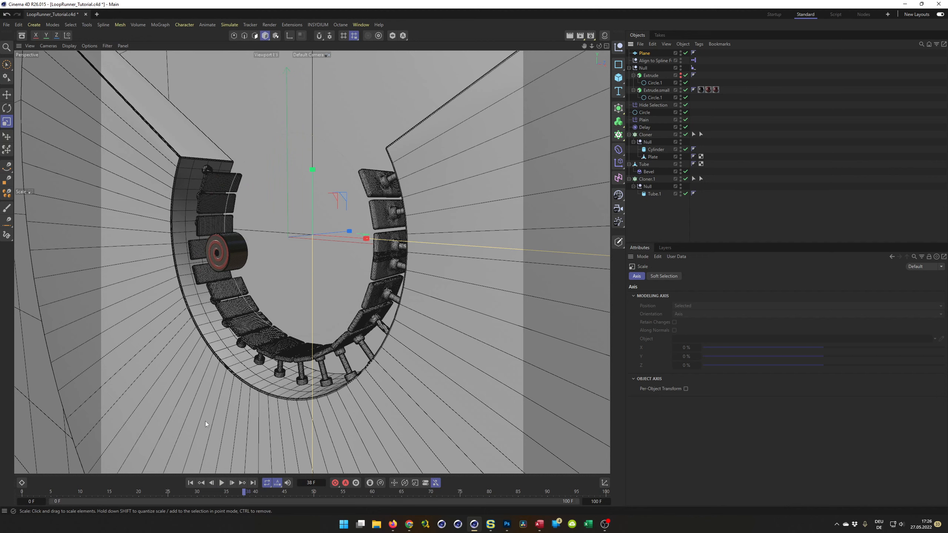
left_click(222, 483)
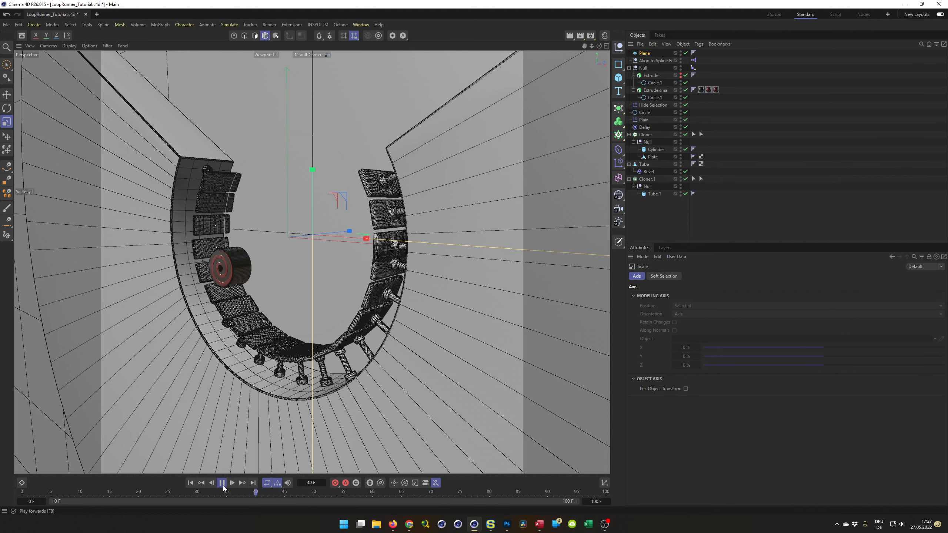
left_click(222, 485)
left_click(201, 483)
key("ctrl+s")
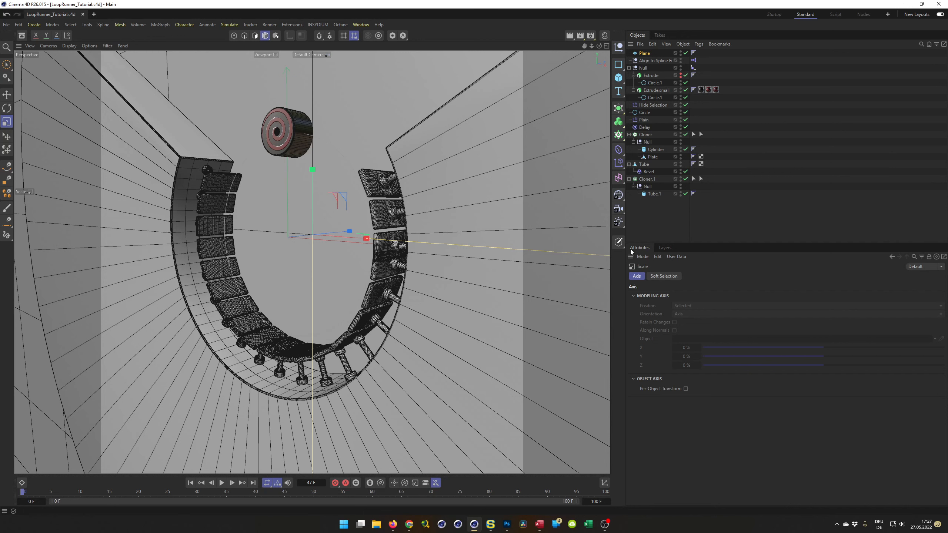
- Add a Camera and set its focal length to 80 mm
left_click(621, 210)
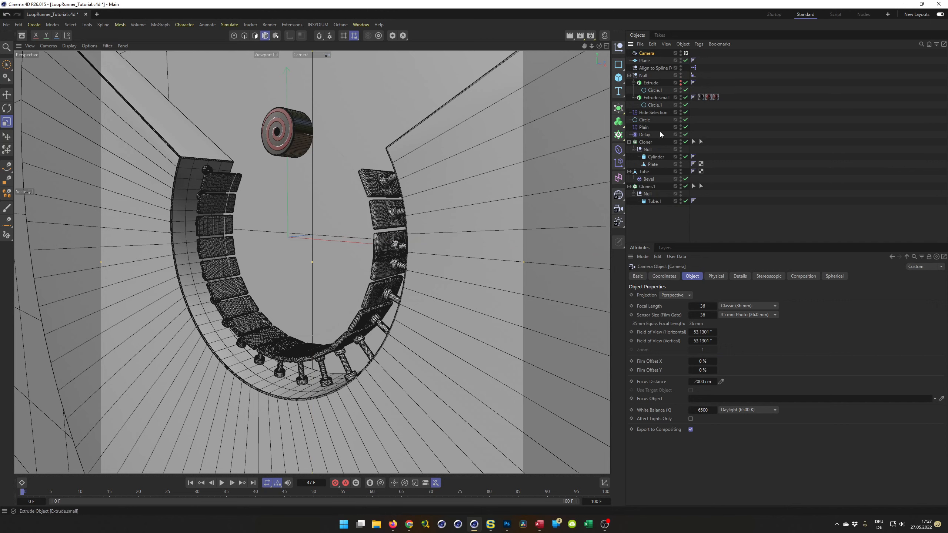
left_click(703, 307)
type("80")
key("Return")
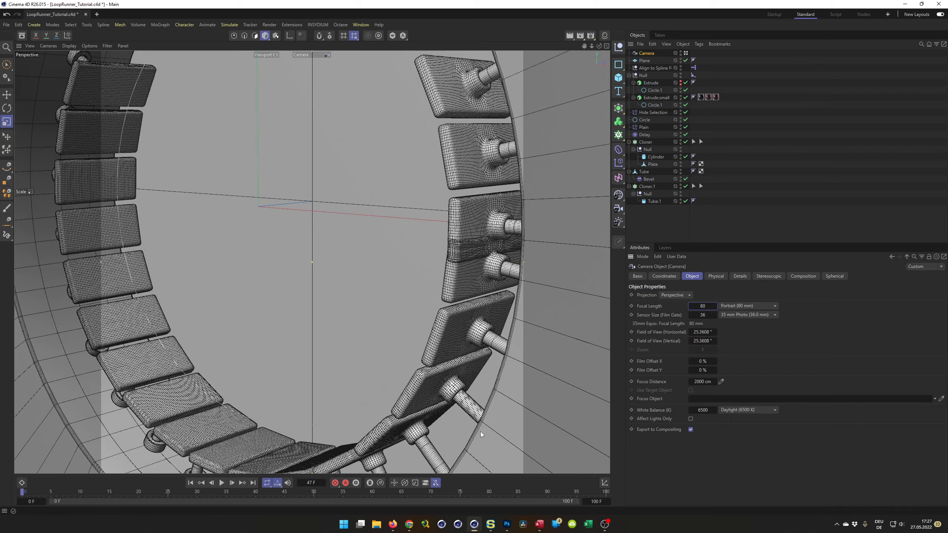
- Examine the overlapping plates, rods and rings up close, temporarily disabling the original Cloner to see the rings alone
left_click_drag(498, 257, 457, 258, "alt")
right_click_drag(459, 258, 375, 320, "alt")
left_click_drag(375, 320, 445, 286, "alt")
right_click_drag(453, 257, 569, 208, "alt")
left_click_drag(563, 211, 542, 219, "alt")
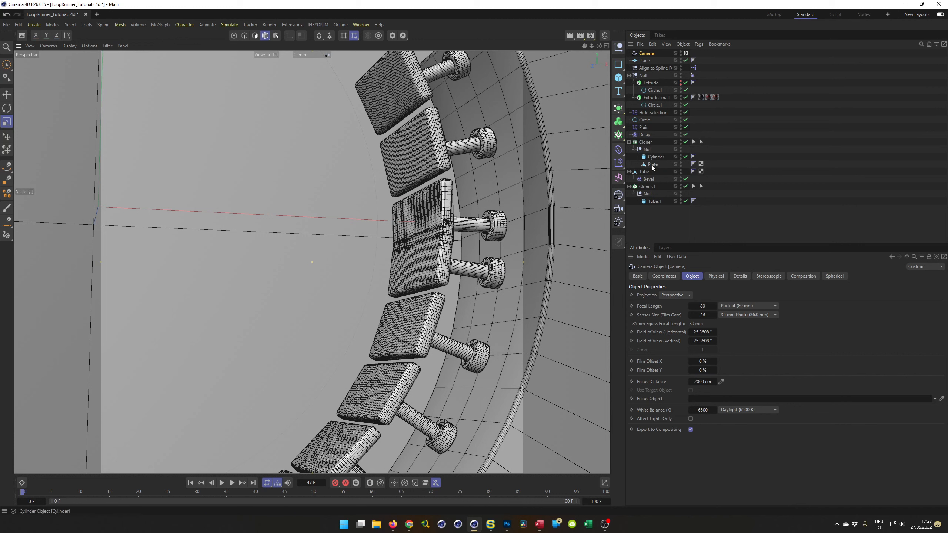
left_click(686, 142)
left_click(686, 142)
left_click(685, 143)
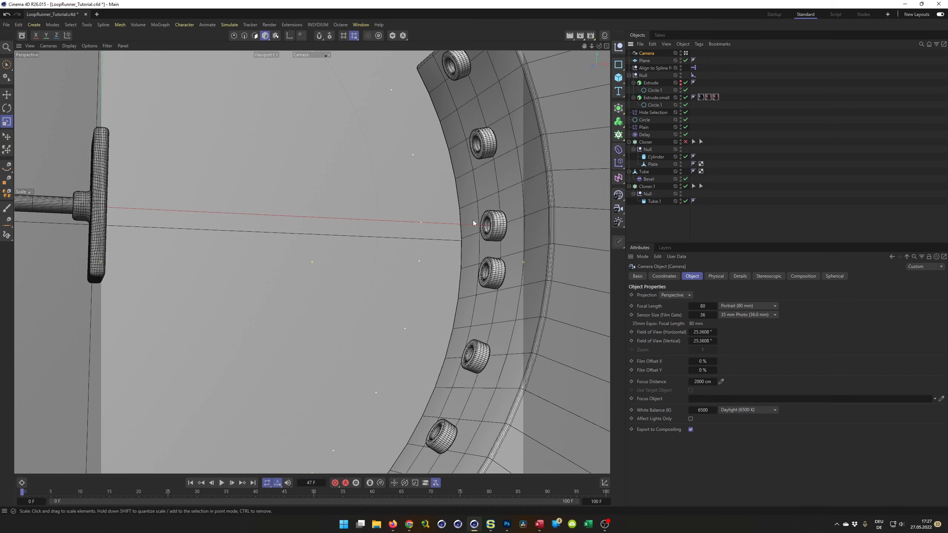
left_click(686, 142)
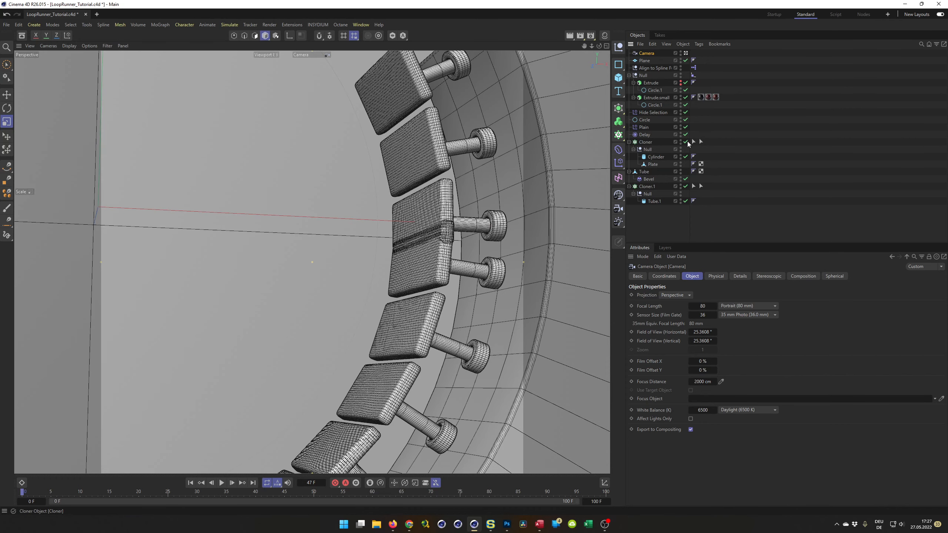
right_click_drag(438, 256, 360, 296, "alt")
left_click_drag(399, 278, 419, 266, "alt")
right_click_drag(439, 240, 585, 216, "alt")
mouse_move(476, 248)
left_mouse_down("alt")
mouse_move(457, 253)
mouse_move(471, 249)
left_mouse_up("alt")
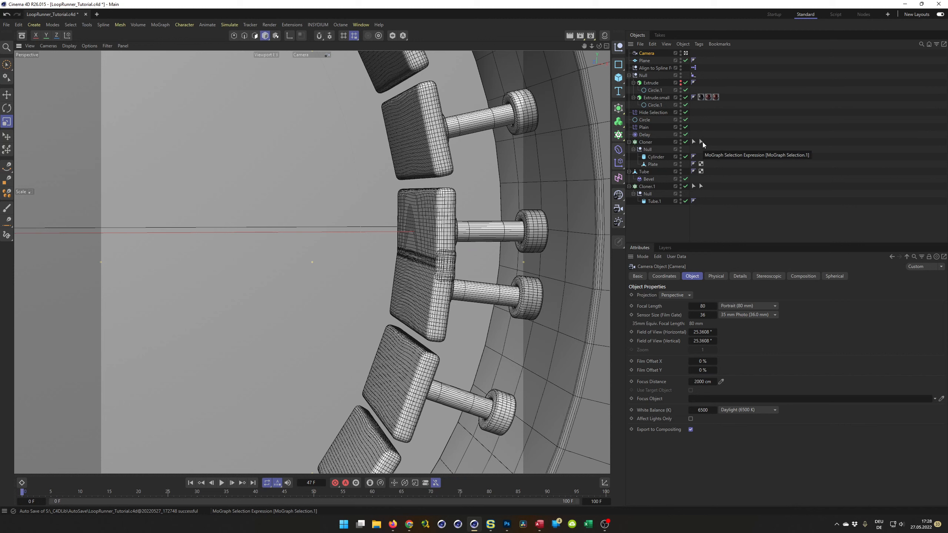
- Delete the second MoGraph Selection tag from both the original and the duplicated Cloner
left_click_drag(701, 142, 702, 186, "ctrl")
left_click(702, 186)
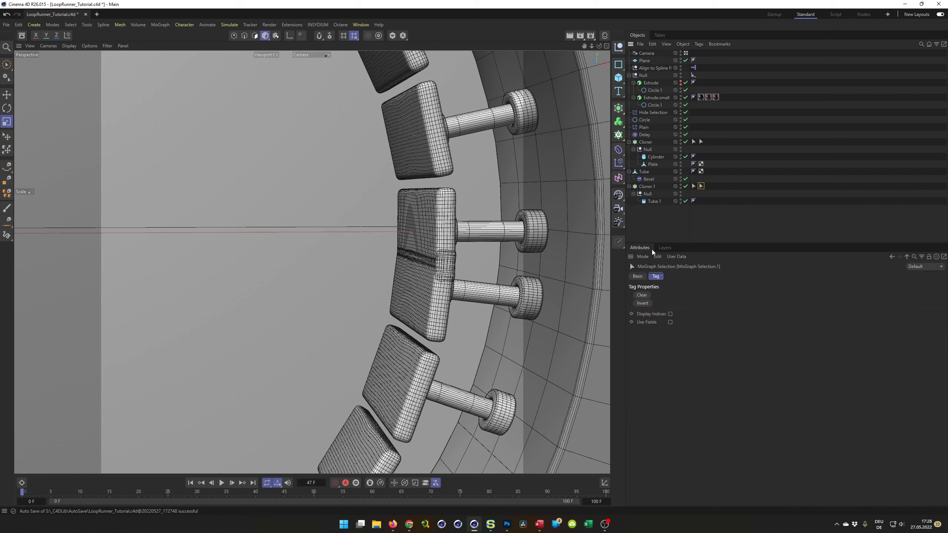
left_click(701, 142, "ctrl")
key("Delete")
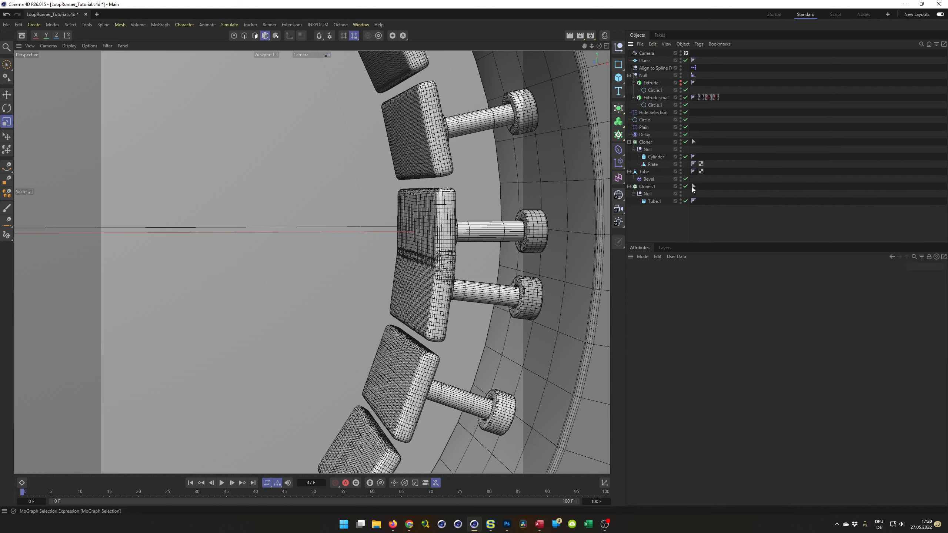
- Compare the remaining MoGraph Selection tags and the object settings of both Cloners to trace the overlapping plates
left_click(694, 142)
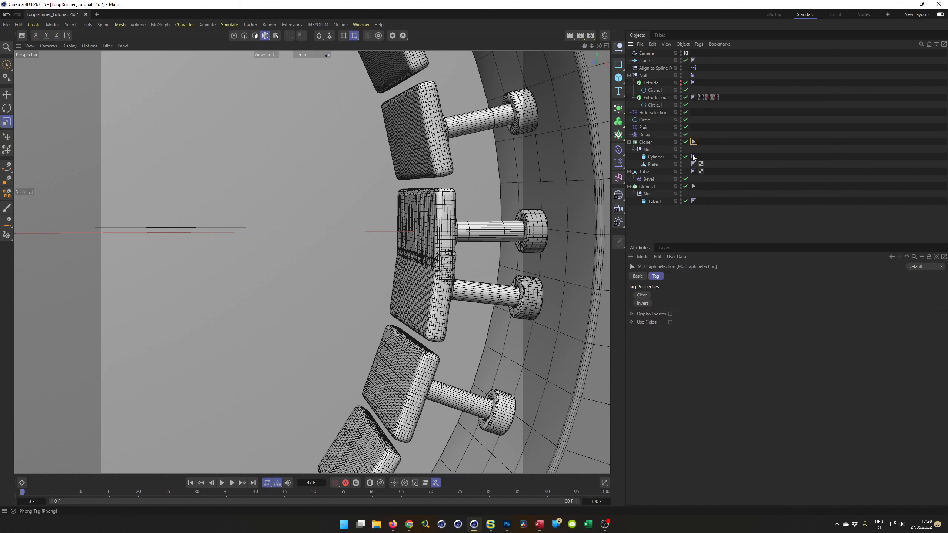
left_click(646, 143)
left_click(686, 142)
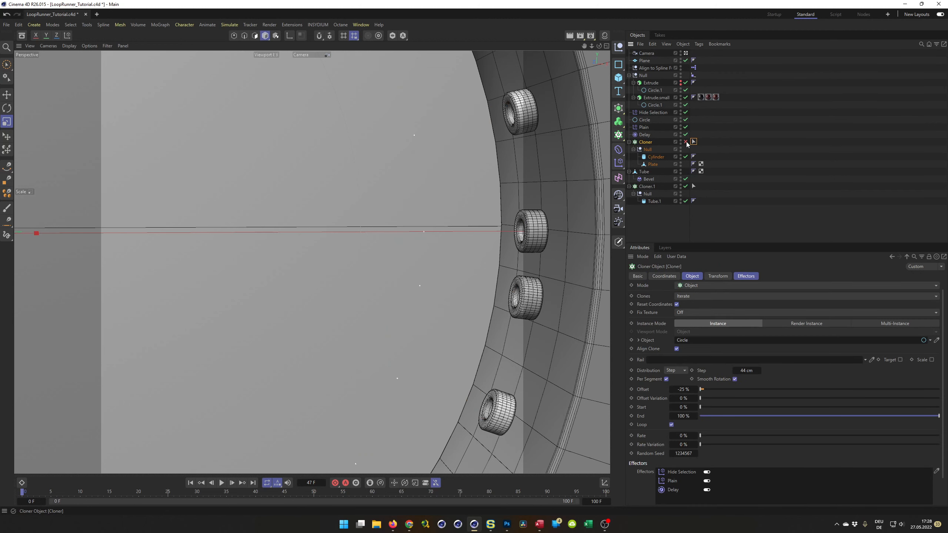
left_click(686, 142)
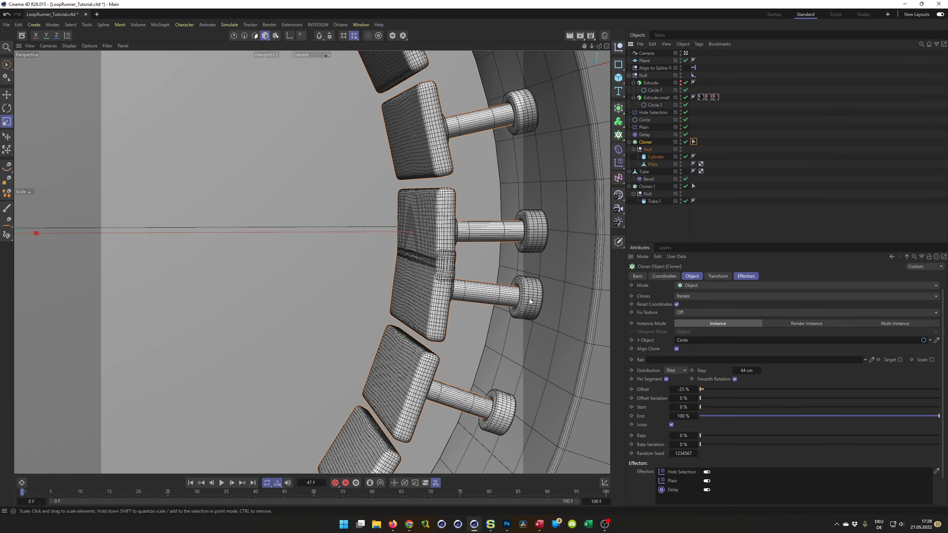
left_click(693, 185)
scroll(455, 241, "down", 10)
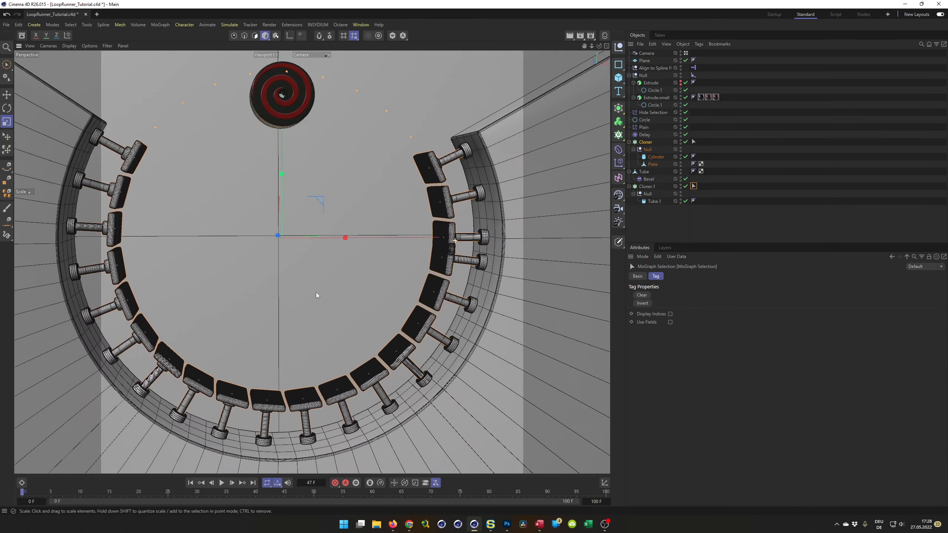
scroll(318, 290, "up", 2)
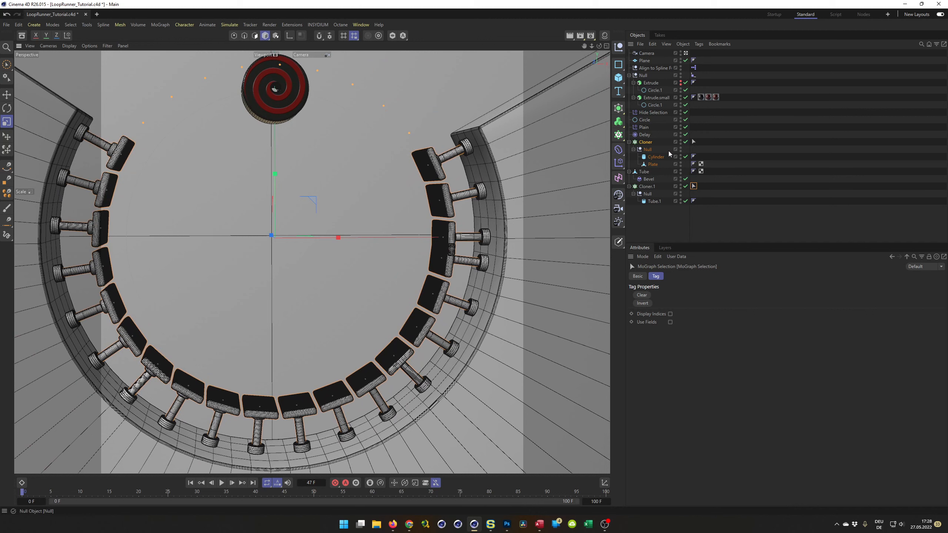
left_click(648, 143)
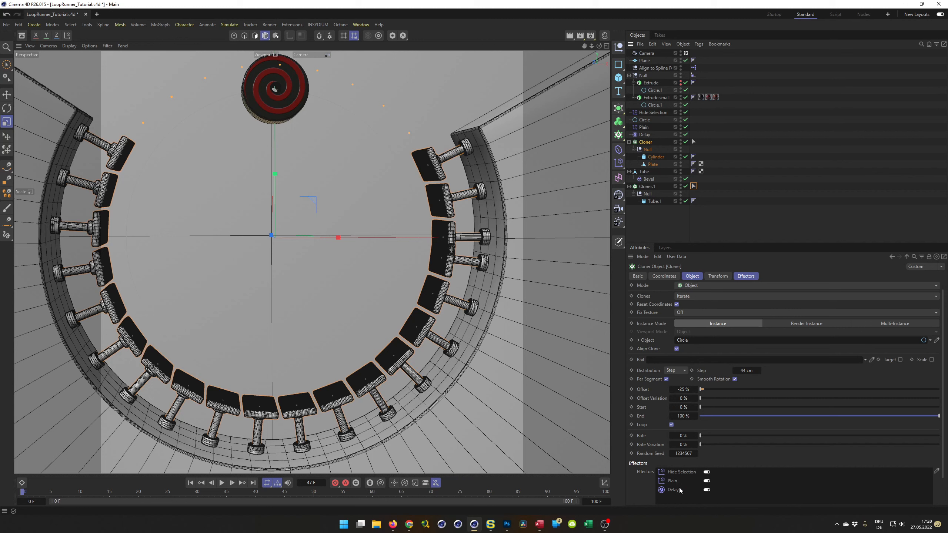
left_click(652, 187)
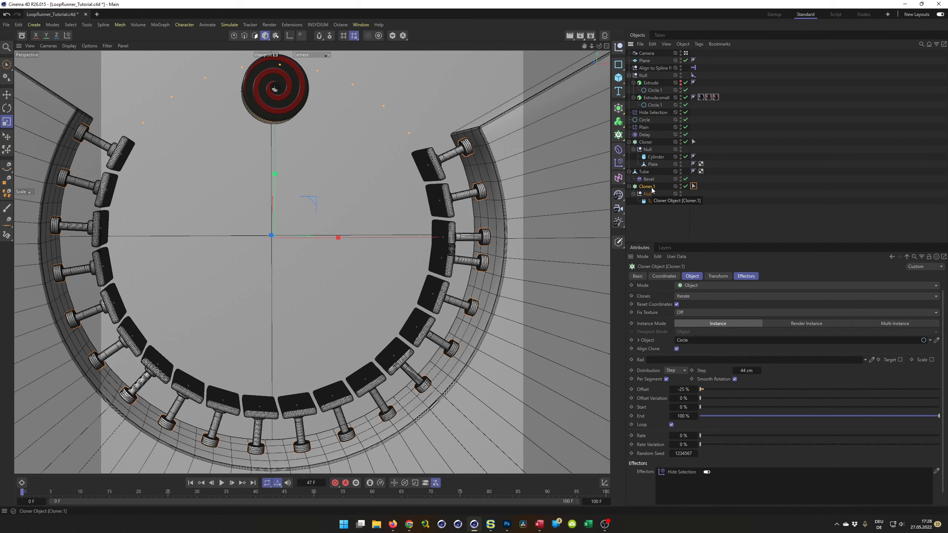
- Try the duplicated Cloner without Loop and Smooth Rotation, restore both options and disable that Cloner
left_click(672, 424)
left_click(672, 424)
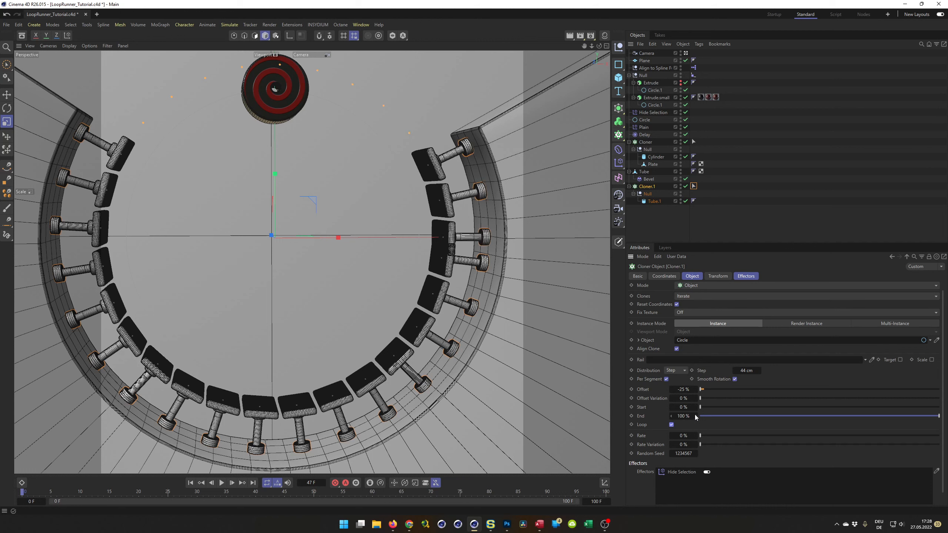
left_click(734, 379)
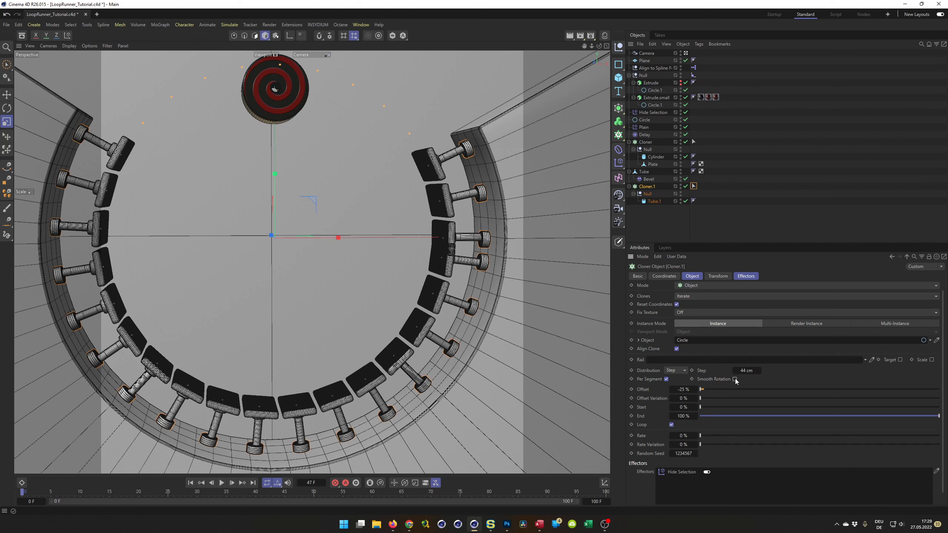
left_click(685, 186)
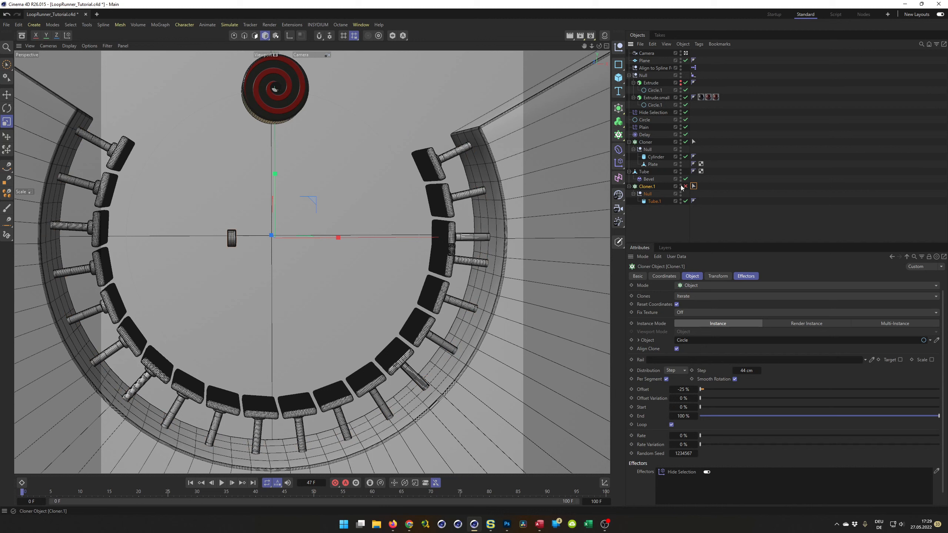
- Try Step distances of 45 cm and 46 cm on the original Cloner, returning to 44 cm
left_click(649, 142)
left_click(758, 371)
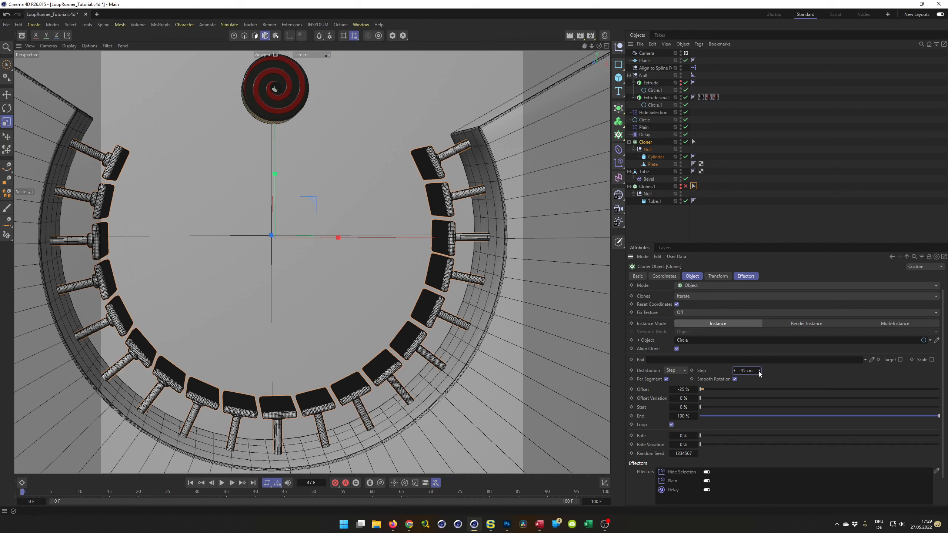
left_click(734, 370)
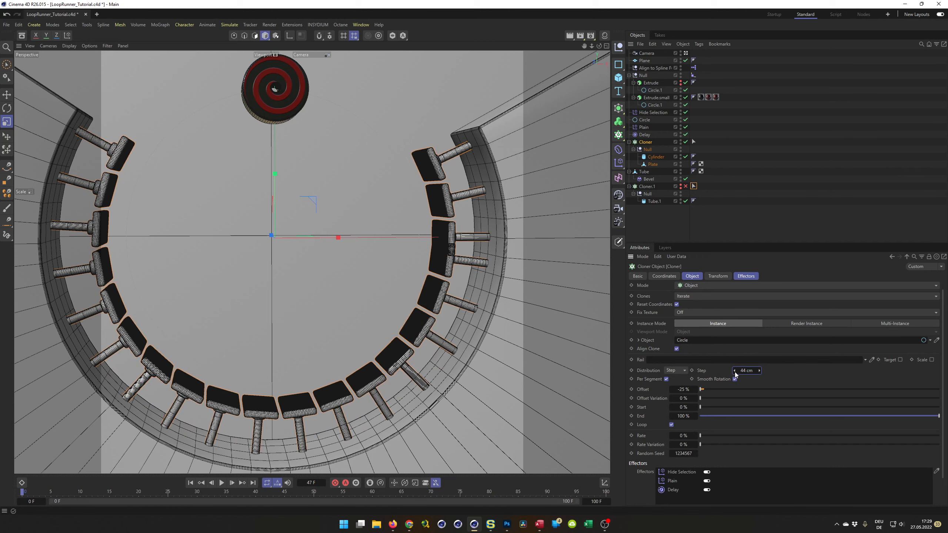
left_click(760, 371)
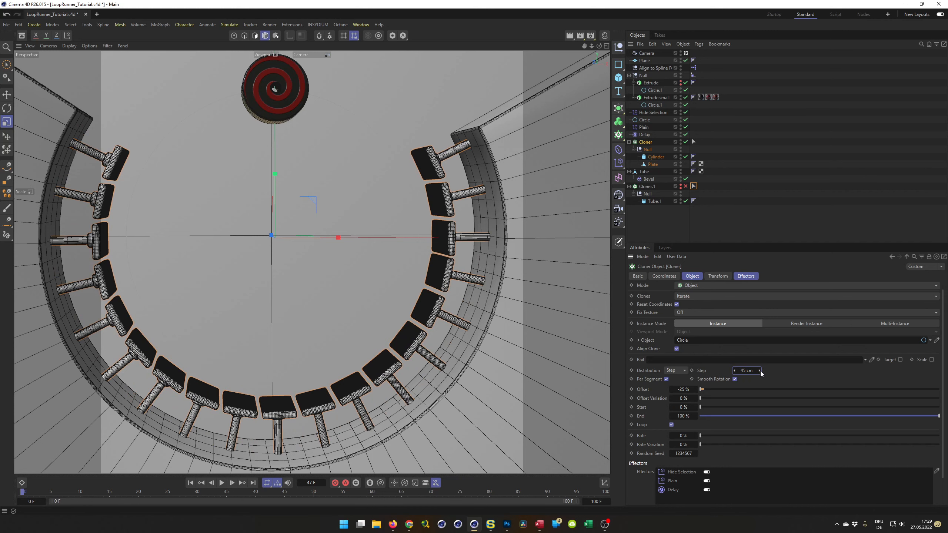
left_click(760, 371)
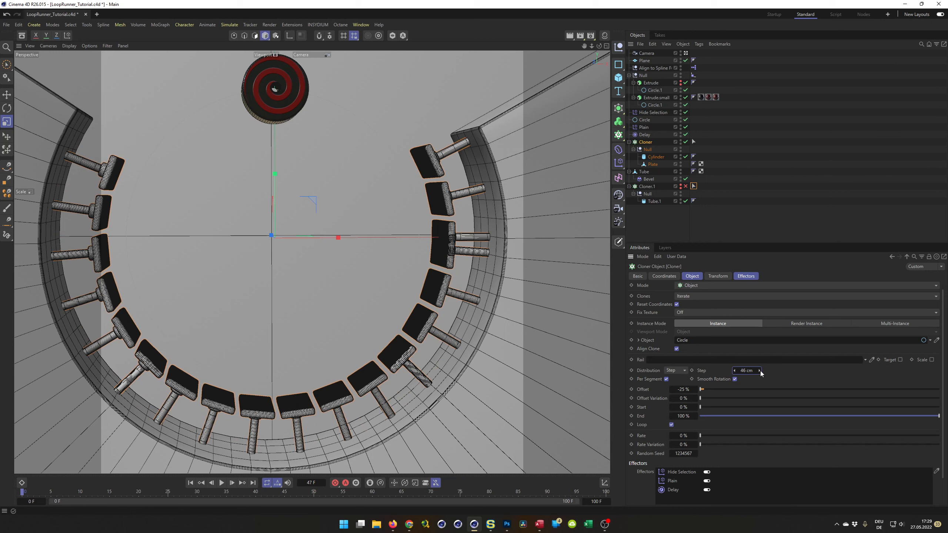
left_click(735, 371)
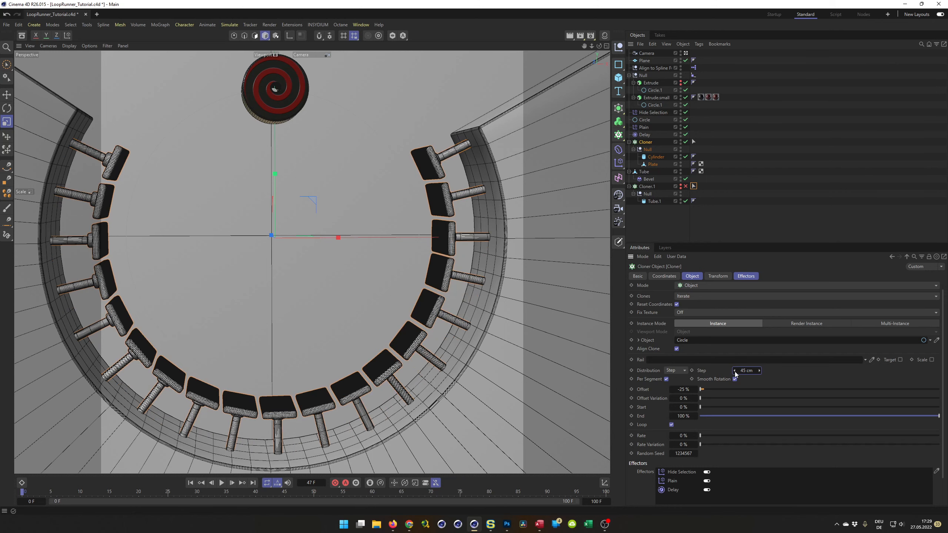
left_click(735, 371)
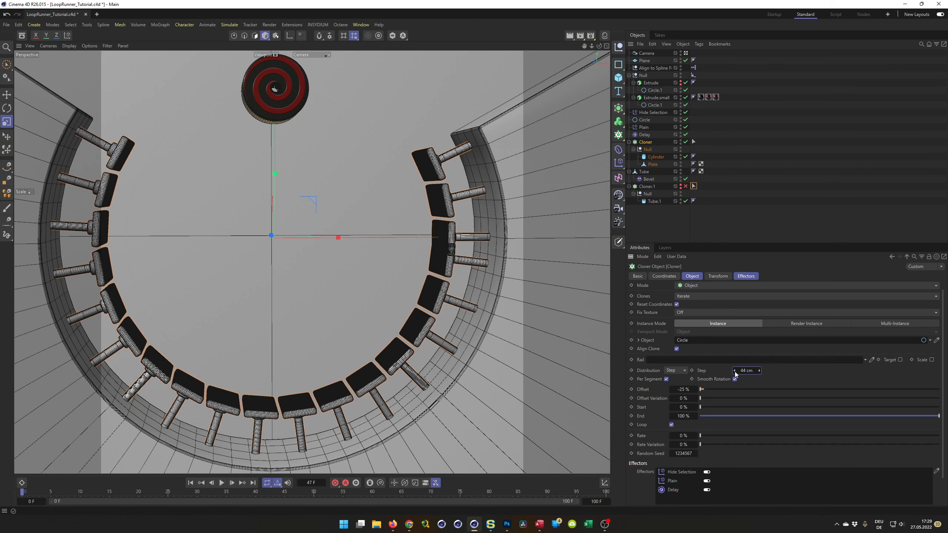
- Try an Offset of -34 % and Step distances from 44.2 cm down to 43.1 cm on the original Cloner, restoring -25 % and 44 cm
left_click(696, 390)
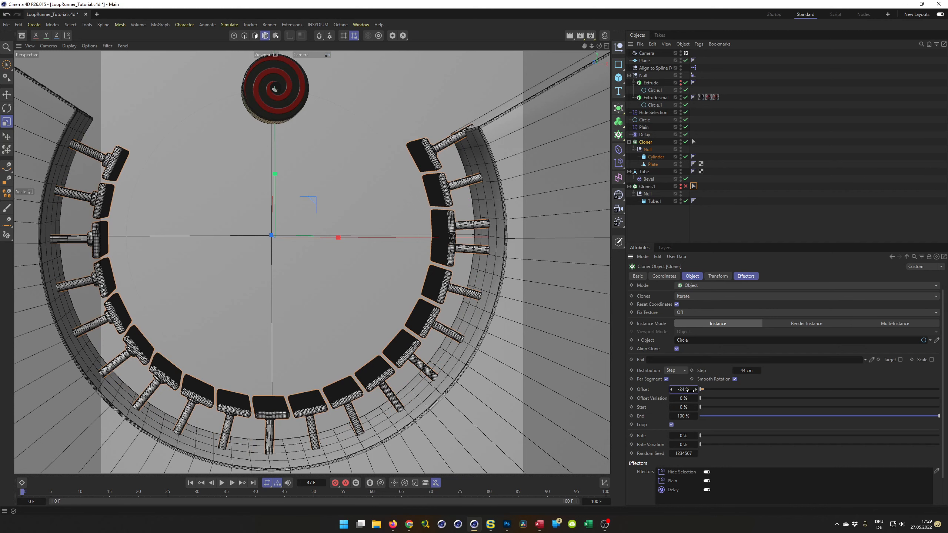
left_click(672, 389)
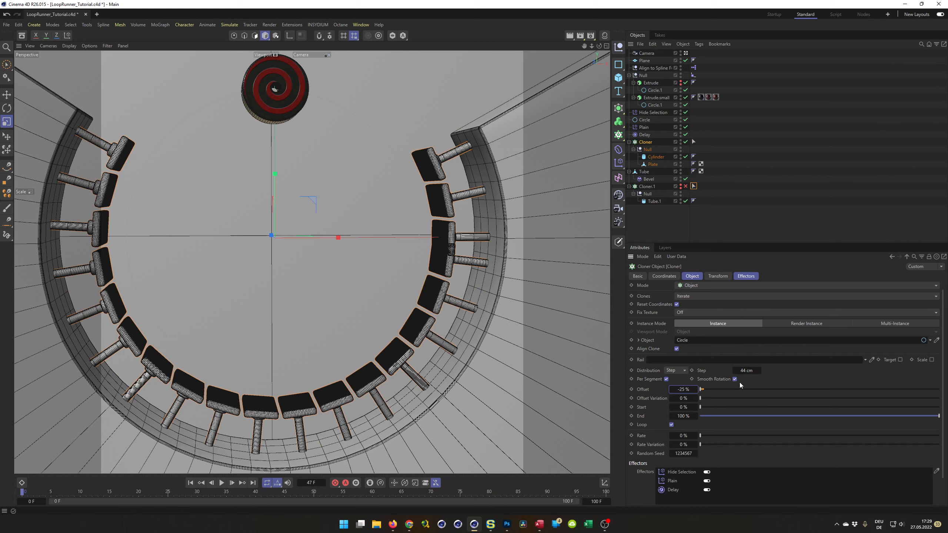
left_click(759, 370)
left_click(759, 370)
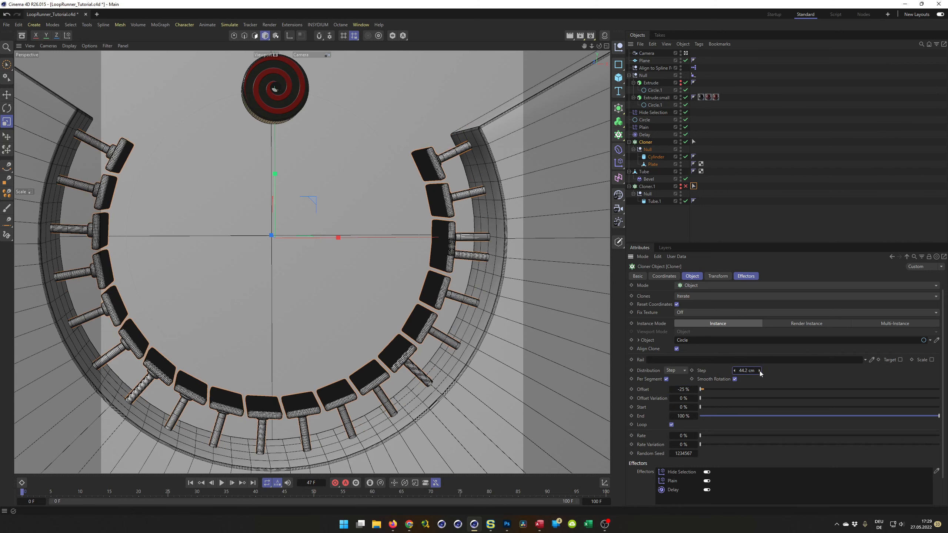
left_click(734, 371)
left_click(734, 371)
left_click(734, 370)
left_click(734, 370)
left_click(733, 371)
left_click(734, 371)
left_click(734, 371)
left_click(734, 371)
left_click(734, 370)
left_click(734, 370)
left_click(733, 371)
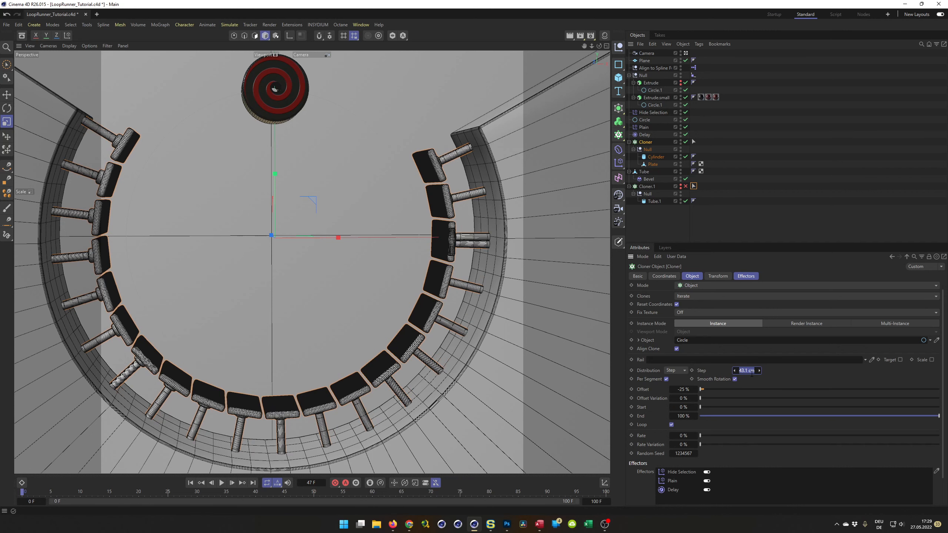
left_click_drag(748, 372, 750, 372)
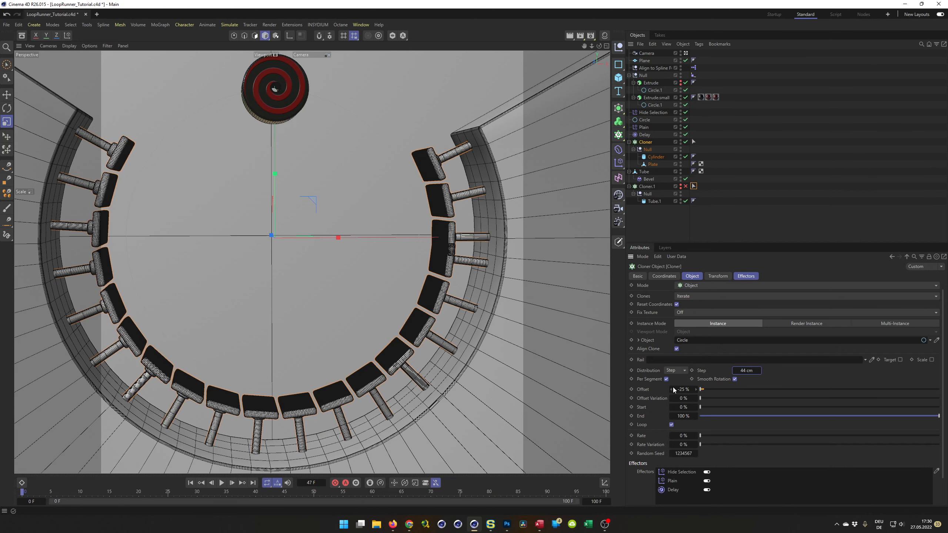
- Turn off Loop on the original Cloner and reduce its Step distance to 40 cm
left_click(672, 425)
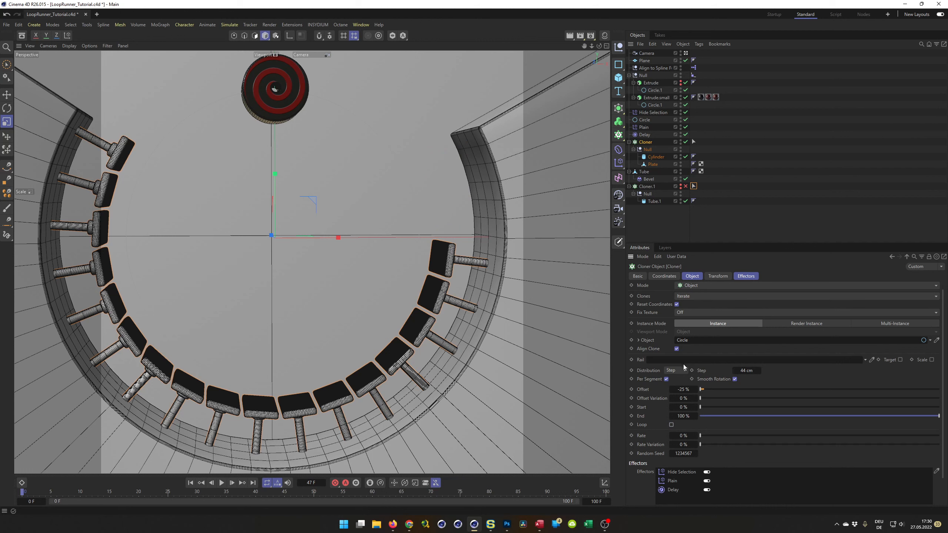
left_click(734, 370)
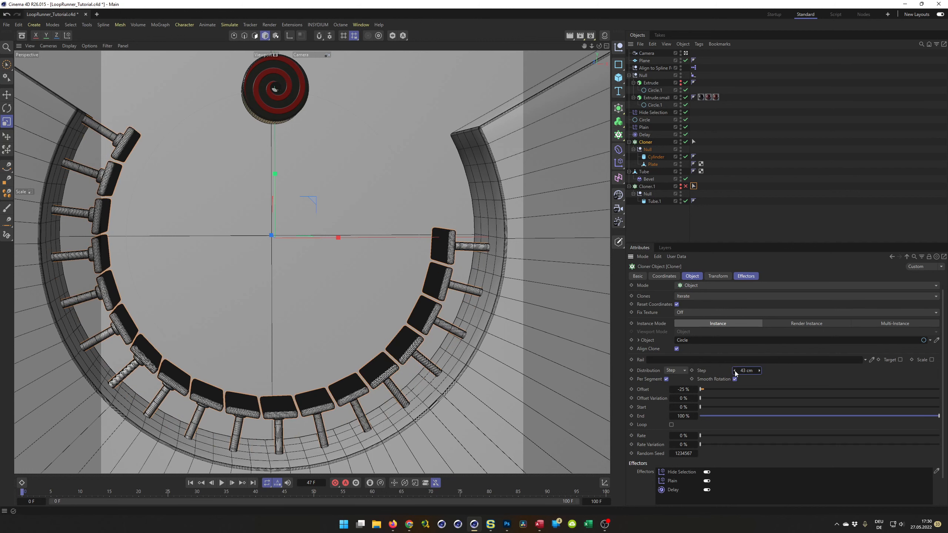
left_click(734, 370)
left_click(734, 370)
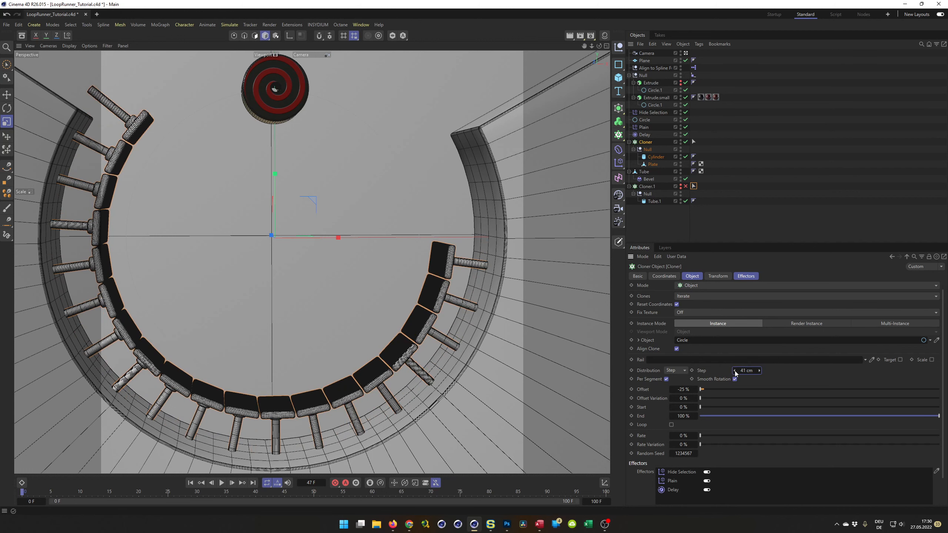
left_click(734, 370)
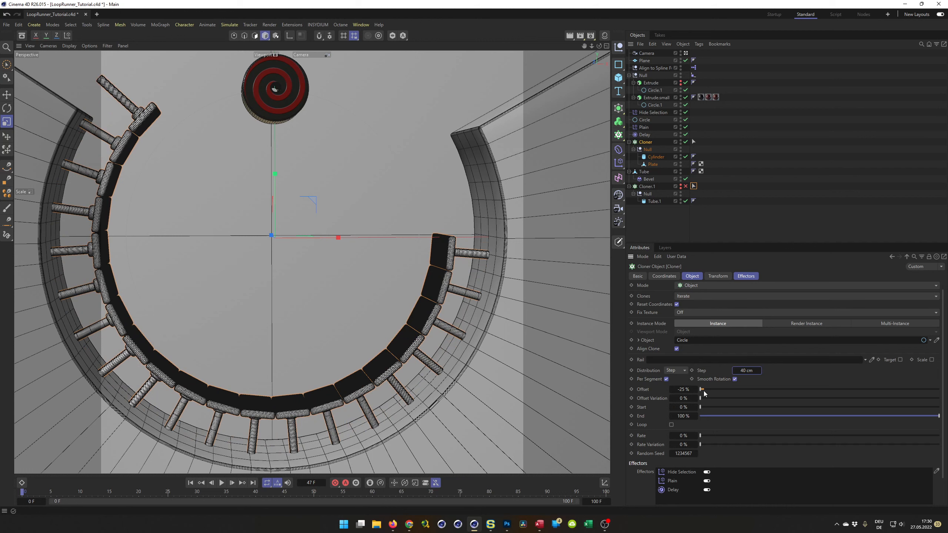
- Try Offsets of -8 % and 25 % on the original Cloner, returning to -25 %
left_click_drag(673, 389, 683, 389)
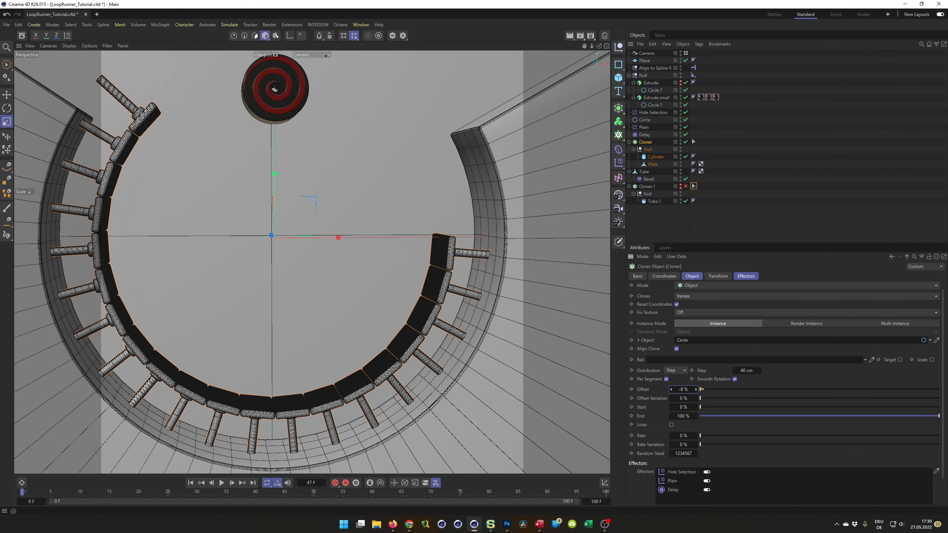
left_click(691, 390)
type("25")
key("Return")
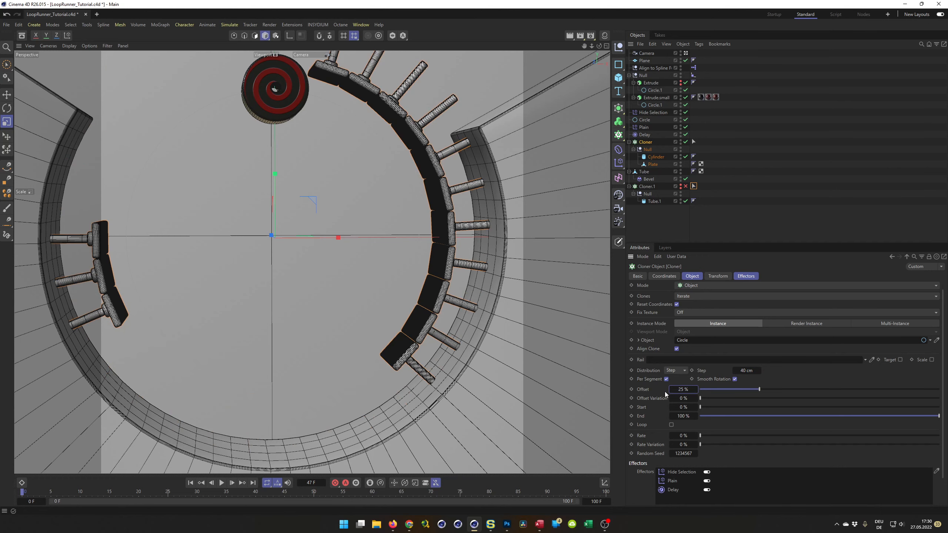
left_click(686, 390)
type("-25")
key("Return")
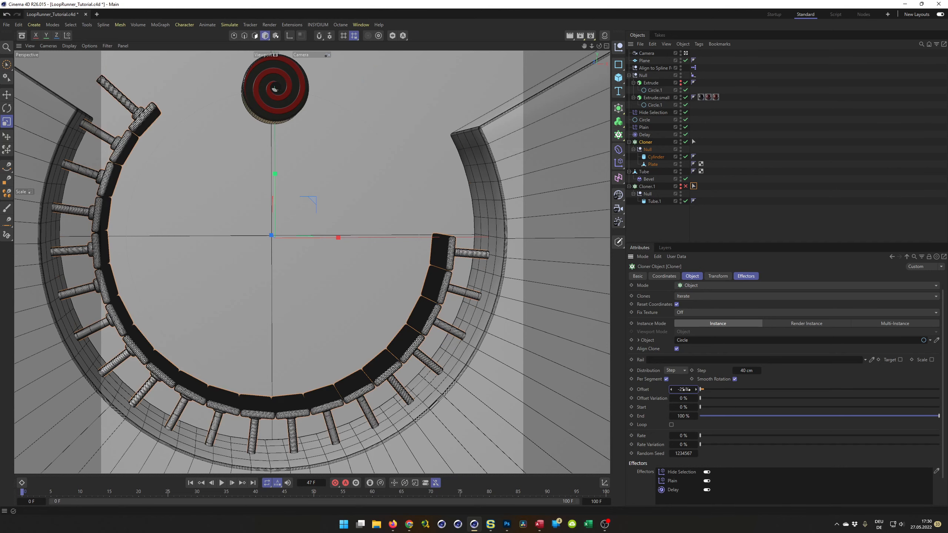
- Set the original Cloner's Step distance to 45 cm
left_click(745, 370)
type("45")
key("Return")
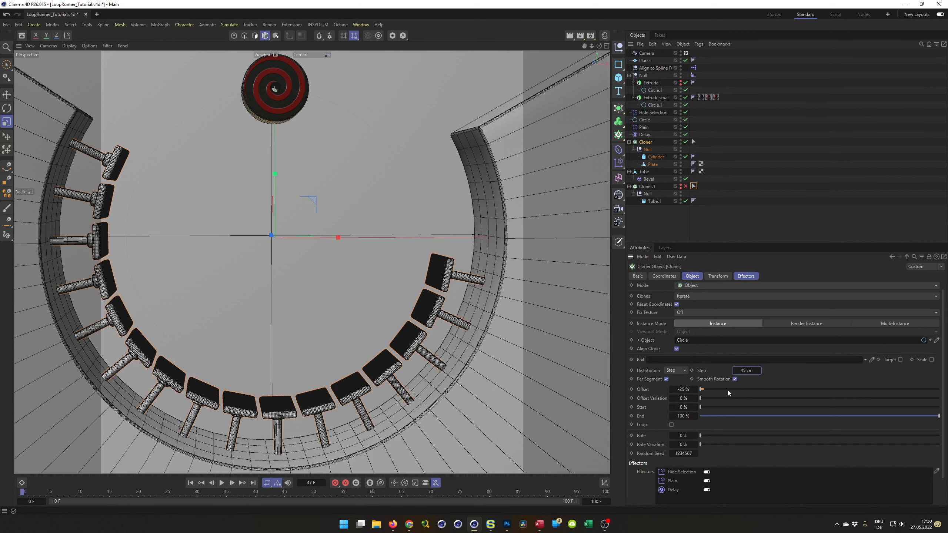
- Disable the Delay effector and play the animation to check the plates' movement
left_click(667, 379)
left_click(686, 134)
left_click(222, 483)
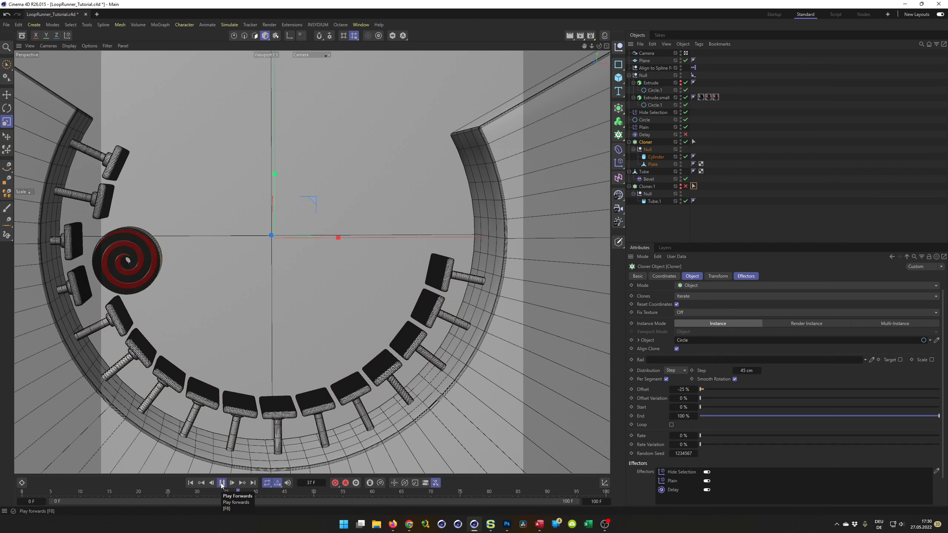
left_click(222, 483)
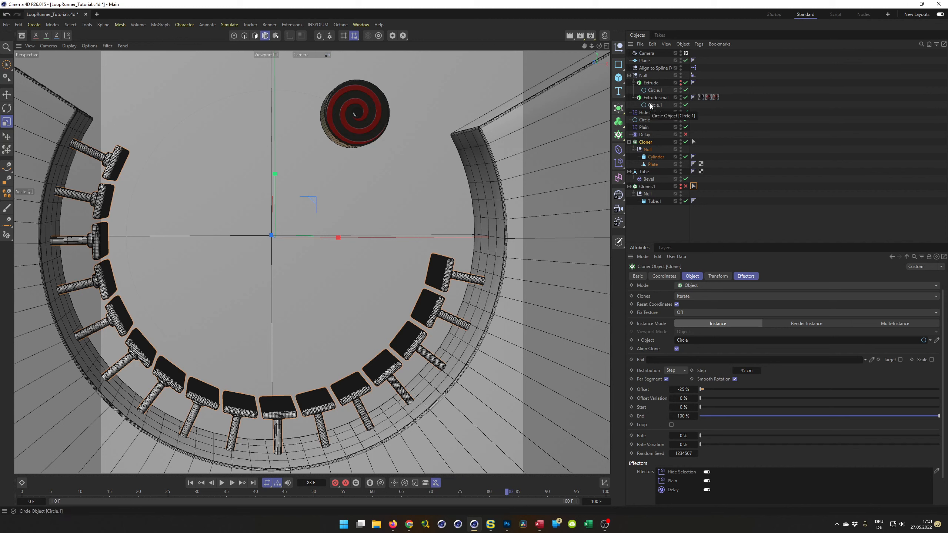
- Try a different number of intermediate points on the Circle spline, restoring it to 20
left_click(648, 122)
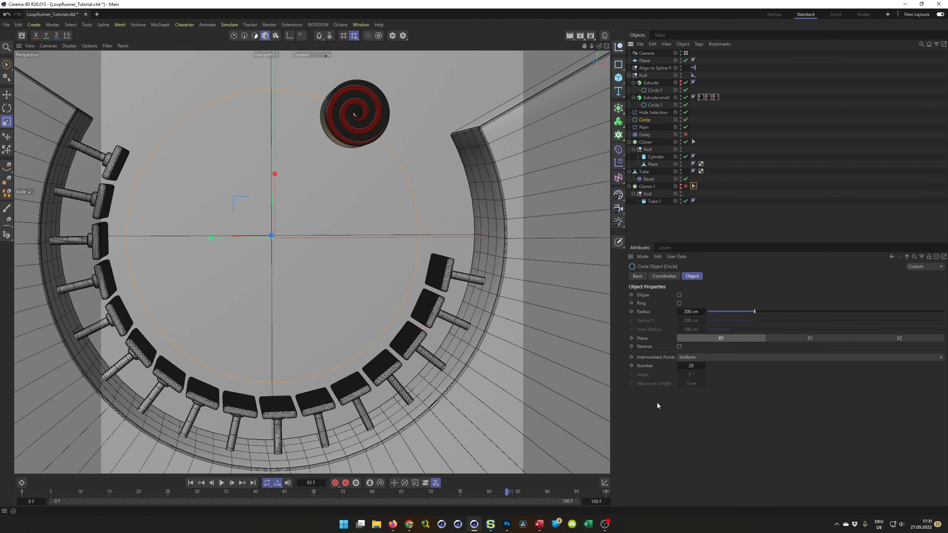
left_click(704, 365)
left_click_drag(703, 367, 692, 367)
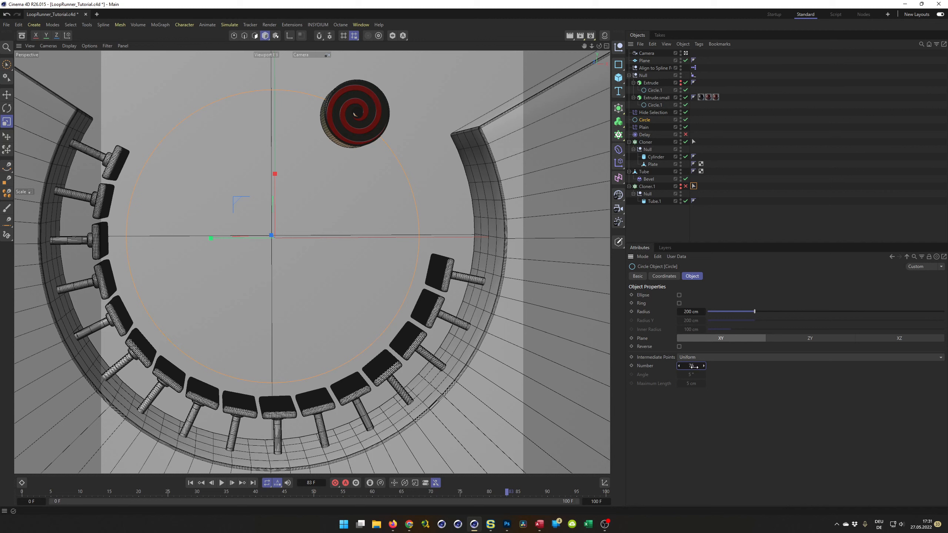
type("20")
key("Return")
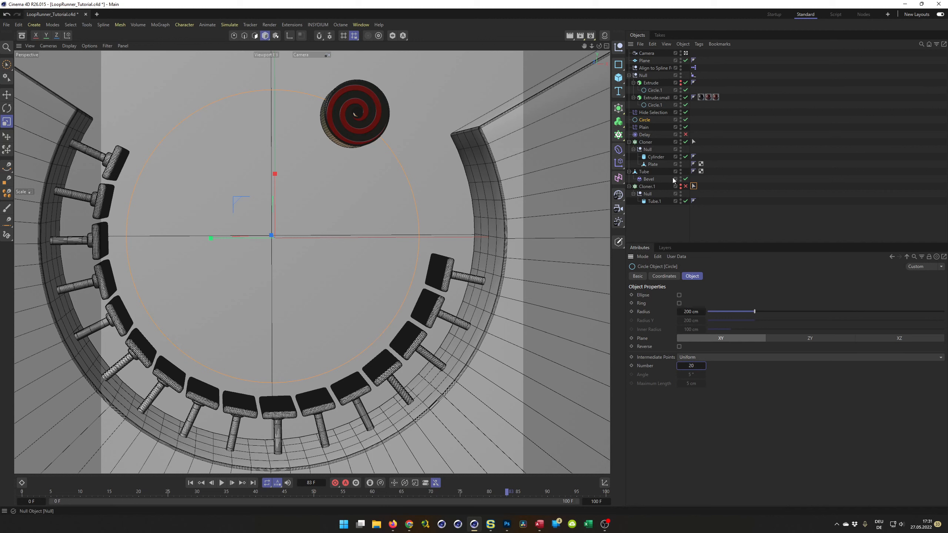
- Switch the original Cloner's distribution to Even with a Count of 29
left_click(645, 142)
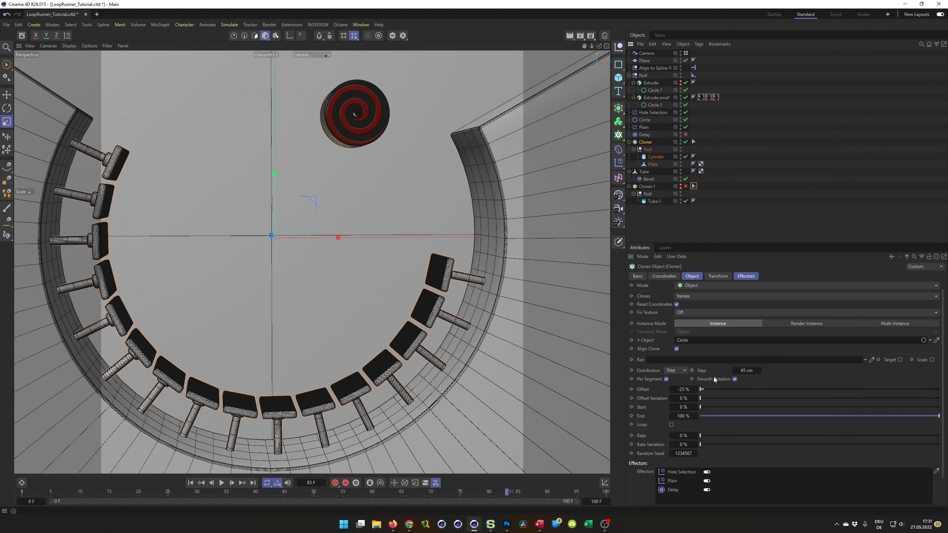
left_click(683, 371)
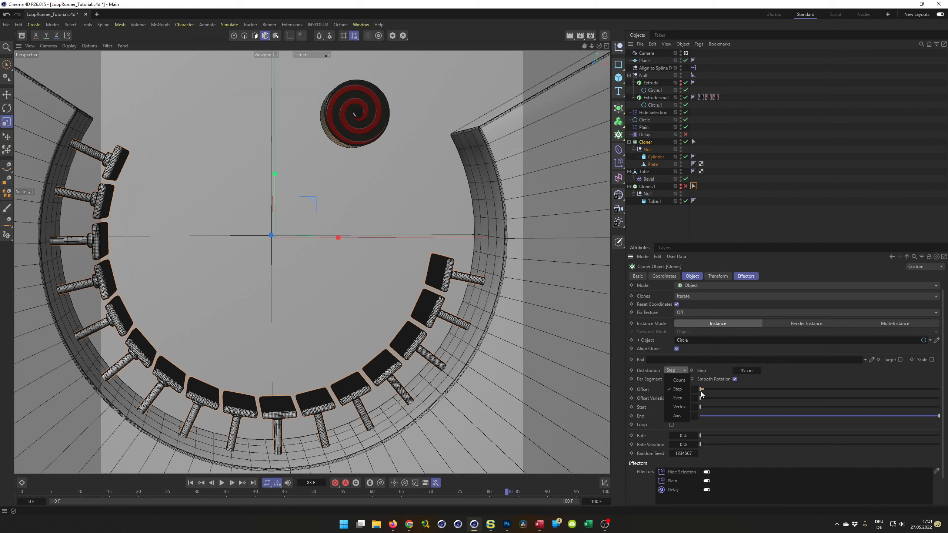
left_click(678, 398)
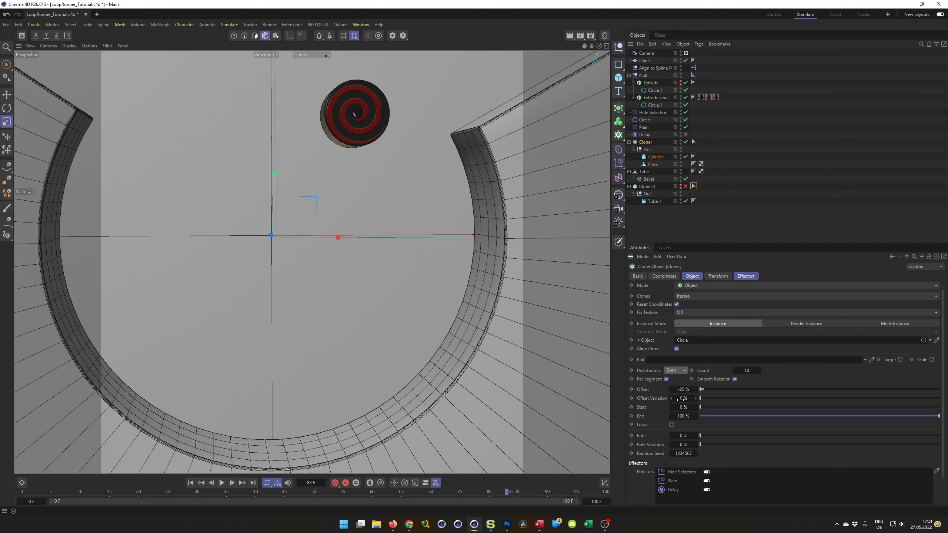
mouse_move(746, 370)
left_mouse_down()
mouse_move(764, 370)
mouse_move(747, 371)
left_mouse_up()
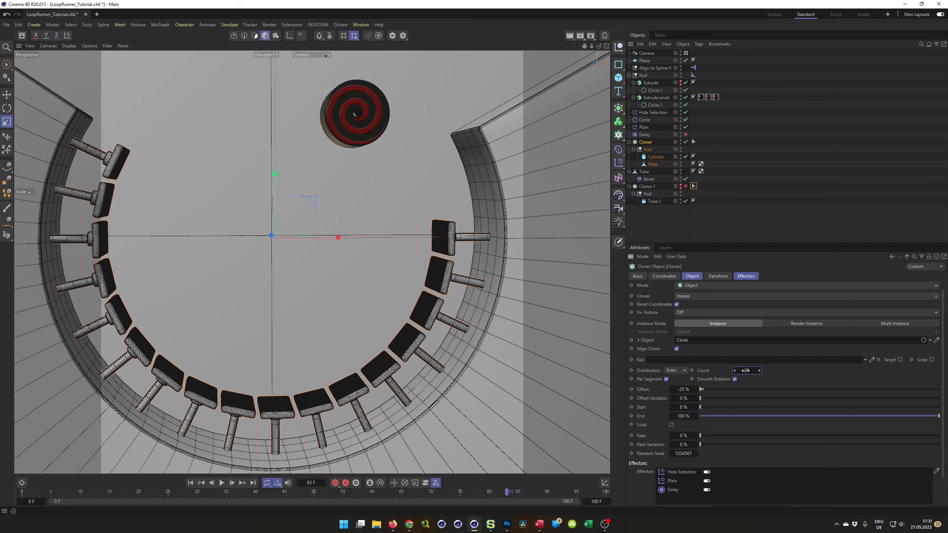
- Try a 0 % Offset on the evenly distributed Cloner, return it to -25 %, and set the Count to 45
left_click(683, 390)
type("0")
key("Return")
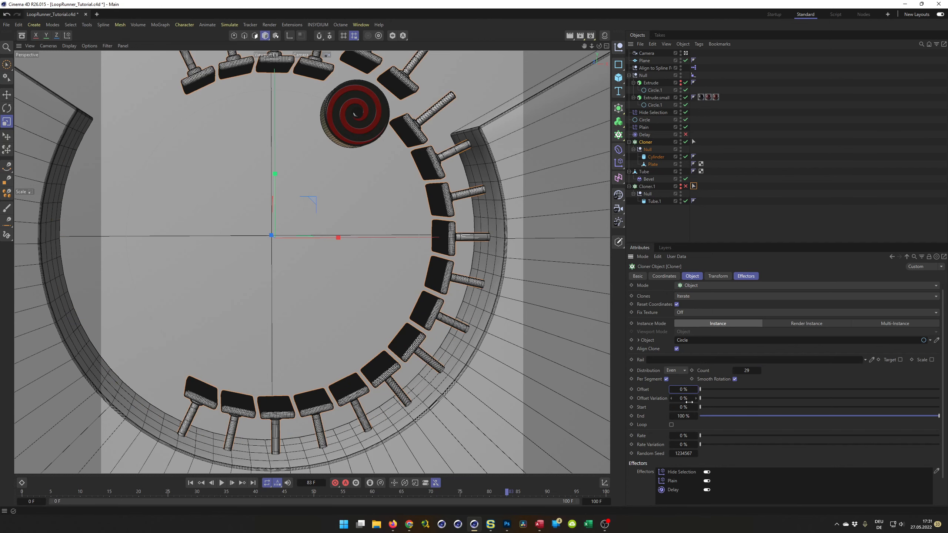
left_click_drag(683, 389, 660, 390)
left_click(746, 371)
type("45")
key("Return")
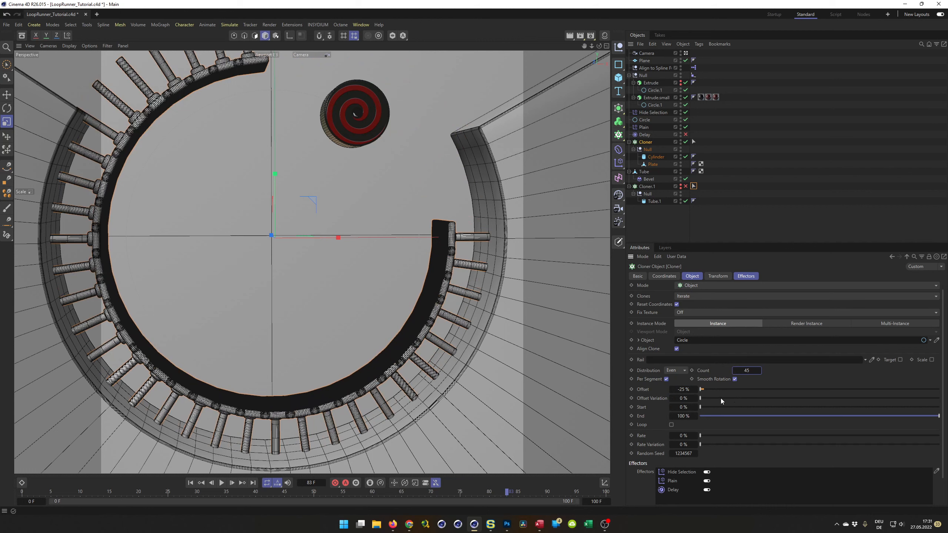
- Return the original Cloner's distribution to Step and re-enable Loop, trying 44 cm before settling on a 45 cm Step
left_click(675, 370)
left_click(678, 389)
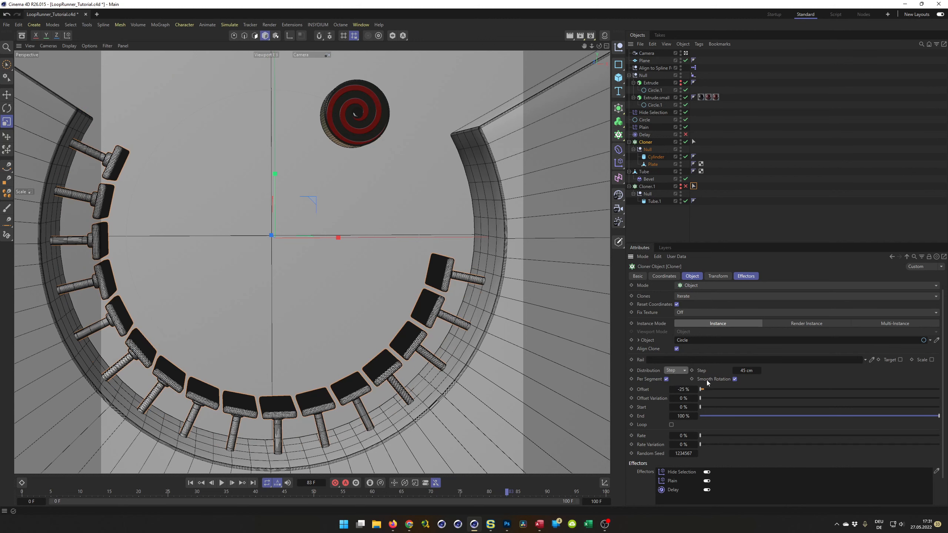
left_click(734, 371)
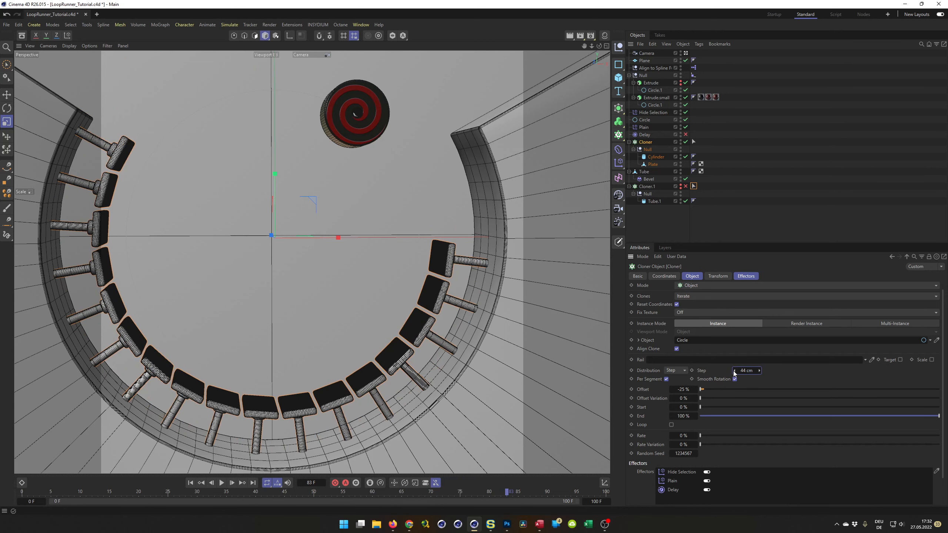
left_click(671, 425)
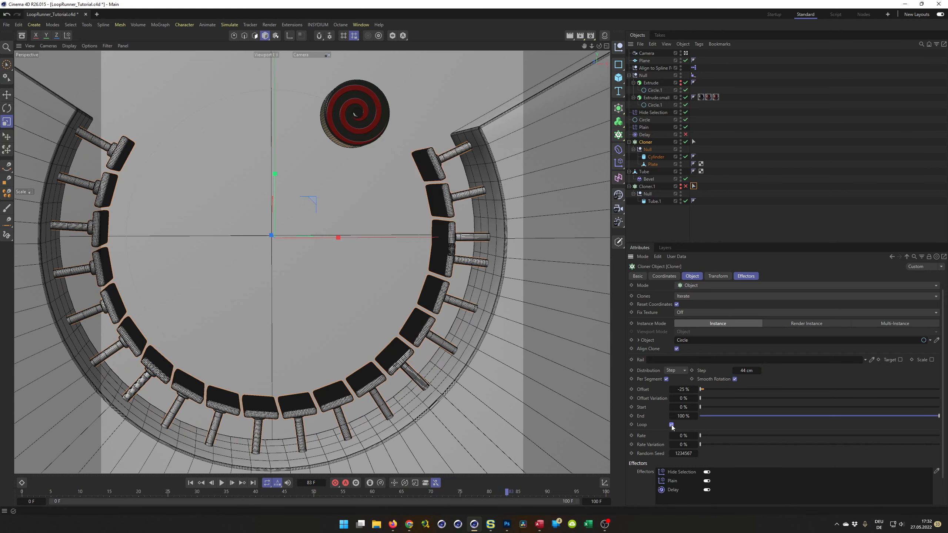
left_click(758, 370)
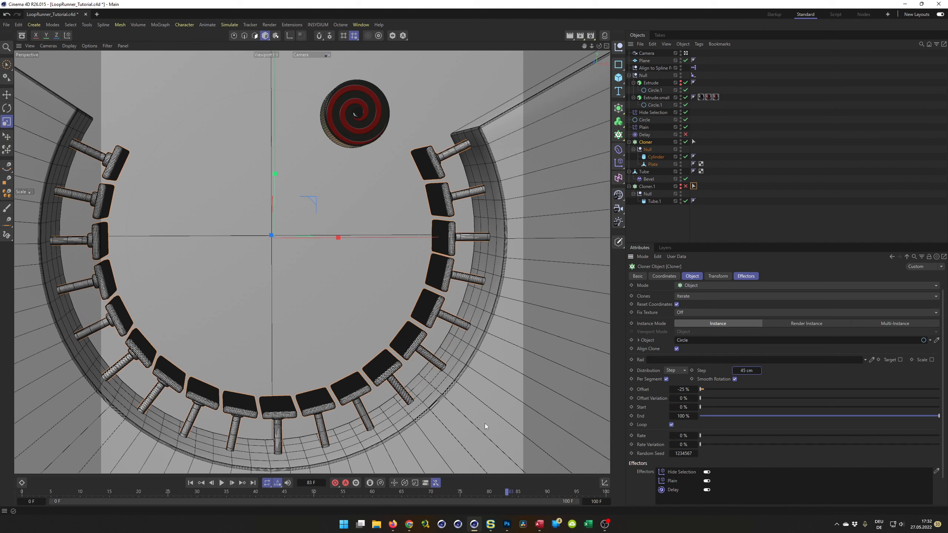
- Re-enable the Delay effector and play the animation with the effector off and on to compare
left_click(222, 484)
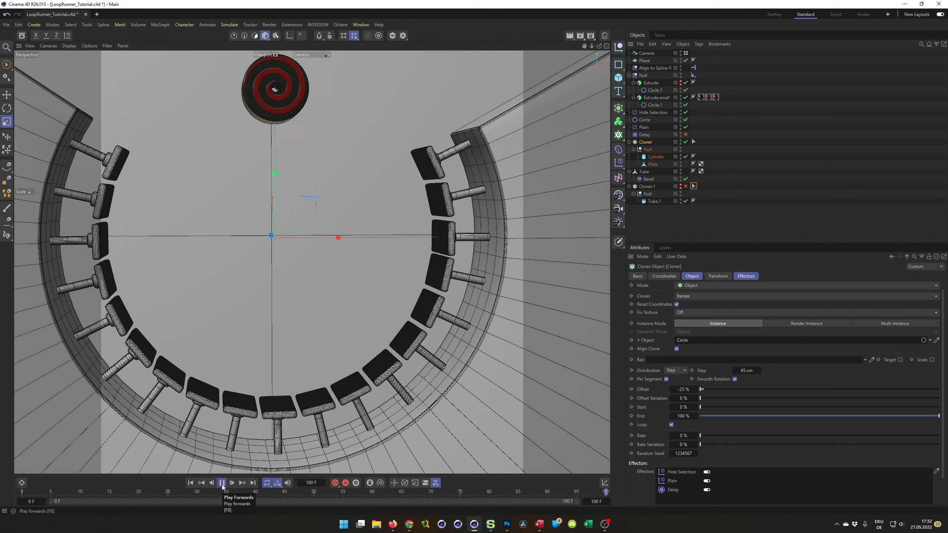
left_click(222, 483)
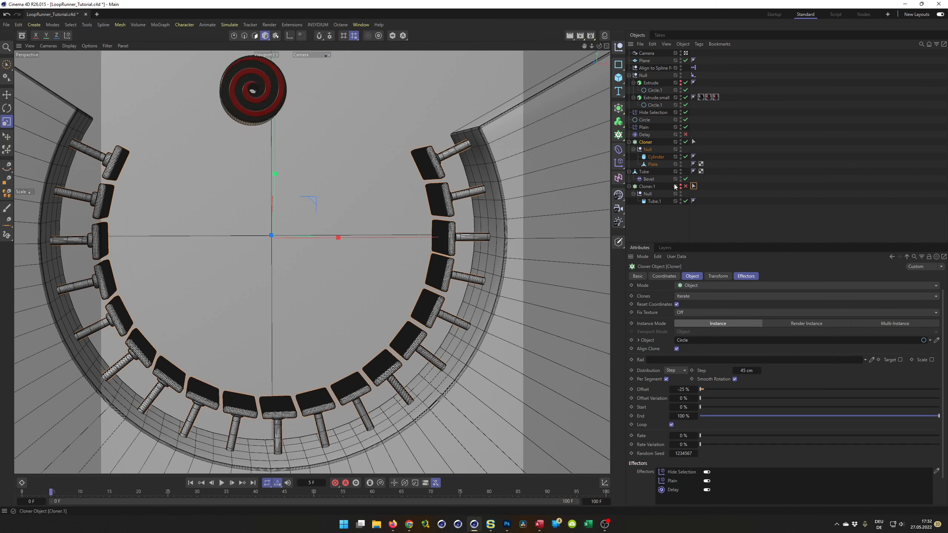
left_click(686, 135)
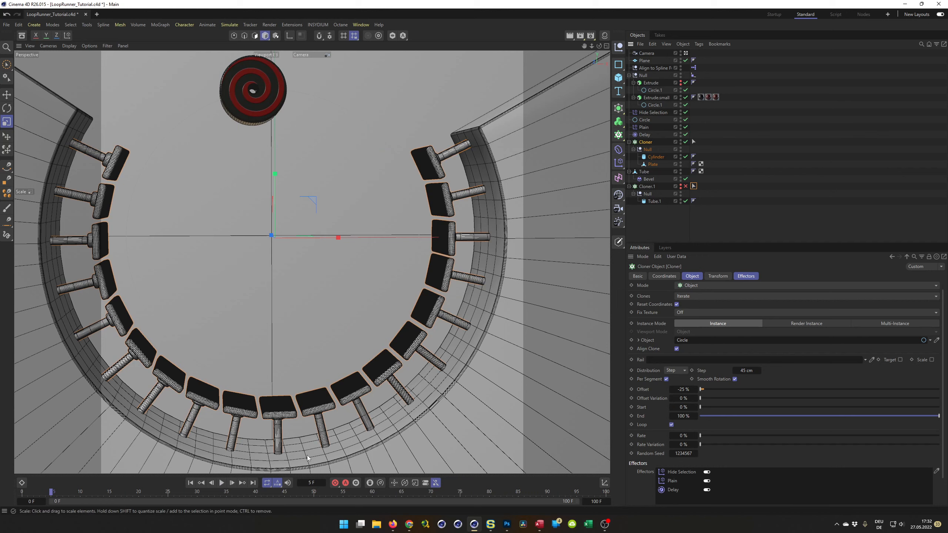
left_click(222, 482)
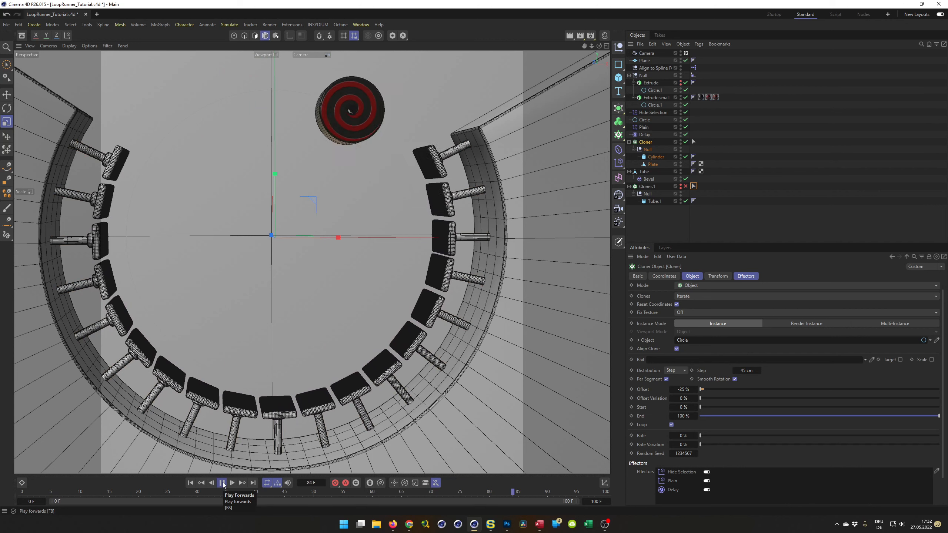
left_click(222, 483)
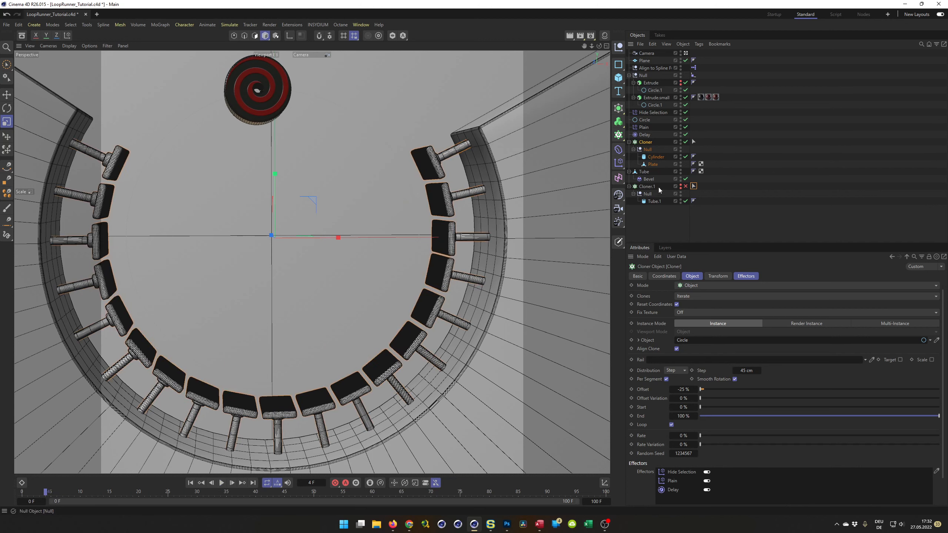
- Enable the duplicated Cloner and set its Step distance to 45 cm
left_click(686, 186)
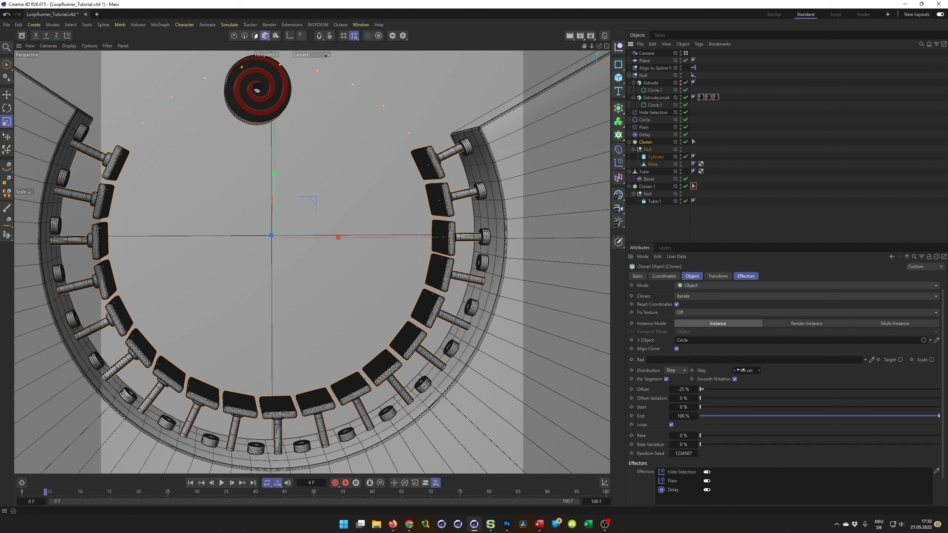
left_click(649, 186)
left_click(759, 371)
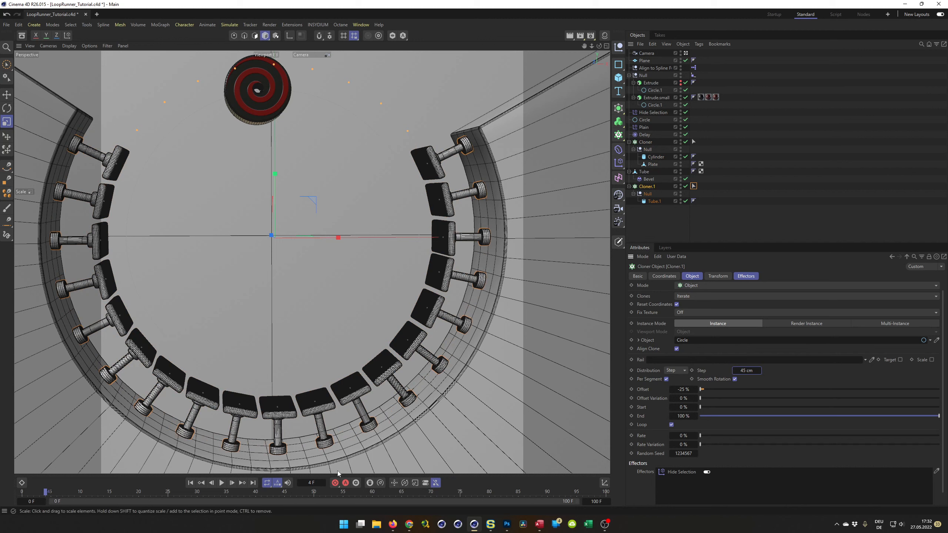
- Play the animation to check the spacing, and set both Cloners' Offset together to -25 %, trying 25 % first
left_click(221, 483)
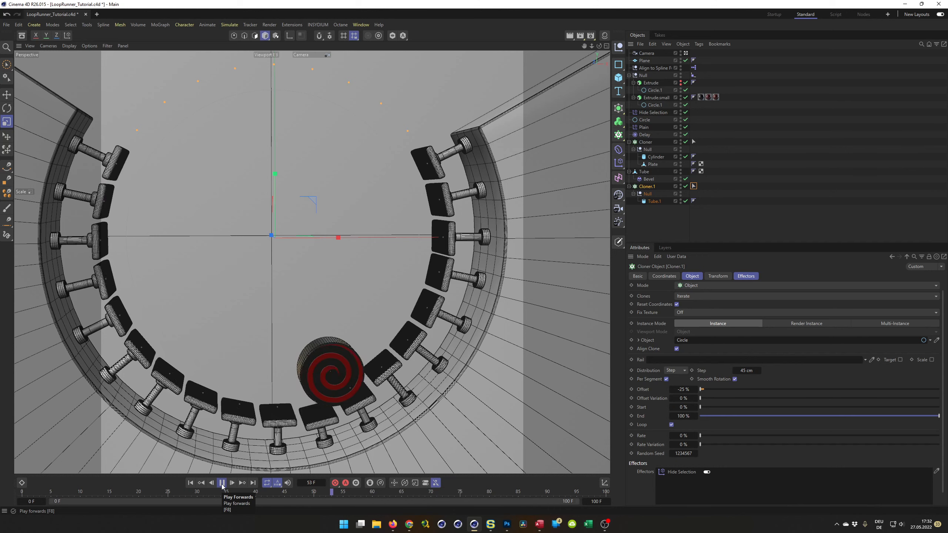
left_click(221, 483)
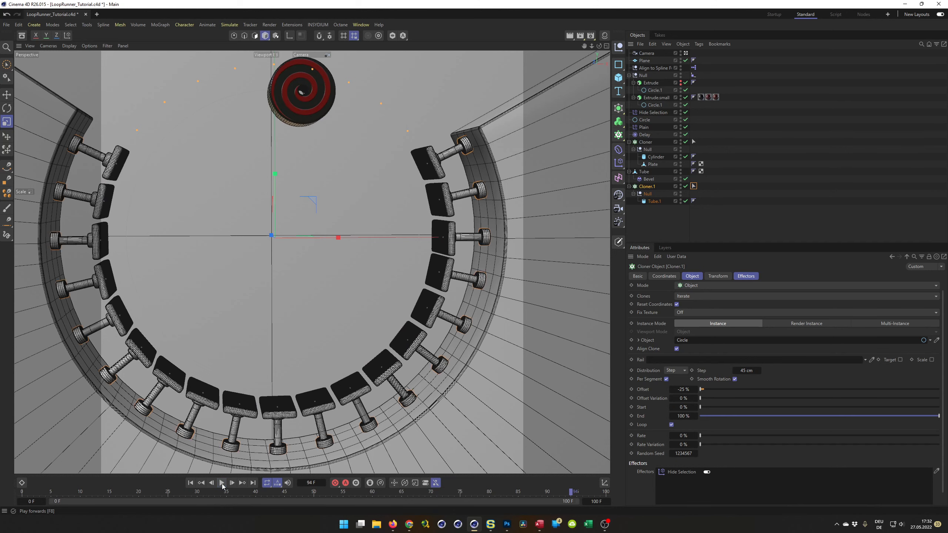
left_click(645, 142, "ctrl")
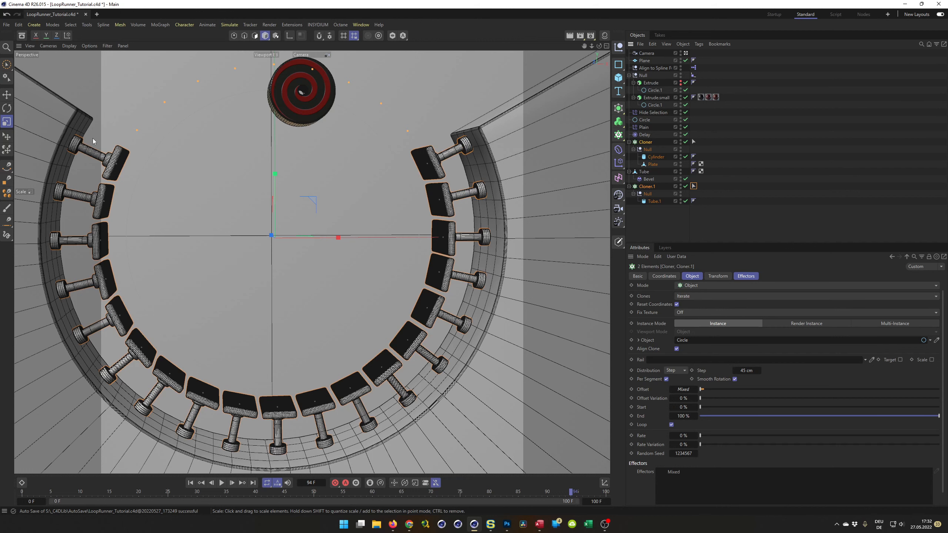
left_click(683, 390)
type("25")
key("Return")
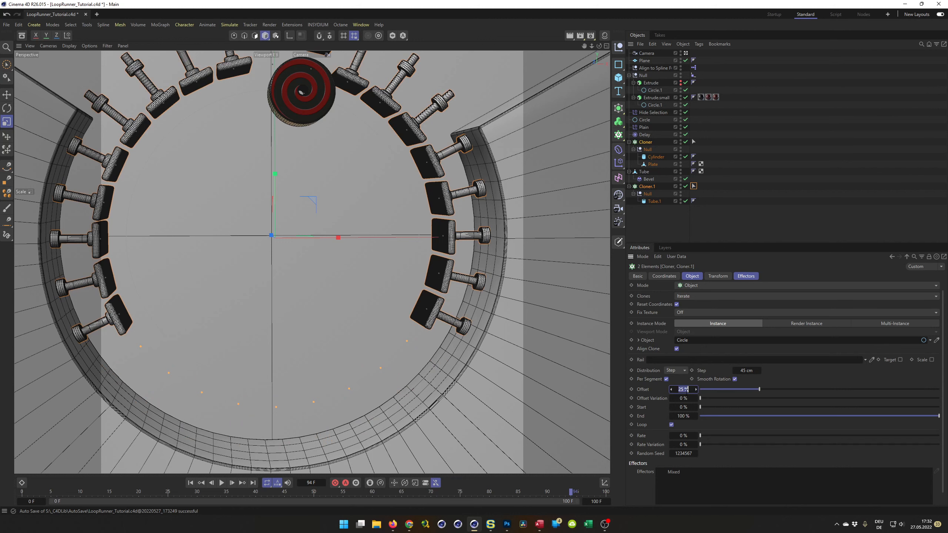
type("-25")
key("Return")
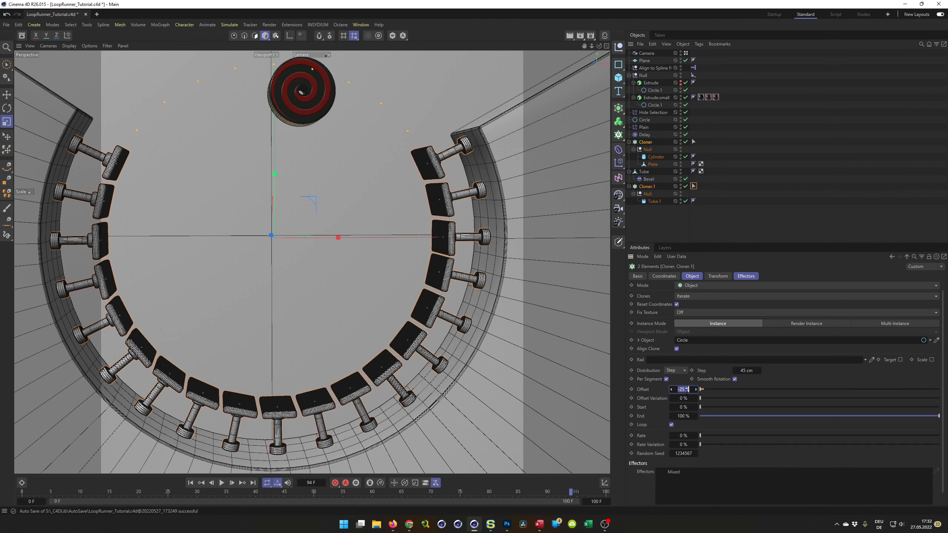
- Fine-tune the shared Offset of both Cloners in small increments from -26 % to -25.6 %
left_click(671, 390)
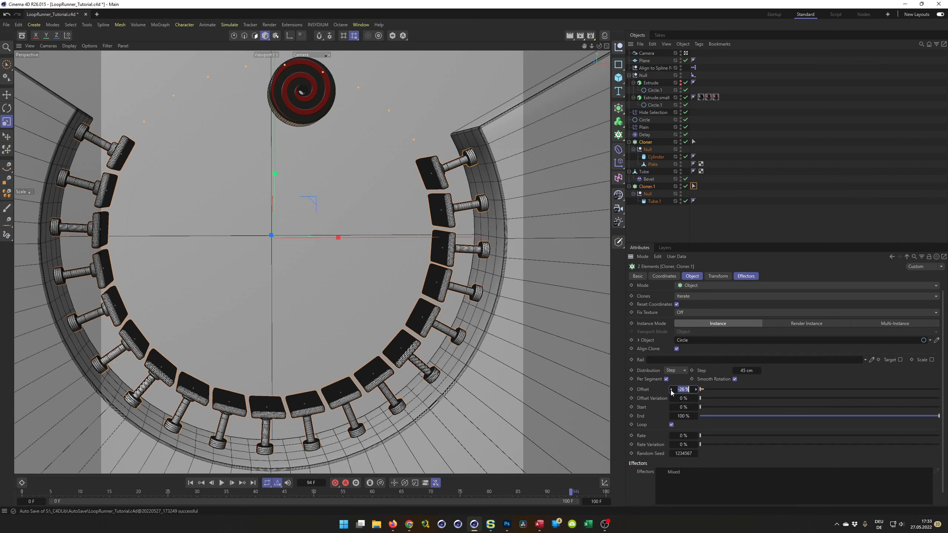
left_click(695, 389, "alt")
left_click(696, 389, "alt")
left_click(696, 390, "alt")
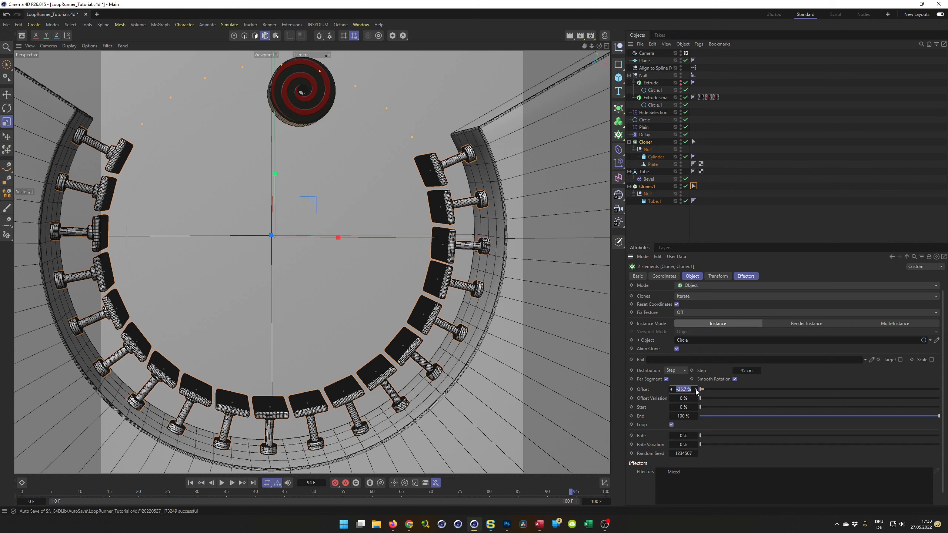
left_click(695, 390, "alt")
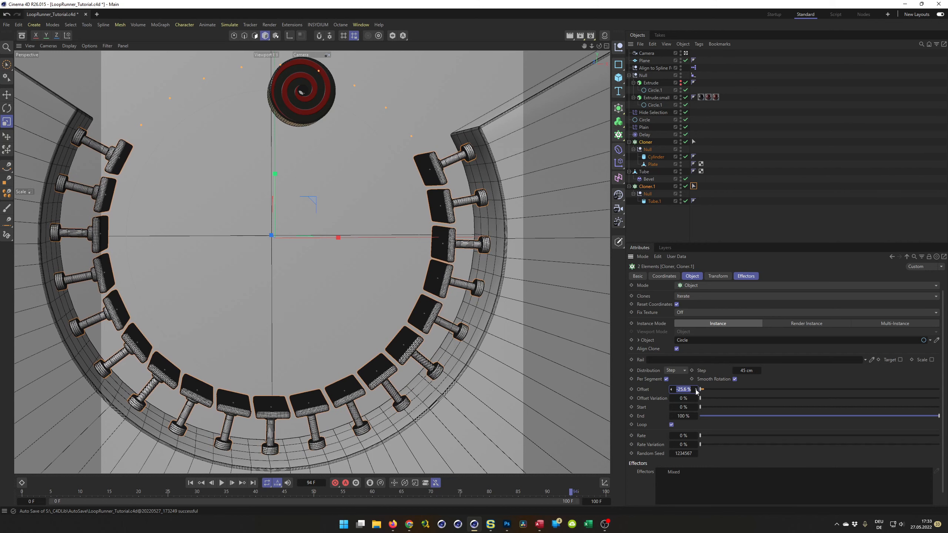
- Save the project and play the animation to check the shifted plates under the roller
key("ctrl+s")
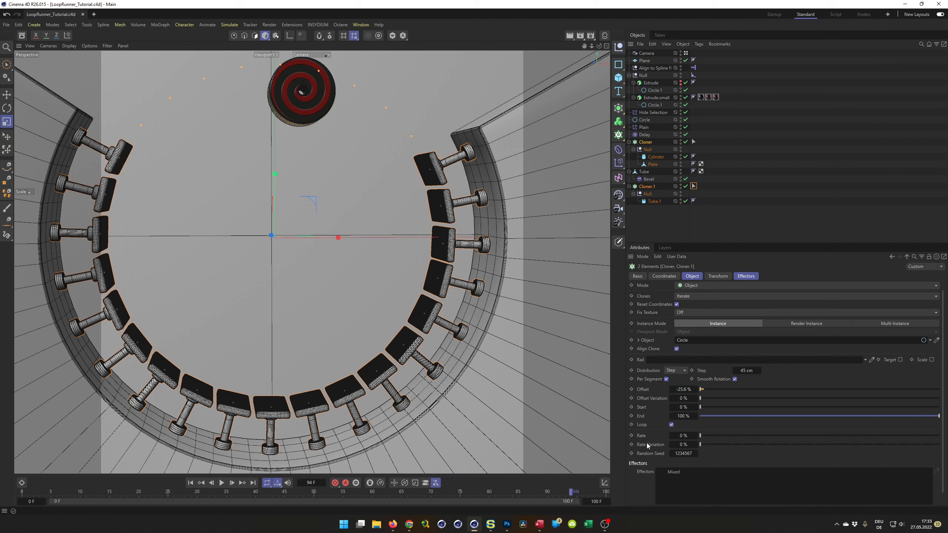
left_click(221, 483)
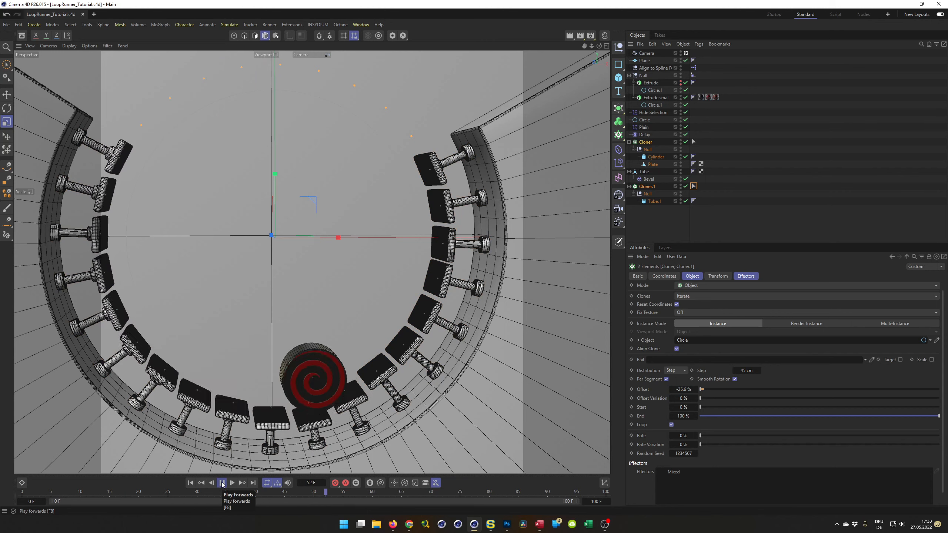
left_click(222, 483)
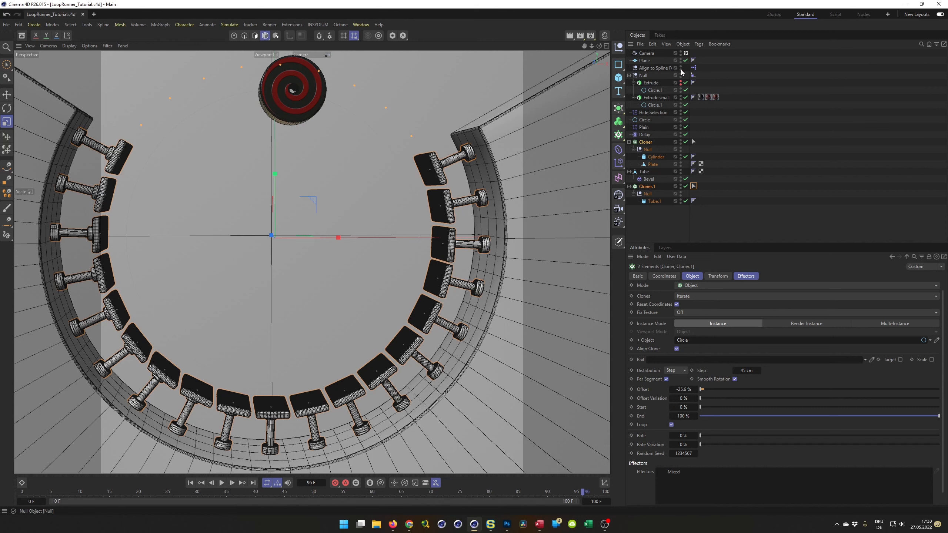
- Set the viewport's Safe Frames opacity to 100 % so the area outside the render frame is fully black
left_click_drag(361, 231, 566, 208, "alt")
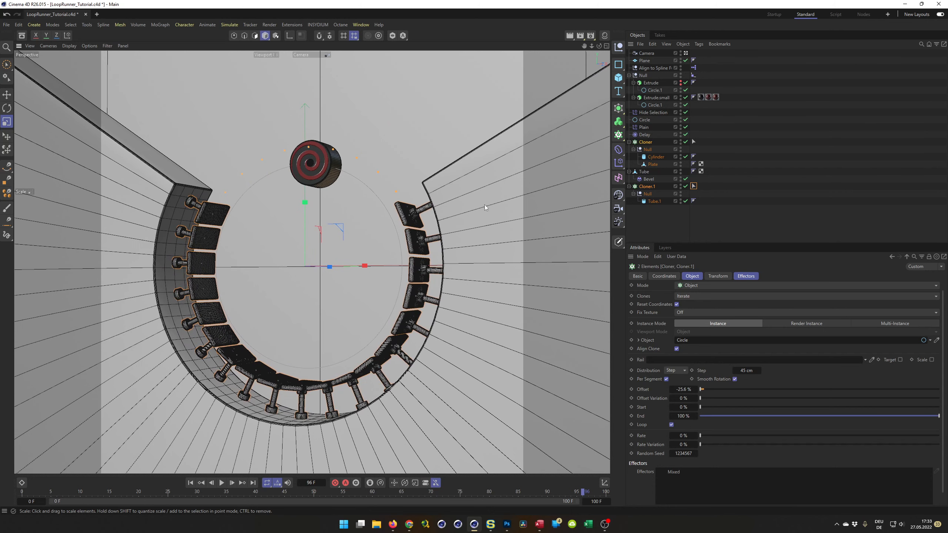
key("shift+v")
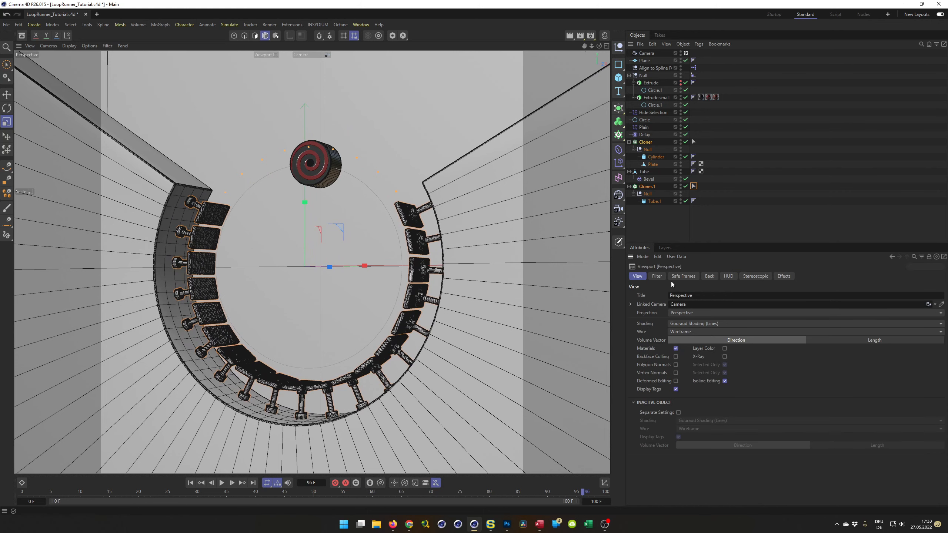
left_click(682, 276)
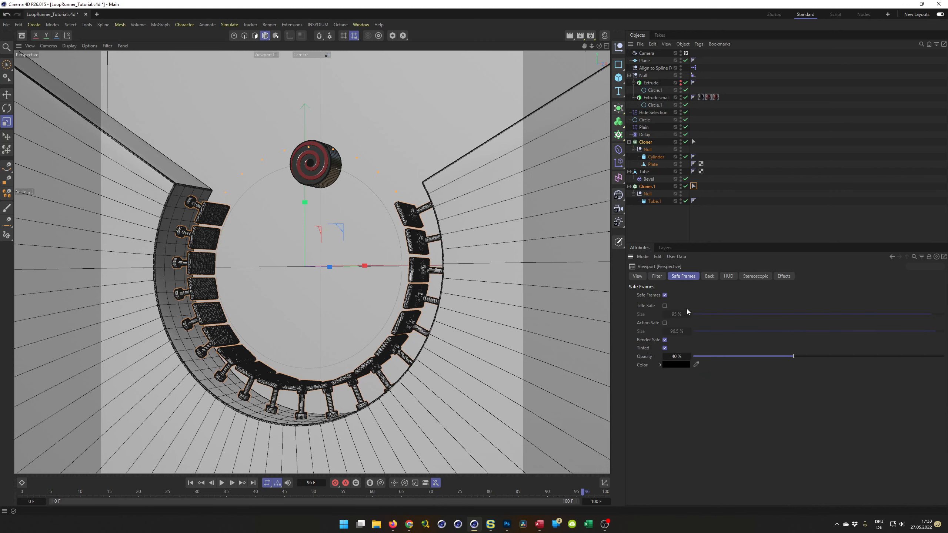
left_click_drag(793, 357, 944, 357)
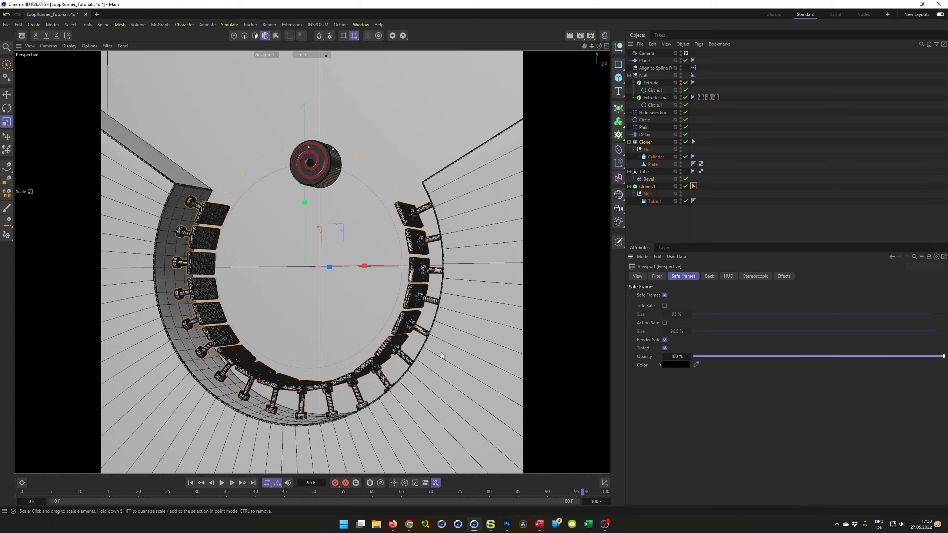
- Reframe the camera to view the loop from an angle within the render frame, and save the project
right_click_drag(447, 348, 450, 349, "alt")
middle_click_drag(447, 348, 440, 349, "alt")
mouse_move(444, 347)
left_mouse_down("alt")
mouse_move(446, 331)
mouse_move(429, 356)
mouse_move(437, 360)
left_mouse_up("alt")
middle_click_drag(437, 360, 444, 360, "alt")
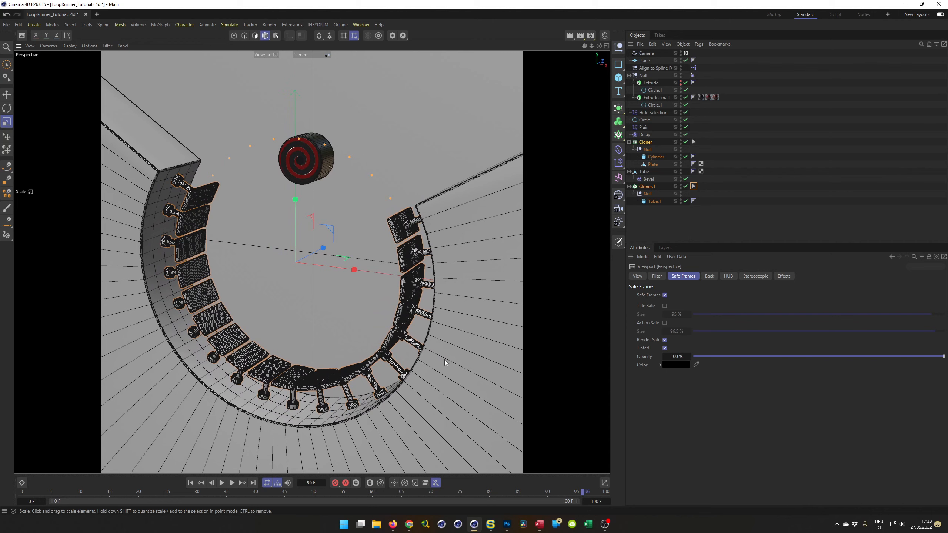
middle_click_drag(442, 360, 453, 360, "alt")
key("ctrl+s")
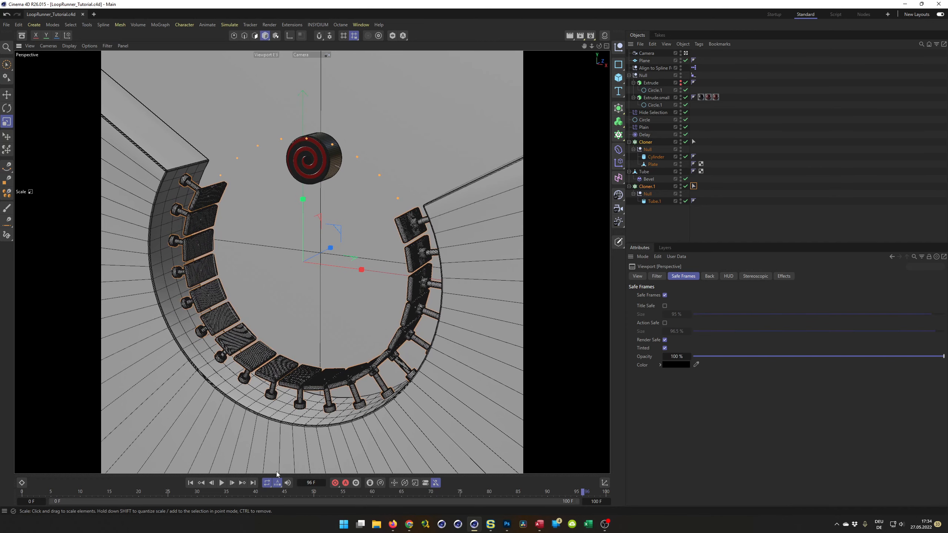
- Play the animation through the reframed camera and return to the first frame
left_click(221, 484)
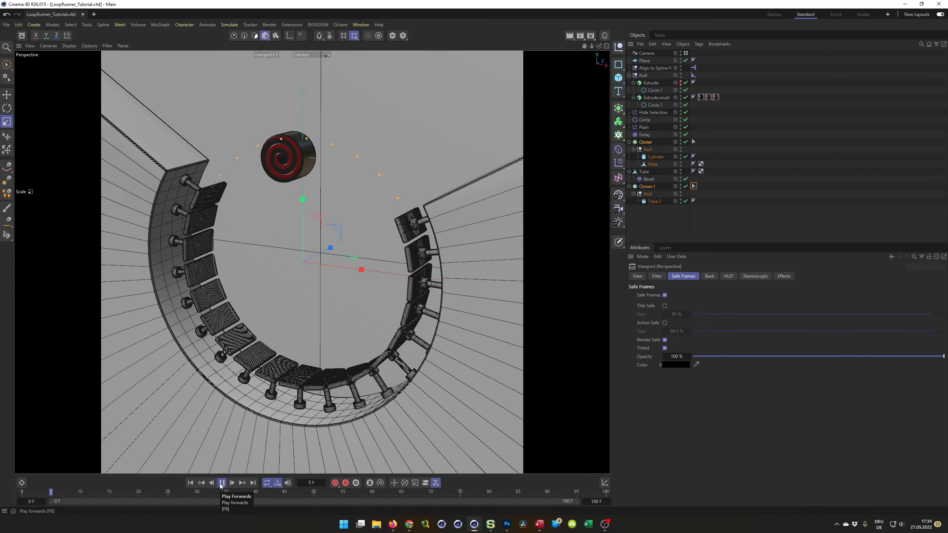
left_click(222, 483)
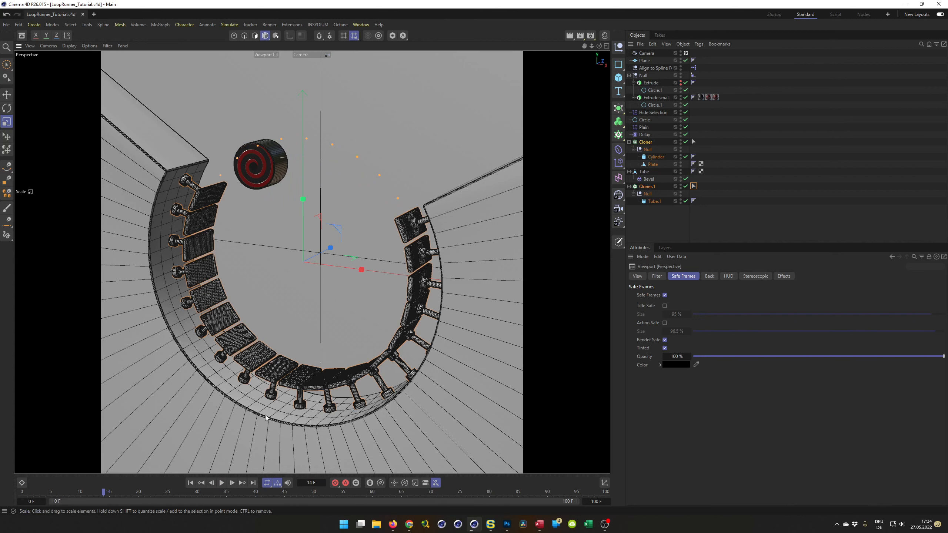
left_click(190, 483)
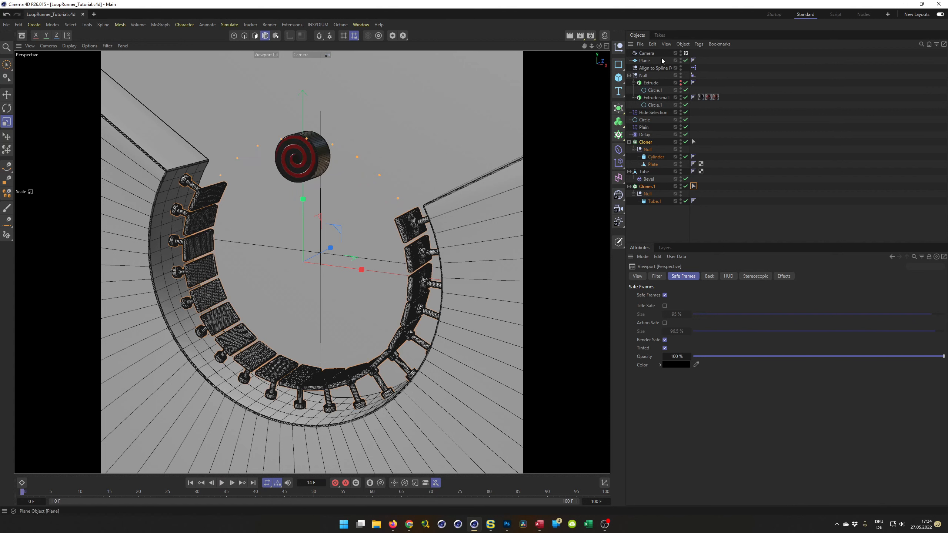
- Add a Protection tag to the Camera to lock its position, rotation and scale, and save the project
left_click(647, 52)
right_click(649, 53)
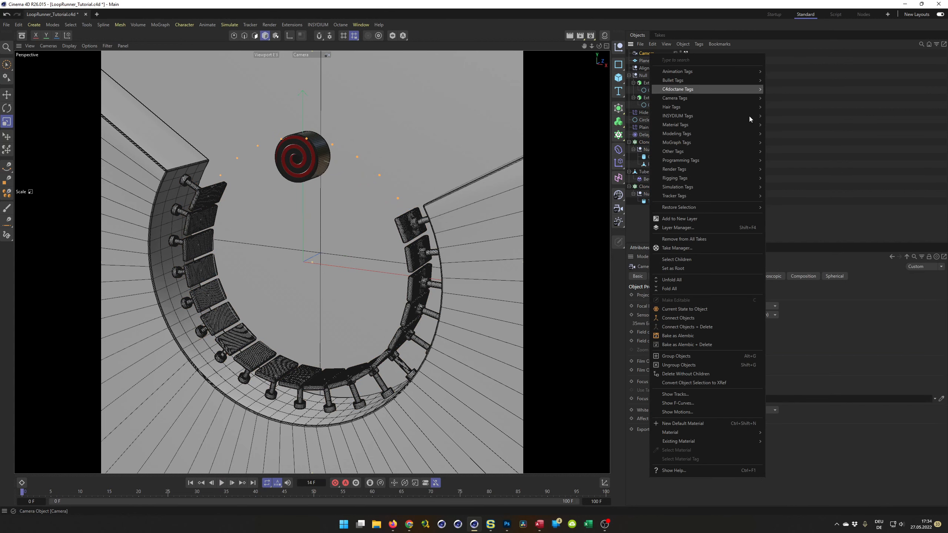
mouse_move(736, 179)
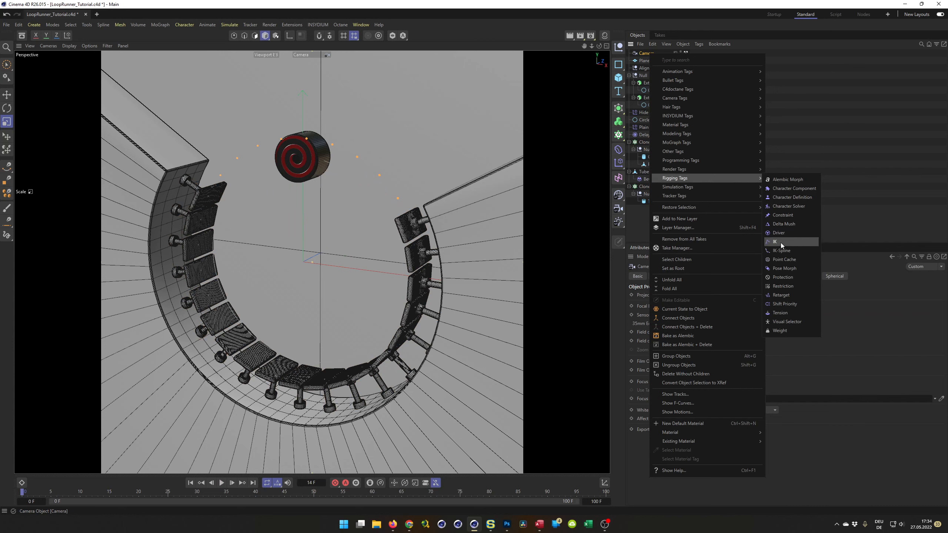
left_click(783, 277)
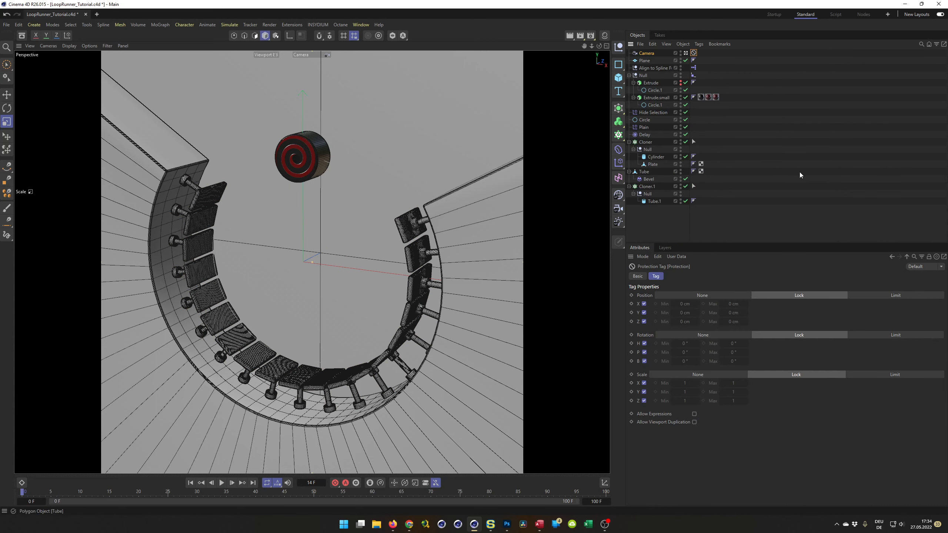
key("ctrl+s")
- Show the Material Manager with the Base material selected, and open the Octane Dialog beside it over the object list
left_click(605, 35)
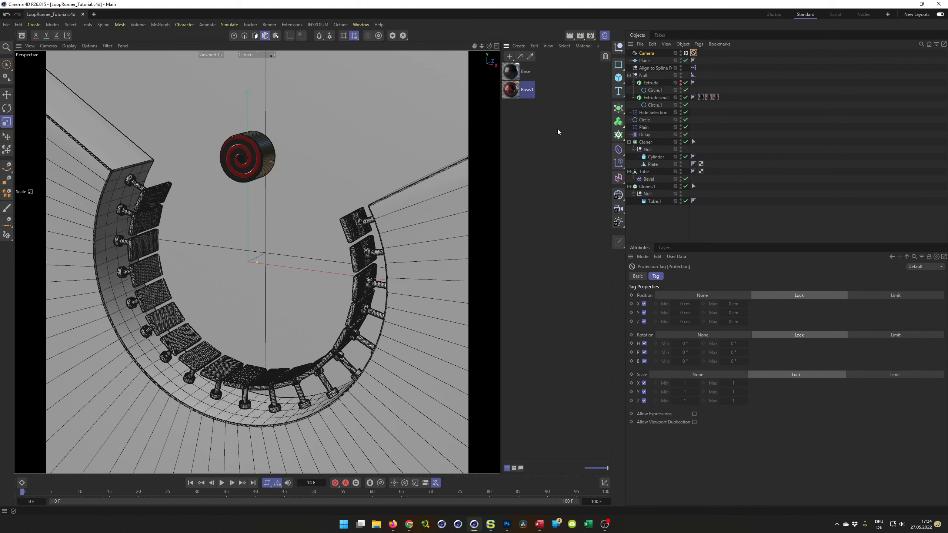
left_click(514, 73)
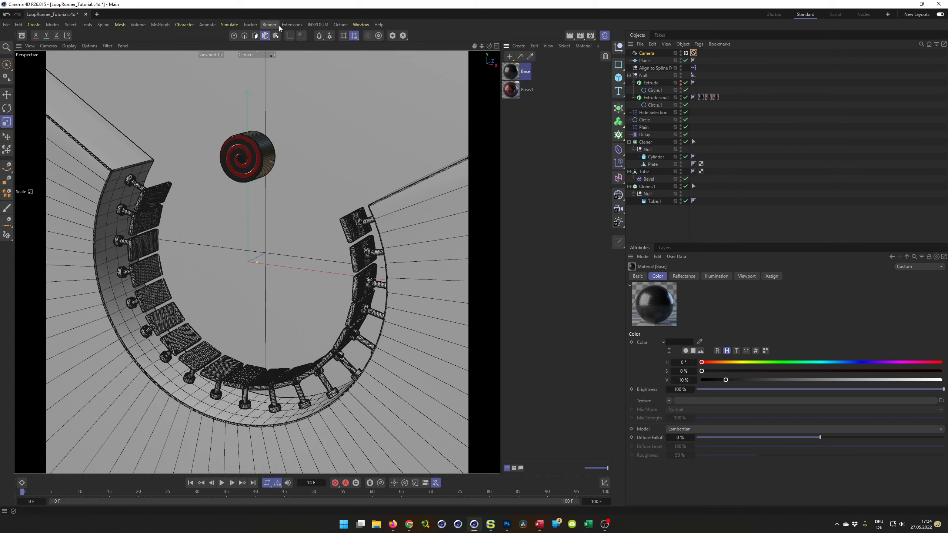
left_click(339, 24)
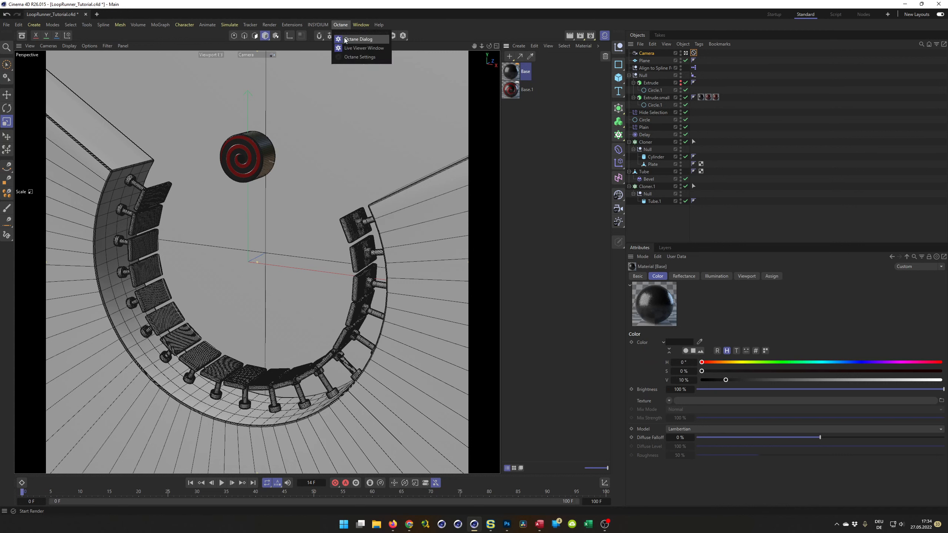
left_click(345, 39)
left_click_drag(297, 150, 769, 47)
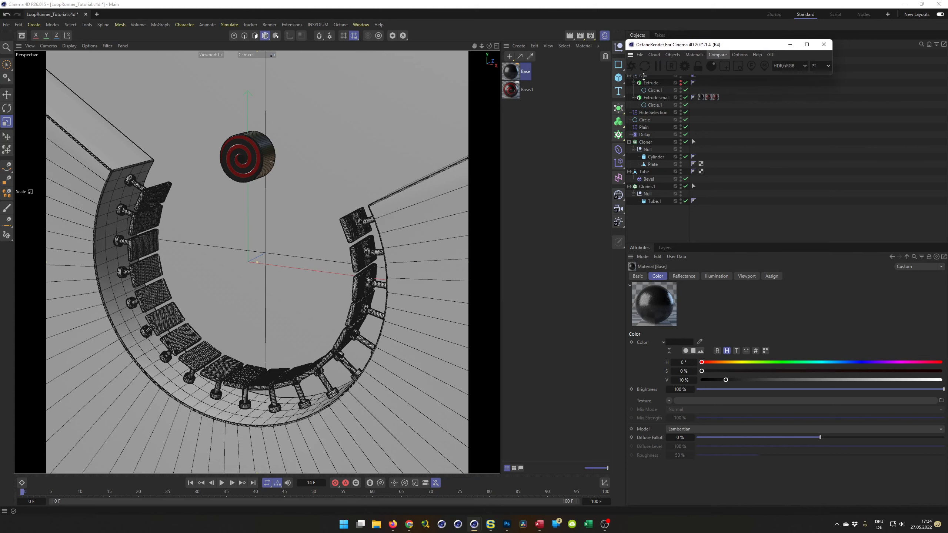
- Convert the Base and Base.1 materials to Octane materials and delete the two original materials
left_click(525, 90, "shift")
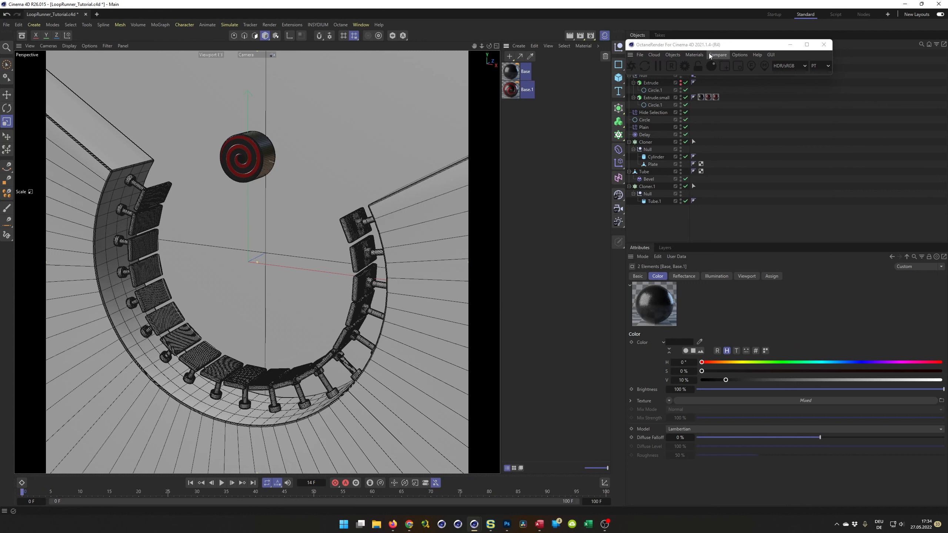
left_click(695, 55)
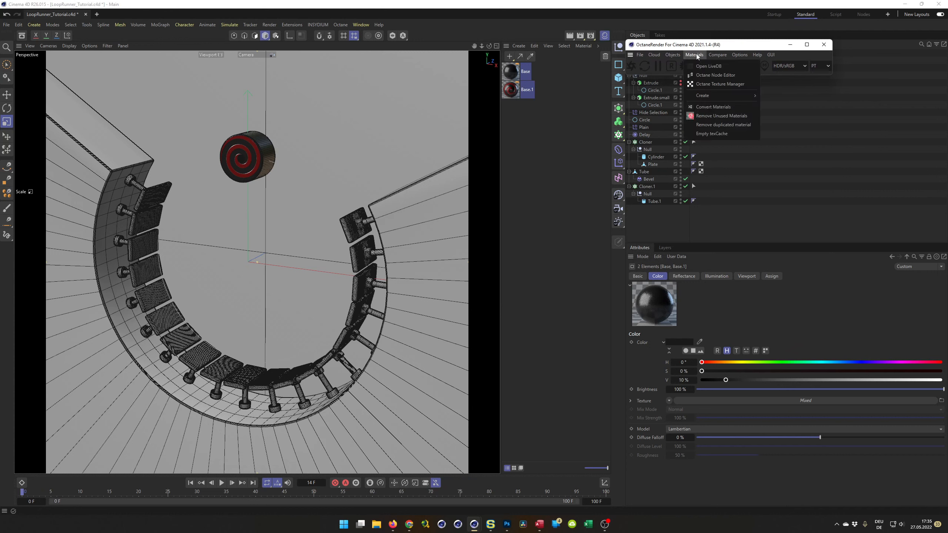
left_click(713, 107)
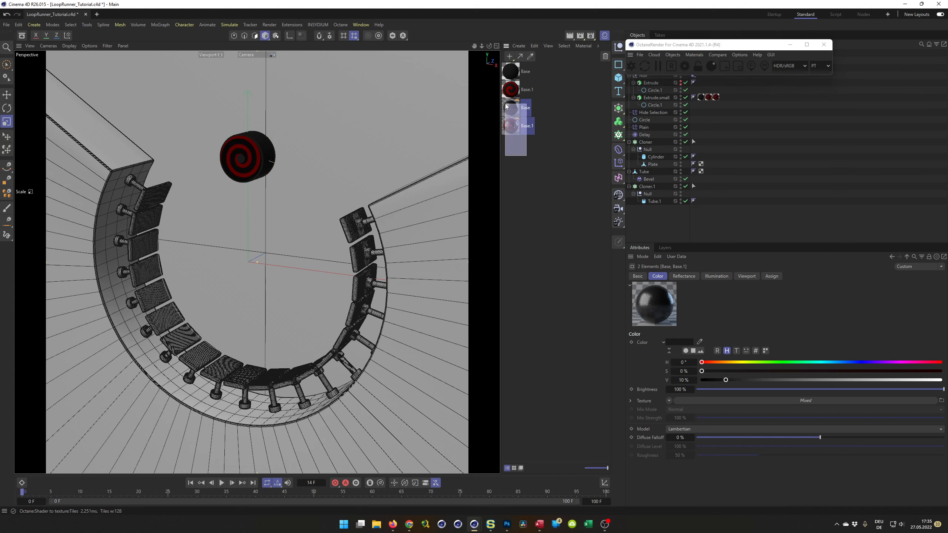
key("Delete")
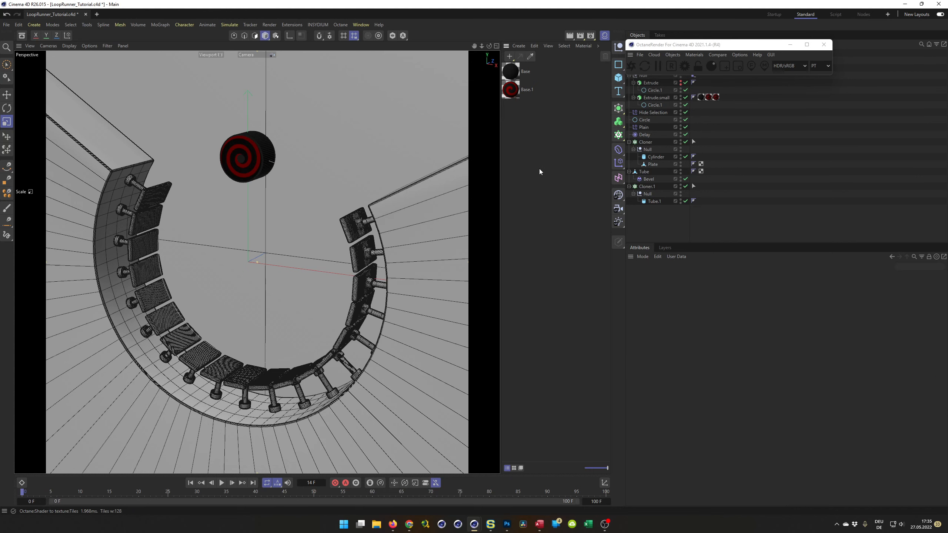
- Open the converted Base material in the Octane Node Editor and set its Specular to 1
left_click(514, 71)
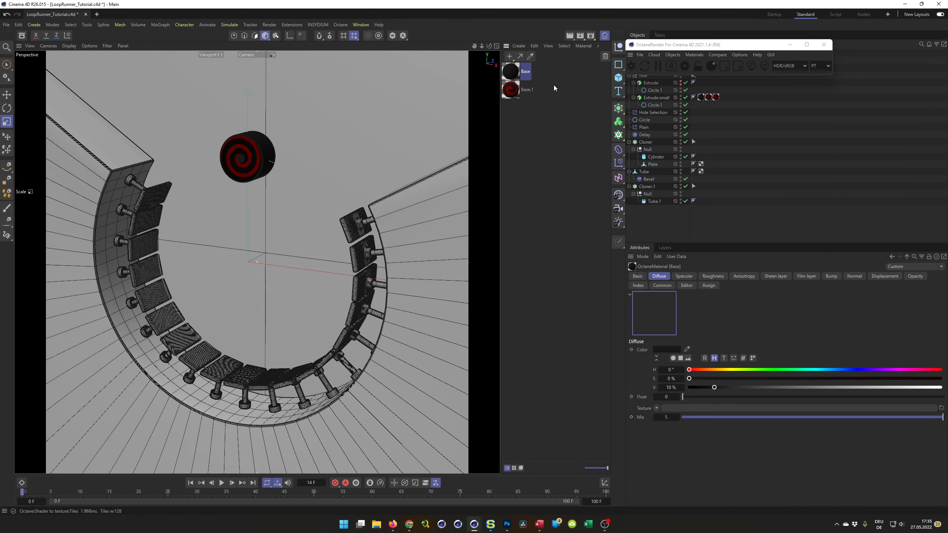
left_click(710, 55)
left_click(701, 70)
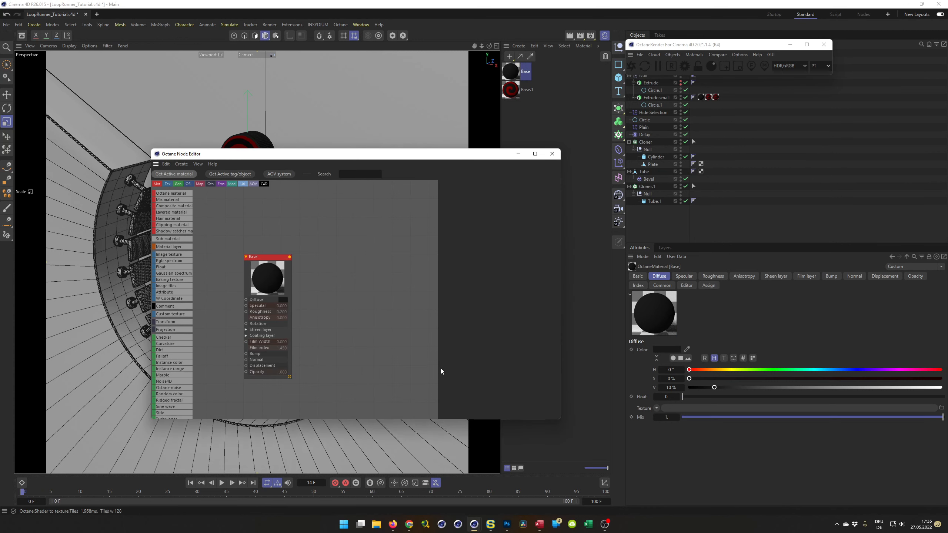
left_click(375, 250)
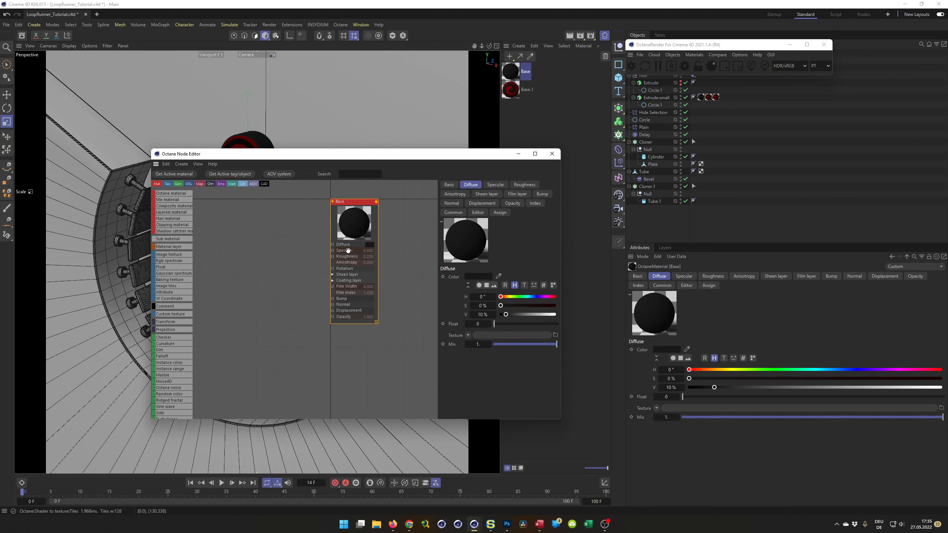
left_click(369, 250)
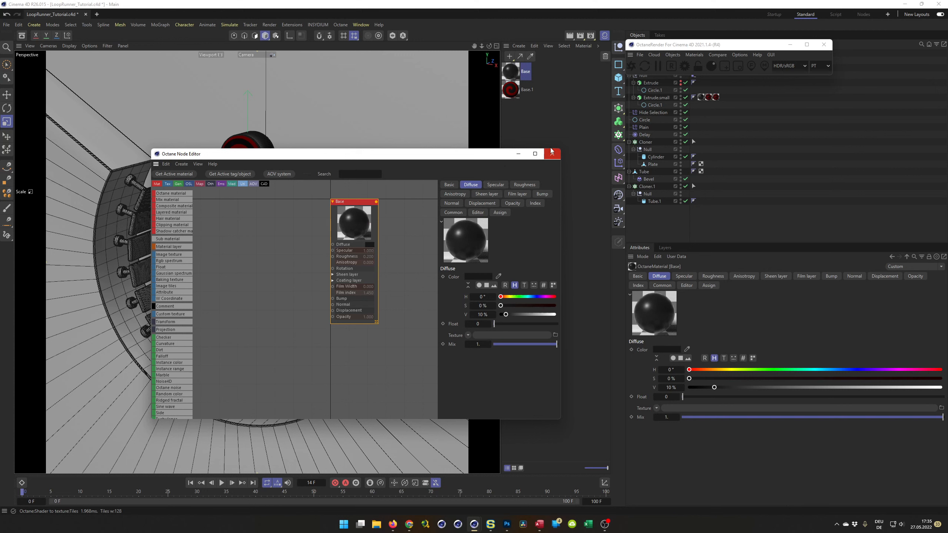
- Load the Base.1 material in the Octane Node Editor, move its diffuse Tiles node clear, and set Specular to 1
left_click(513, 94)
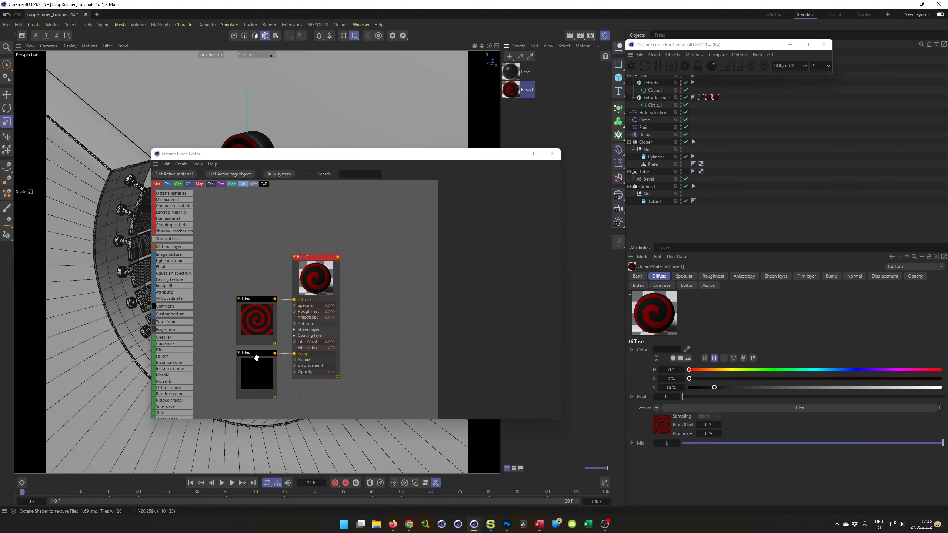
left_click_drag(371, 157, 366, 125)
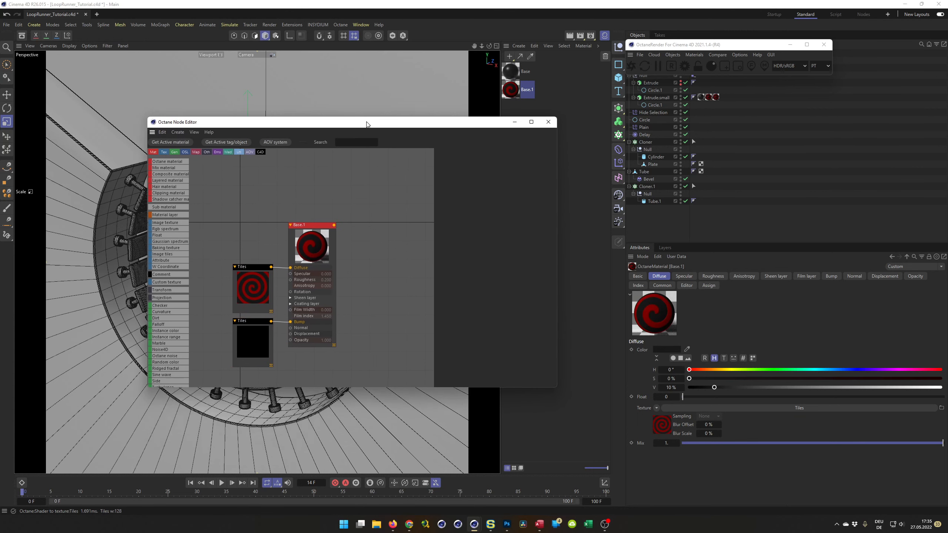
left_click_drag(244, 266, 234, 215)
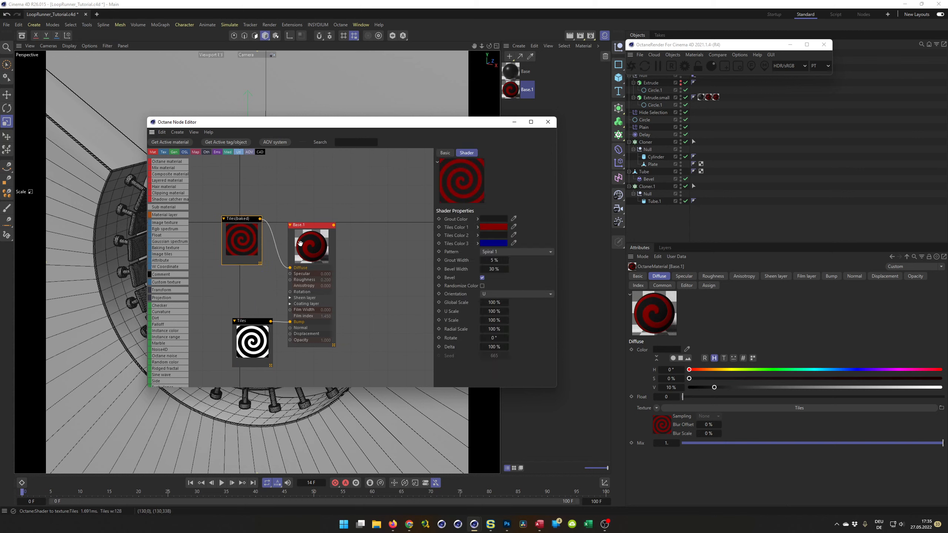
left_click(325, 273)
type("1")
key("Return")
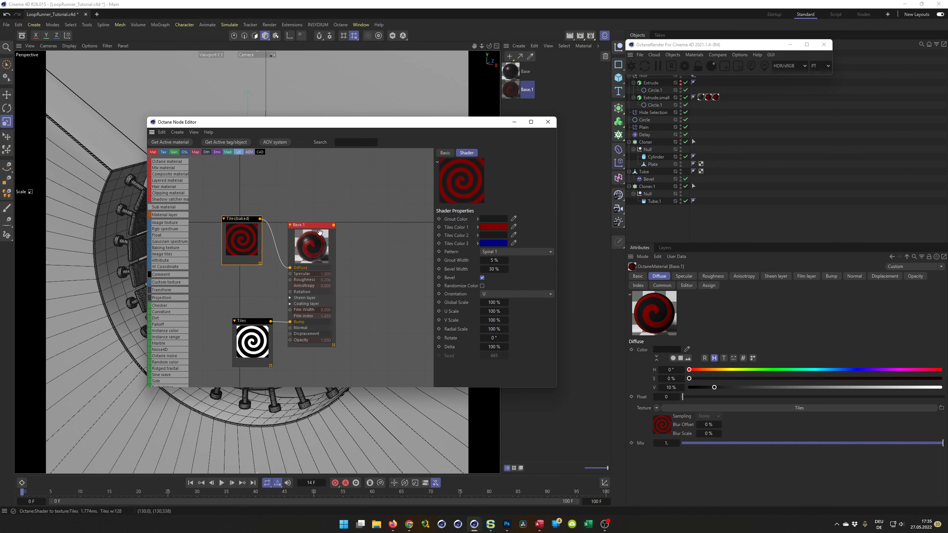
- Set the BRDF model of the Base.1 material to GGX (energy preserving)
left_click(320, 232)
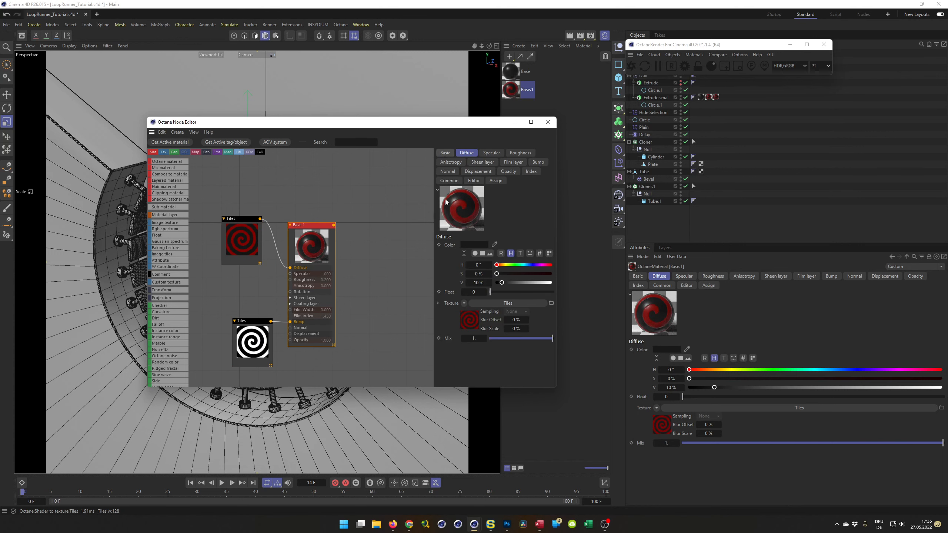
left_click(444, 153)
left_click(498, 271)
left_click(500, 308)
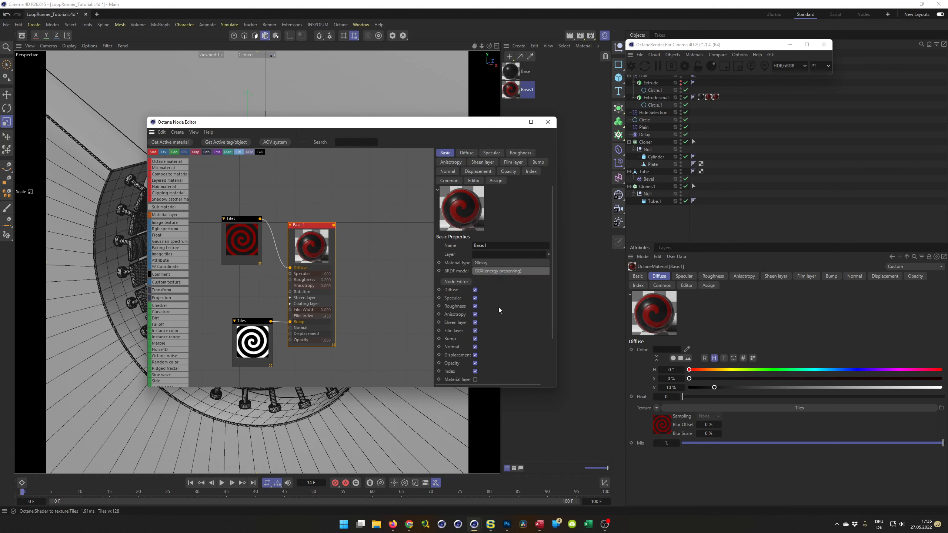
- Set the BRDF model of the Base material to GGX (energy preserving), keeping its material type Glossy
left_click(512, 71)
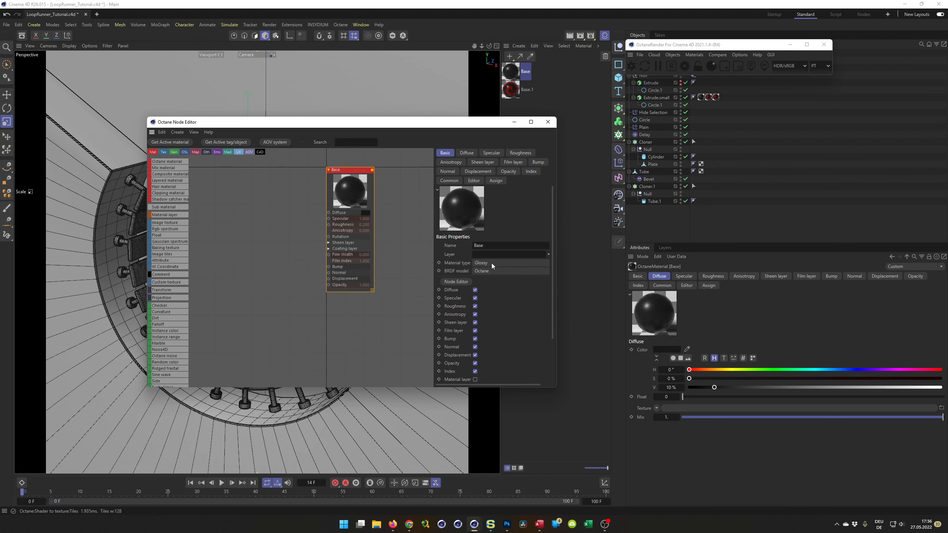
left_click(492, 263)
left_click(489, 267)
left_click(489, 269)
left_click(499, 308)
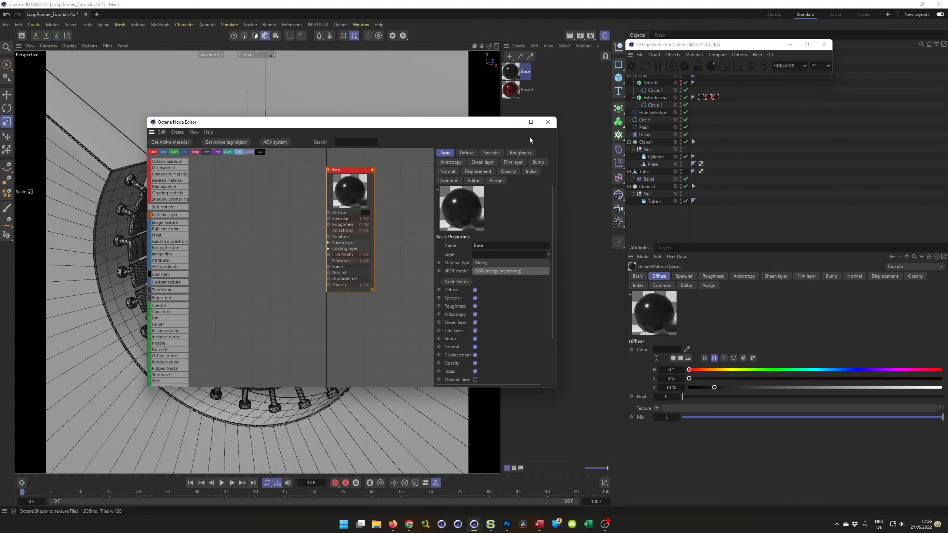
- Duplicate the black Base material and rename the copy Wall
left_click_drag(478, 126, 571, 194)
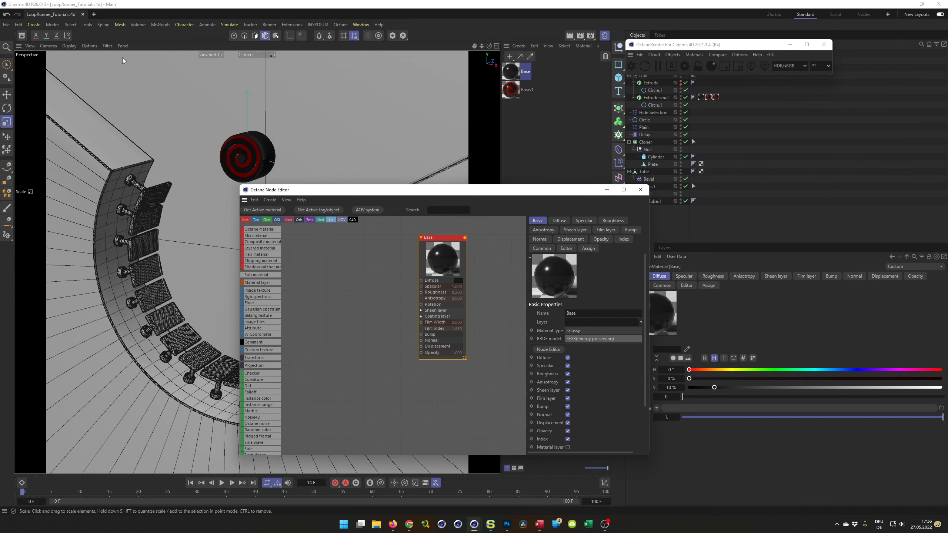
left_click_drag(474, 194, 345, 186)
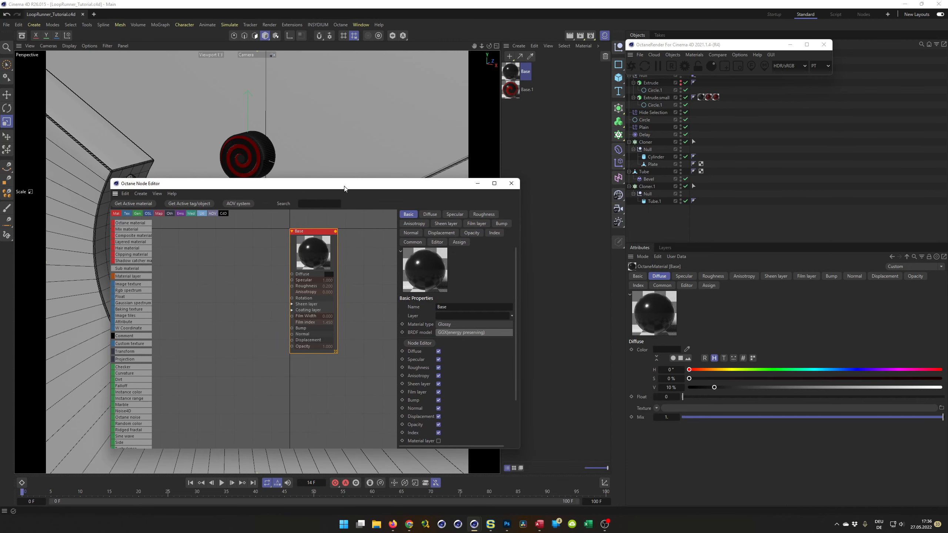
left_click(520, 156)
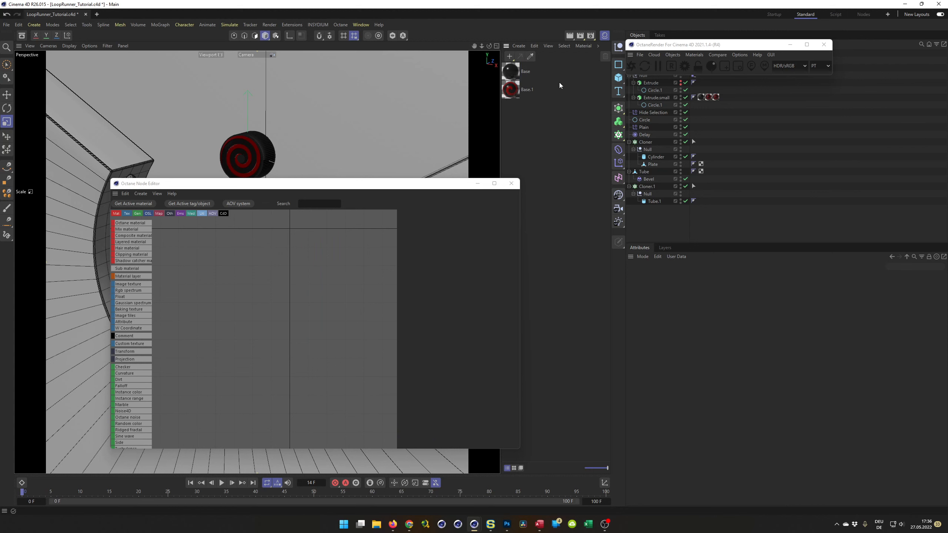
left_click(511, 75)
left_click_drag(515, 73, 526, 121, "ctrl")
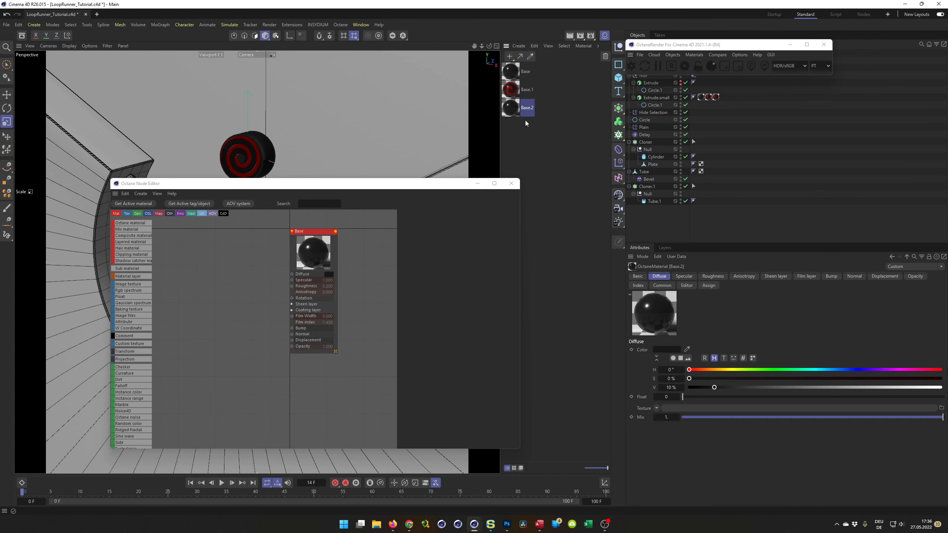
double_click(528, 108)
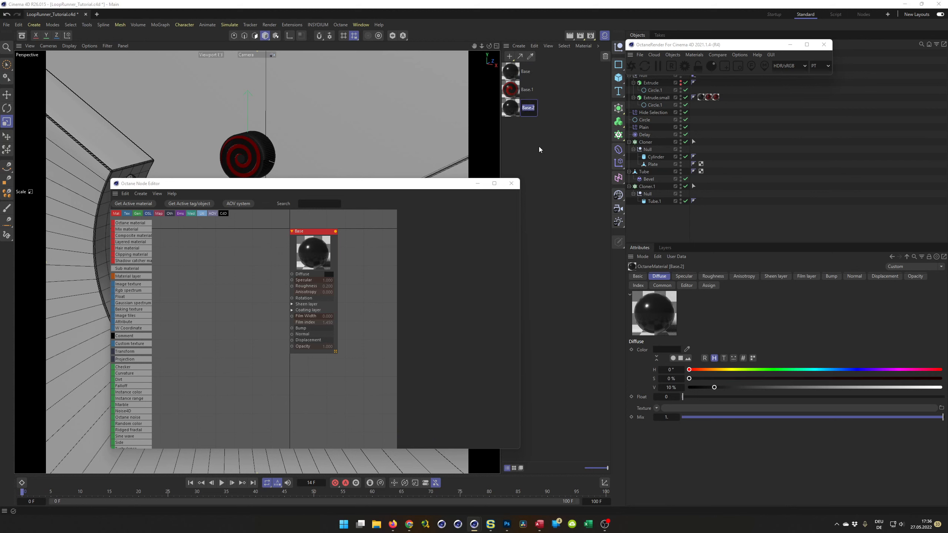
type("Wall")
key("Return")
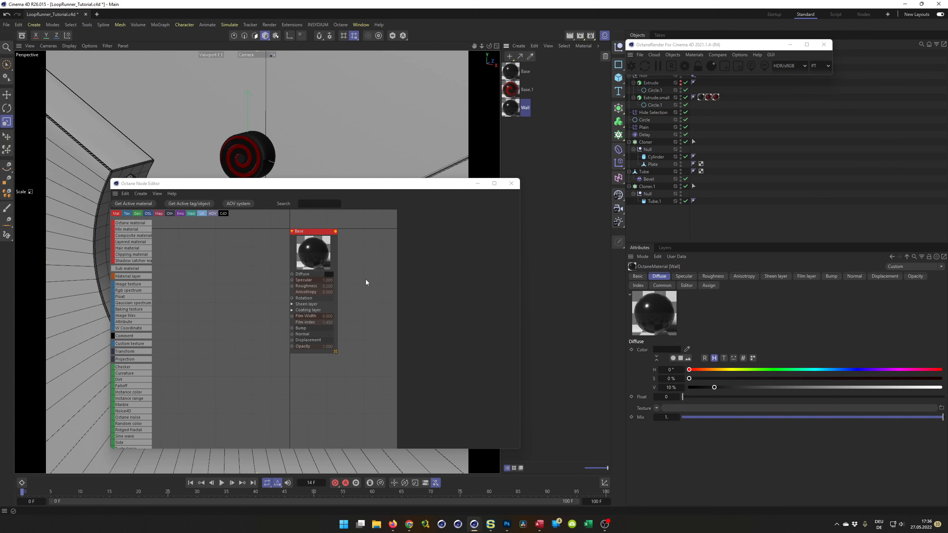
- Change the diffuse color of the material open in the Node Editor to blue with H 217°, S 78% and V 100%
left_click(311, 232)
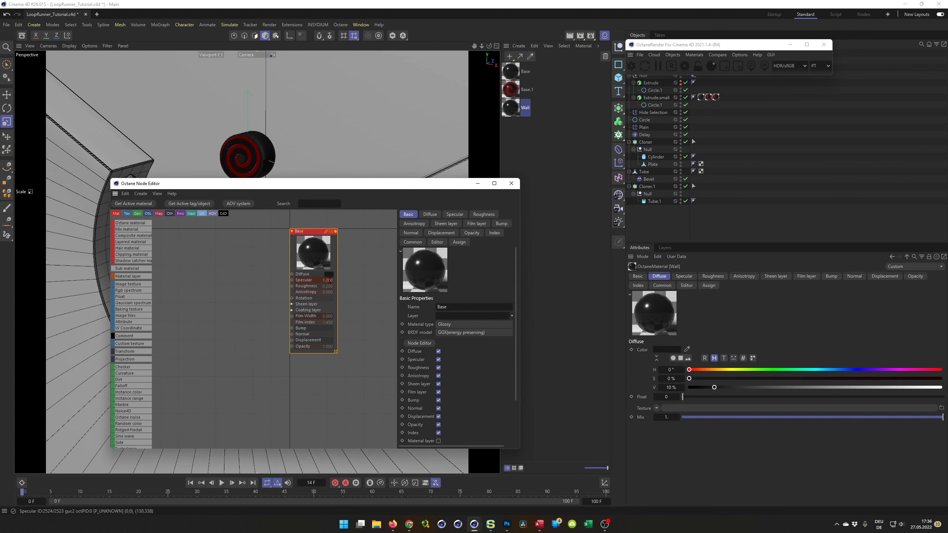
left_click(328, 274)
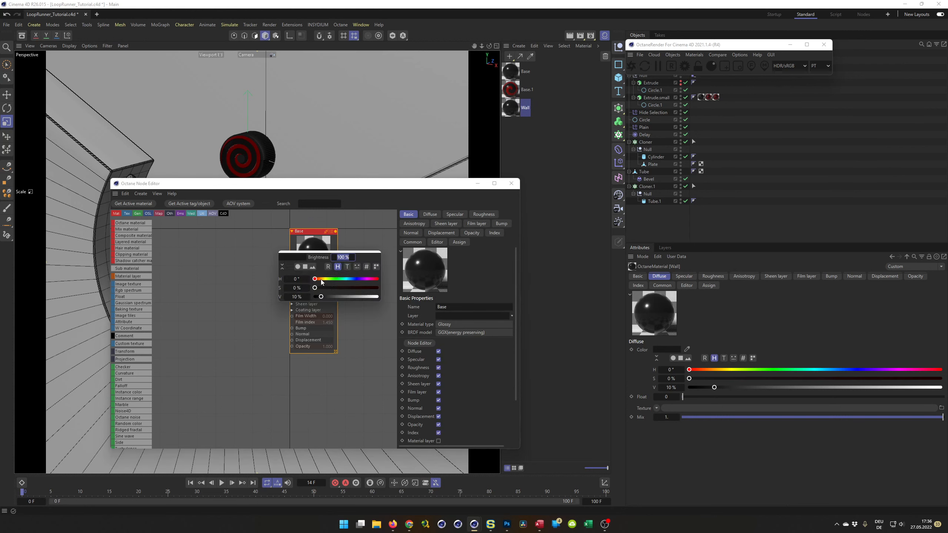
left_click_drag(377, 302, 475, 324)
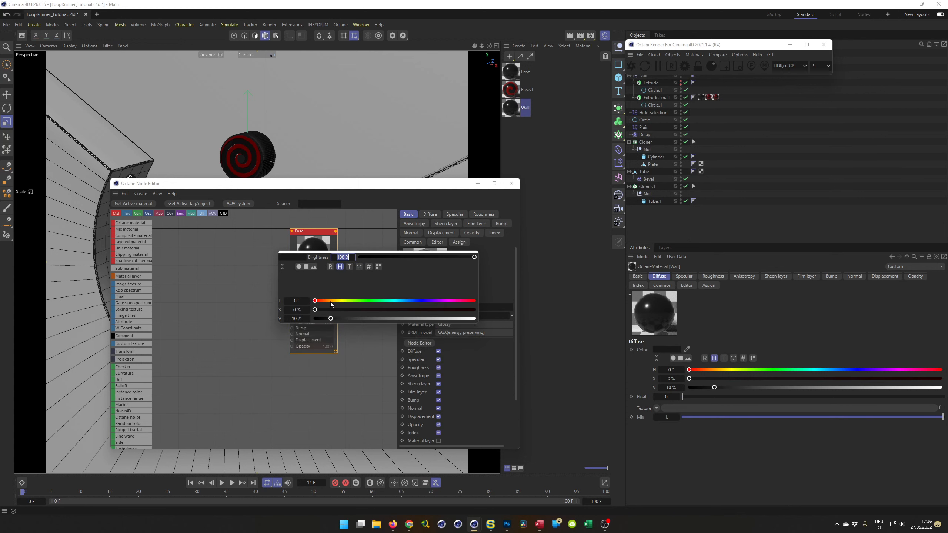
left_click_drag(403, 301, 475, 318)
left_click(437, 310)
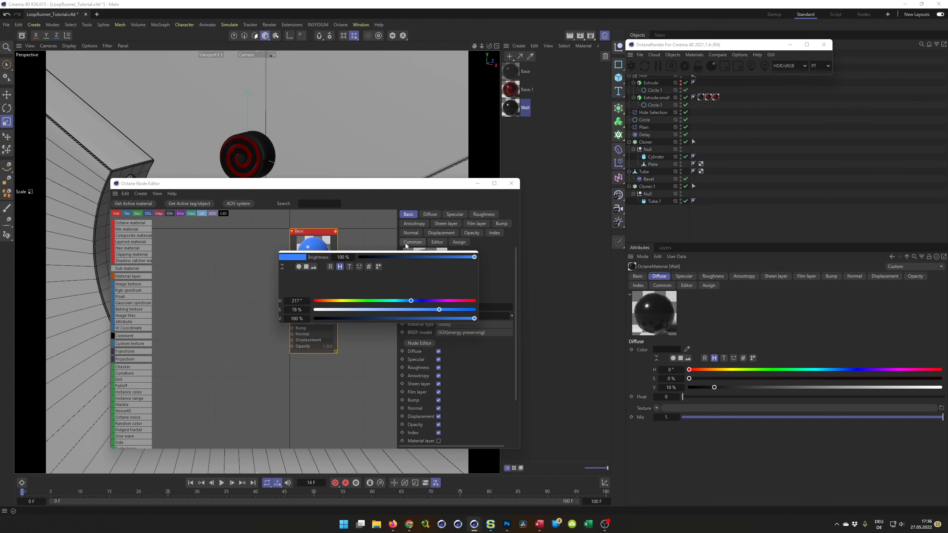
left_click(328, 230)
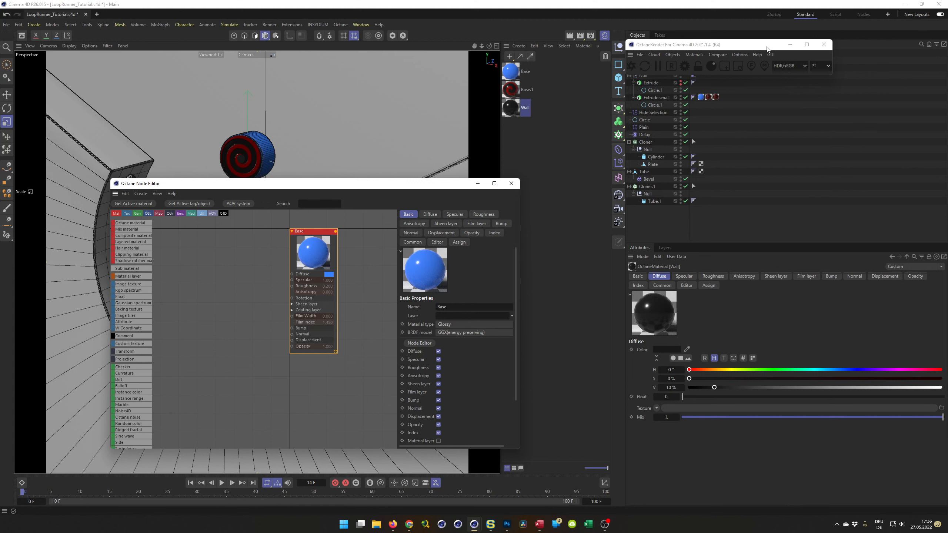
- Move the Octane Dialog off the object list and group the Plane and Tube objects under a new null
left_click_drag(767, 48, 832, 35)
left_click_drag(644, 61, 641, 172)
left_click(629, 171)
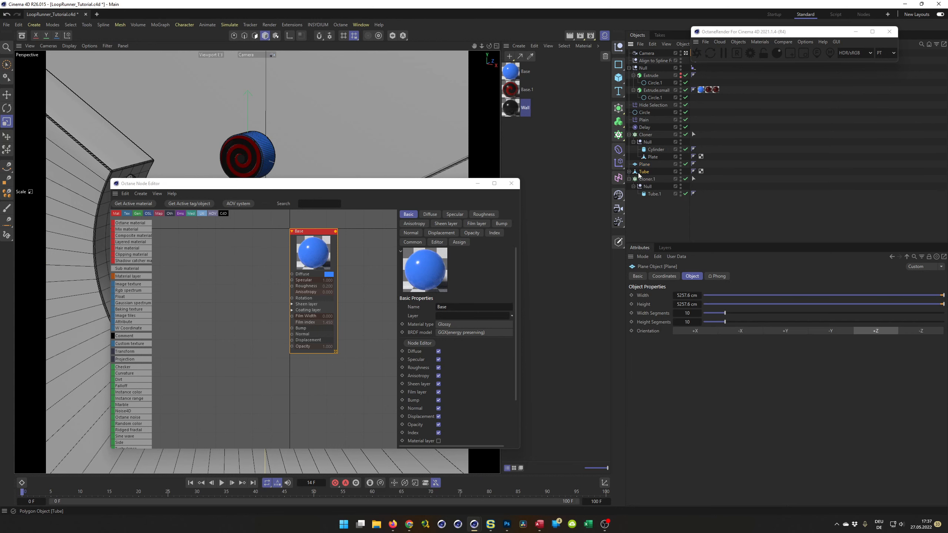
left_click(643, 172, "ctrl")
key("alt+g")
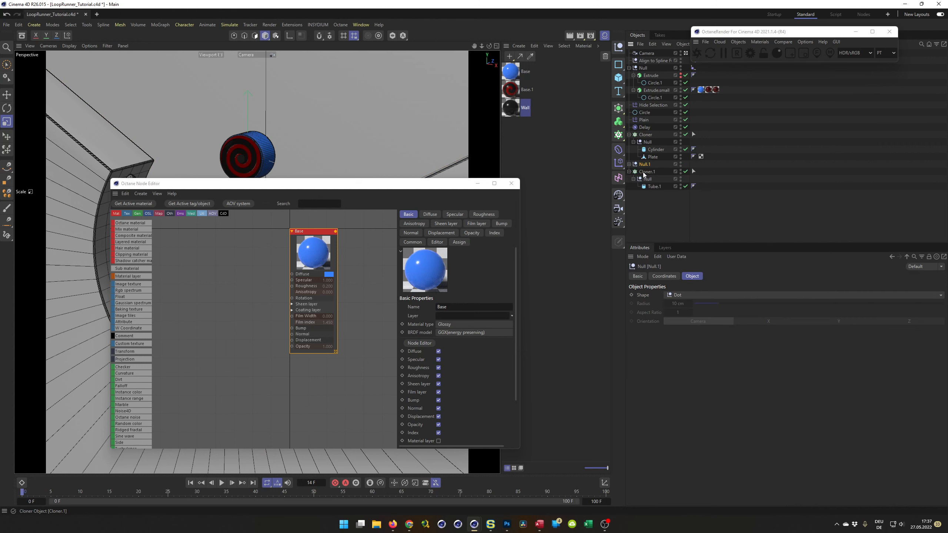
- Rename the null holding the Plane and Tube to Wall, assign the blue material to it and save the project
double_click(647, 166)
type("Wall")
key("Return")
left_click_drag(517, 75, 645, 166)
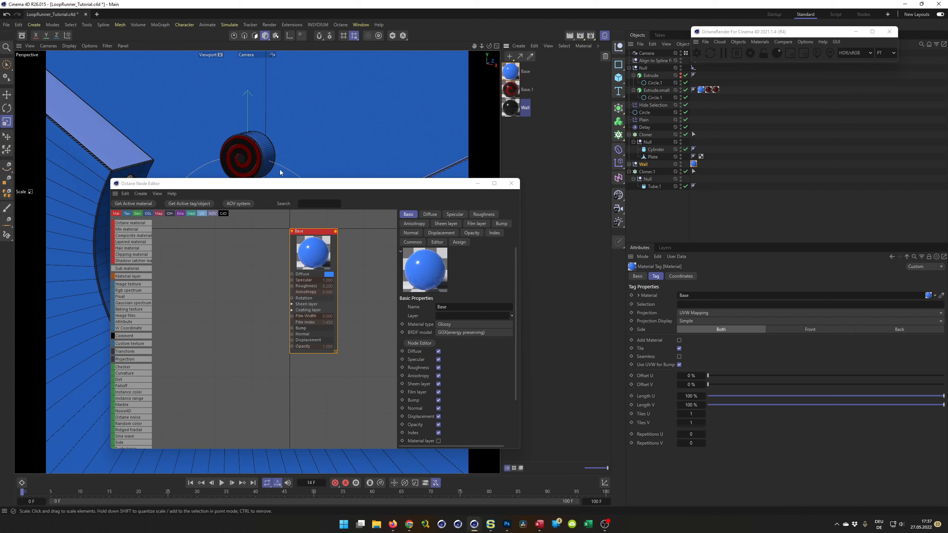
key("ctrl+s")
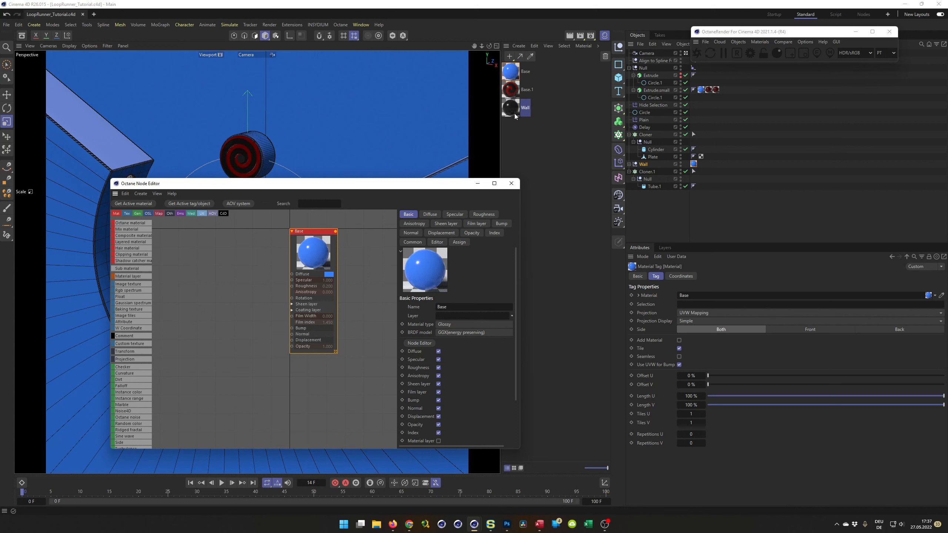
- Swap the material names so that the black material is called Base and the blue one Wall
left_click(514, 76)
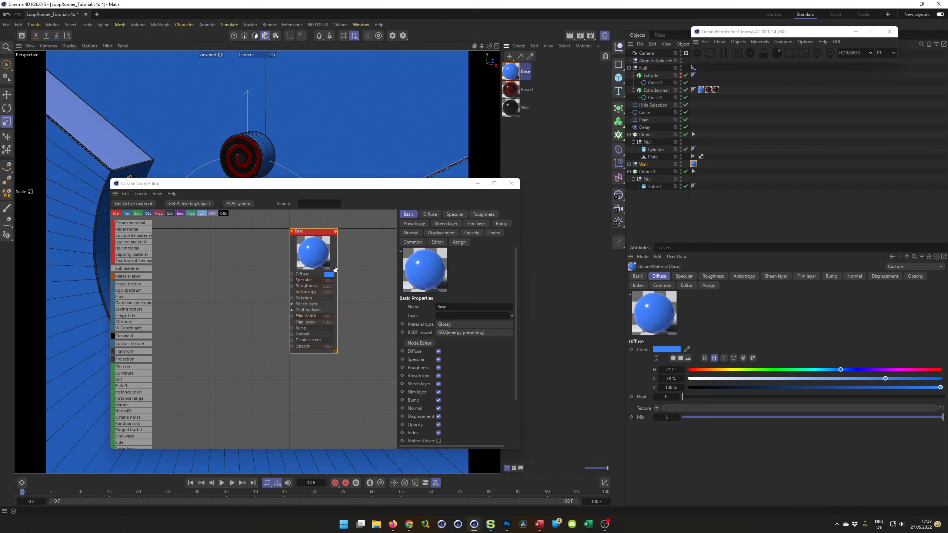
left_click(514, 109)
double_click(525, 107)
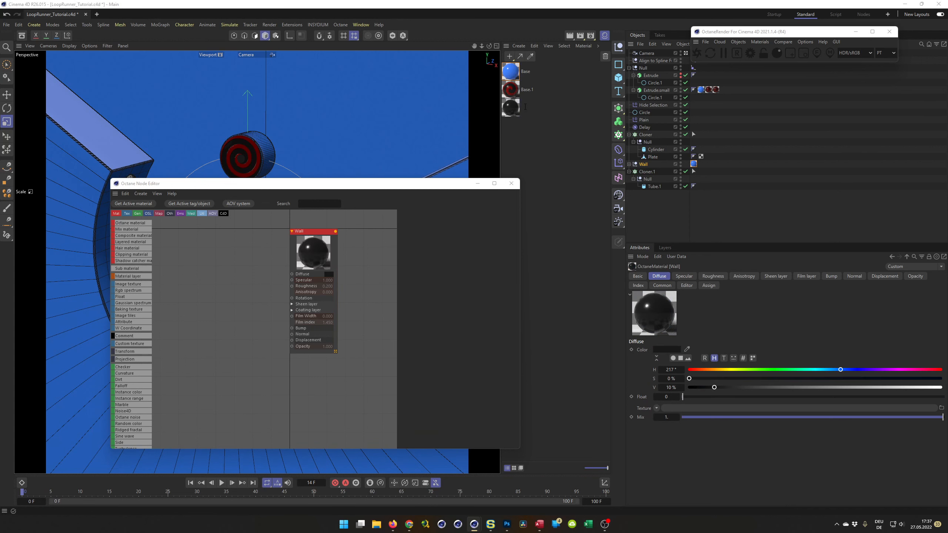
type("Base")
key("Return")
left_click(526, 74)
double_click(526, 72)
type("Wall")
key("Return")
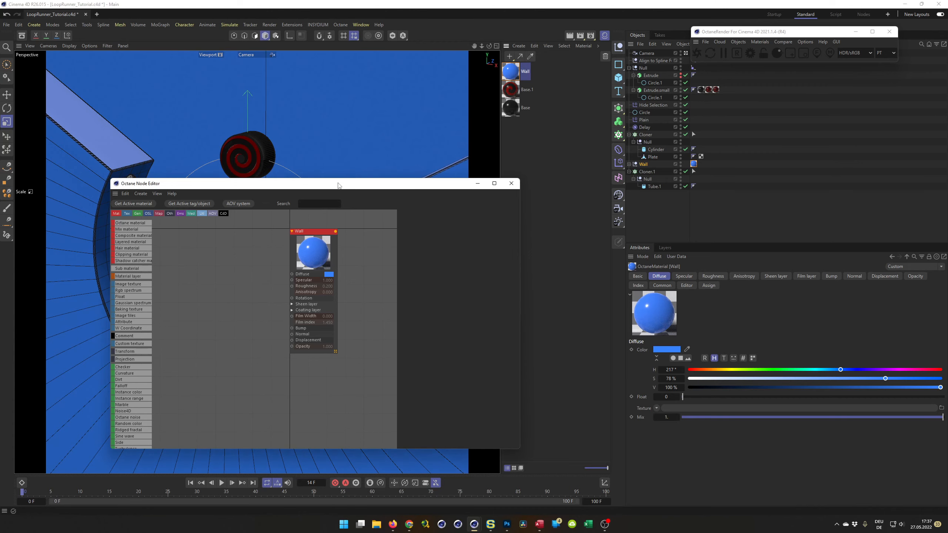
- Close the Octane Node Editor and save the project
left_click_drag(336, 186, 607, 186)
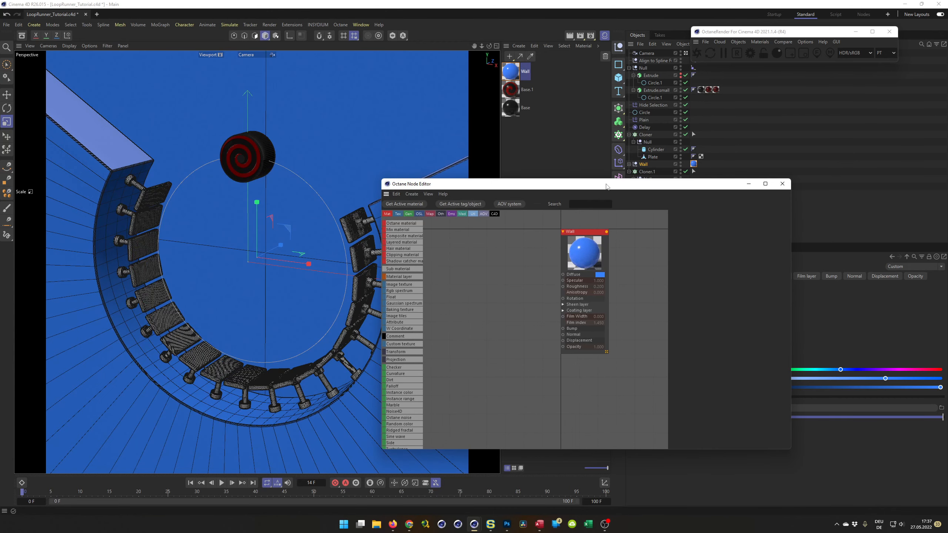
left_click(783, 184)
key("ctrl+s")
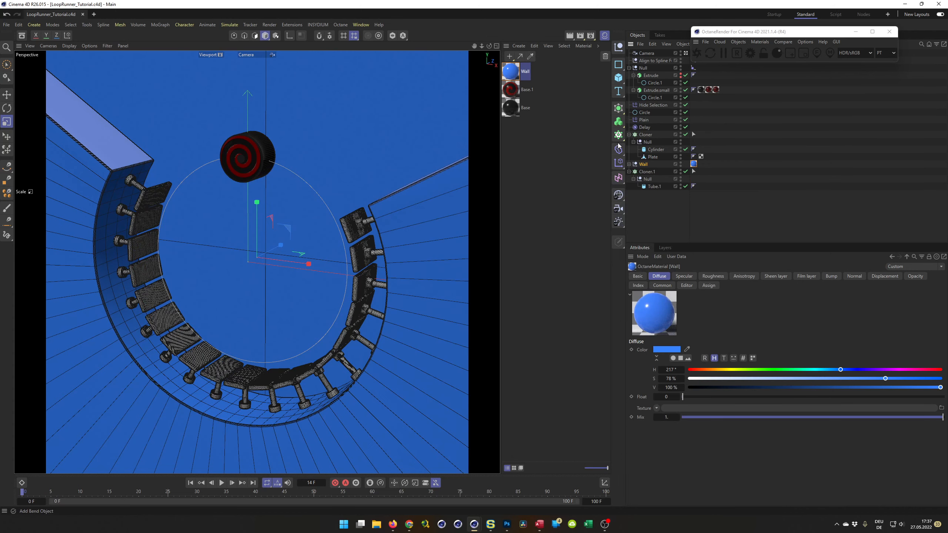
- Add the Octane Rig Pro to the scene using the Startup layout, and return to the Standard layout with wider object and attribute panels
left_click_drag(800, 36, 502, 251)
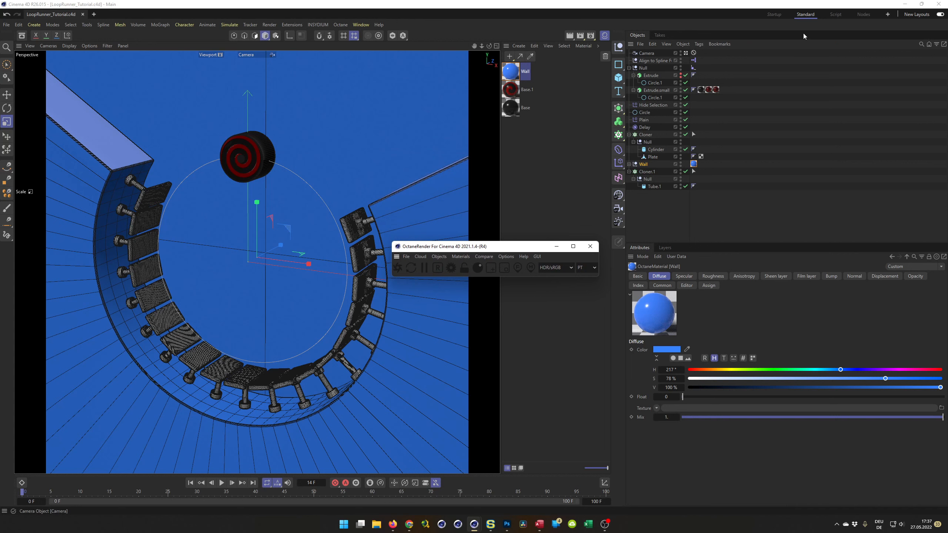
left_click(773, 16)
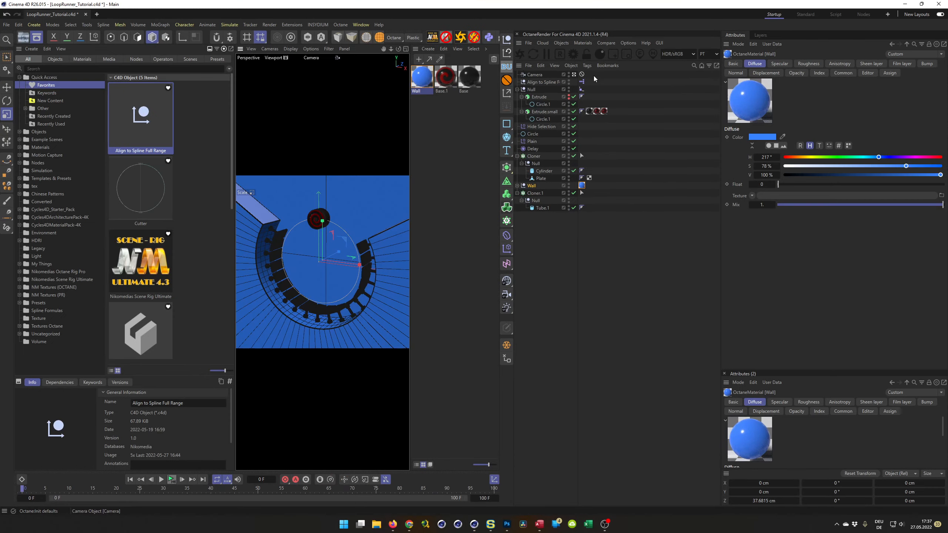
left_click(462, 40)
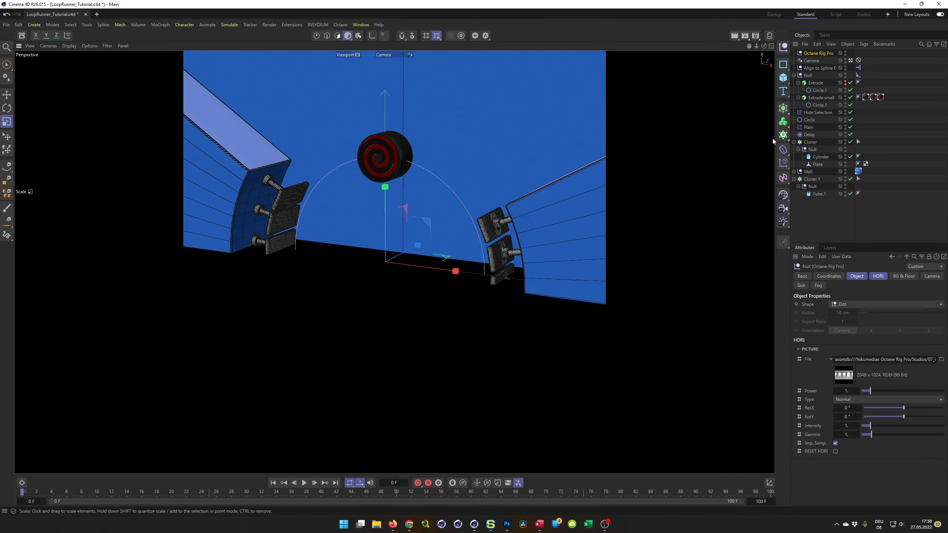
left_click_drag(793, 135, 618, 152)
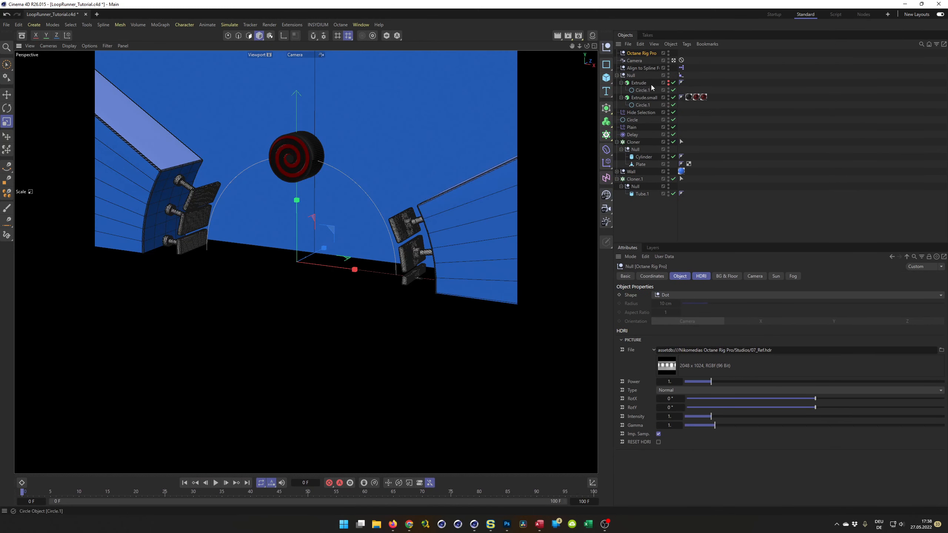
- Turn off the Octane Rig Pro's shadow catcher and show its HDRI settings
left_click(727, 276)
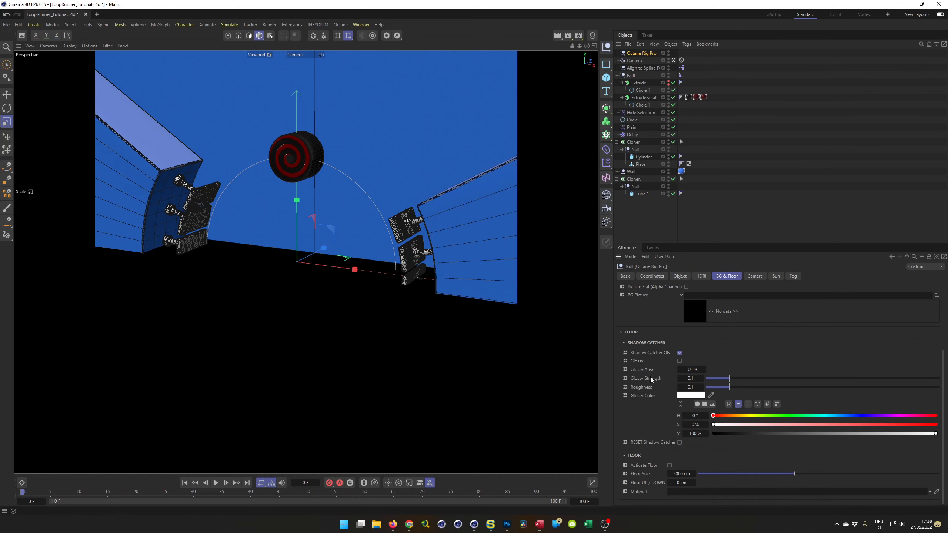
left_click(679, 353)
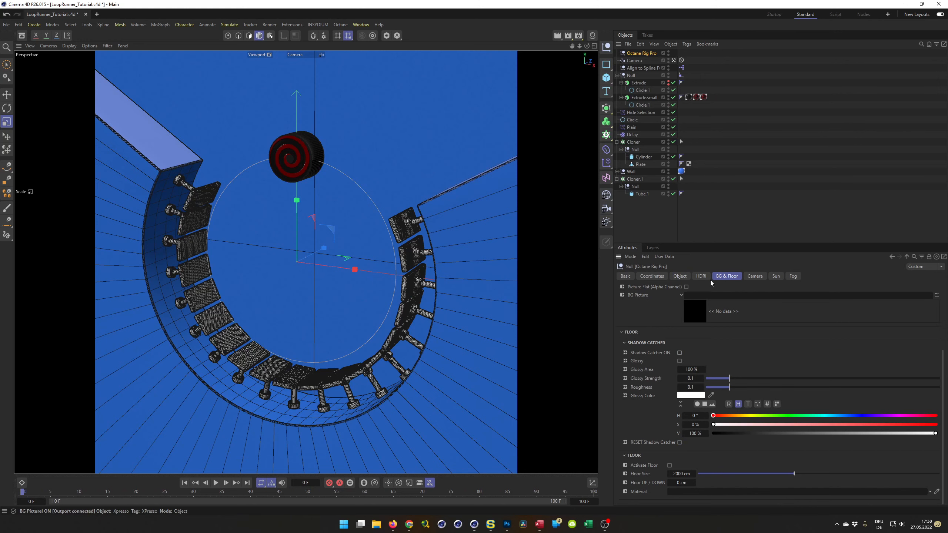
left_click(701, 276)
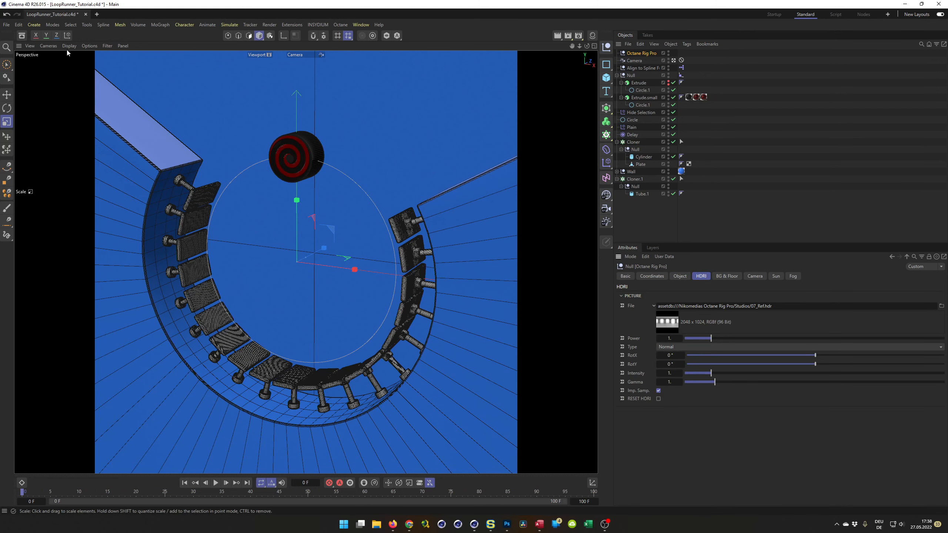
- Load NatureLab_Bones8k_Ref.hdr from the indoor HDRI assets into the Octane Rig Pro, set RotX to 140°, and save the project
left_click(22, 35)
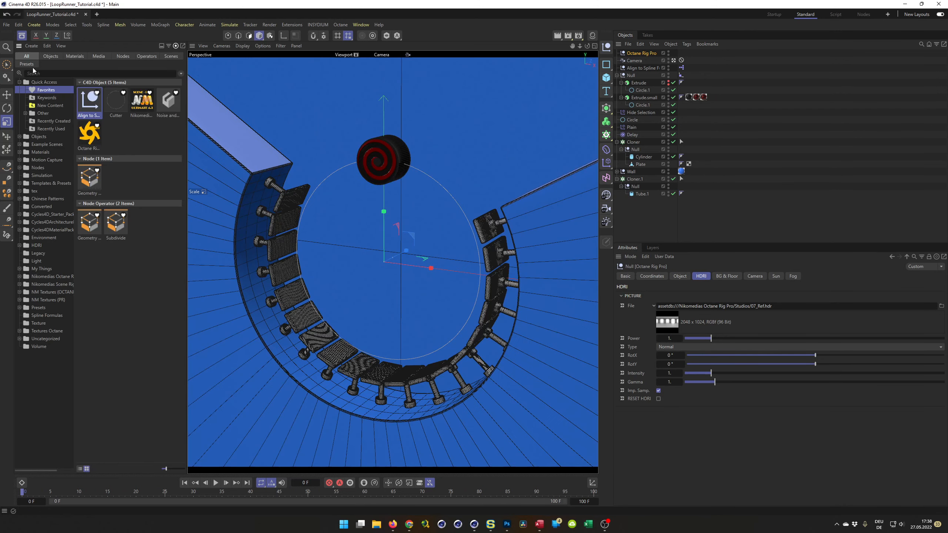
left_click(19, 245)
left_click(44, 254)
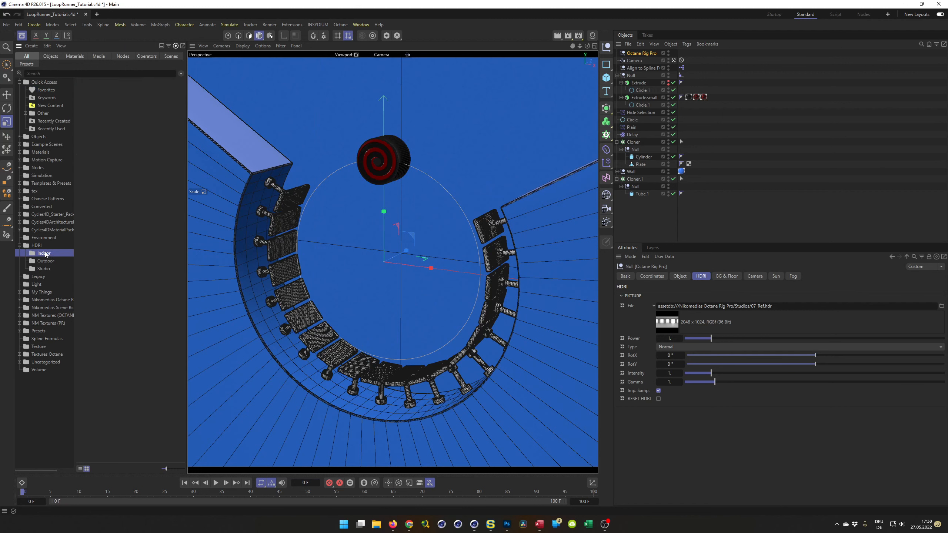
left_click_drag(171, 469, 172, 469)
scroll(153, 325, "down", 1)
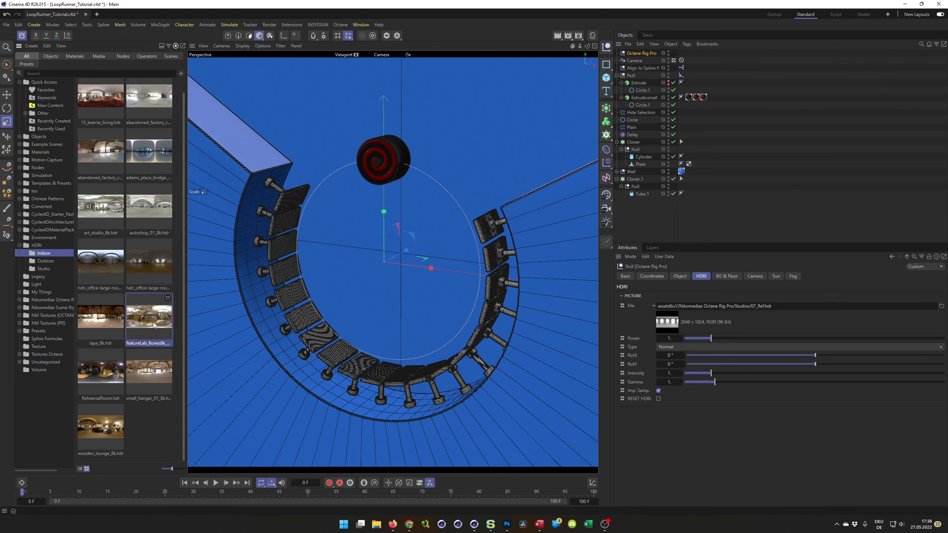
left_click_drag(750, 307, 748, 308)
left_click_drag(818, 358, 918, 359)
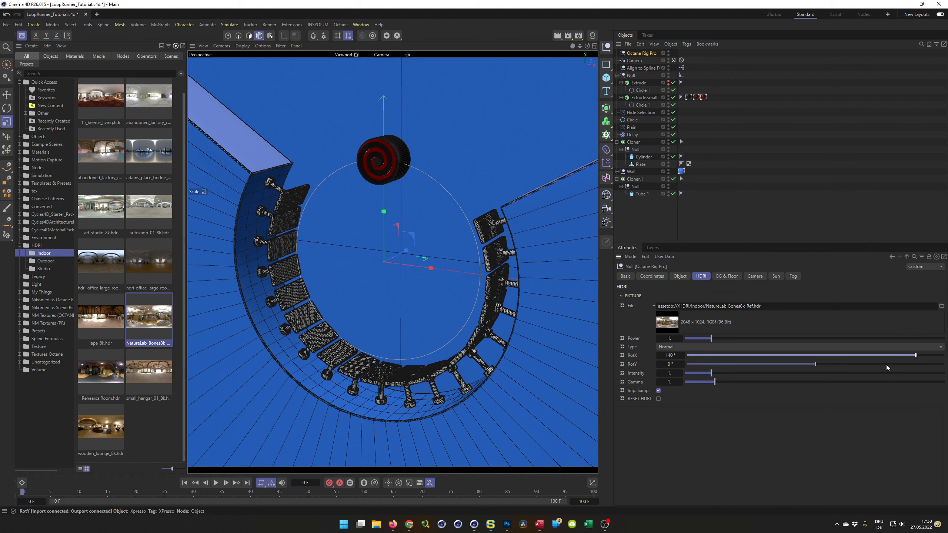
key("ctrl+s")
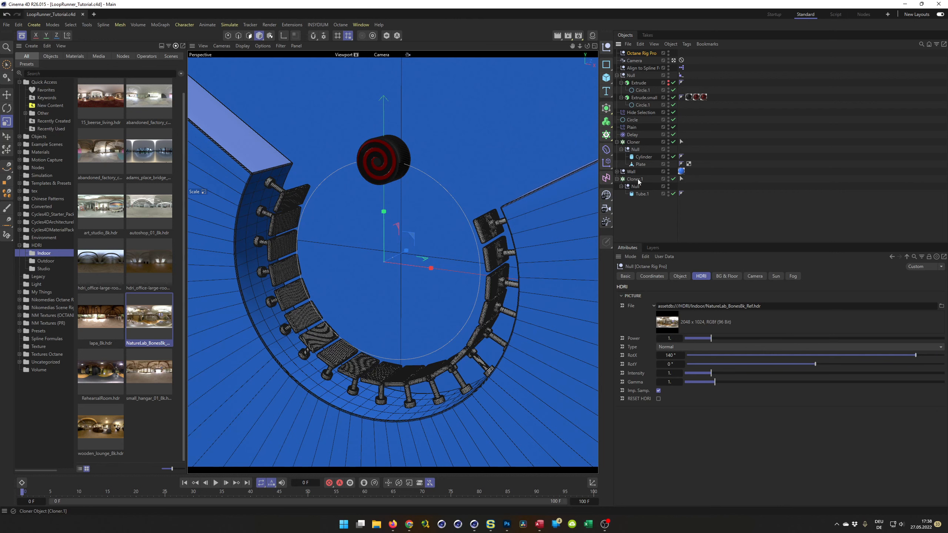
- Assign the Wall material to Cloner.1 and the Cobalt_001 metal from the NM Textures (OCTANE) assets to Cloner, saving the project
left_click_drag(683, 173, 694, 181, "ctrl")
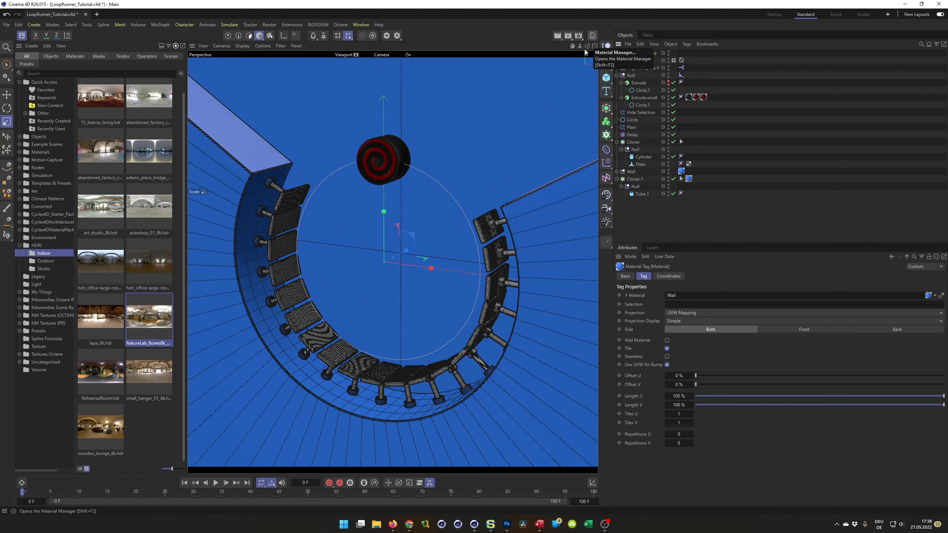
left_click(19, 323)
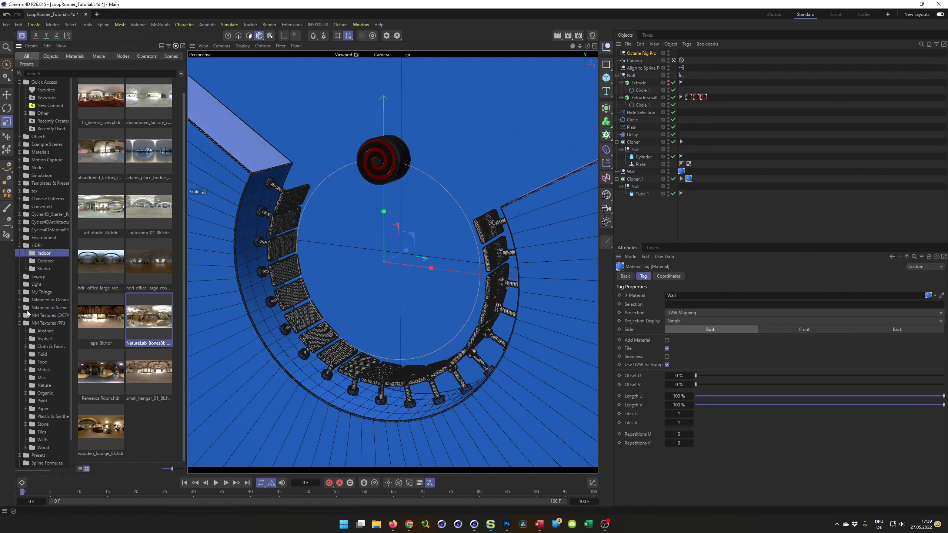
left_click(21, 324)
left_click(20, 316)
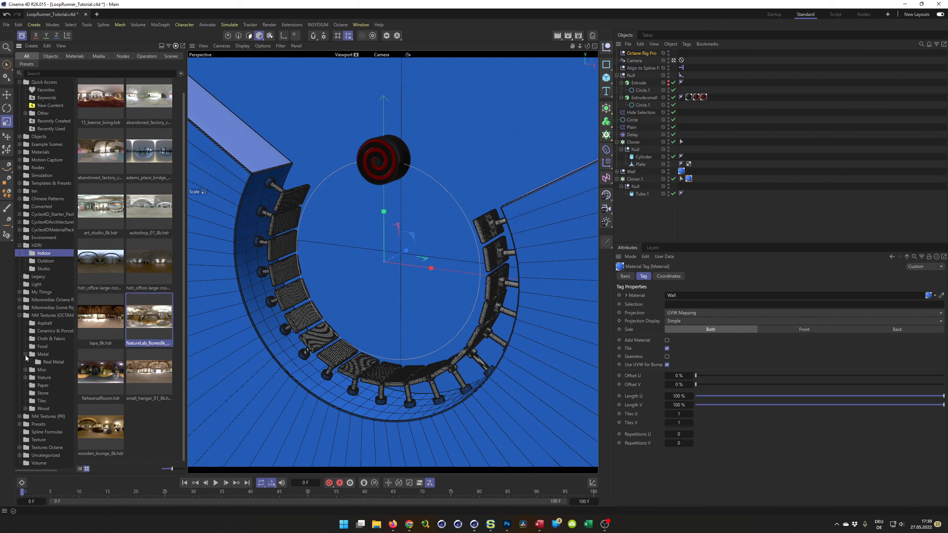
left_click(42, 354)
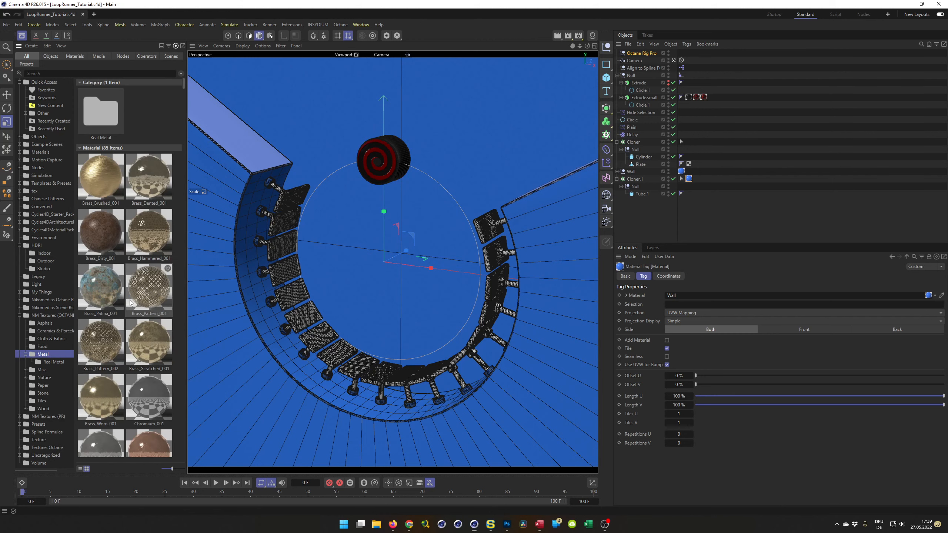
scroll(138, 288, "down", 5)
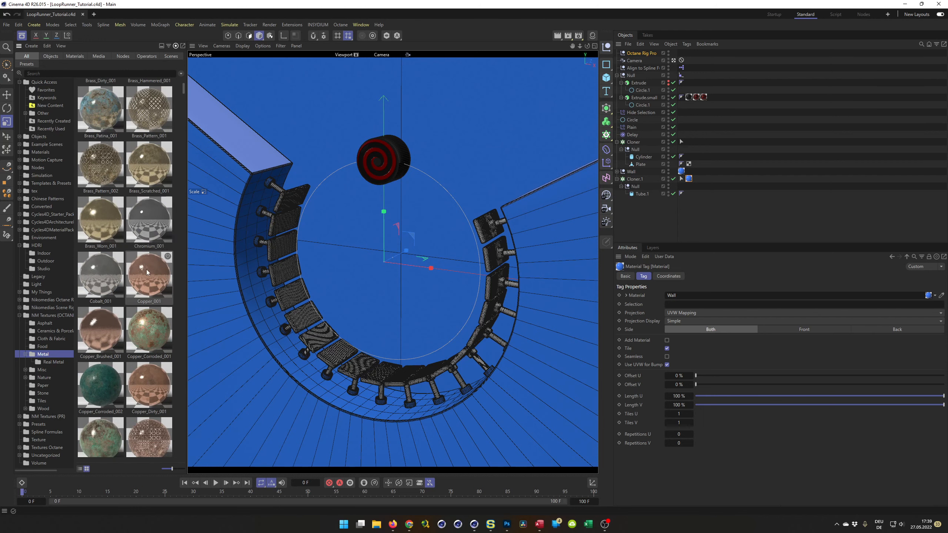
left_click(100, 277)
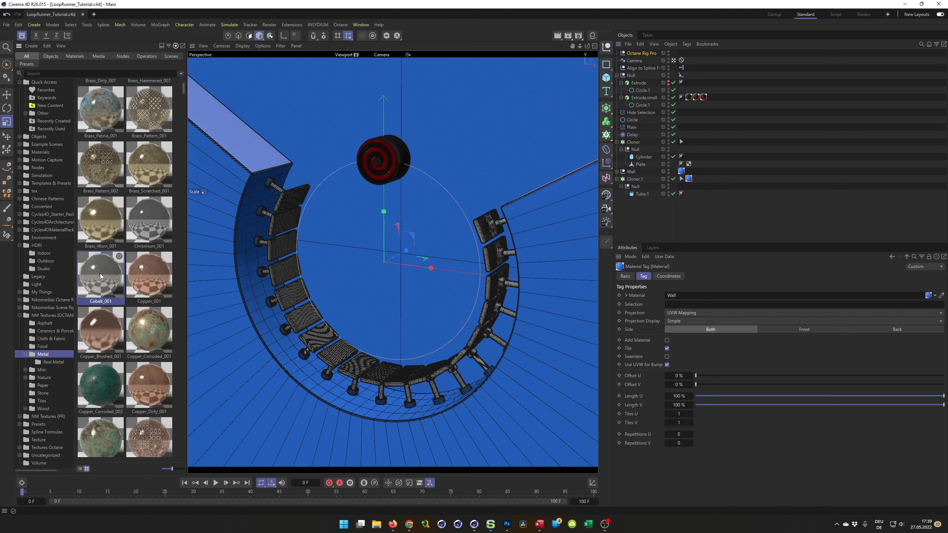
left_click_drag(101, 276, 633, 145)
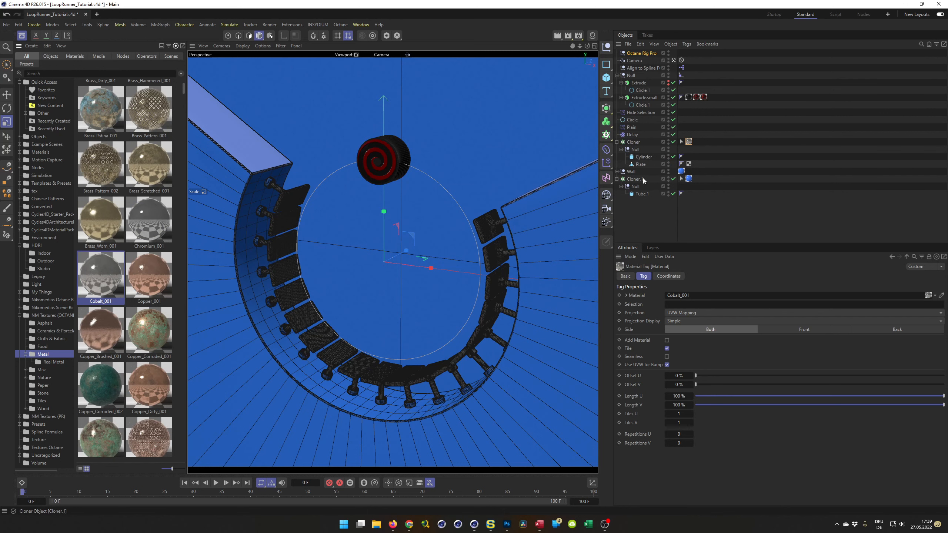
key("ctrl+s")
- Open the Octane Live Viewer and start a live render of the scene
left_click(340, 25)
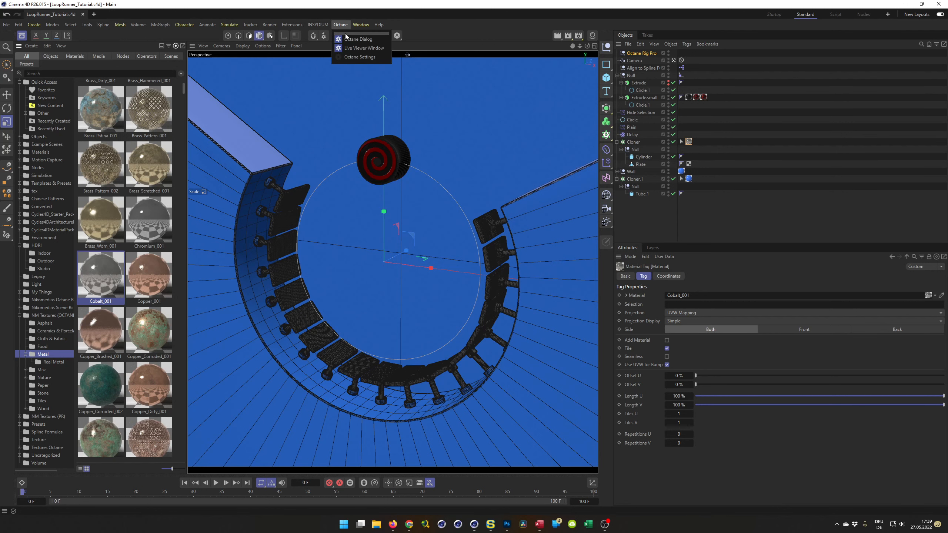
left_click(349, 47)
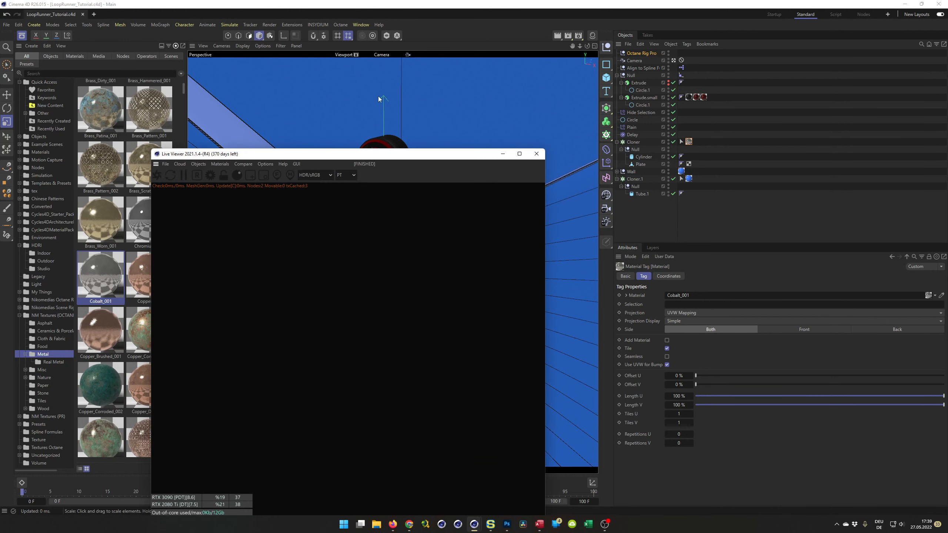
left_click_drag(373, 156, 717, 108)
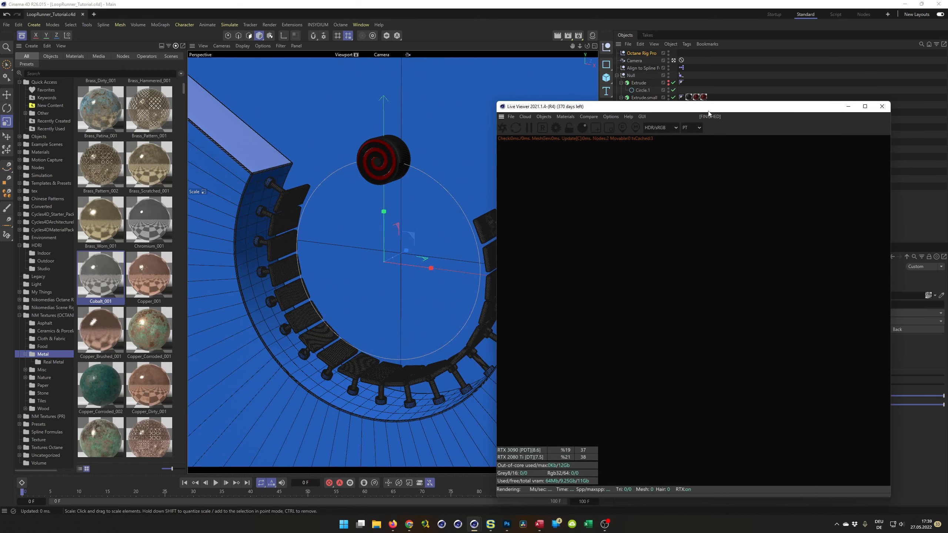
left_click(504, 127)
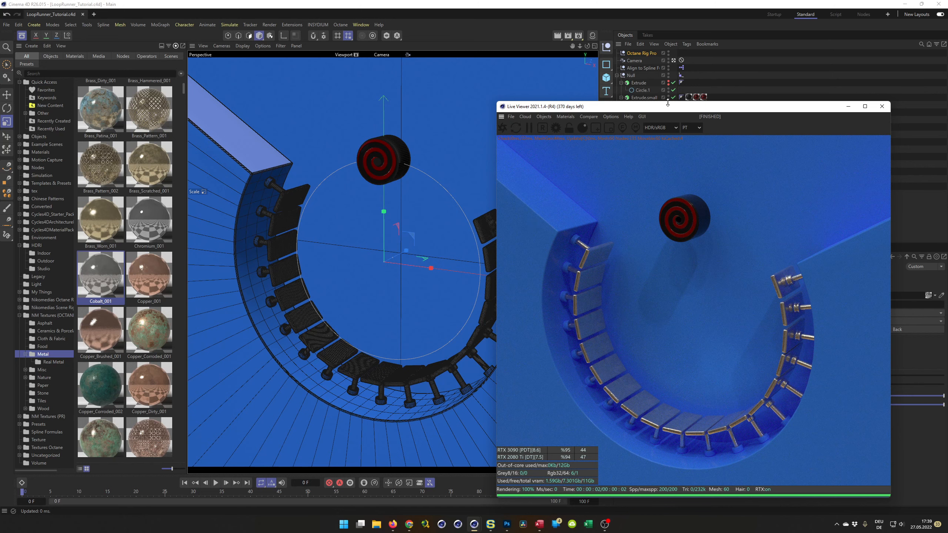
- Set the Octane Rig Pro HDRI's RotX to 50° with the live render alongside its settings
left_click_drag(664, 111, 316, 76)
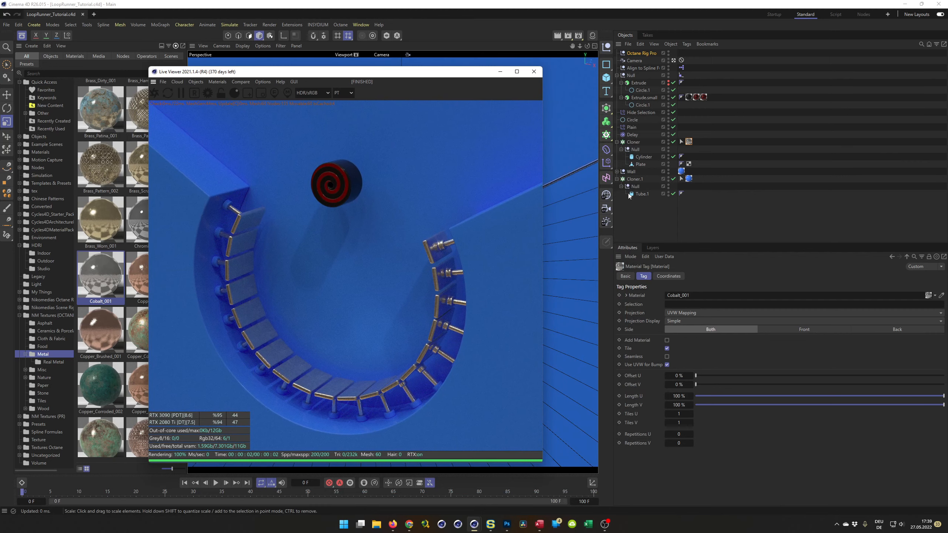
left_click(641, 53)
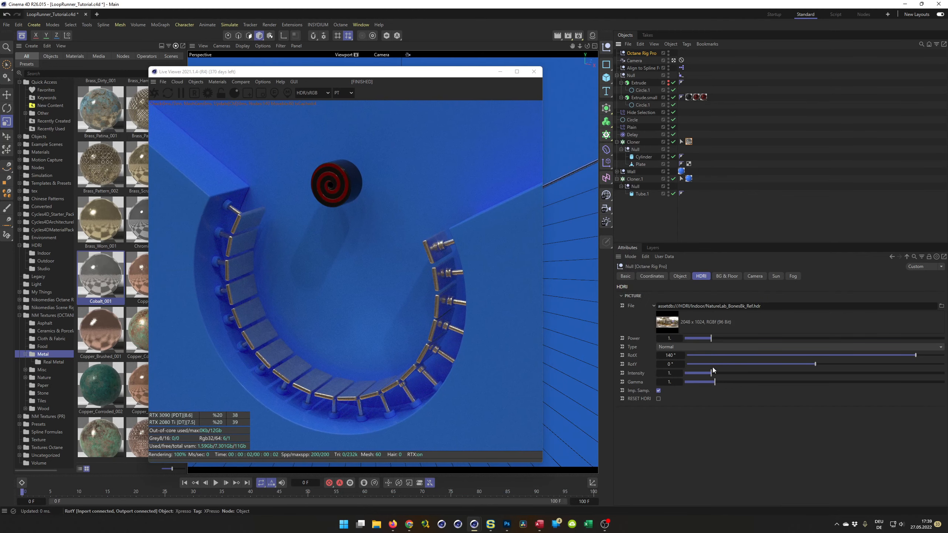
left_click_drag(912, 359, 852, 366)
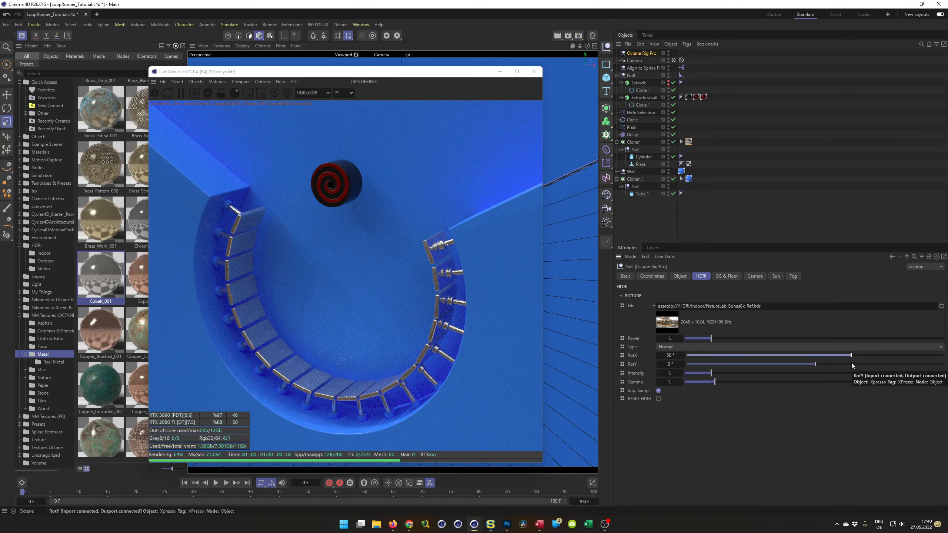
- Darken the Cobalt_001 material by lowering its topmost image texture's power to about 0.43 in the Octane Node Editor
left_click_drag(419, 73, 809, 110)
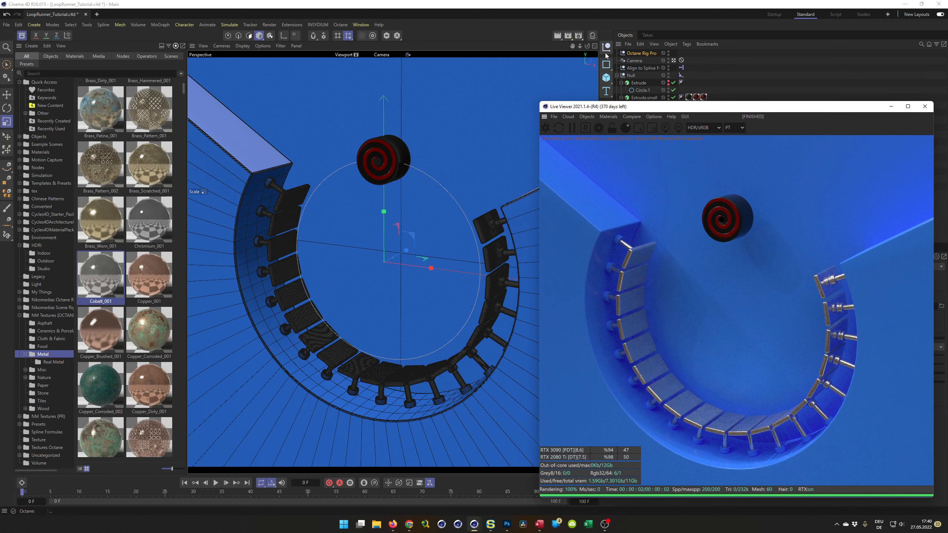
left_click(592, 36)
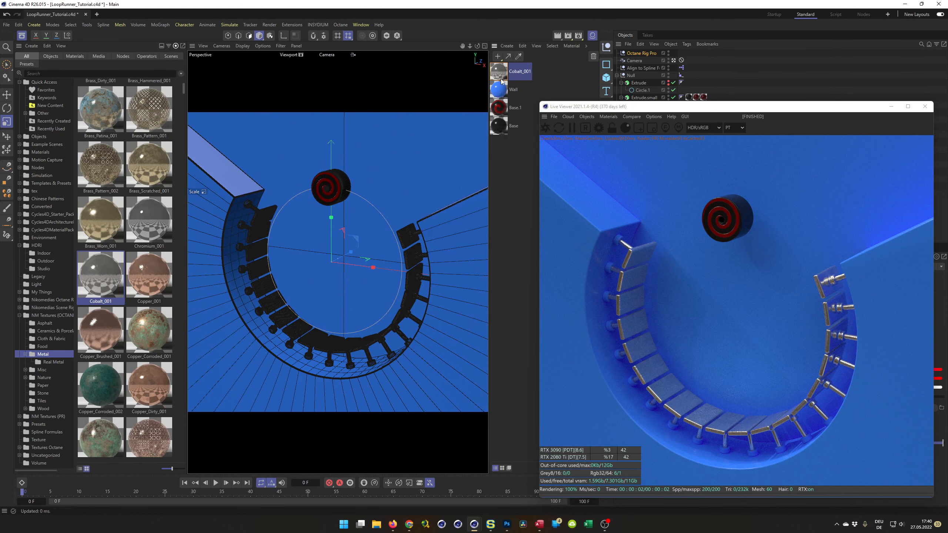
left_click(609, 116)
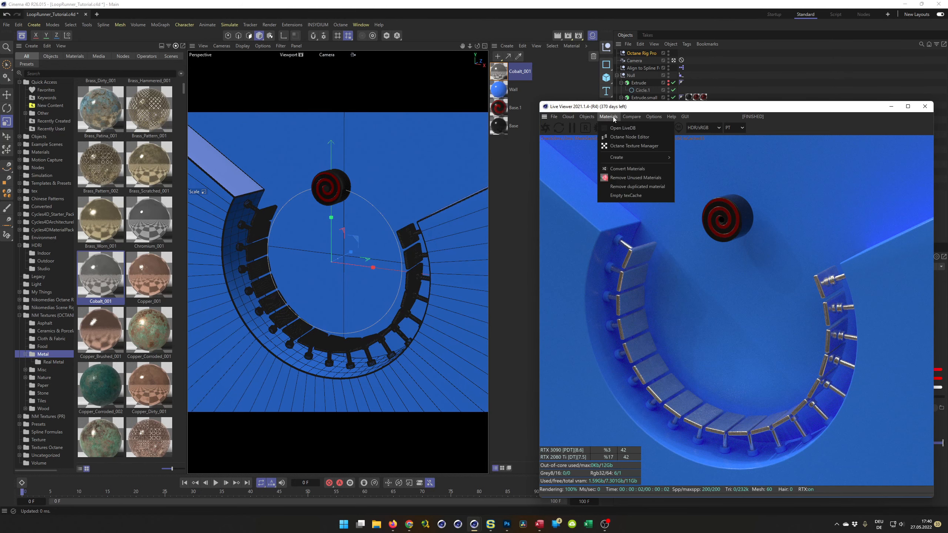
left_click(615, 143)
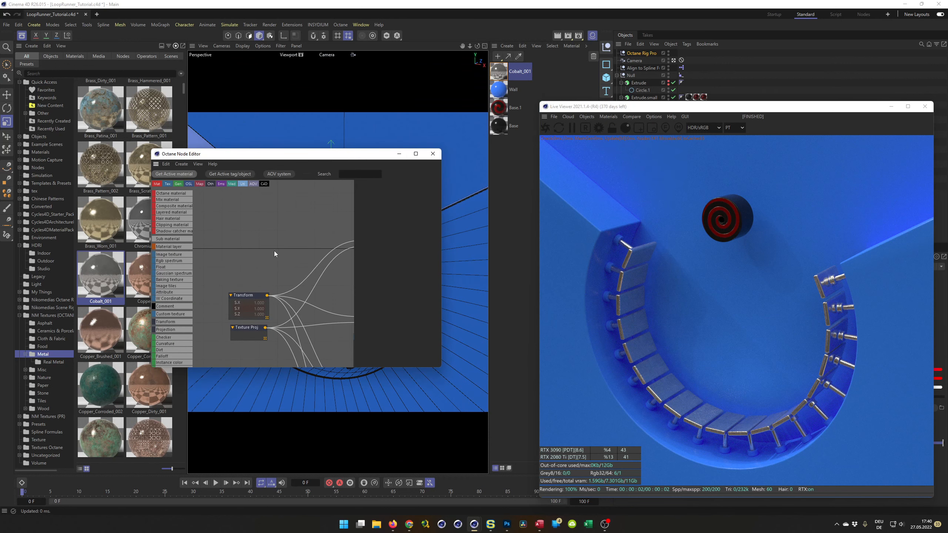
left_click_drag(151, 150, 19, 77)
left_click(241, 125)
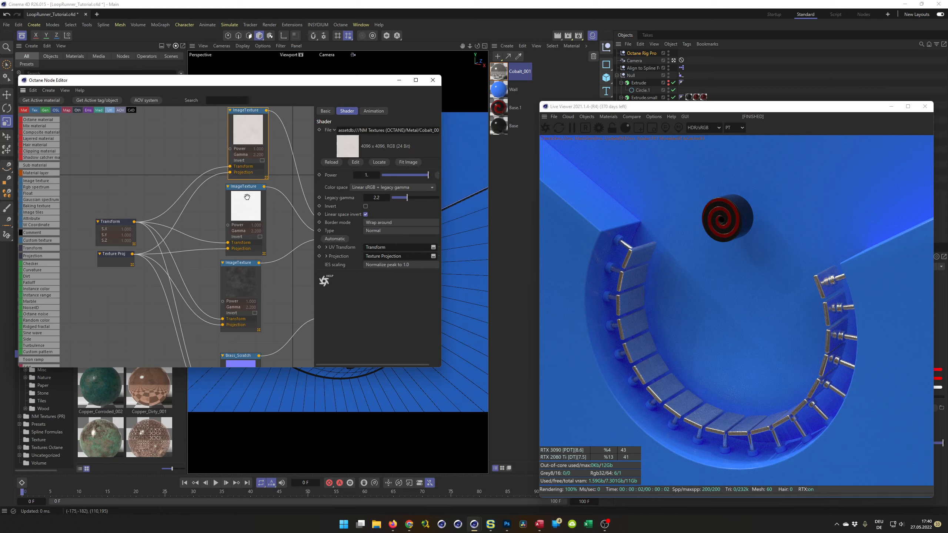
left_click_drag(430, 179, 403, 183)
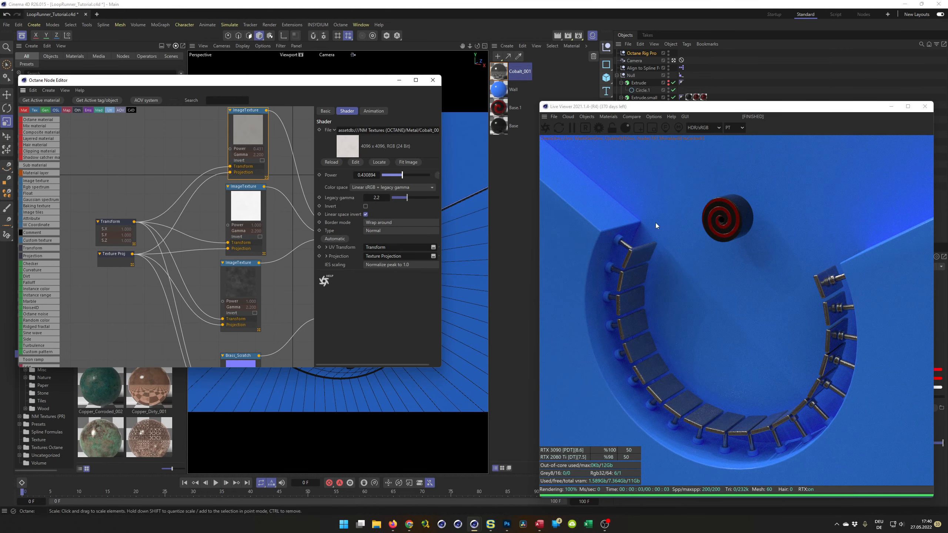
- Try HDRI rotations on the Octane Rig Pro, setting RotX to 96° and to -57°
left_click_drag(751, 106, 367, 81)
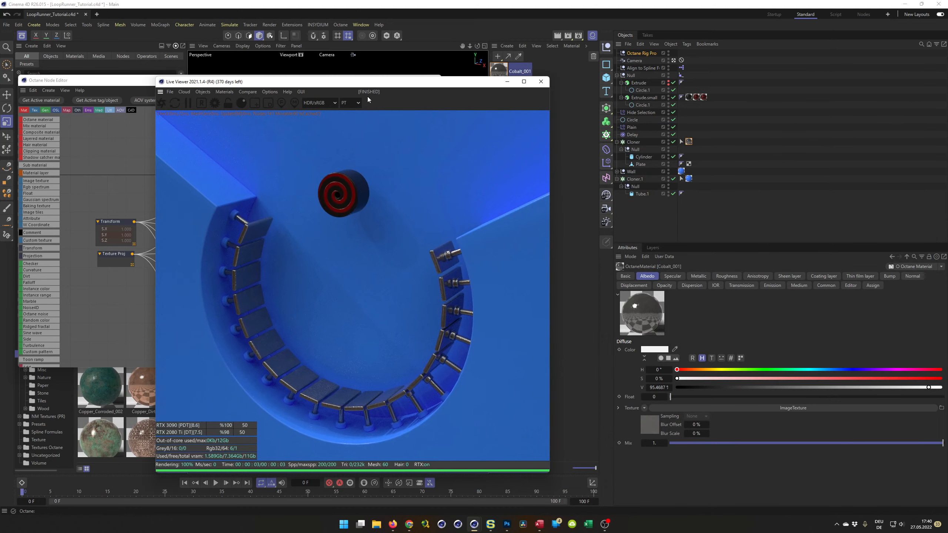
left_click(645, 53)
left_click_drag(851, 355, 885, 354)
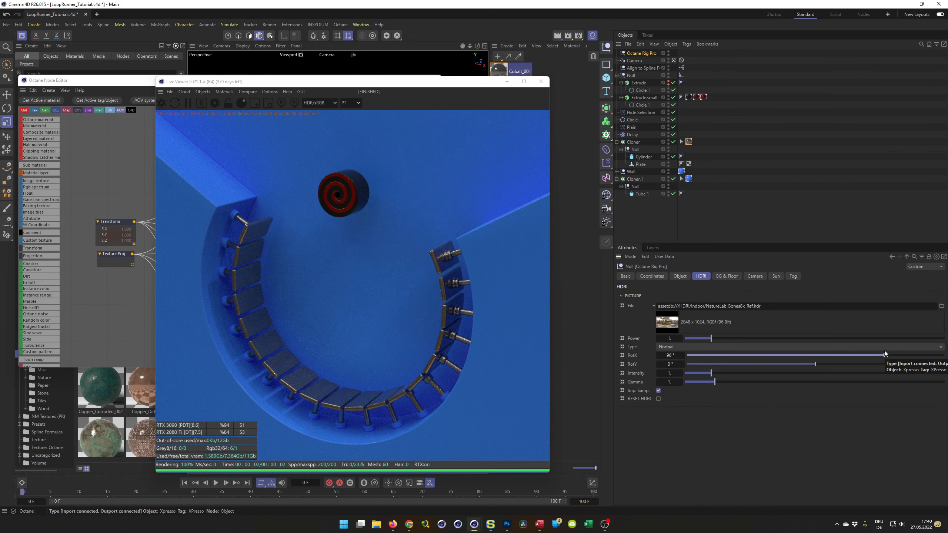
left_click_drag(884, 355, 775, 355)
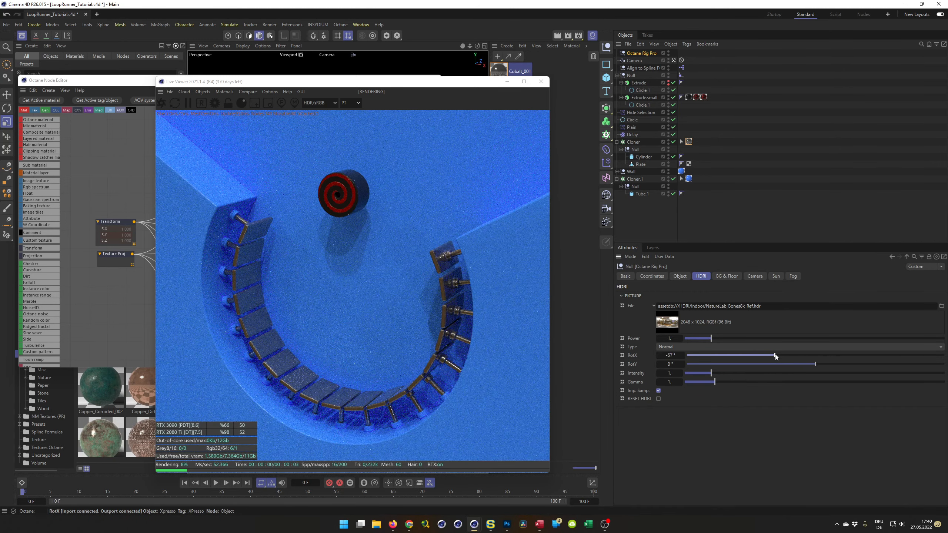
- Close the Octane Node Editor and place the Live Viewer between the asset library and the object settings
left_click_drag(413, 84, 556, 104)
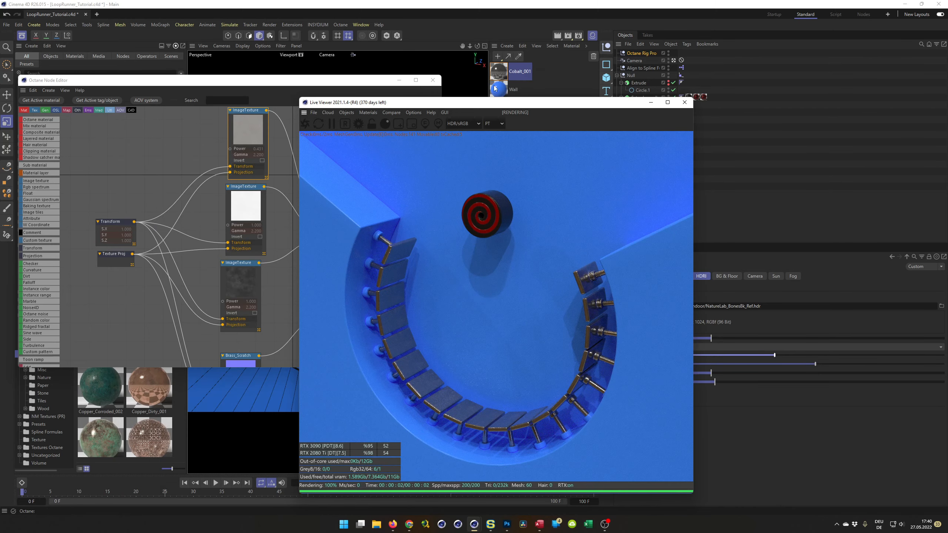
left_click(432, 80)
left_click_drag(468, 108, 372, 91)
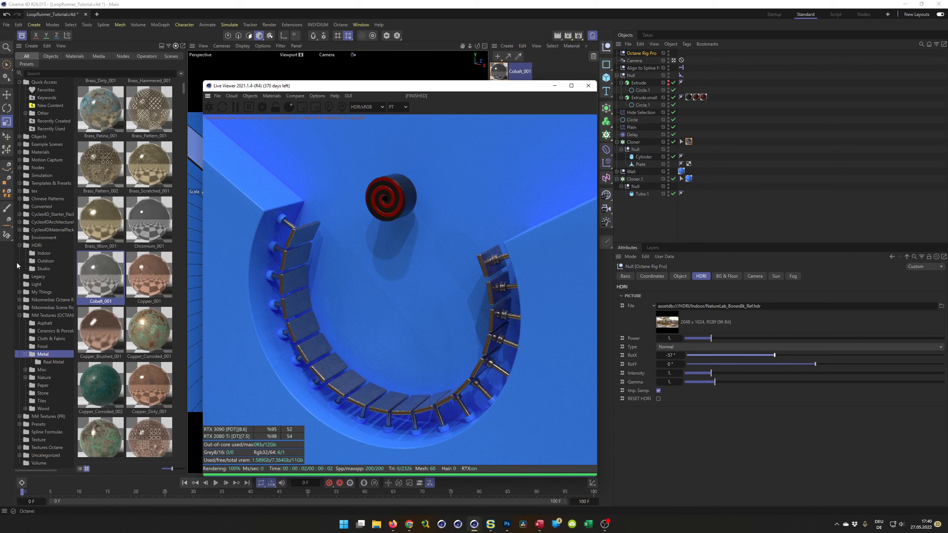
- Replace the Octane Rig Pro's HDRI with adams_place_bridge_8k.hdr from the indoor assets and set RotX to 154°
left_click(33, 253)
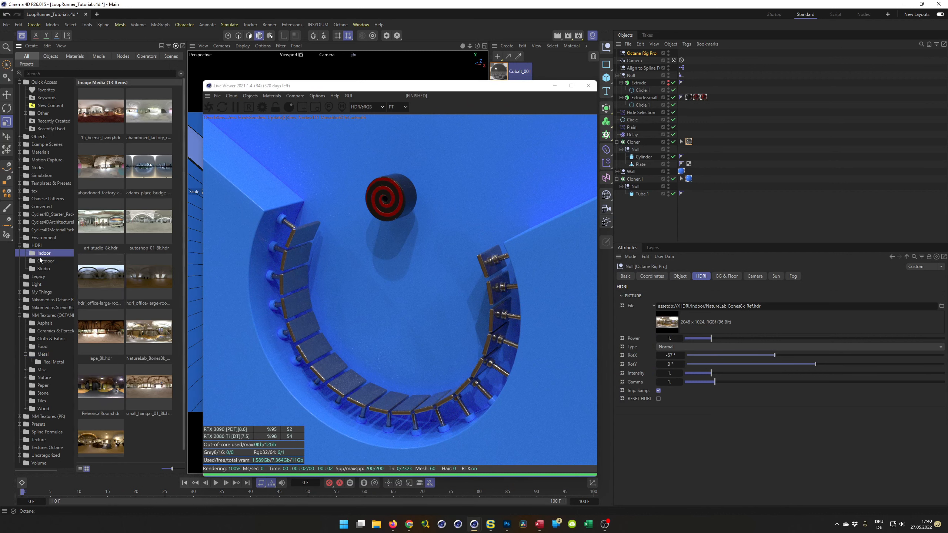
left_click(148, 168)
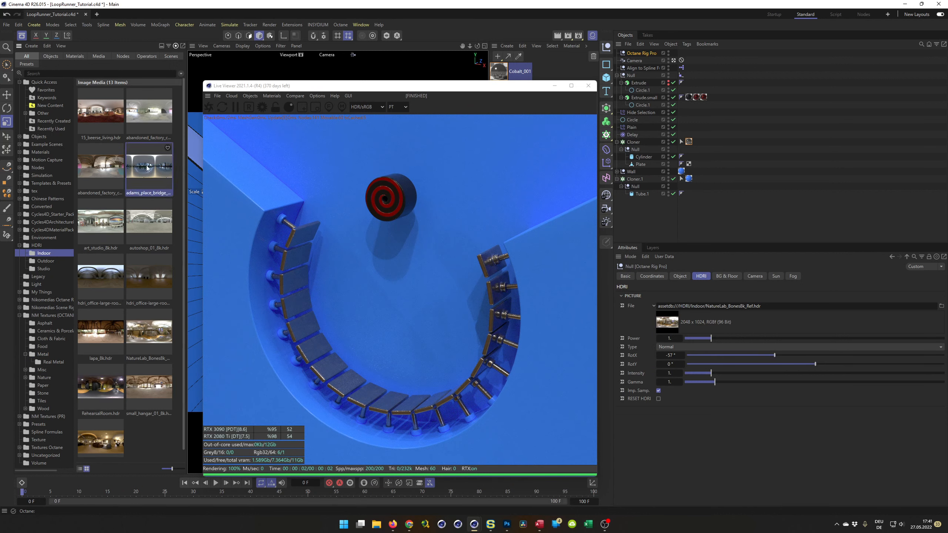
left_click_drag(146, 168, 759, 307)
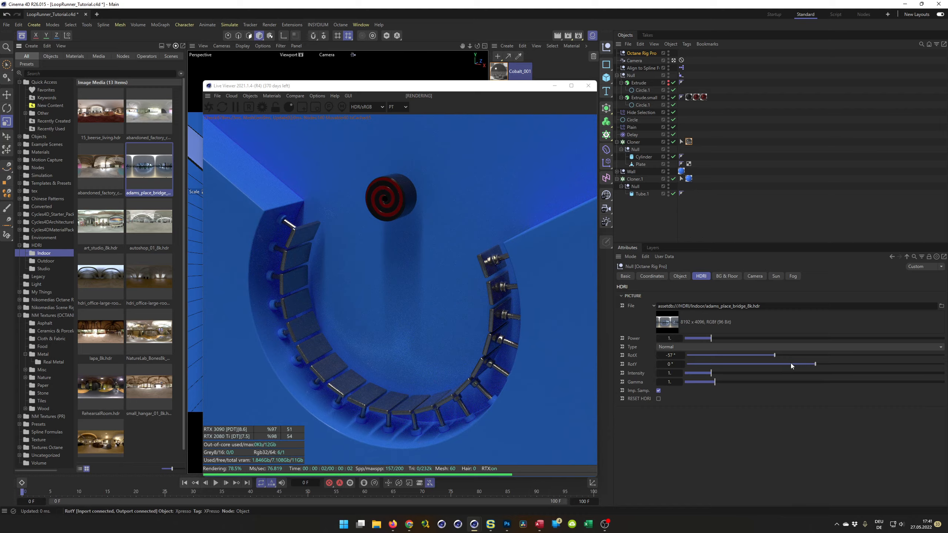
left_click_drag(775, 356, 927, 356)
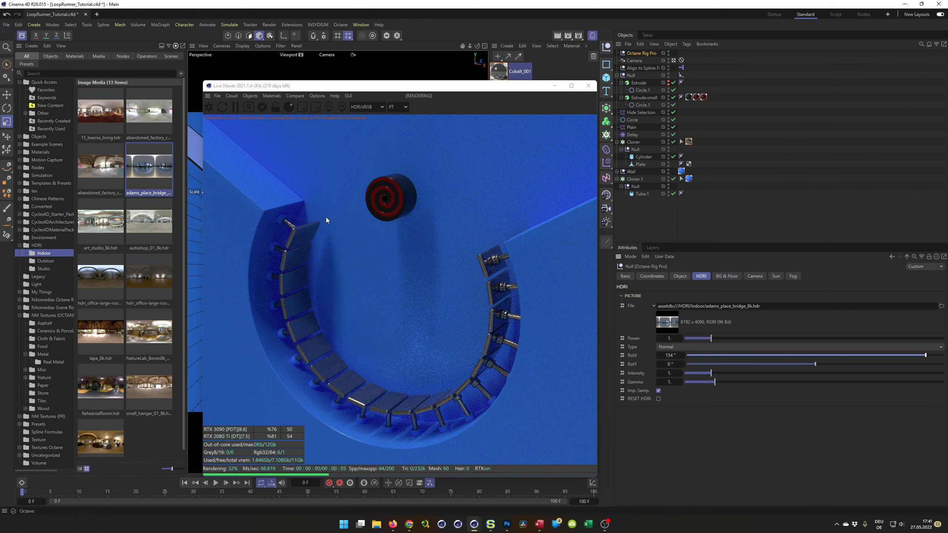
- Load abandoned_factory_canteen_02_8k.hdr as the Octane Rig Pro's HDRI and set RotX to 102°
left_click(149, 224)
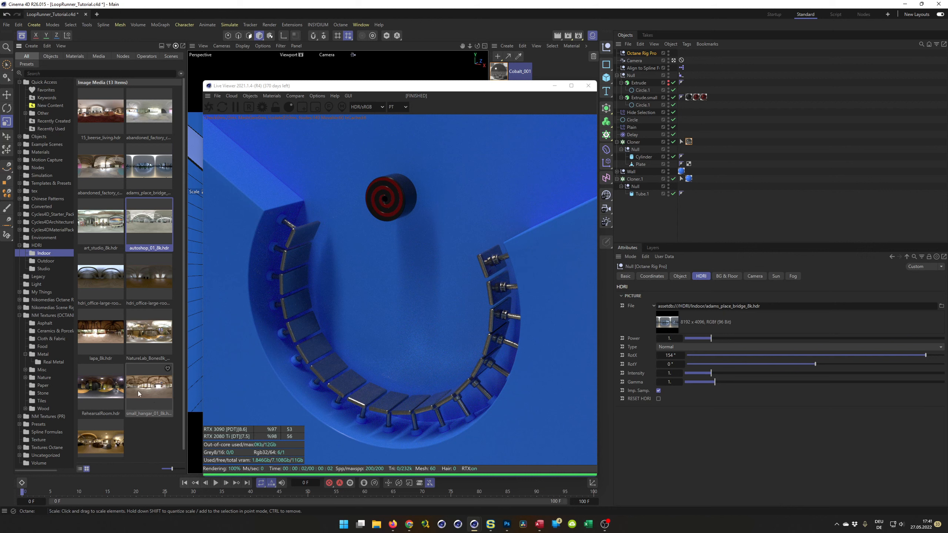
left_click(95, 166)
left_click_drag(91, 167, 755, 307)
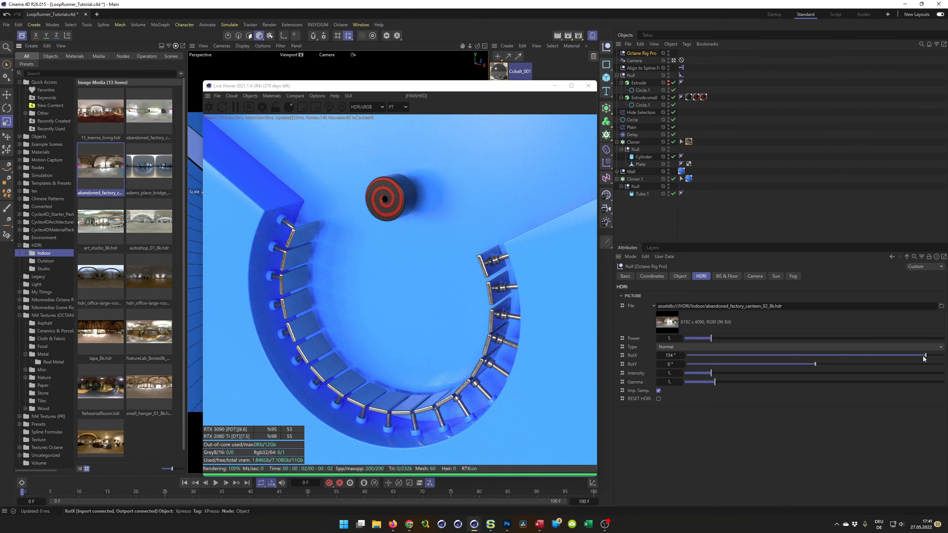
left_click_drag(923, 356, 863, 360)
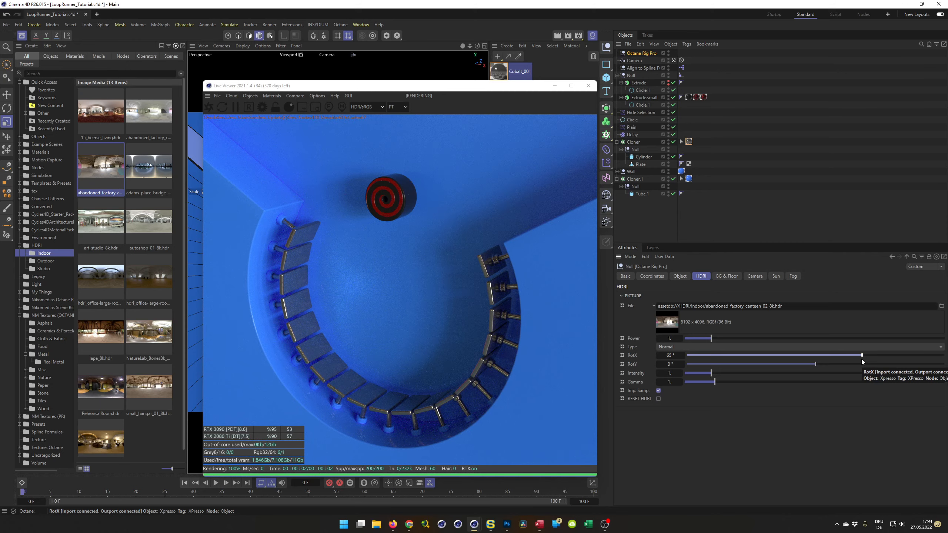
left_click_drag(865, 356, 871, 356)
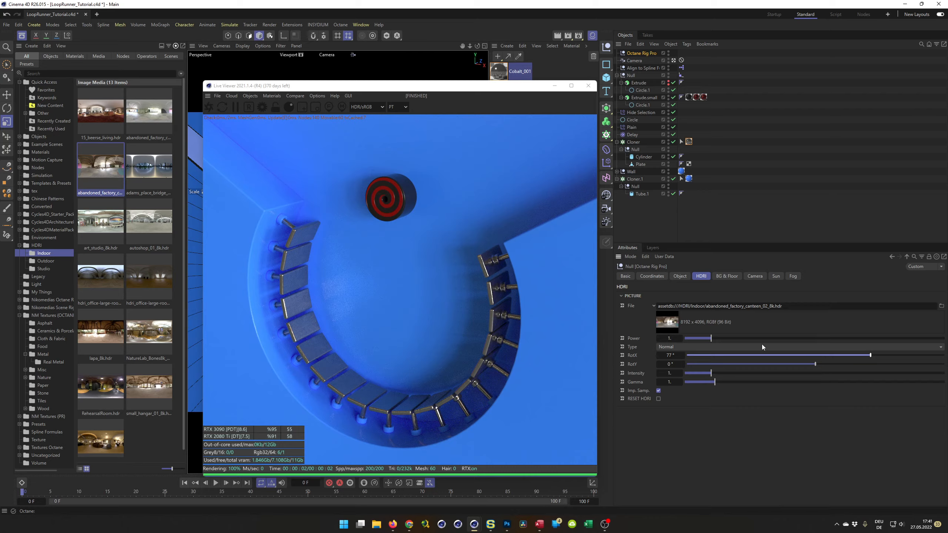
left_click_drag(859, 354, 888, 354)
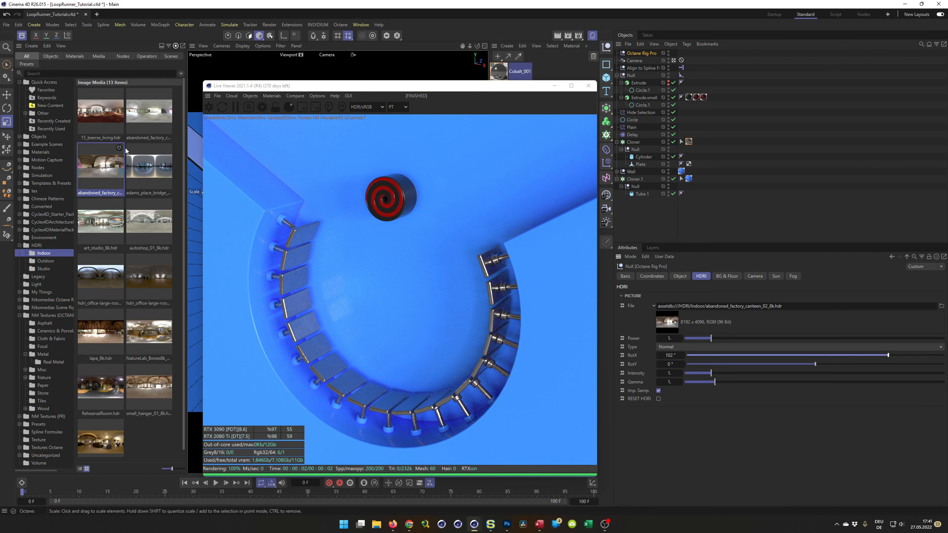
- Replace the Octane Rig Pro's HDRI with abandoned_factory_canteen_01_8k.hdr and save the scene
left_click(149, 112)
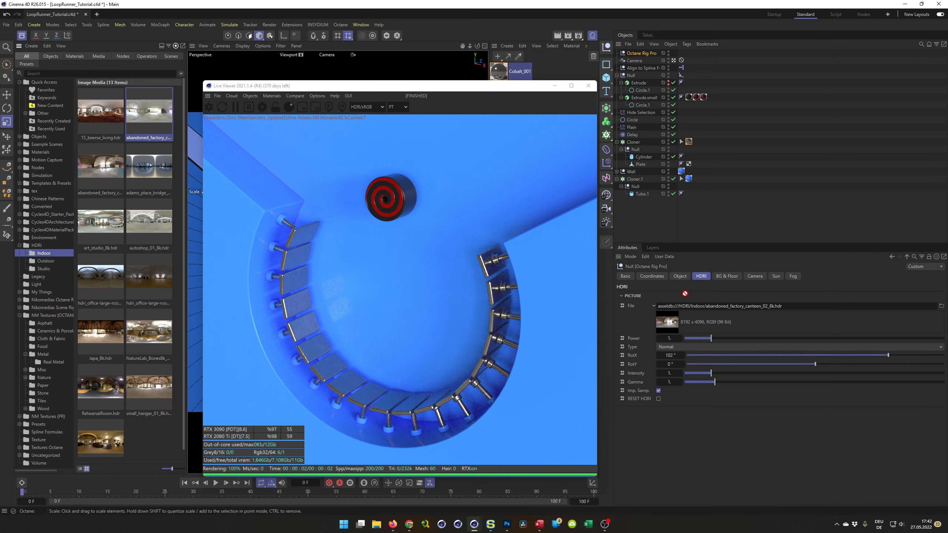
left_click_drag(785, 300, 785, 299)
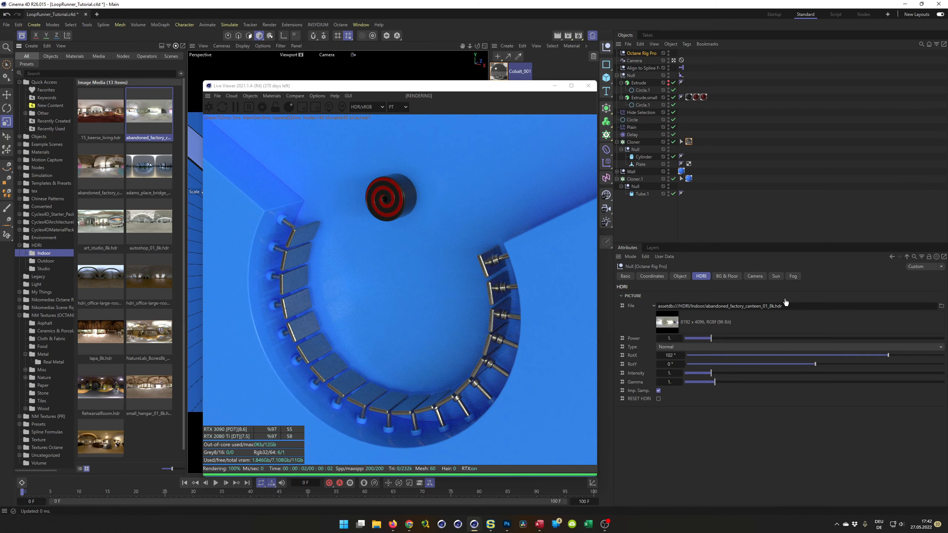
key("ctrl+s")
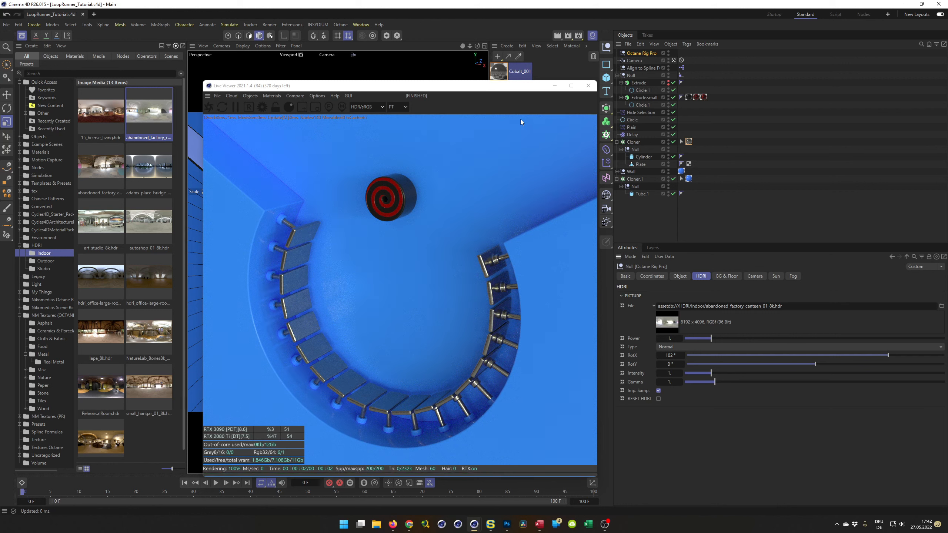
- Move the Live Viewer clear of the viewport, leave the scene camera and frame the spiral-patterned roller in close-up
left_click_drag(505, 97, 808, 136)
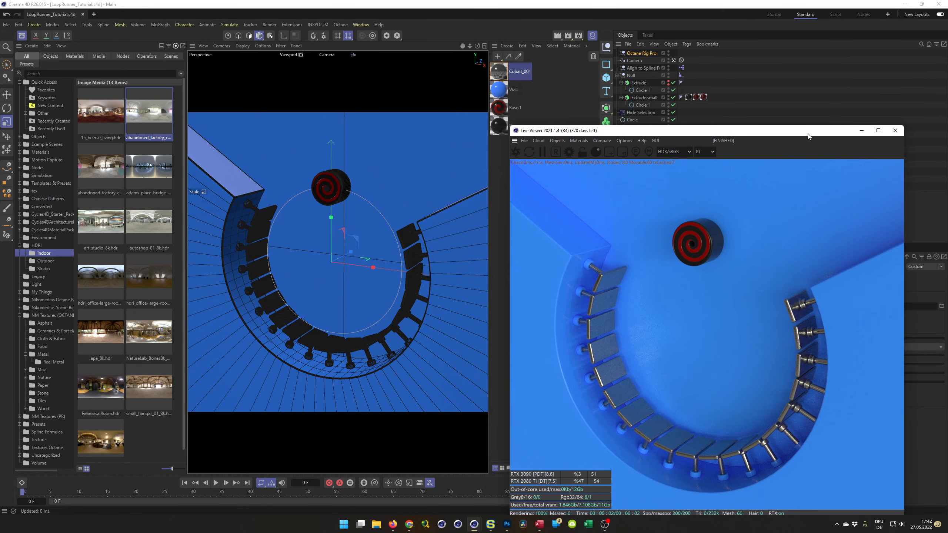
left_click(673, 60)
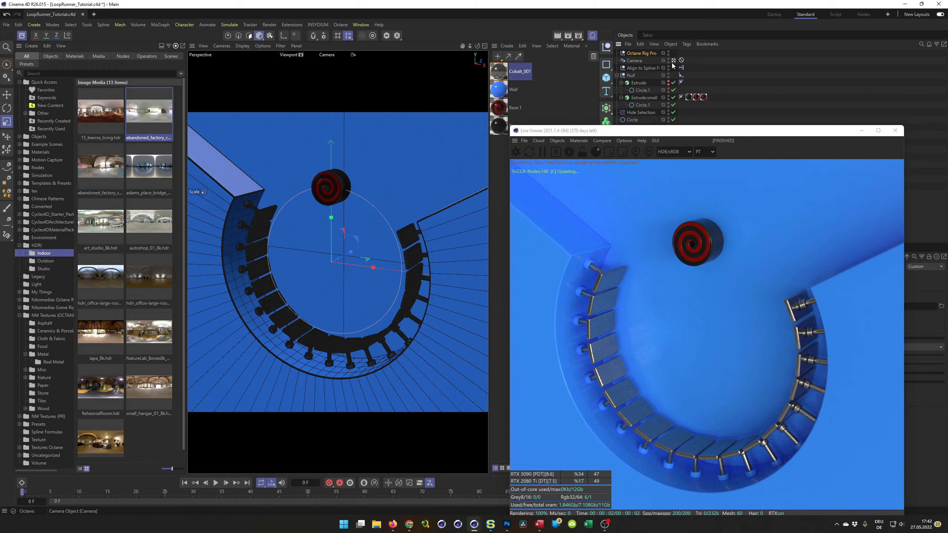
right_click_drag(304, 165, 376, 154, "alt")
middle_click_drag(376, 154, 380, 228, "alt")
right_click_drag(380, 228, 392, 225, "alt")
middle_click_drag(391, 225, 358, 220, "alt")
left_click_drag(358, 220, 387, 242, "alt")
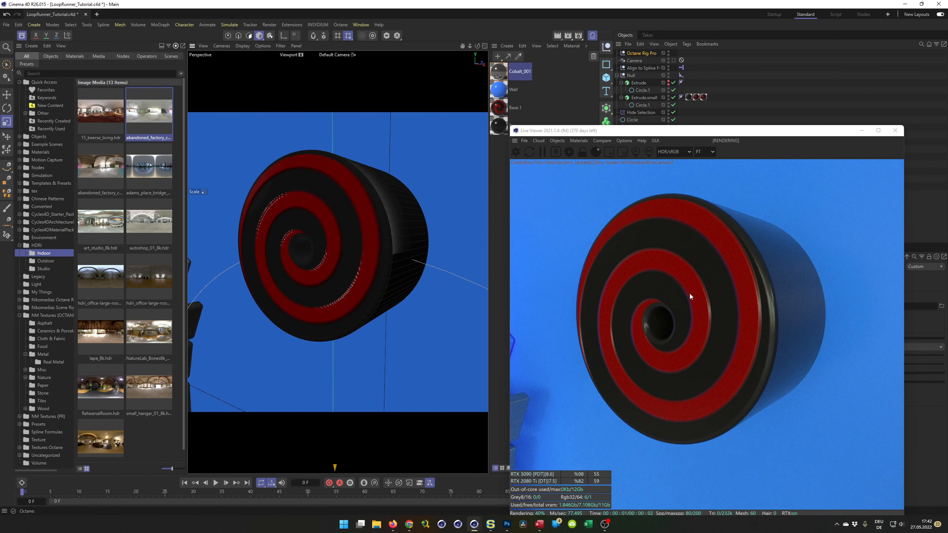
- Open the Base.1 material in the Octane Node Editor and spread its Tiles and material nodes apart
left_click(505, 109)
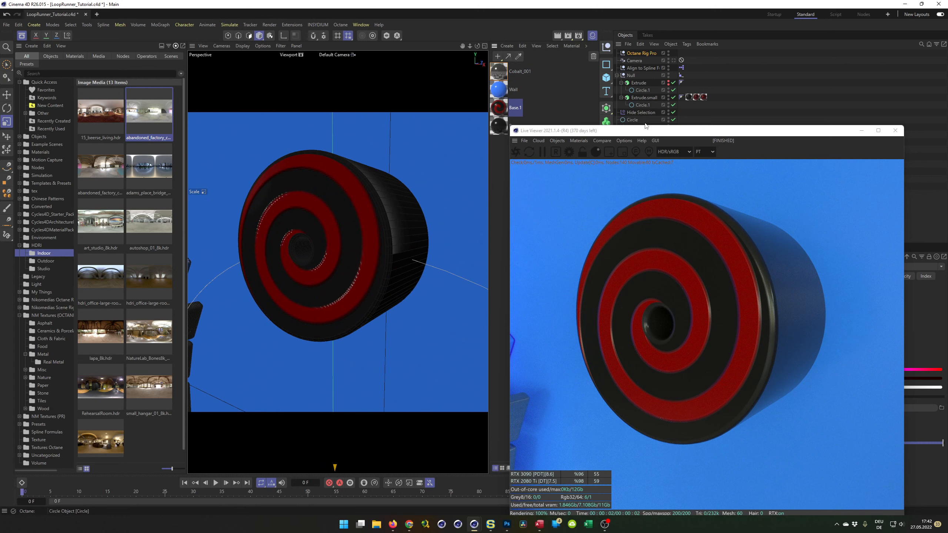
left_click(584, 141)
left_click(589, 156)
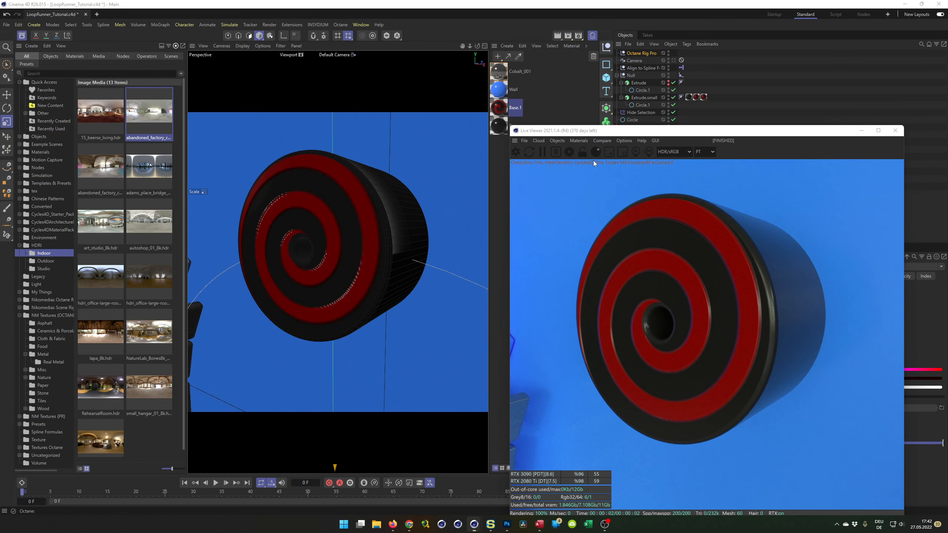
left_click_drag(494, 148, 353, 63)
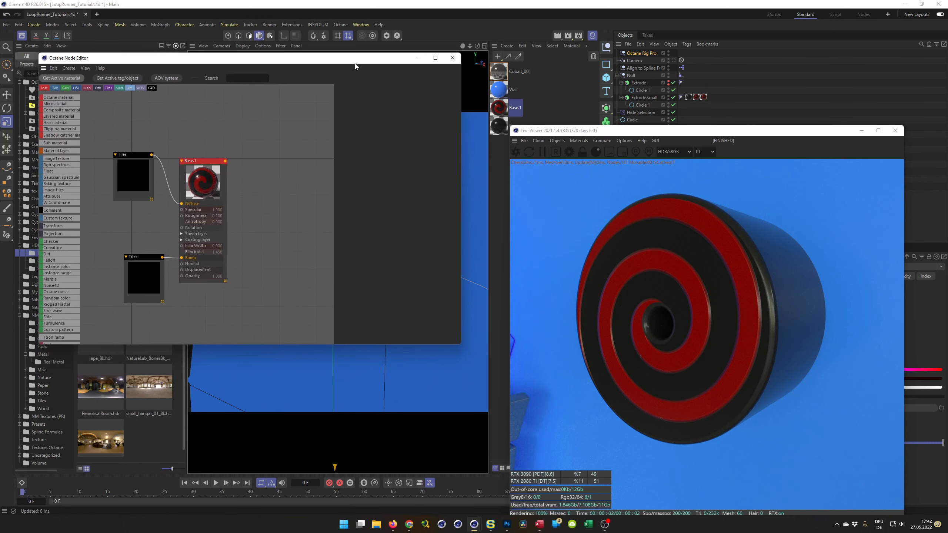
left_click_drag(141, 256, 119, 241)
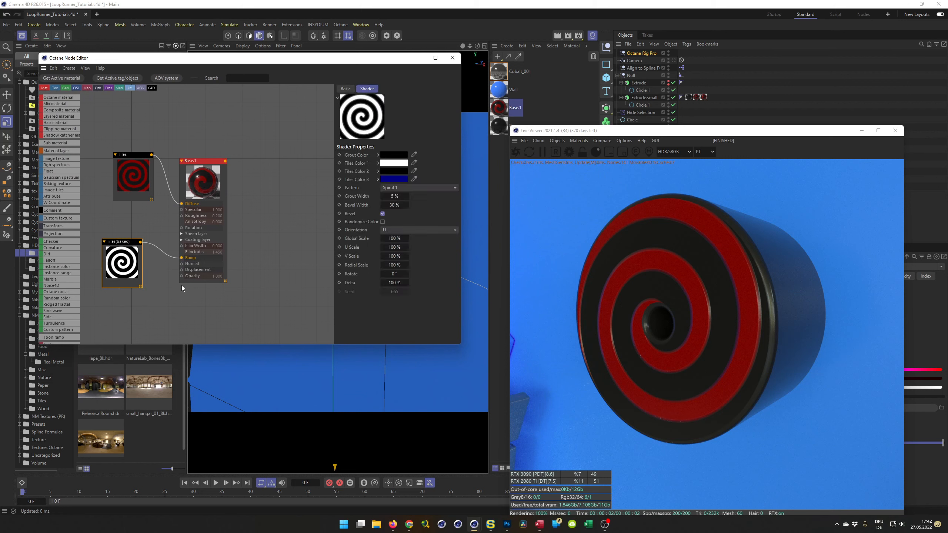
left_click_drag(210, 161, 250, 152)
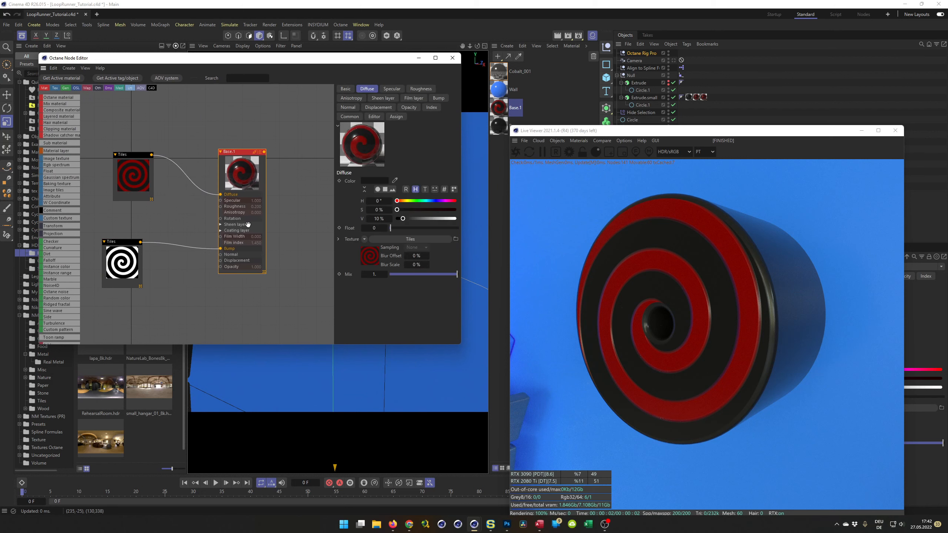
- Attach a Displacement node to Base.1's Displacement input with a 2048x2048 level of detail, and save the scene
left_click_drag(220, 261, 214, 271)
left_click(236, 276)
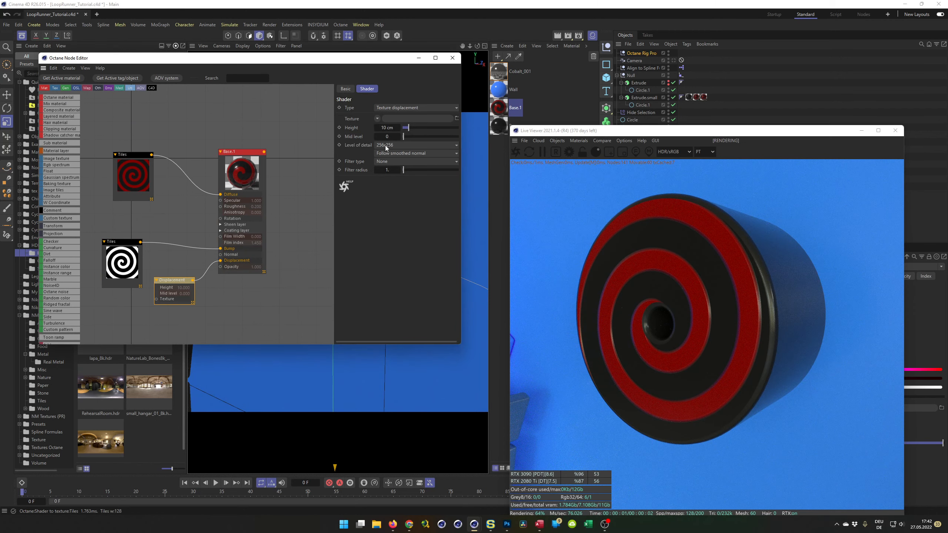
left_click(418, 145)
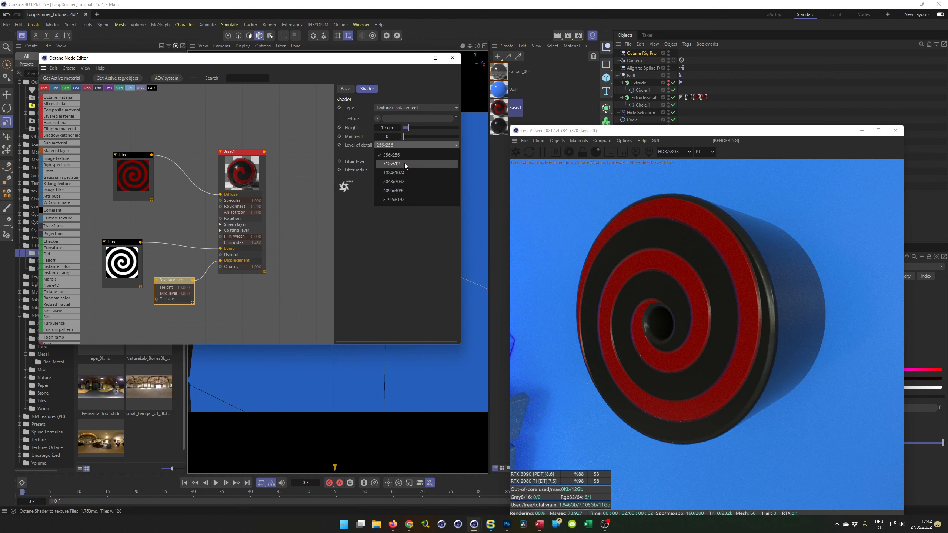
left_click(402, 182)
key("ctrl+s")
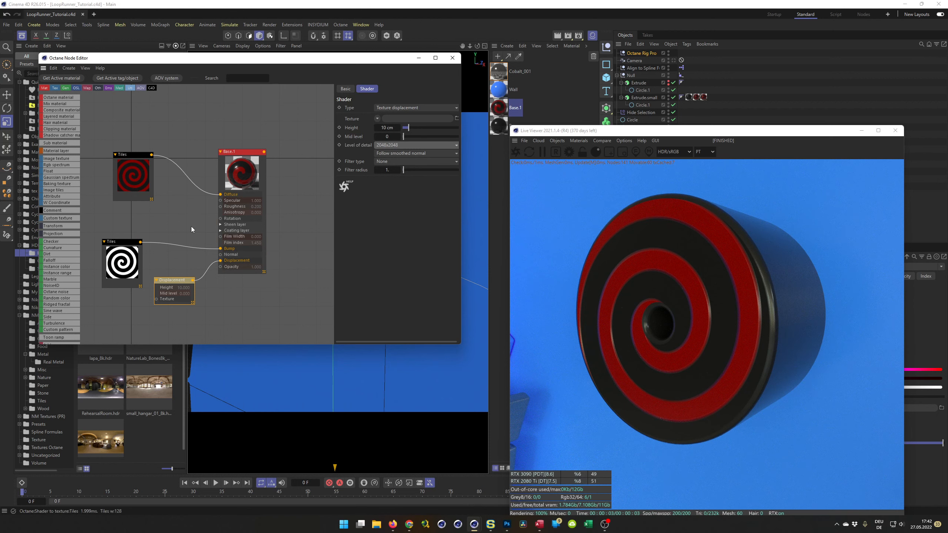
- Examine the C4D shader baking options and render size in the Octane settings
left_click_drag(123, 243, 114, 254)
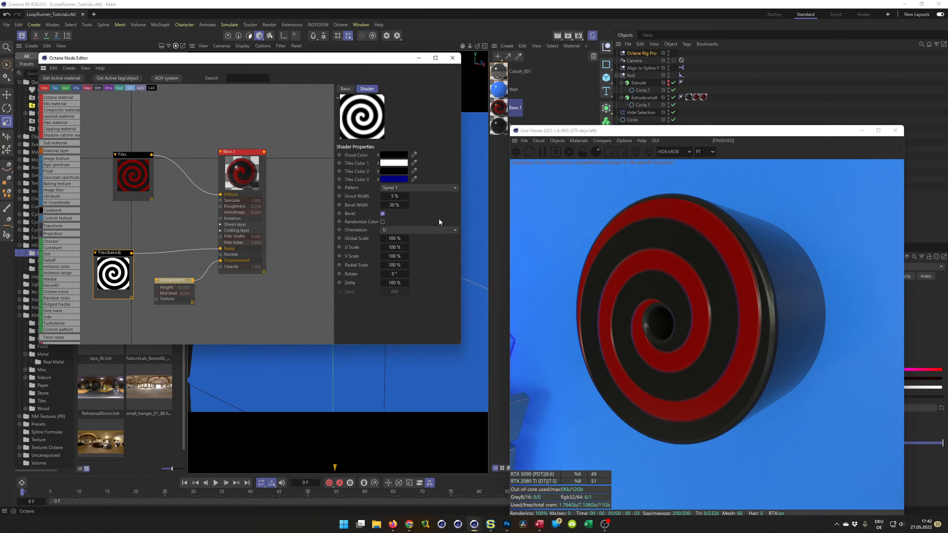
left_click(569, 152)
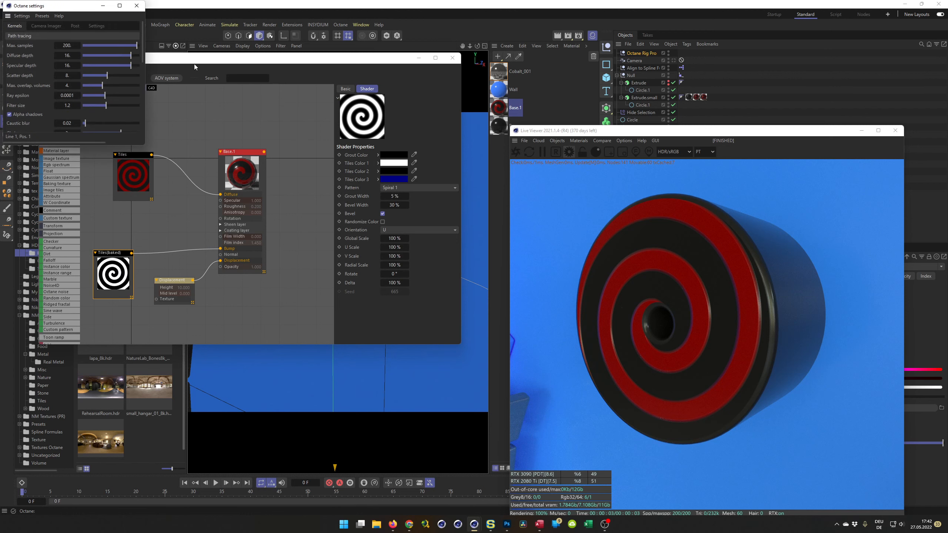
left_click(95, 27)
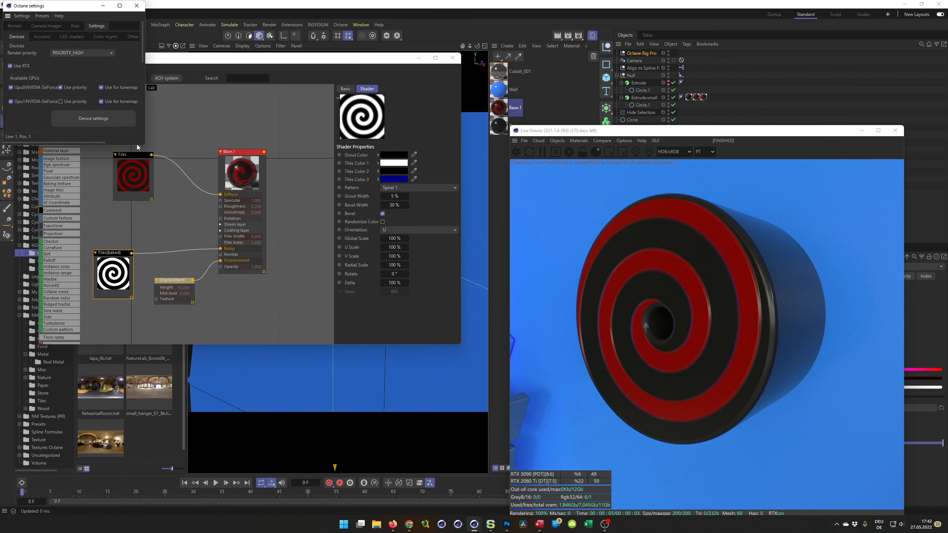
left_click_drag(144, 148, 309, 186)
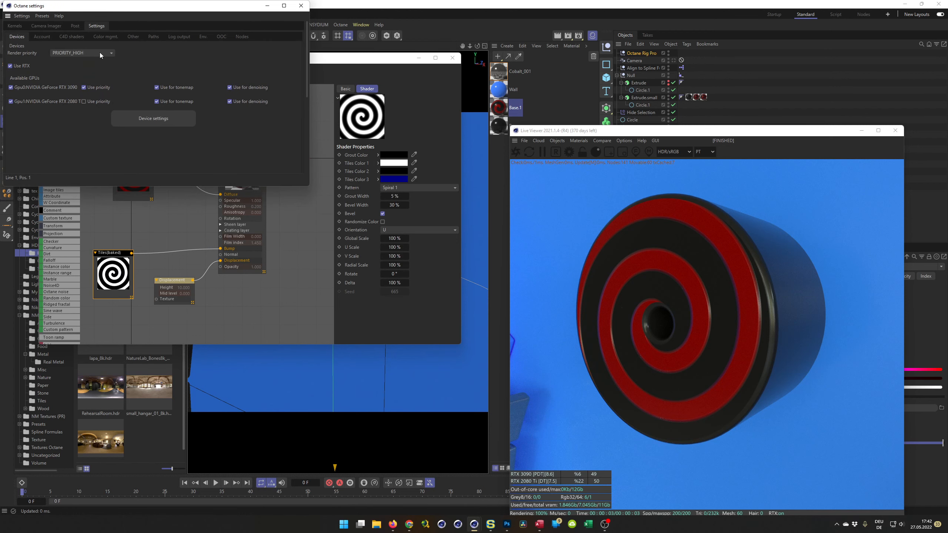
left_click(71, 37)
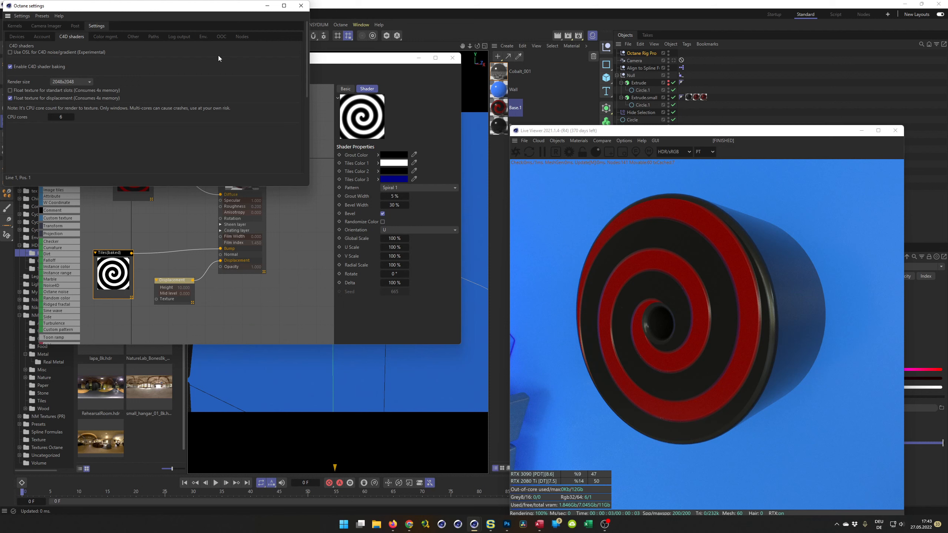
left_click(299, 5)
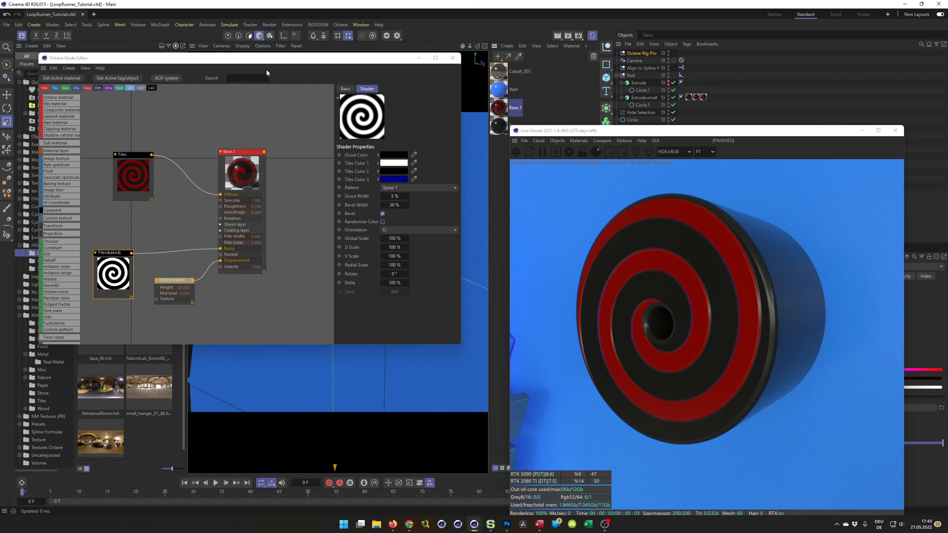
- Disconnect the black-and-white Tiles node from Base.1's Bump input and connect it to the Displacement node's Texture input
double_click(210, 250)
mouse_move(131, 257)
left_mouse_down()
mouse_move(137, 265)
mouse_move(112, 257)
left_mouse_up()
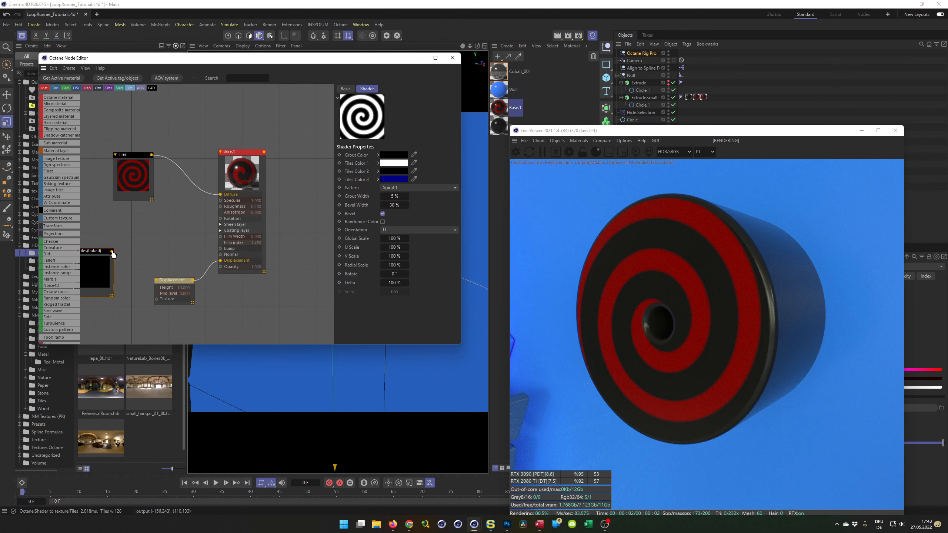
key("shift+c")
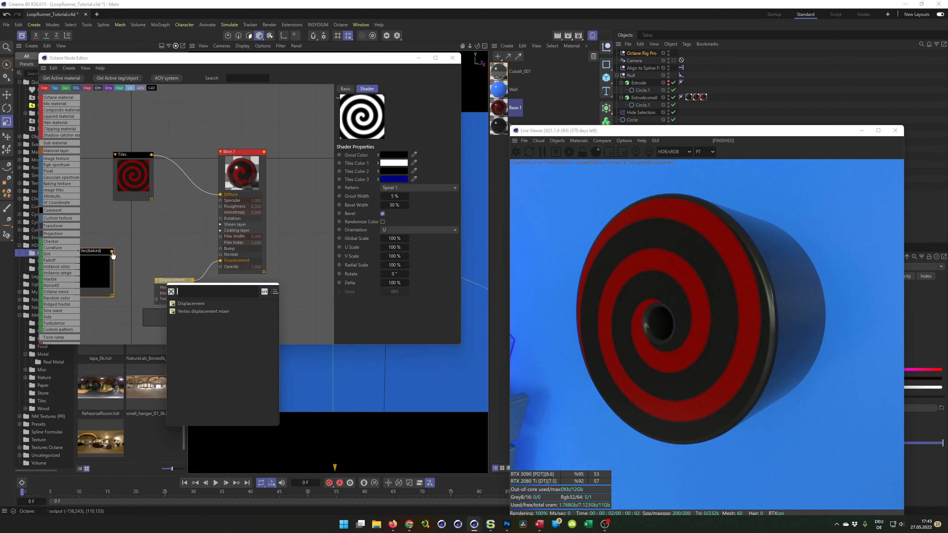
left_click(290, 294)
left_click_drag(111, 251, 154, 300)
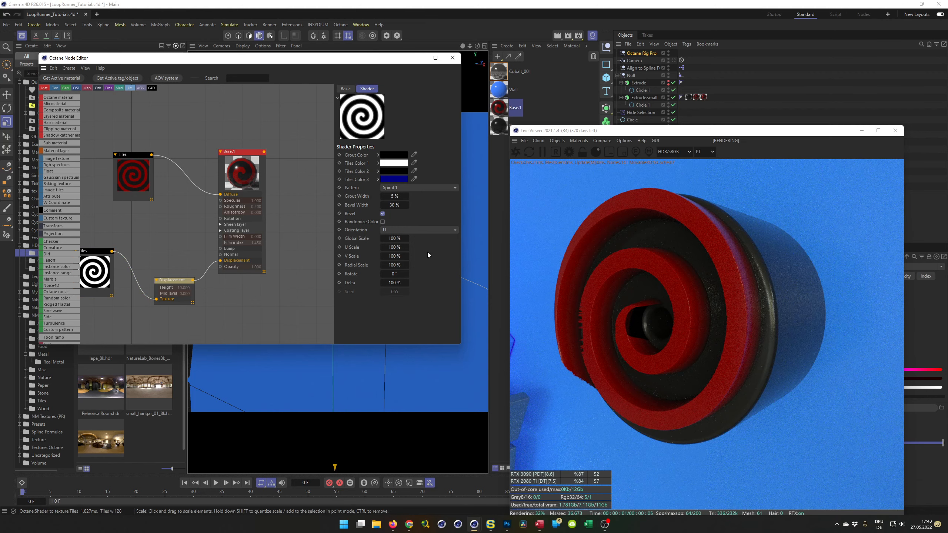
- Set the Displacement node's height to 2 cm and its mid level to 1
left_click(186, 278)
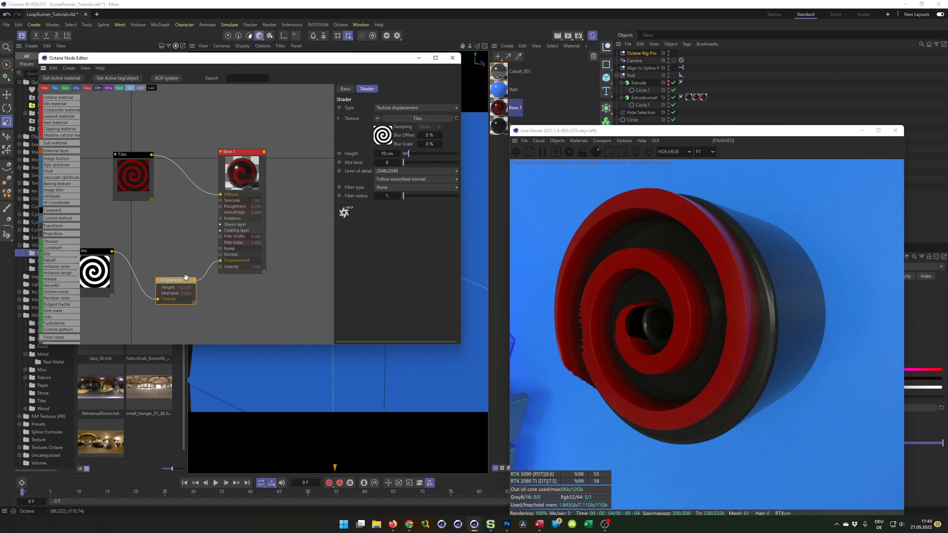
left_click(387, 153)
type("2")
key("Return")
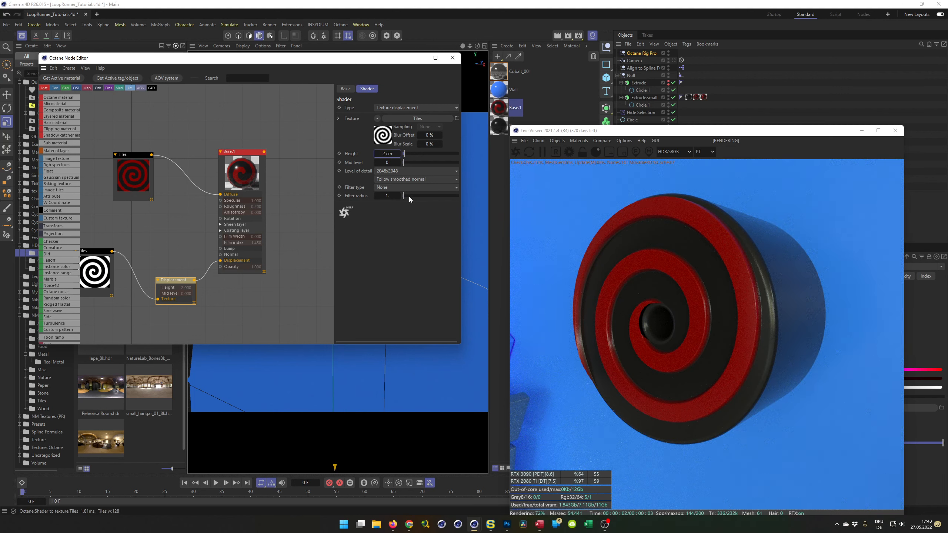
left_click(385, 162)
type("1")
key("Return")
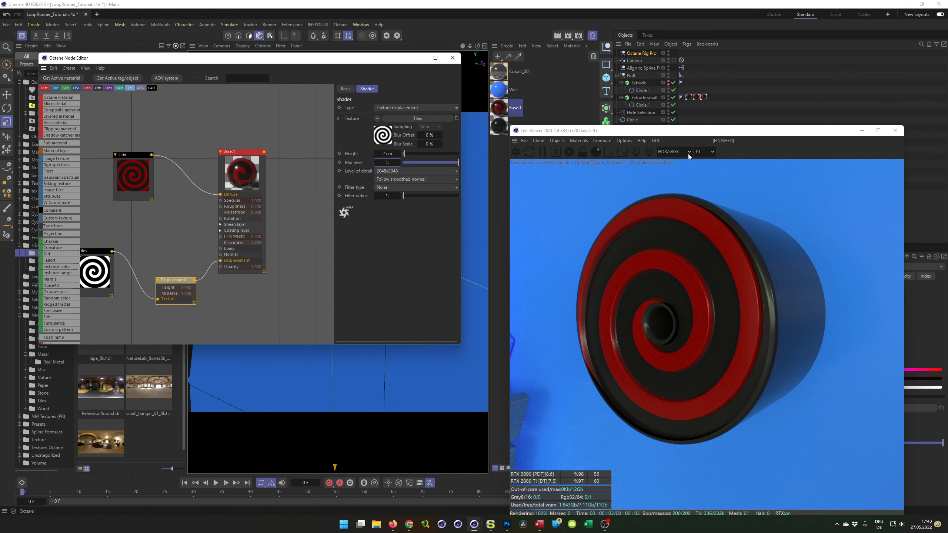
- Look through the scene camera again and save the scene
left_click_drag(695, 132, 715, 127)
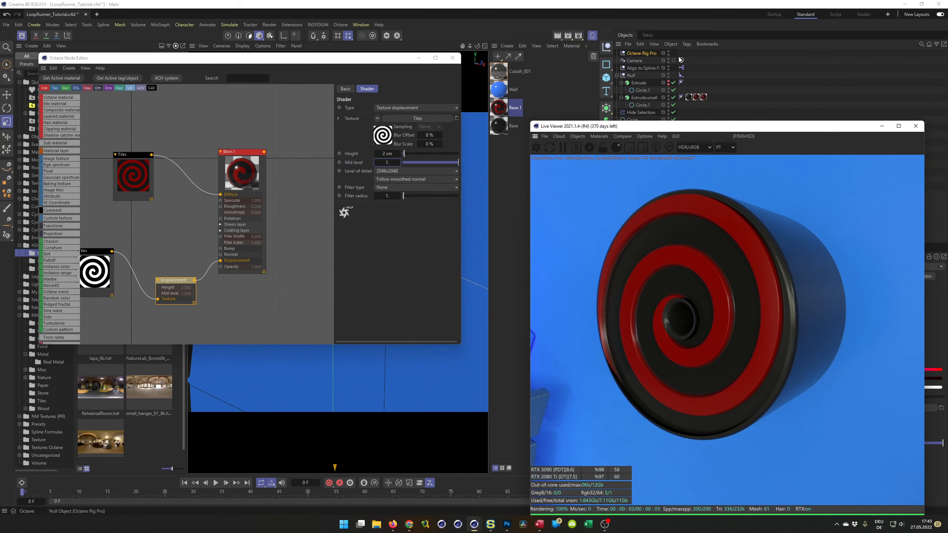
left_click(674, 60)
key("ctrl+s")
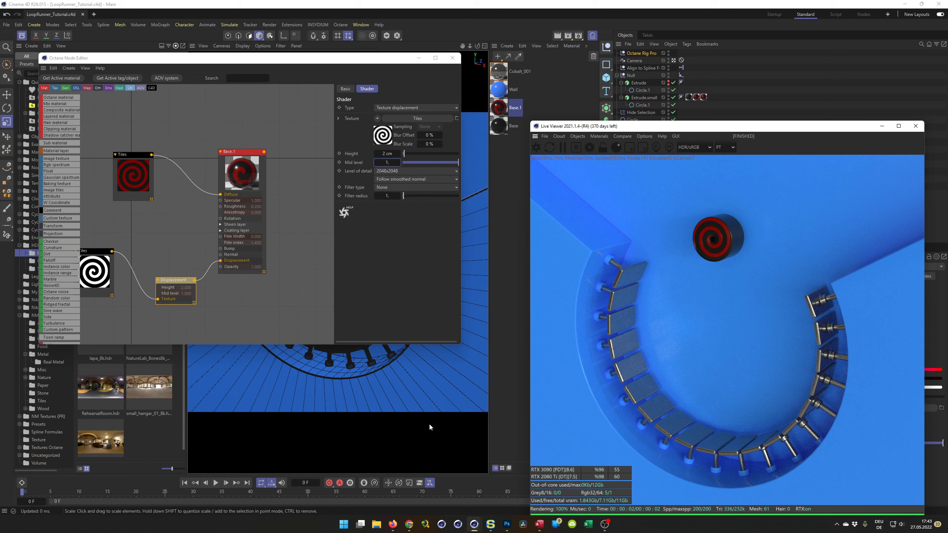
- Play the loop animation with the Live Viewer running and stop it at frame 62
left_click(215, 482)
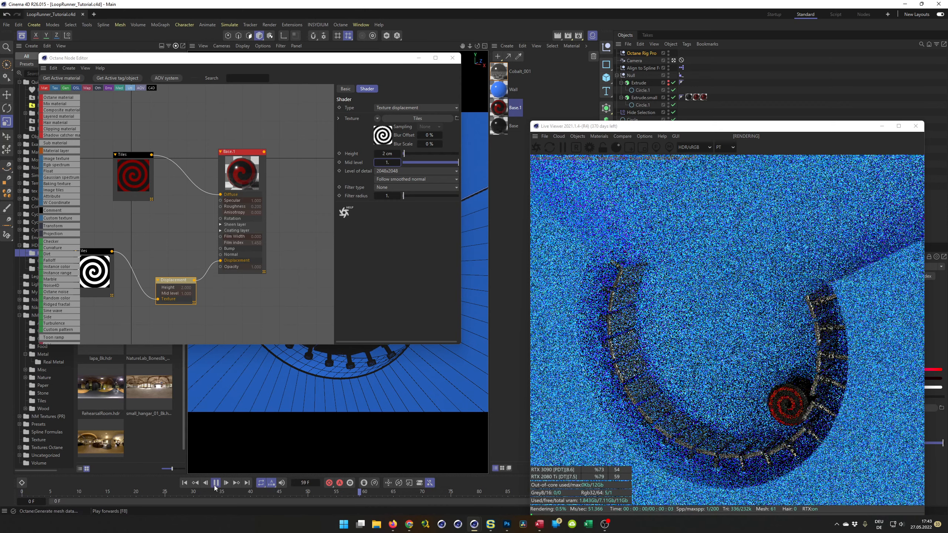
left_click(216, 482)
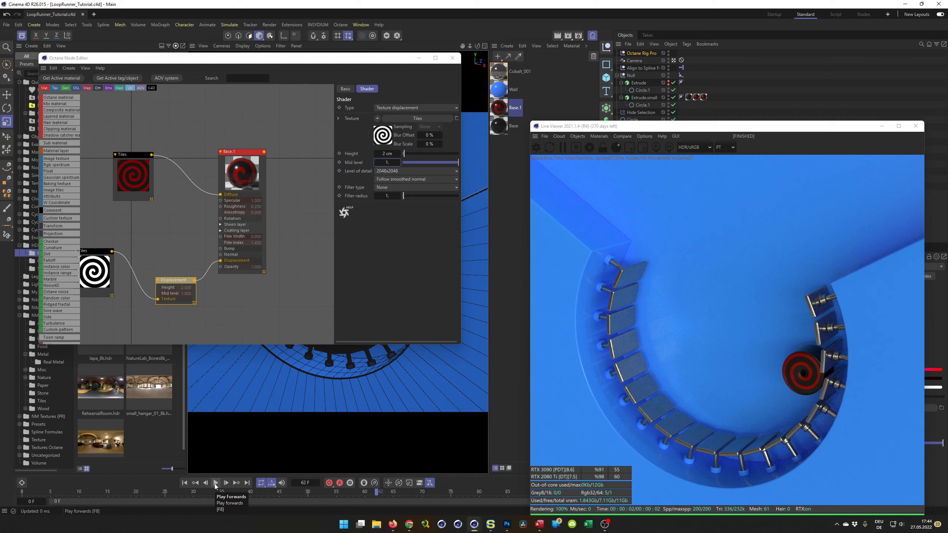
- Play the loop animation again with the Live Viewer running, stop it and return to the first frame
left_click(215, 483)
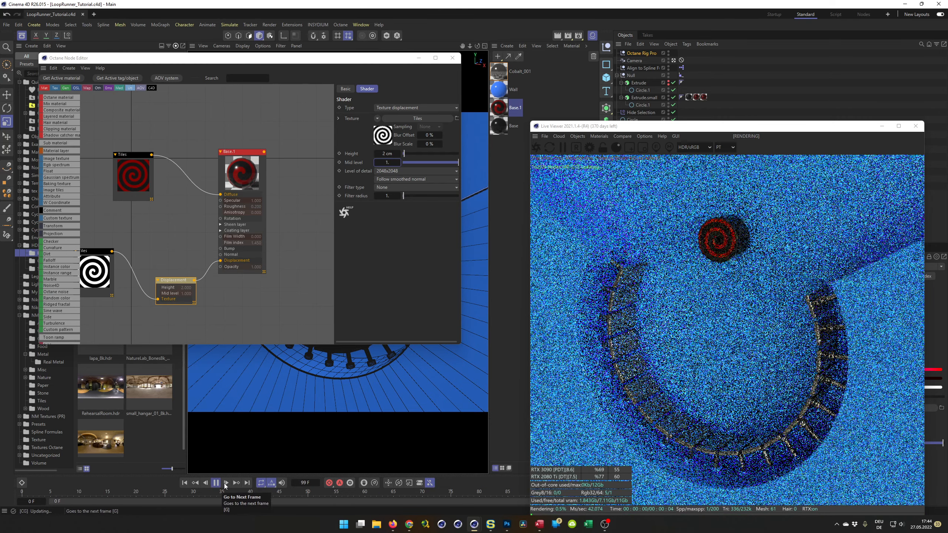
left_click(216, 484)
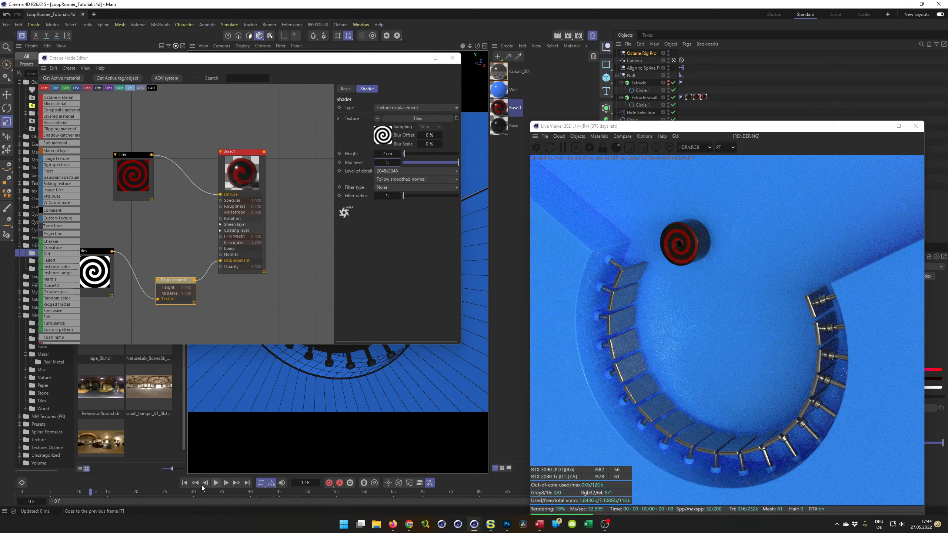
left_click(185, 483)
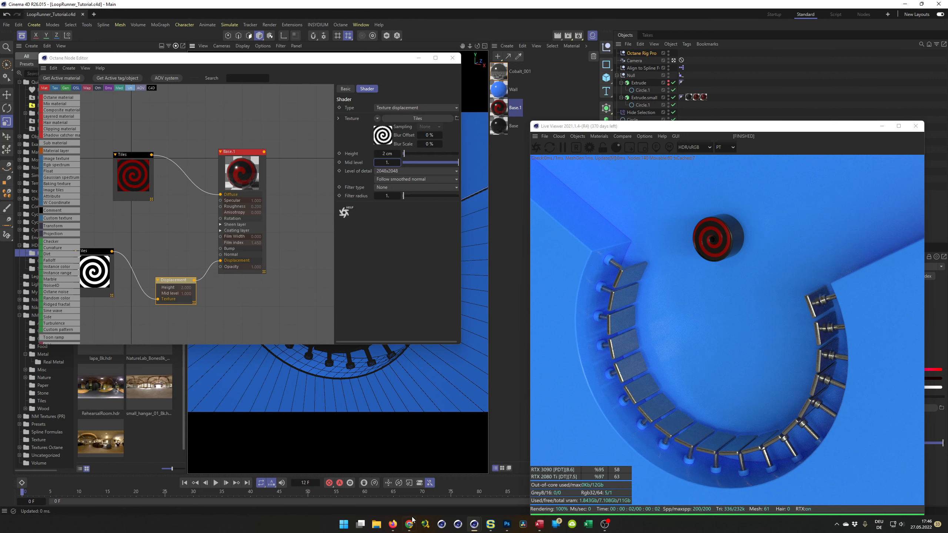
- Switch to Chrome and open the bookmarked YouTube channel page in a new tab
mouse_move(412, 527)
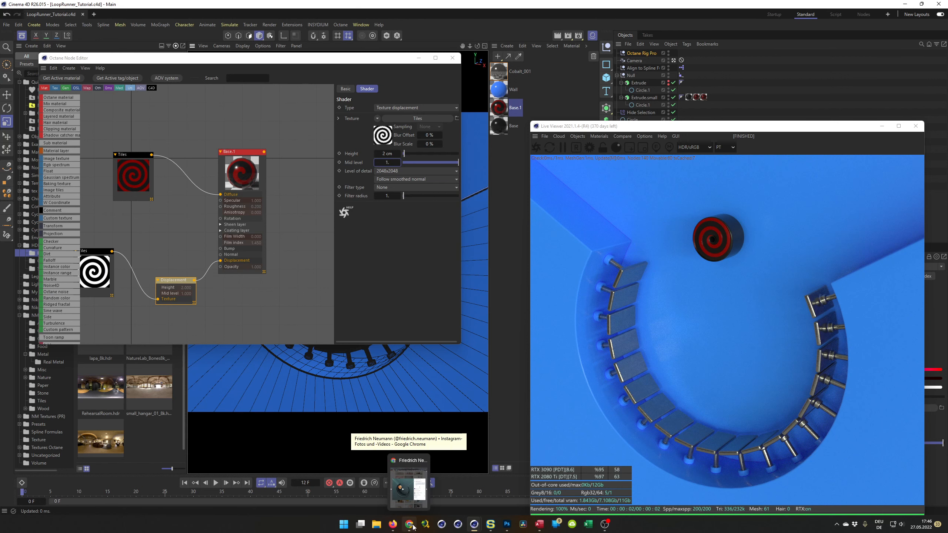
left_click(413, 529)
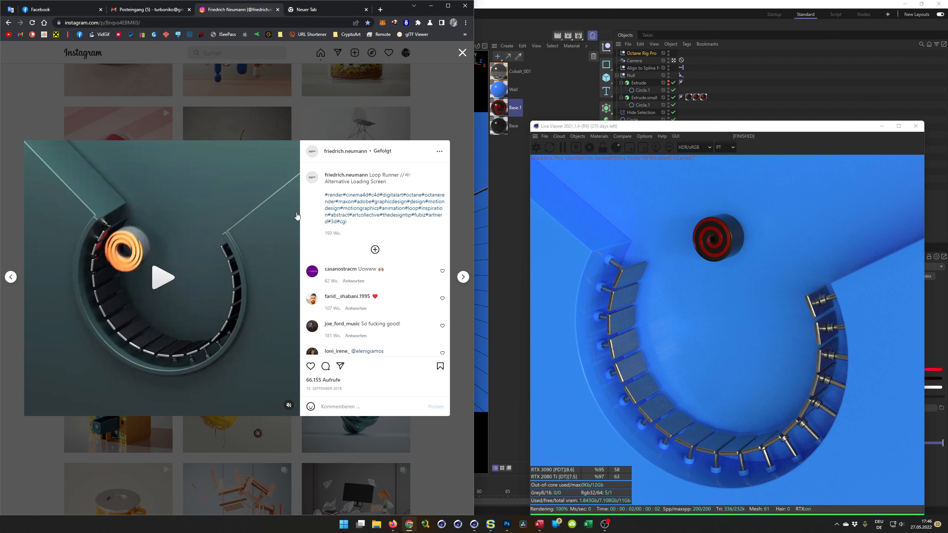
left_click(8, 34)
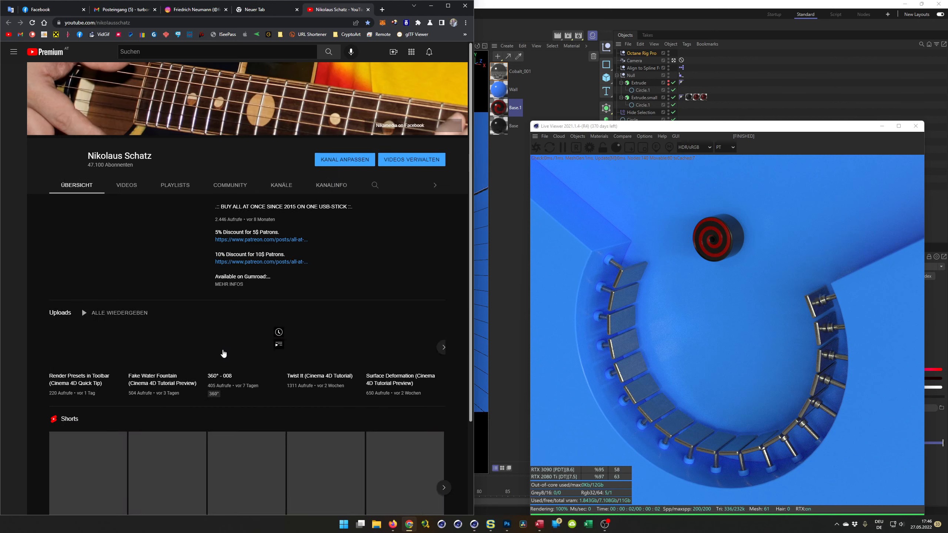
- Watch part of the "Fake Water Fountain (Cinema 4D Tutorial Preview)" upload and pause it at 0:34
left_click(176, 344)
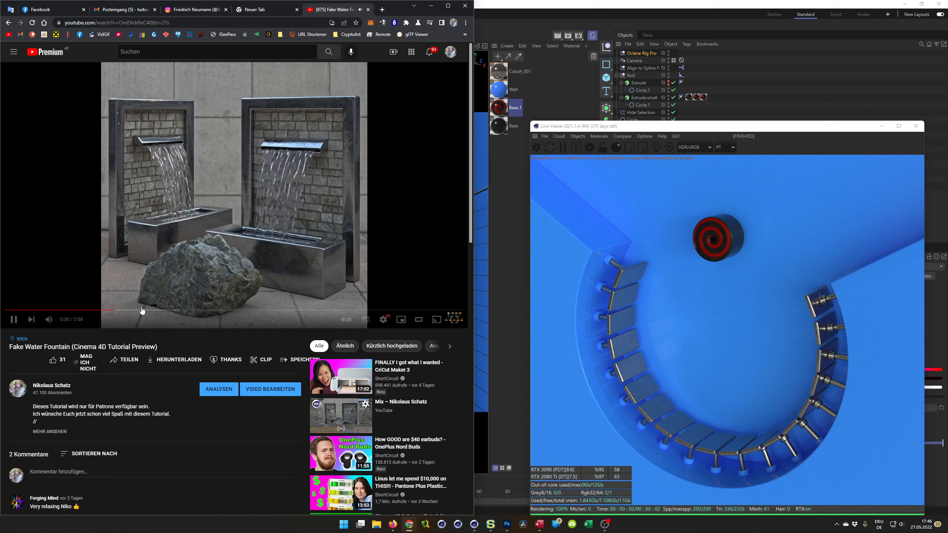
left_click(13, 319)
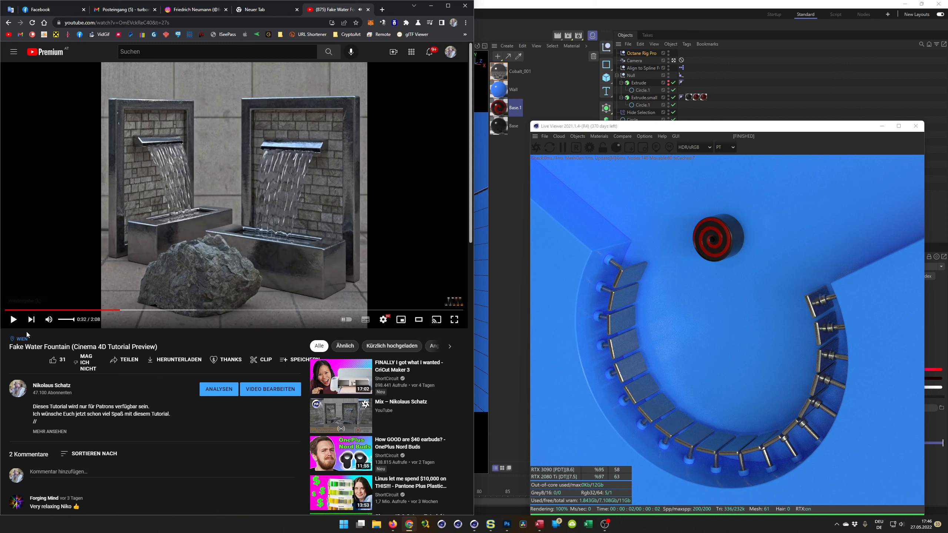
left_click(14, 319)
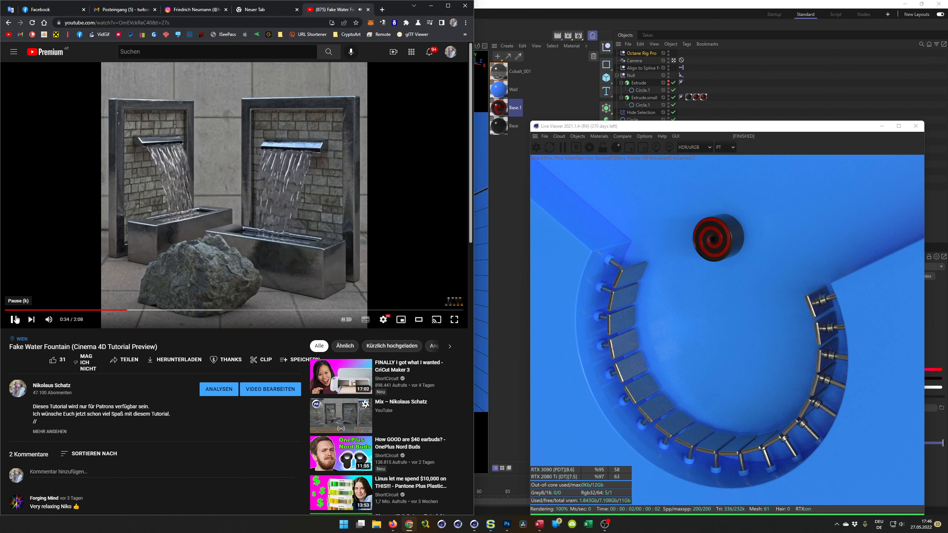
left_click(14, 319)
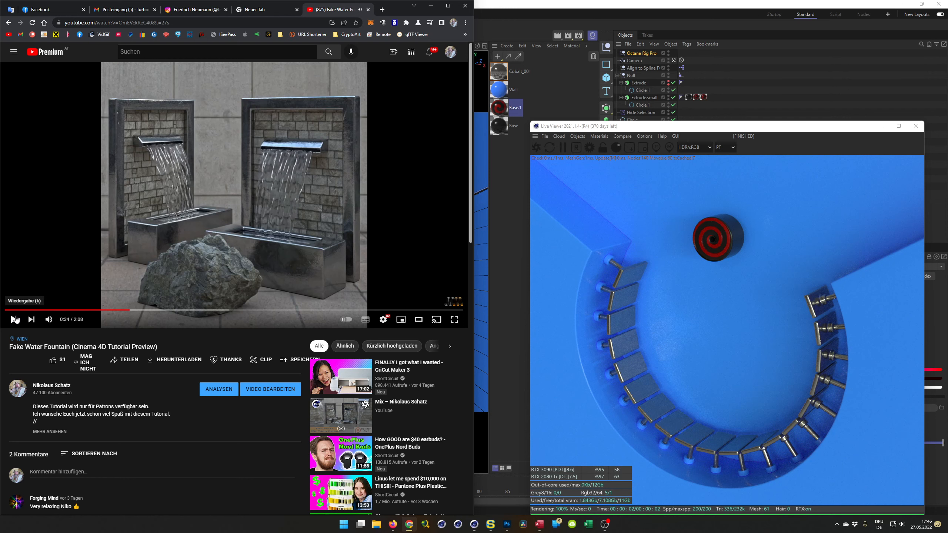